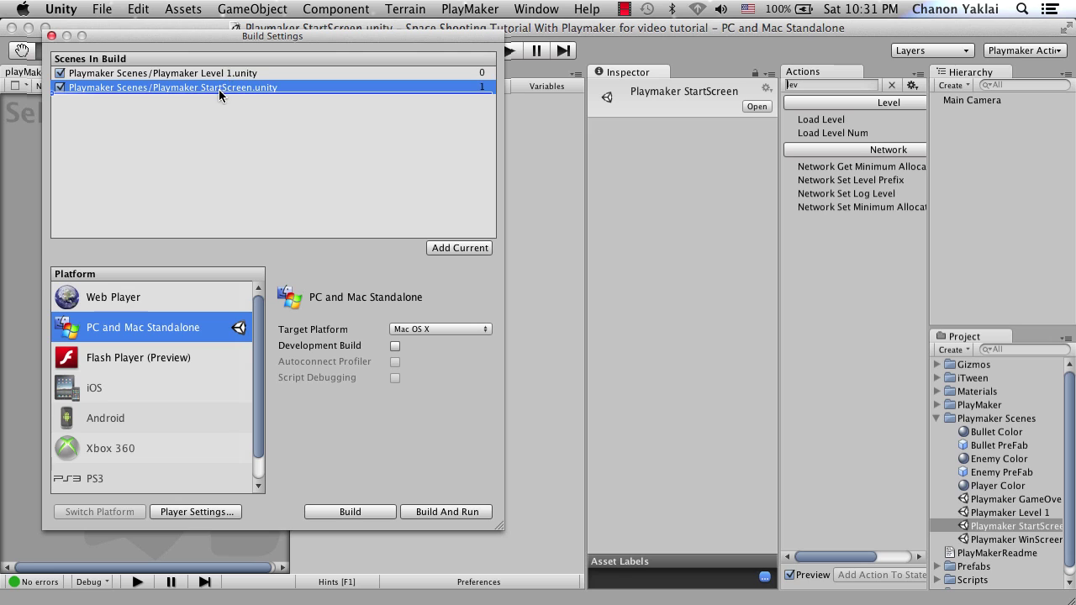
Place Playmaker StartScreen first in the build's scene order and build and run the game as SpaceShooting, replacing the existing build
left_click_drag(218, 89, 218, 72)
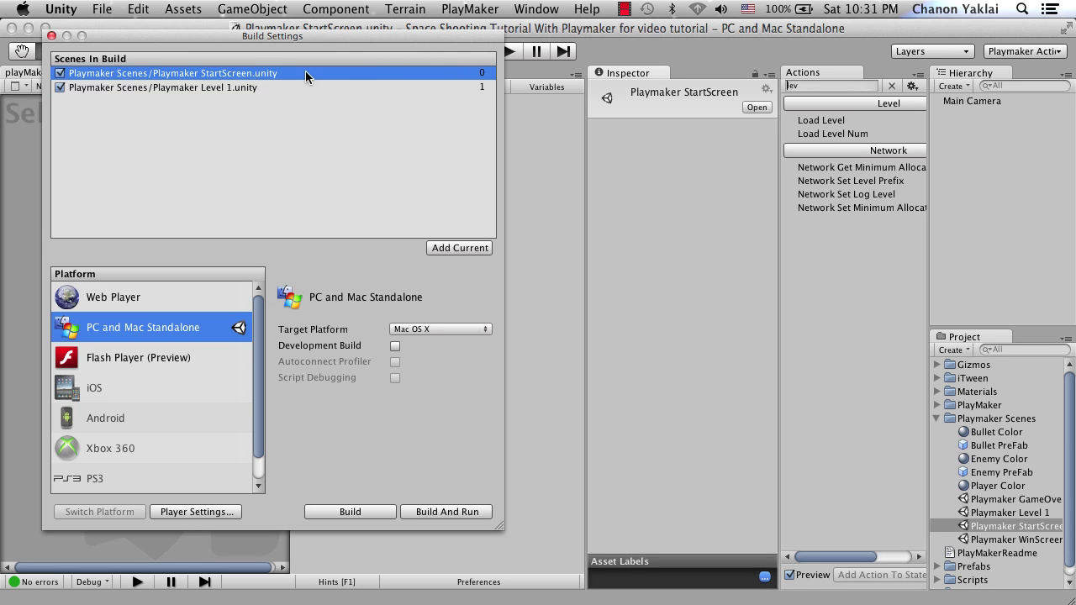
left_click(248, 89)
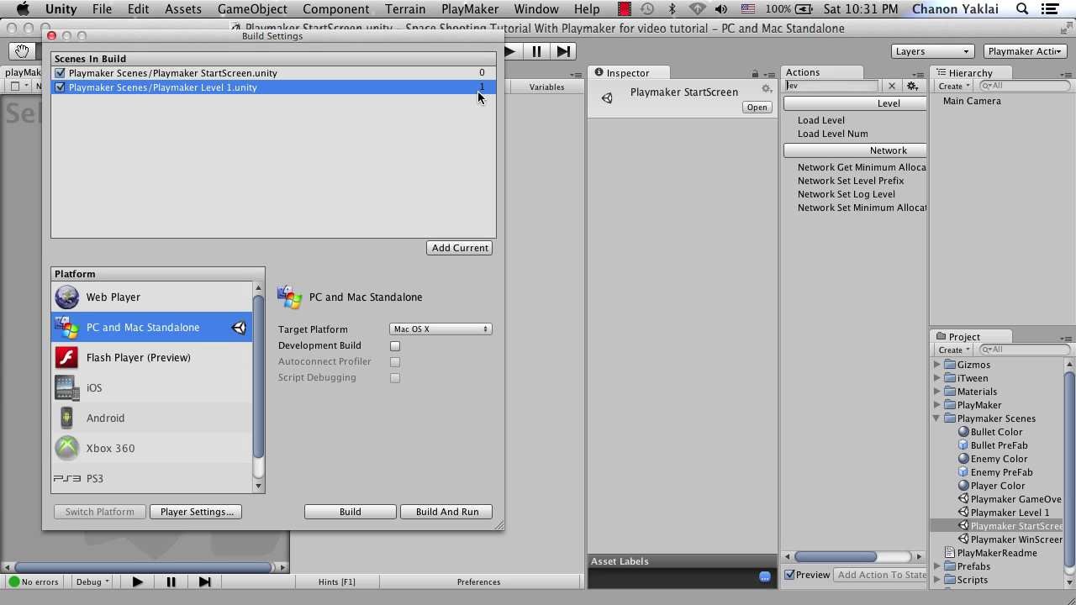
left_click(431, 510)
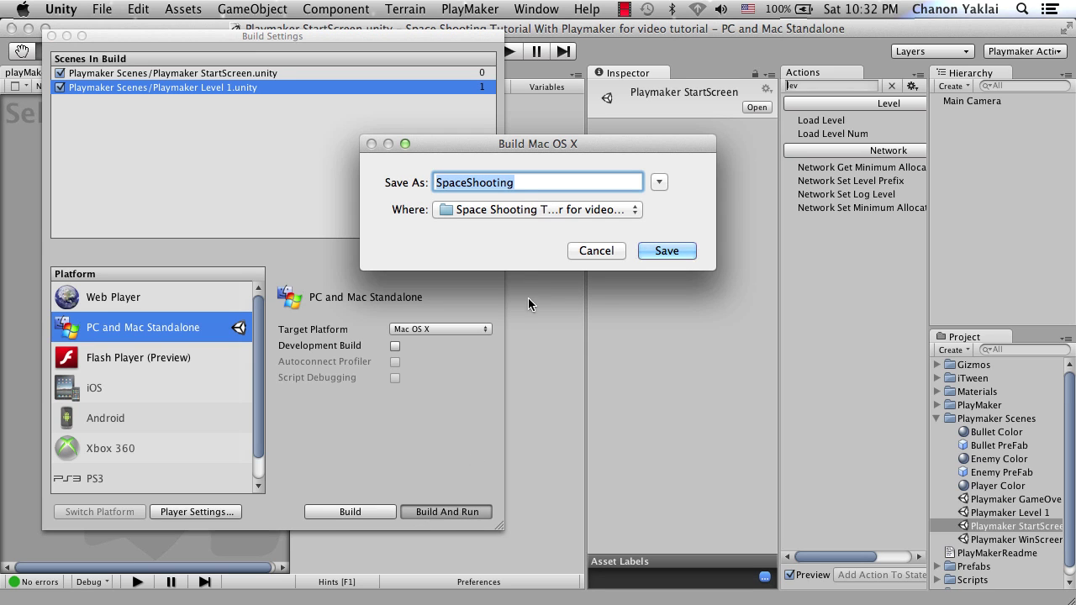
left_click(641, 251)
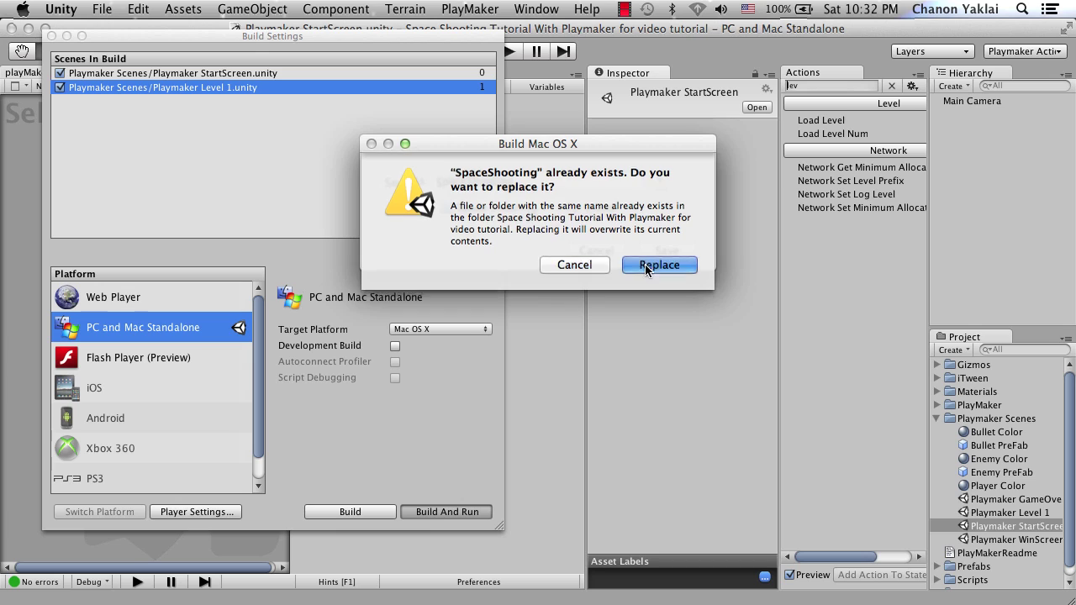
left_click(646, 266)
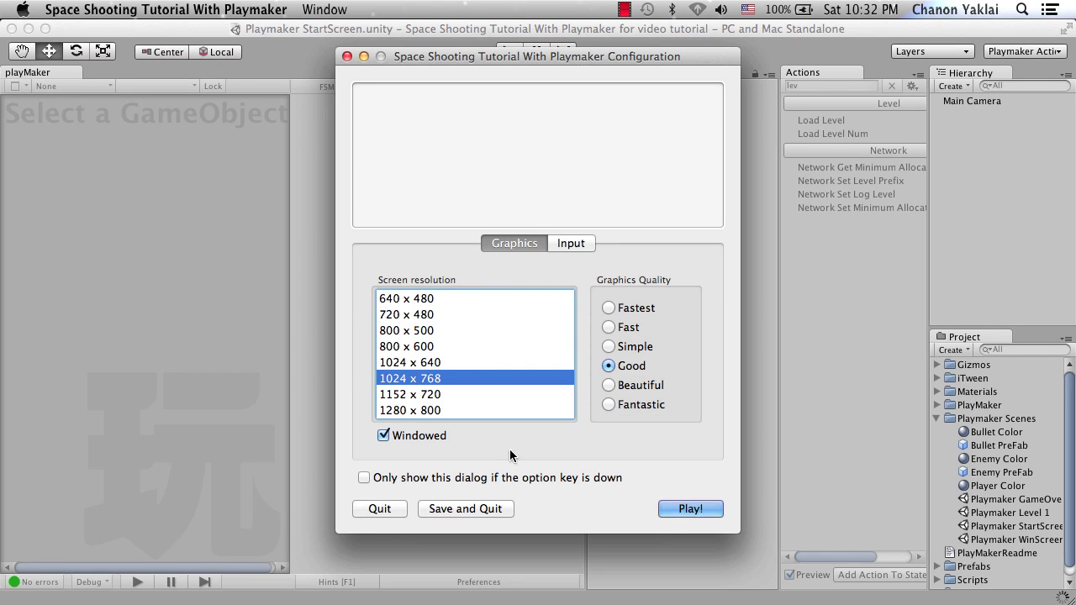
Play the built game windowed at 1024 x 768 with Good quality to check its start screen, and quit it
left_click(696, 508)
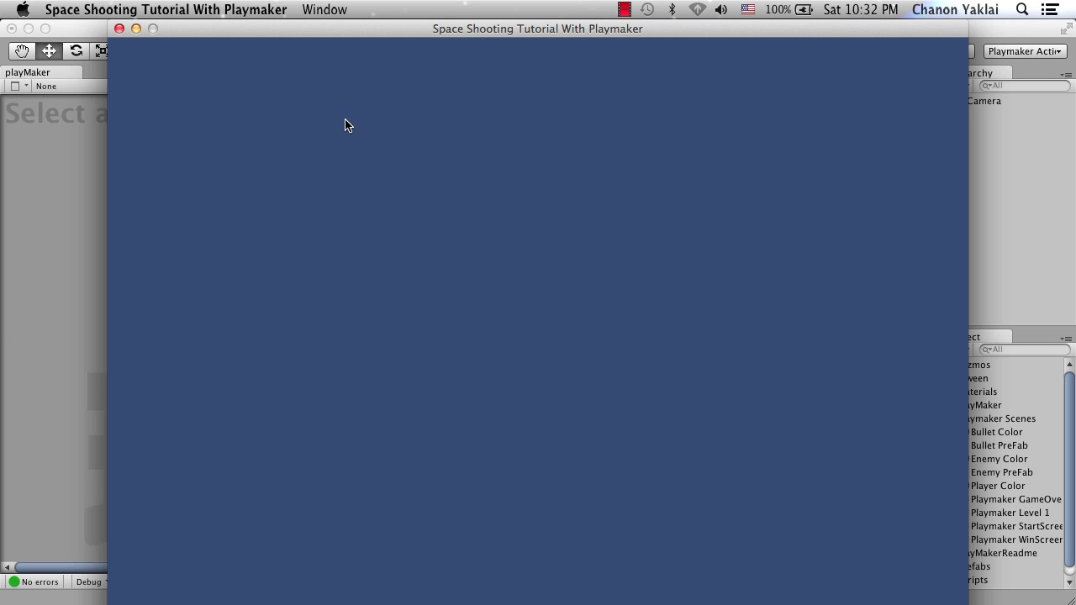
mouse_move(404, 29)
left_mouse_down()
mouse_move(429, 101)
mouse_move(412, 9)
mouse_move(406, 37)
mouse_move(428, 19)
mouse_move(358, 14)
mouse_move(411, 17)
mouse_move(435, 190)
mouse_move(418, 34)
left_mouse_up()
left_click(127, 28)
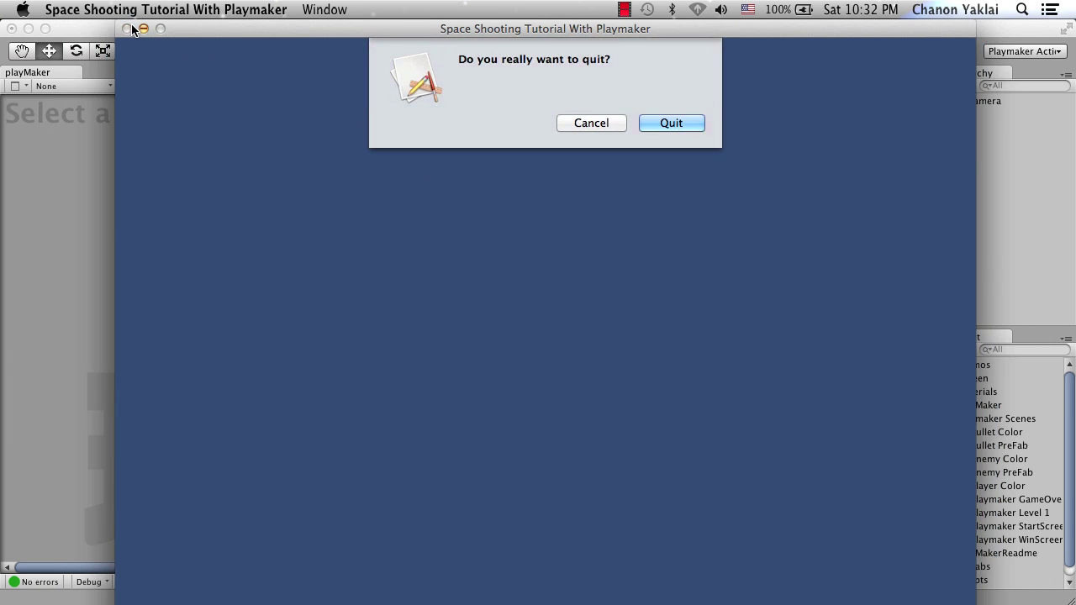
left_click(664, 107)
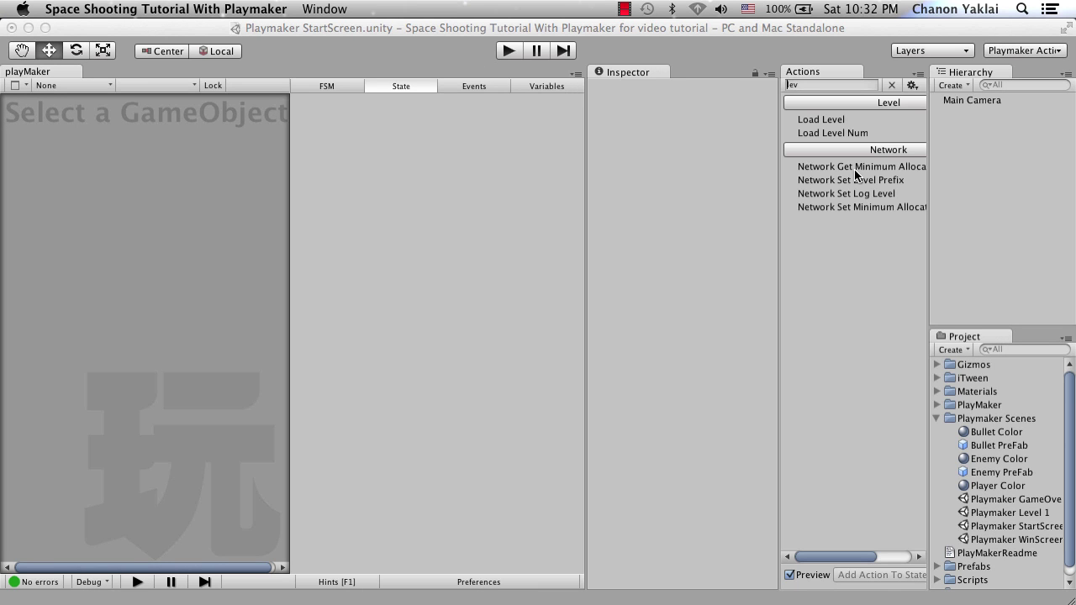
Close the build settings and reopen the Playmaker StartScreen scene without saving its changes
left_click(1004, 499)
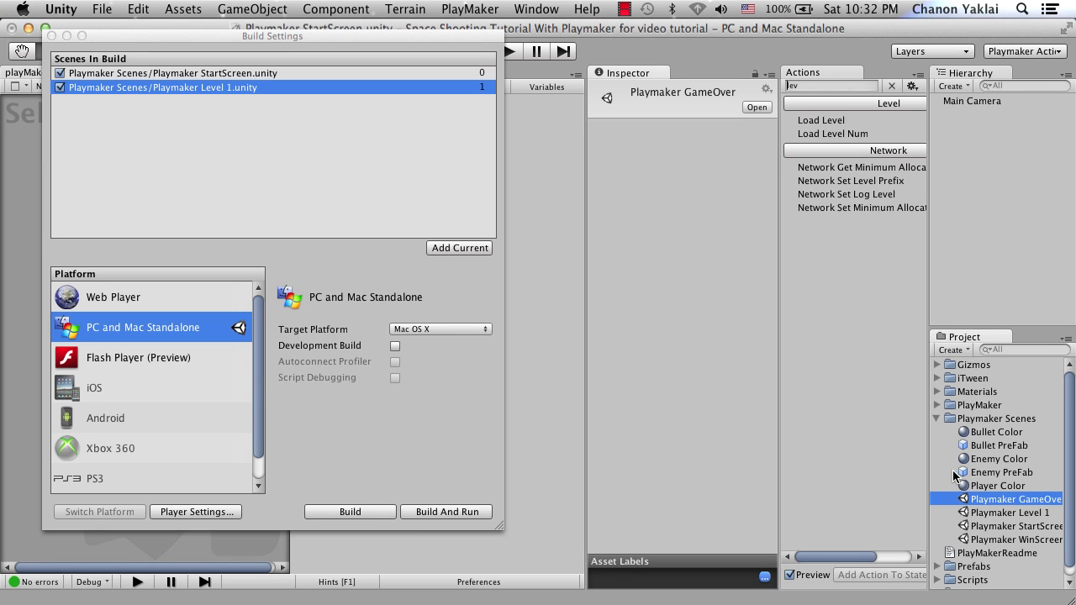
left_click(260, 74)
left_click(51, 36)
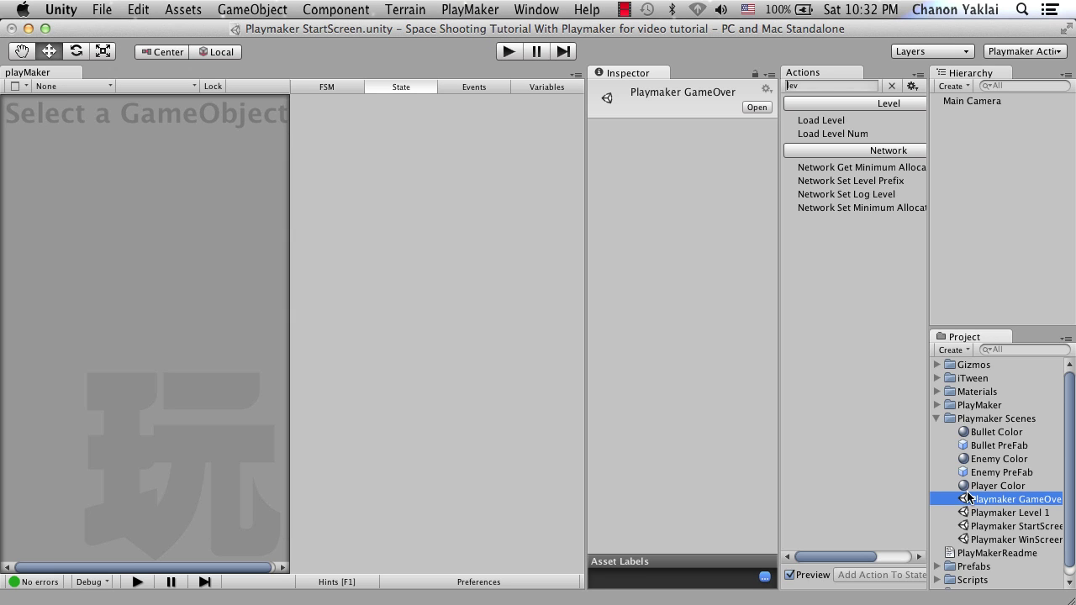
double_click(1000, 526)
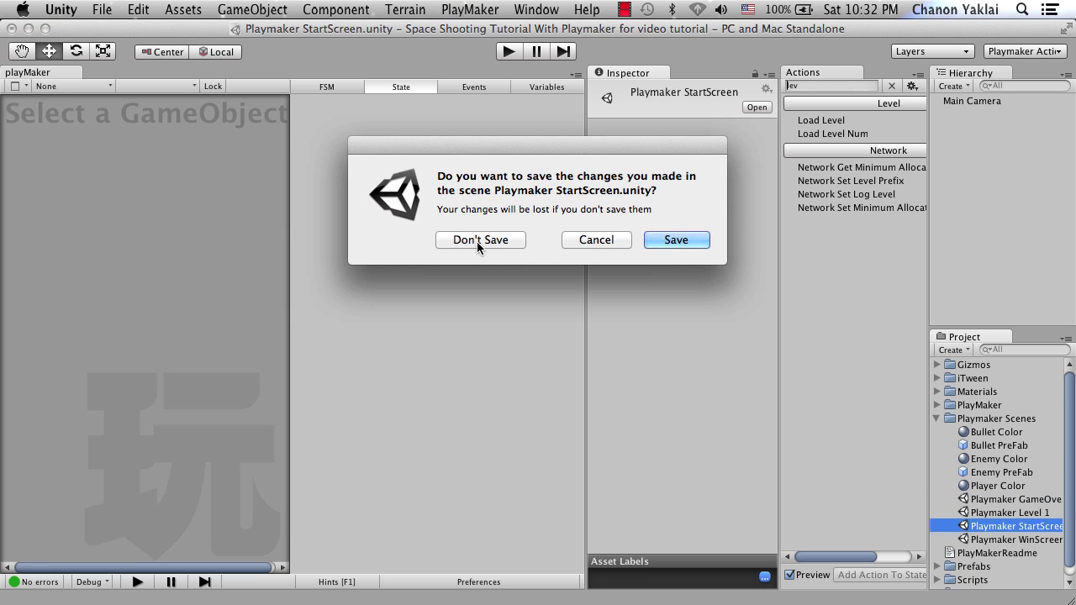
left_click(476, 235)
left_click(1001, 513)
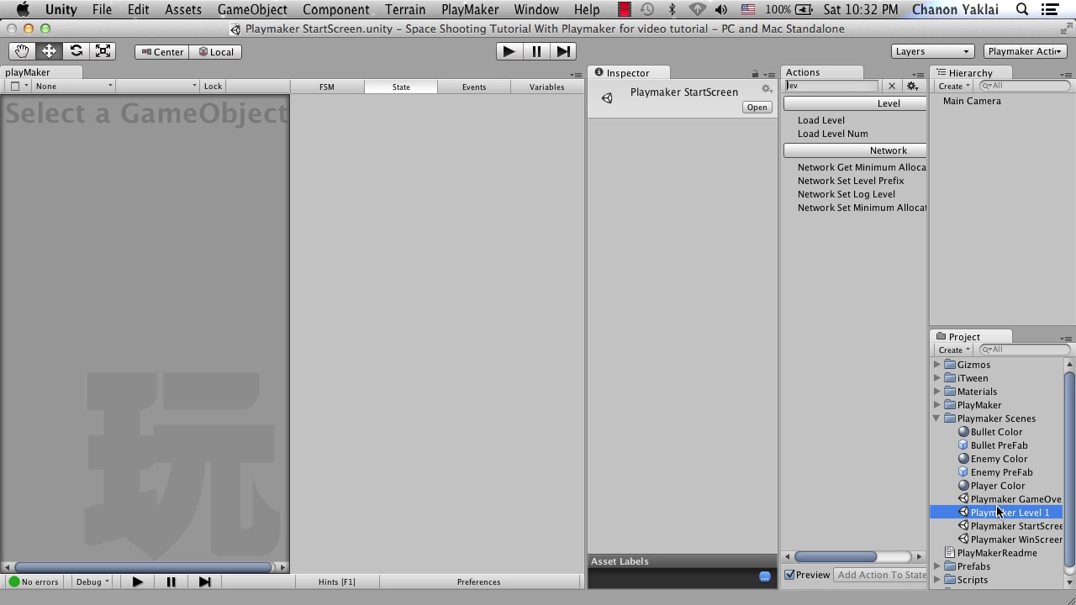
left_click(1003, 499)
left_click(1005, 526)
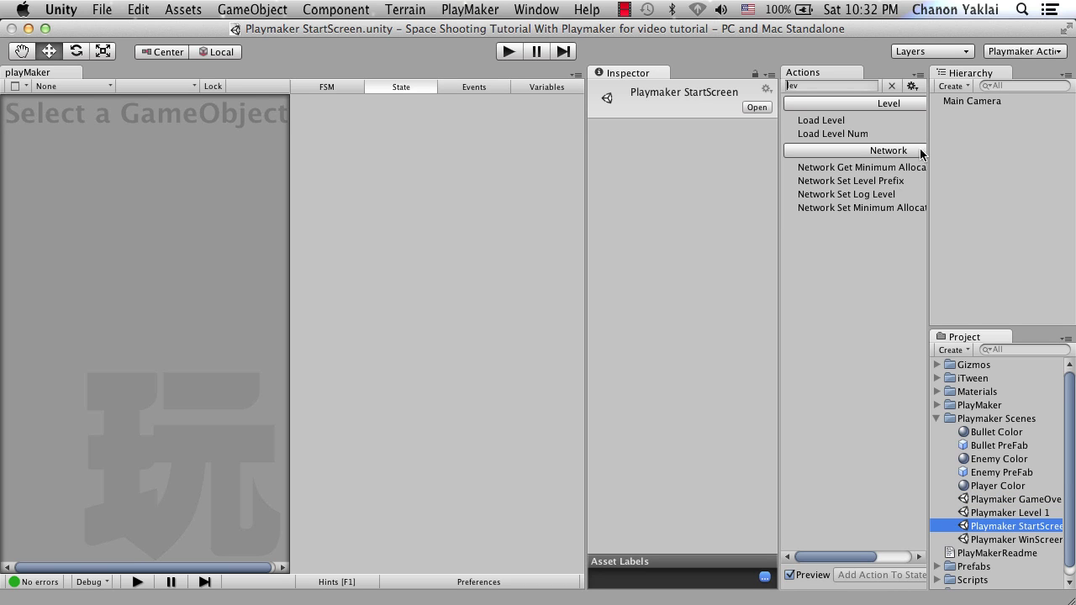
left_click(954, 86)
left_click(885, 266)
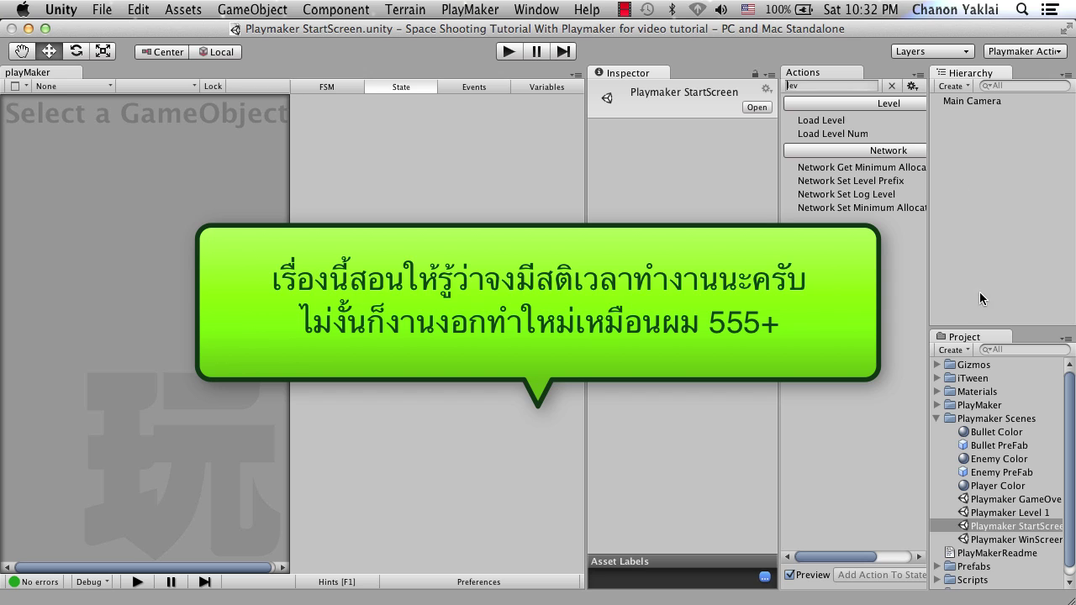
left_click(961, 103)
left_click(996, 51)
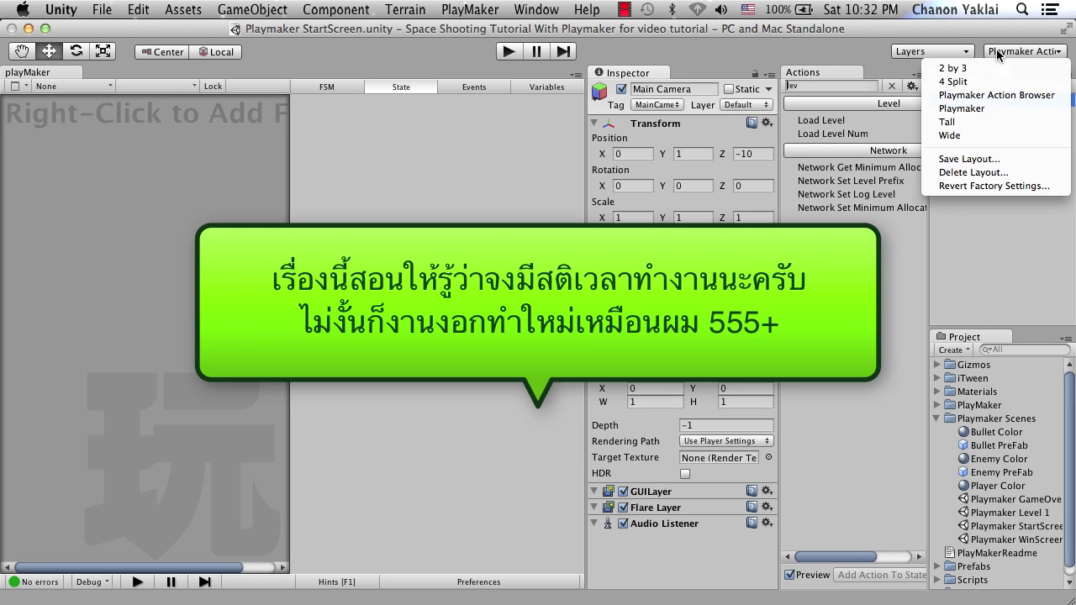
left_click(983, 106)
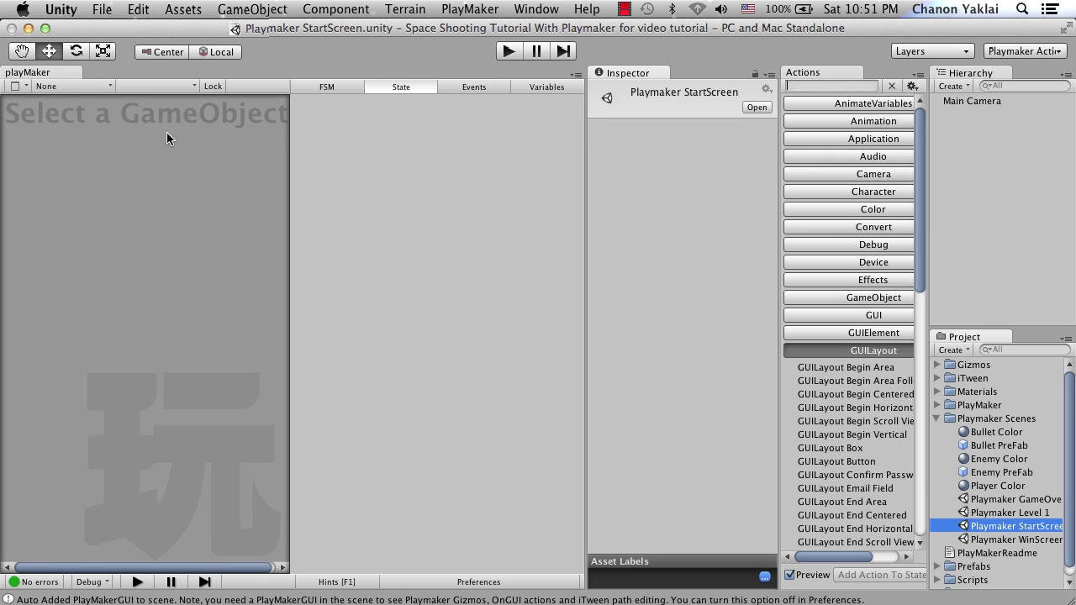
View the Main Camera in the Playmaker layout and return to the Playmaker Action Browser layout
left_click(966, 102)
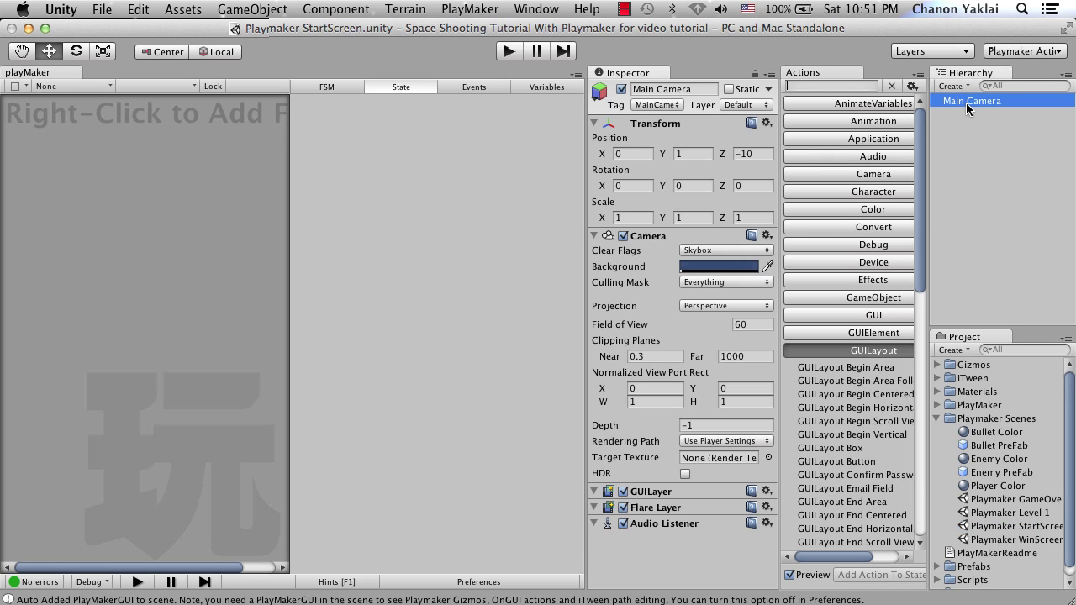
right_click(99, 140)
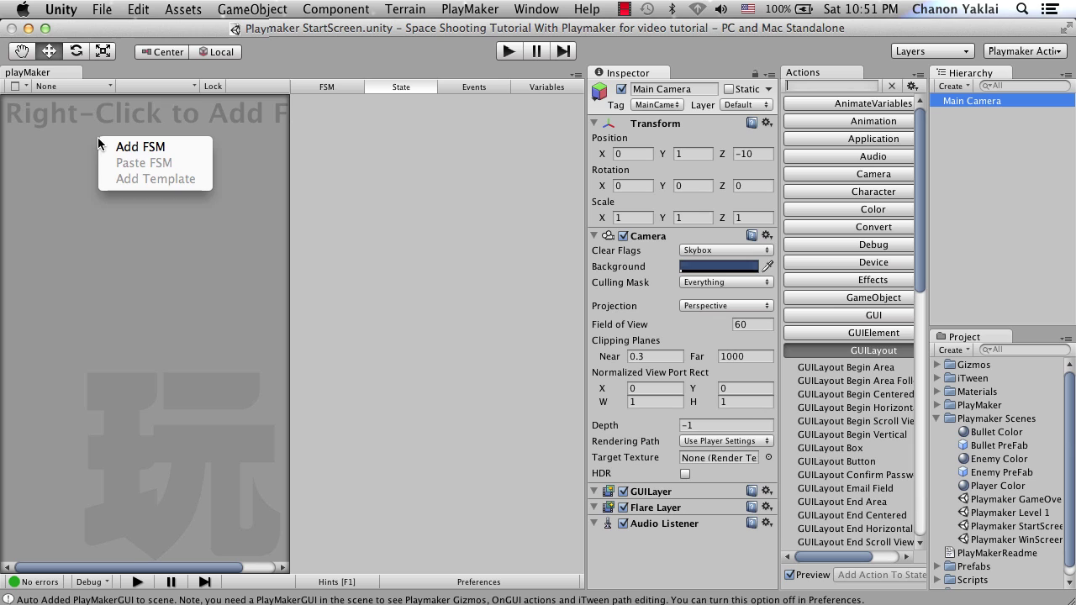
left_click(1004, 50)
left_click(1007, 50)
left_click(983, 102)
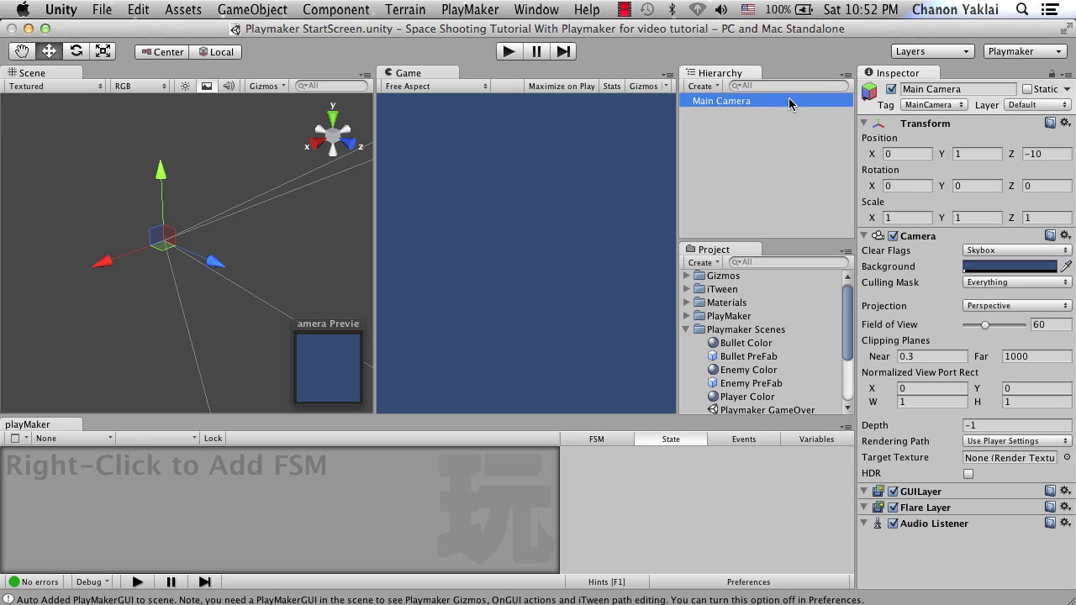
left_click(797, 102)
left_click(1007, 53)
left_click(954, 92)
Add an FSM to the Main Camera and name its first state Start Scene
right_click(13, 113)
left_click(28, 121)
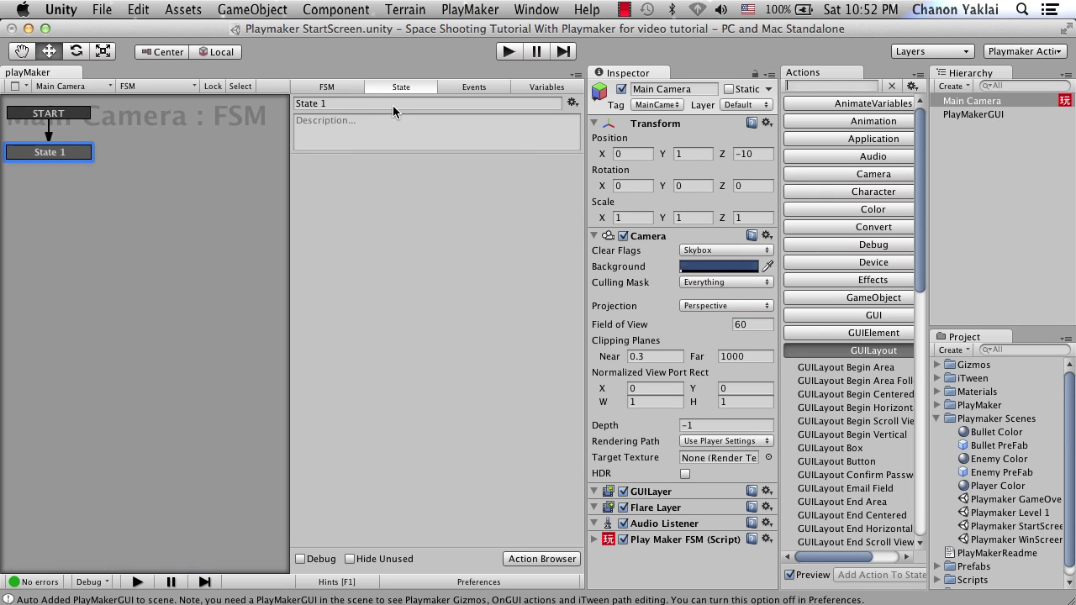
left_click(367, 104)
key("super+a")
type("Star")
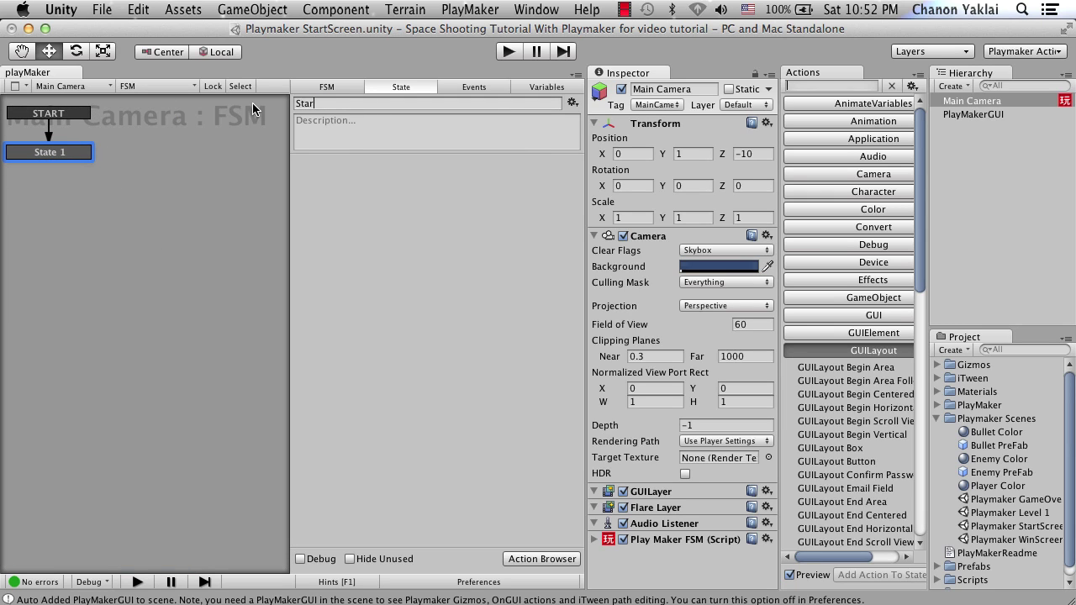
type("t Scene")
key("Return")
left_click_drag(87, 159, 92, 156)
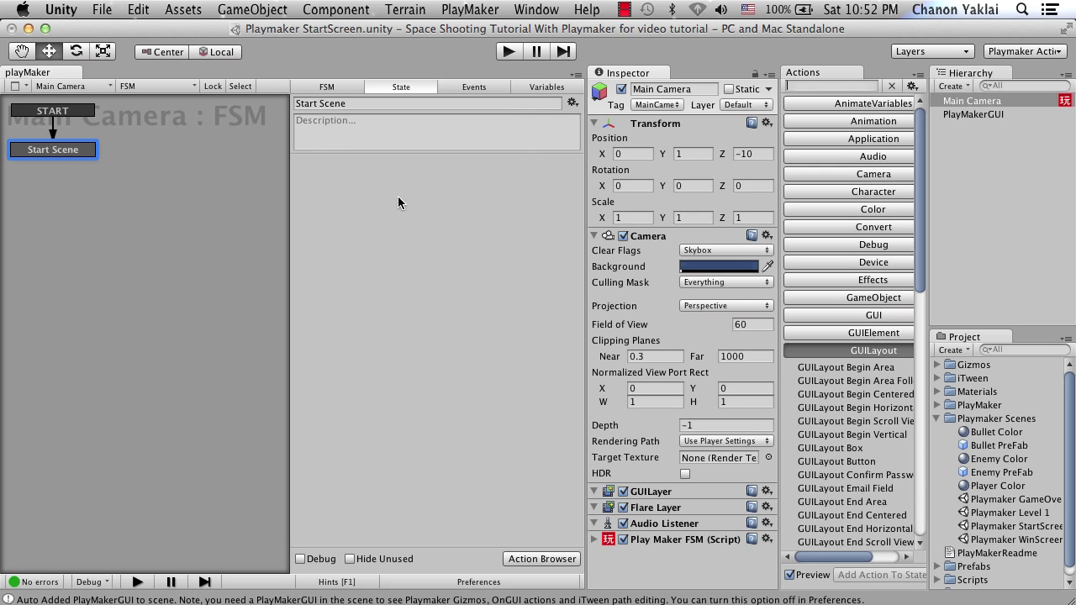
Find the GUI Button action and add it to the Start Scene state
left_click(792, 88)
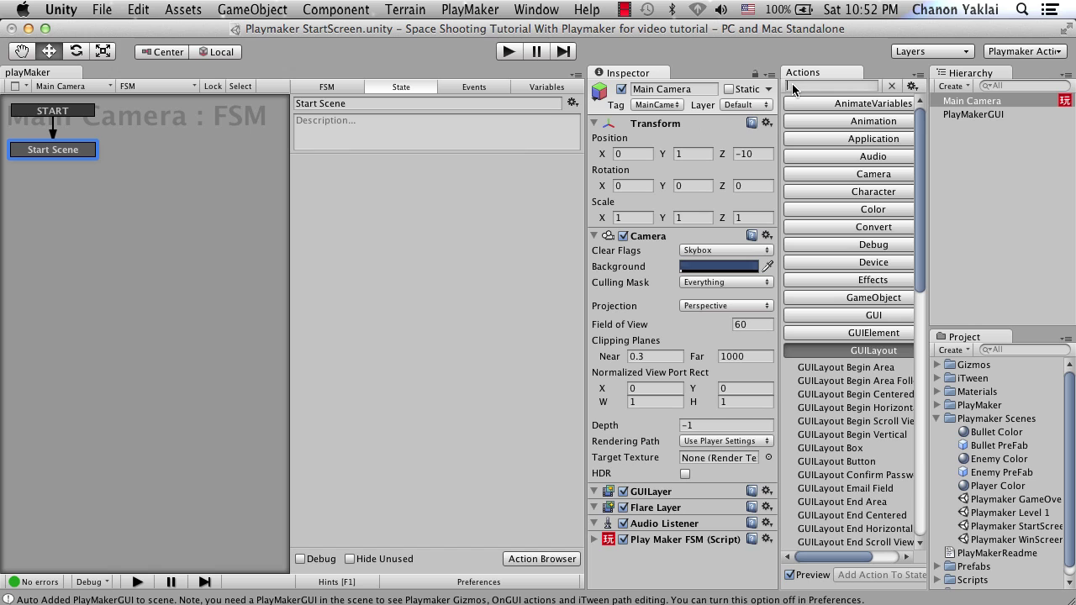
type("butto")
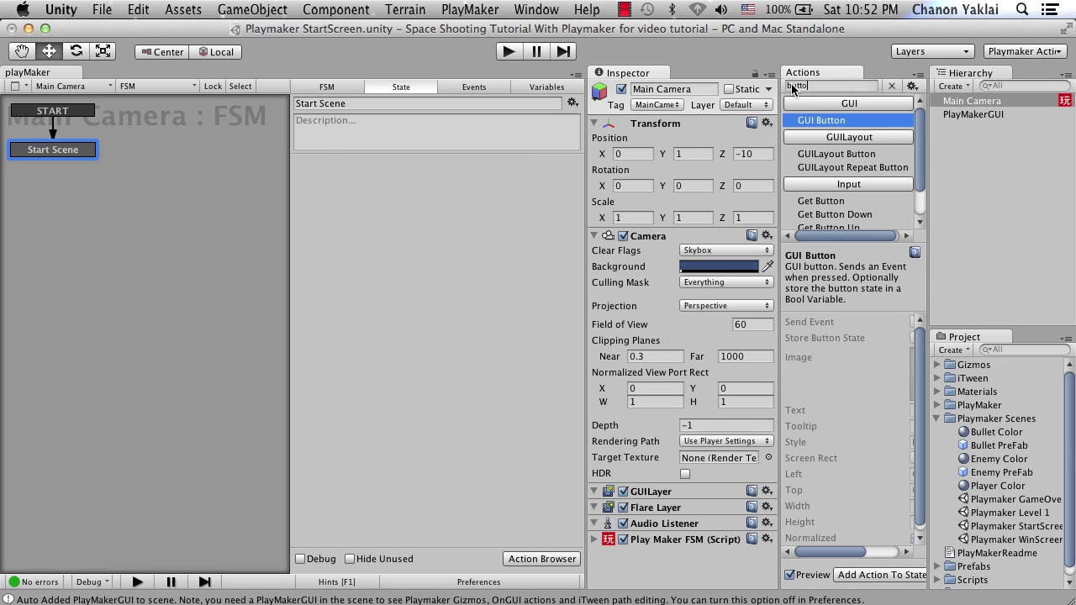
double_click(837, 120)
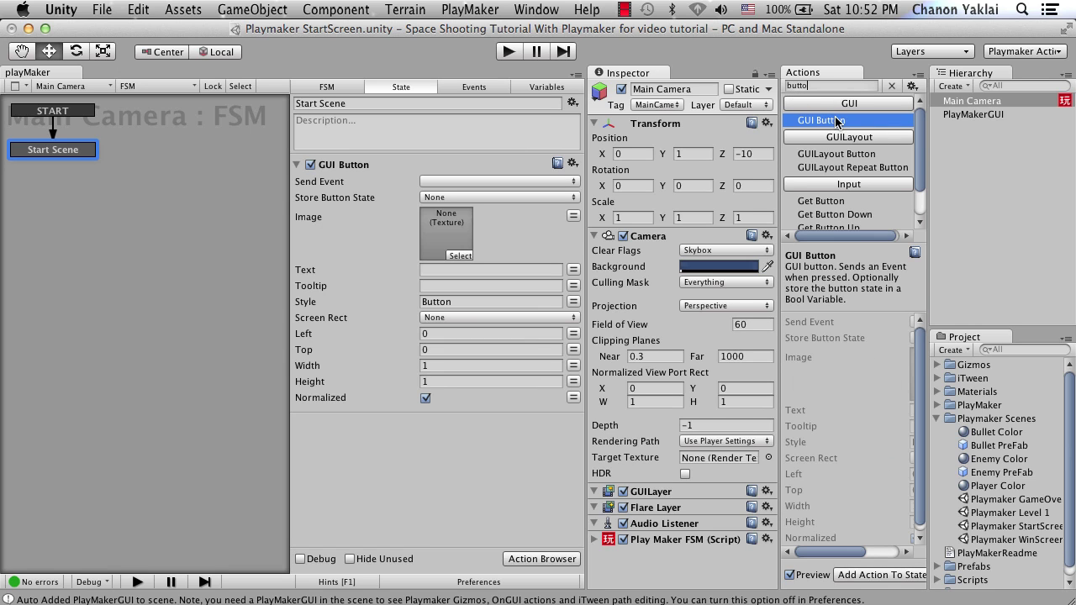
Set the GUI Button's Left to 10, Top to 10, Width to 100 and Height to 30, with Normalized off
left_click(451, 334)
type("10")
key("Tab")
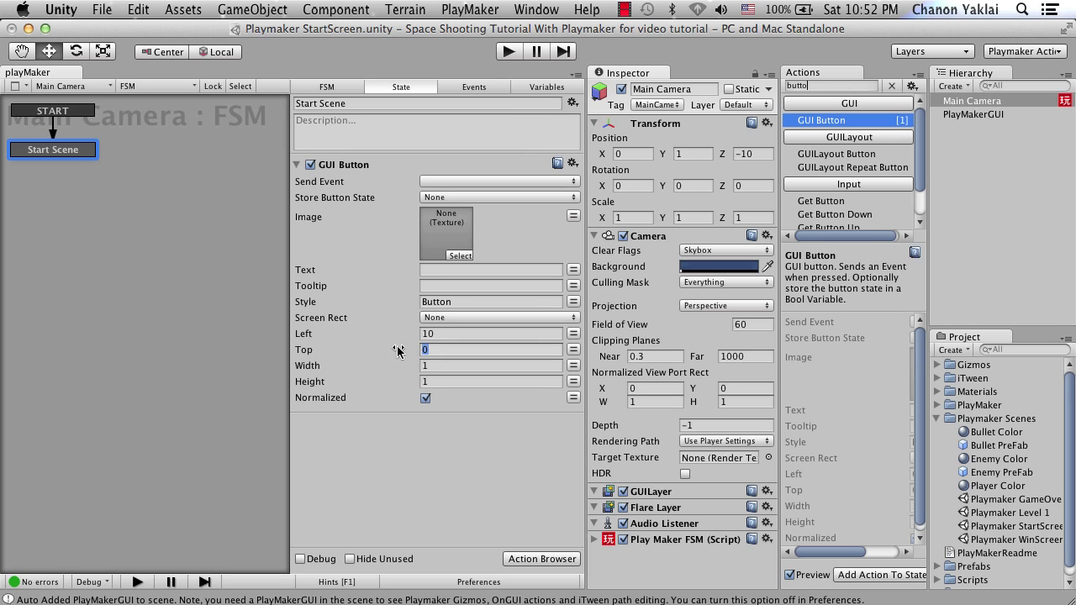
type("10")
key("Tab")
type("10")
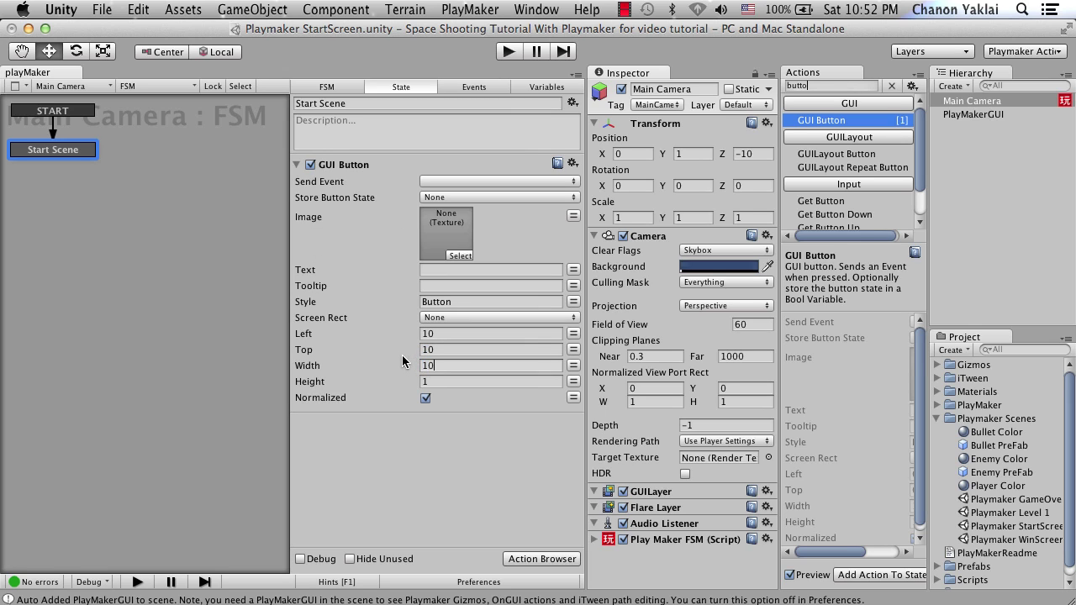
type("0")
key("Tab")
type("30")
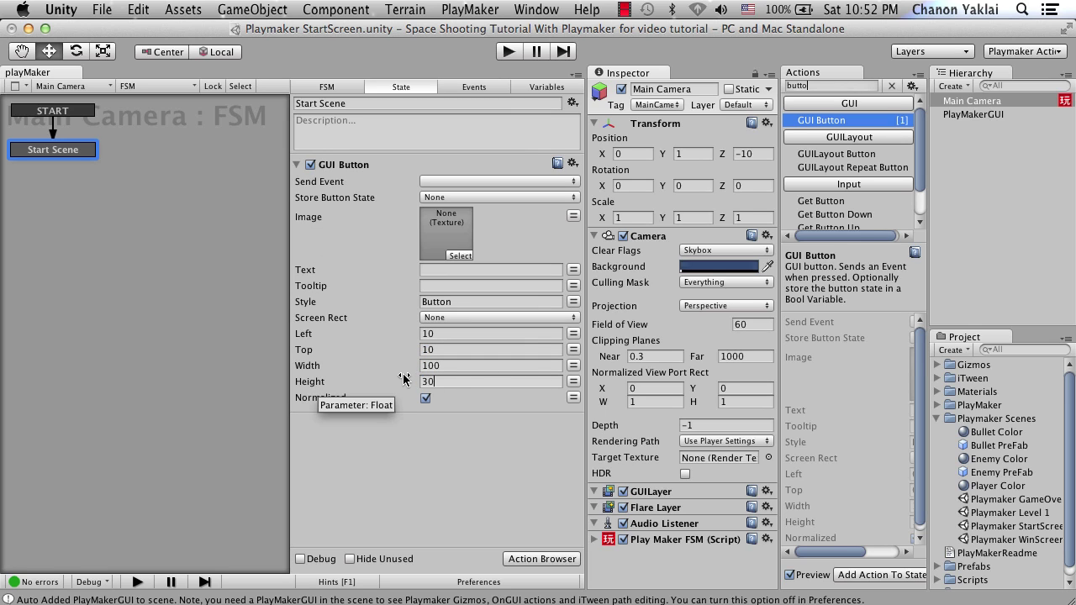
left_click(425, 397)
Label the GUI Button with the text Start Game
left_click(447, 269)
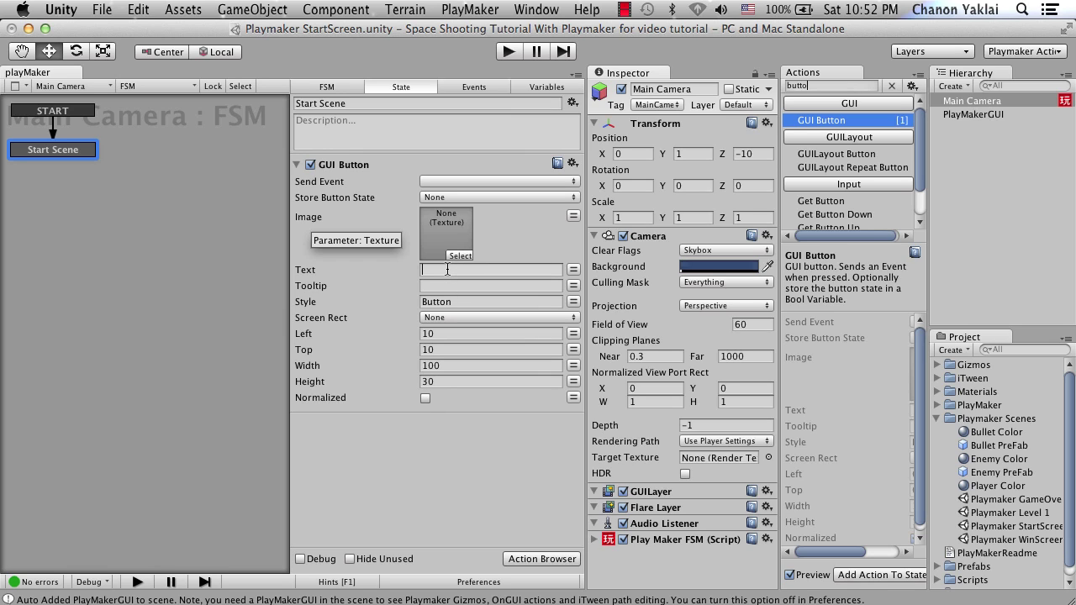
type("Start Game")
left_click(179, 223)
left_click(89, 149)
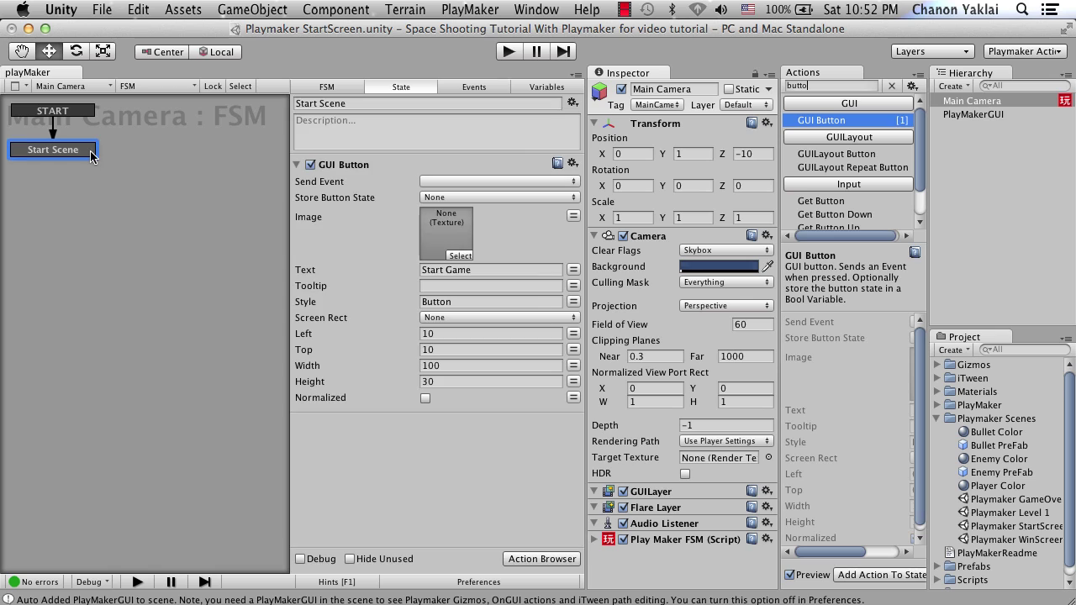
Add an event named Load Level 1 to the Main Camera's FSM
left_click(474, 86)
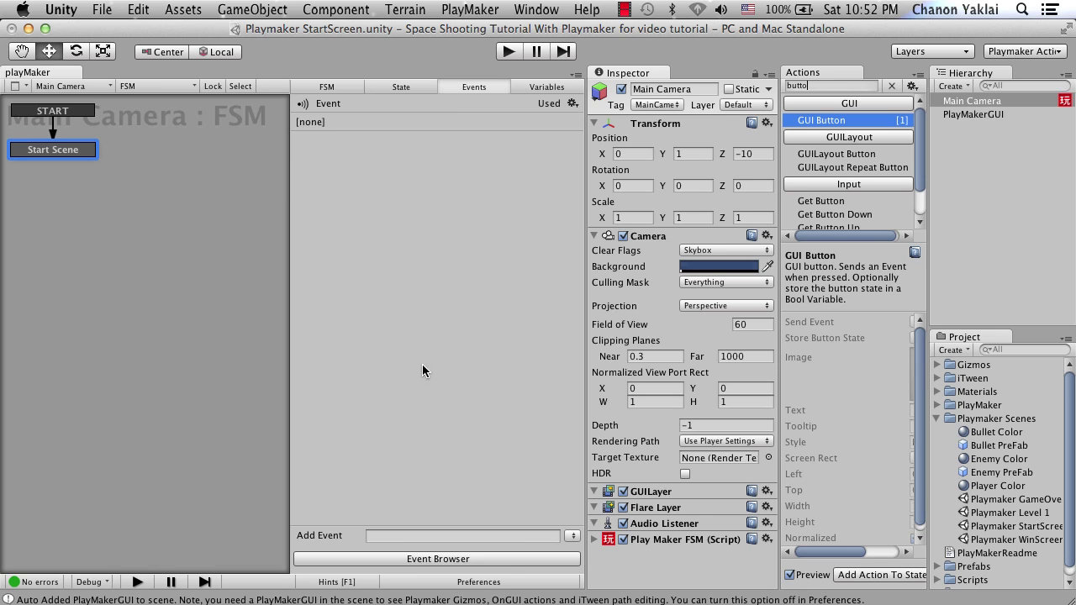
left_click(423, 532)
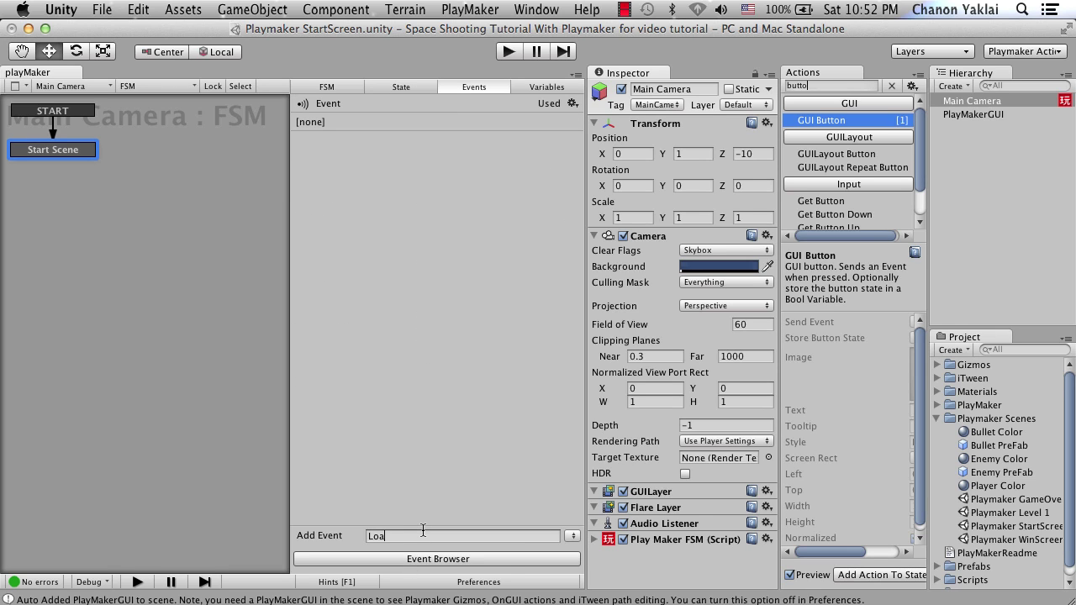
type("Load Level 1")
key("Return")
Add a transition for the Load Level 1 event to the Start Scene state
left_click(88, 152)
right_click(90, 156)
mouse_move(142, 159)
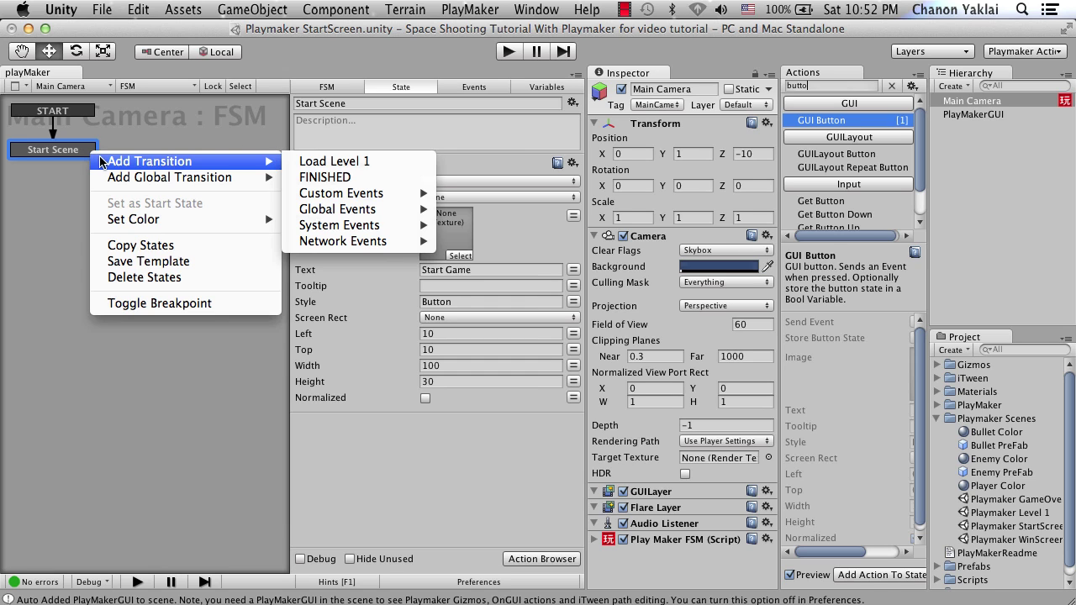
left_click(332, 159)
Add a new state to the FSM and place it below and to the right of Start Scene
right_click(151, 168)
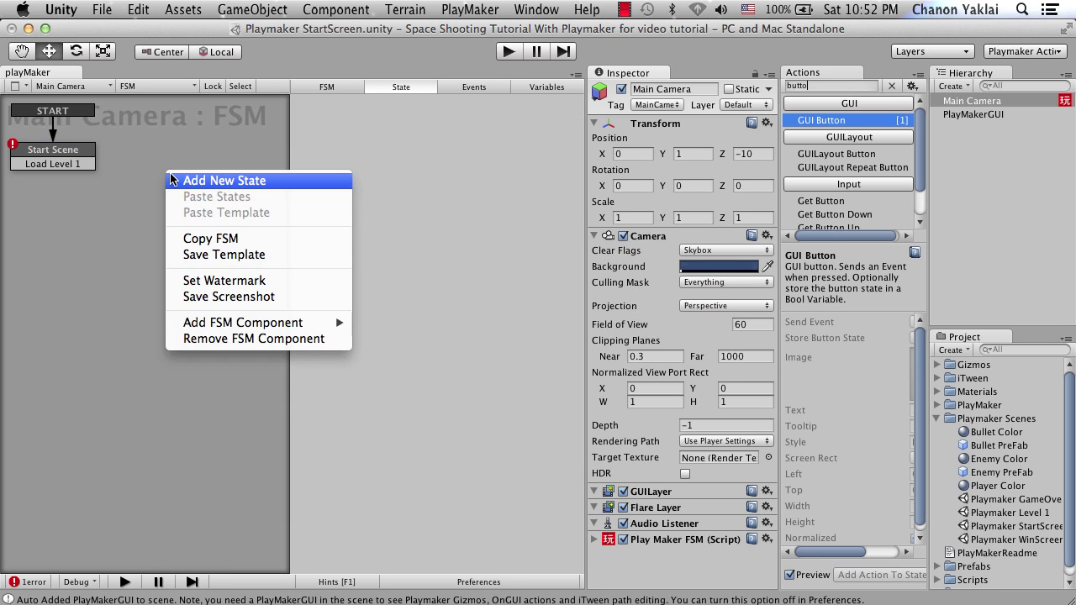
left_click(176, 179)
left_click_drag(226, 198, 210, 229)
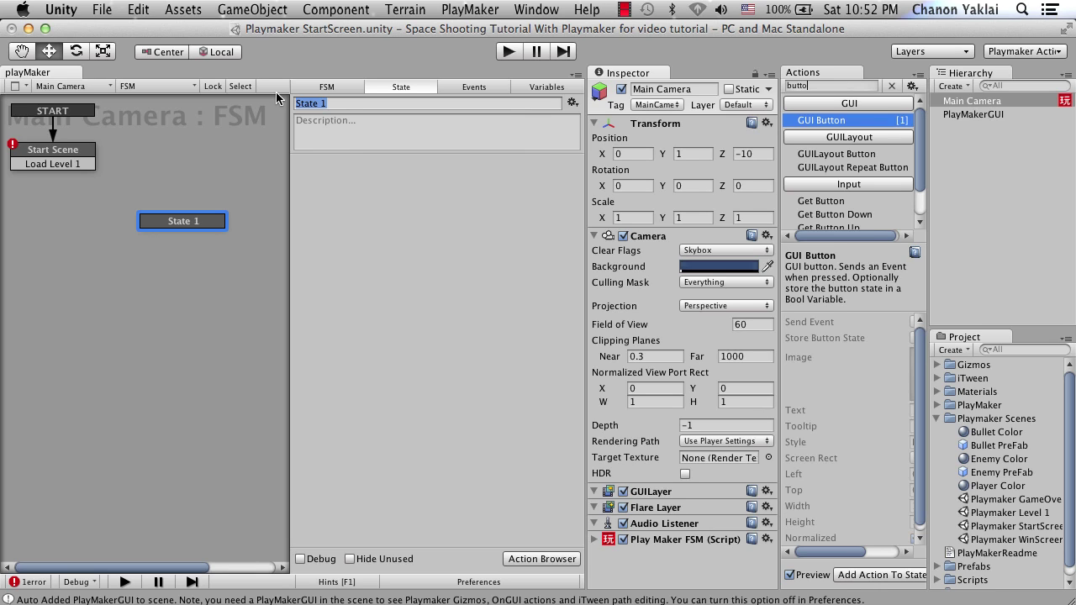
Rename the new state to Load Level 1
key("BackSpace")
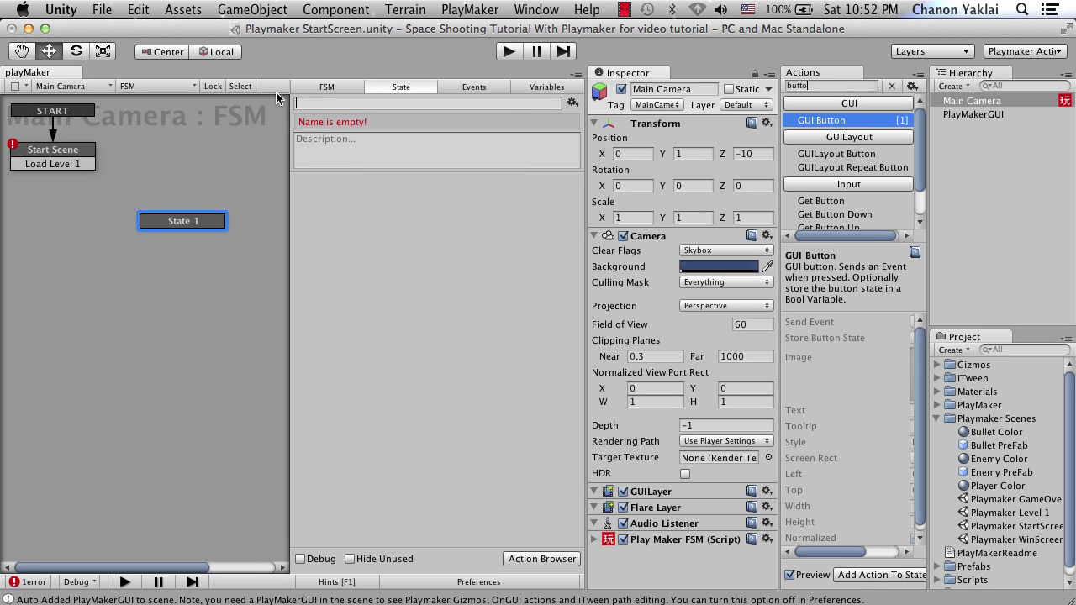
type("Load L")
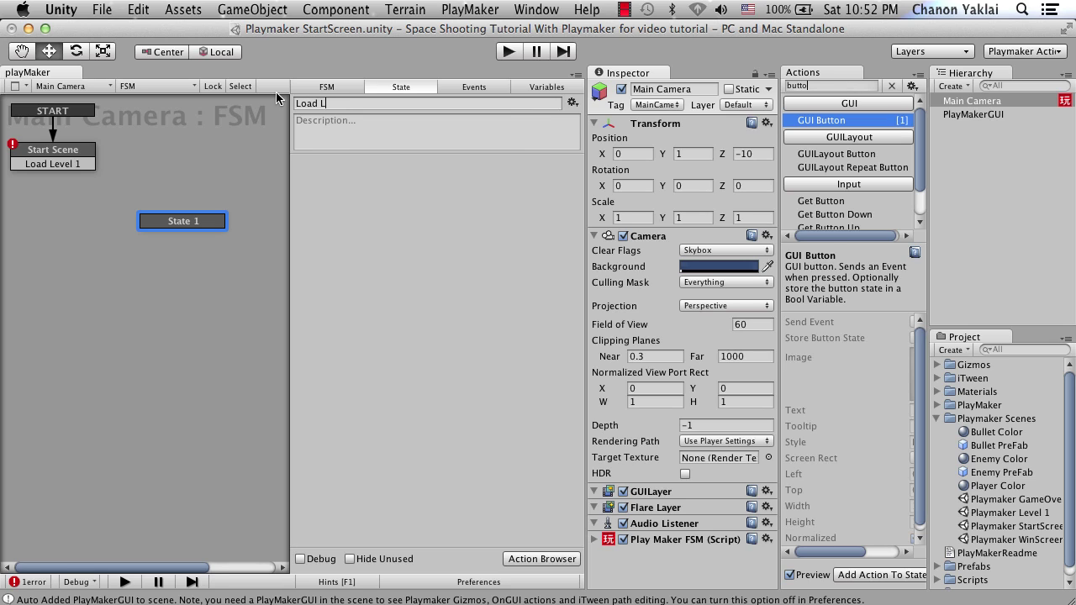
type("evel 1")
key("Return")
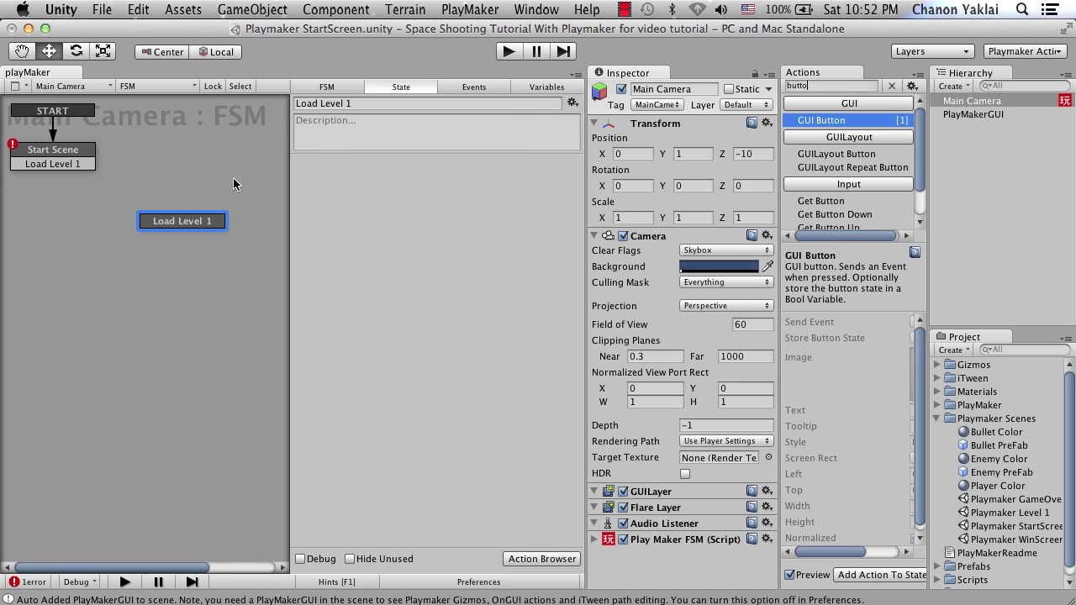
right_click(196, 219)
mouse_move(213, 225)
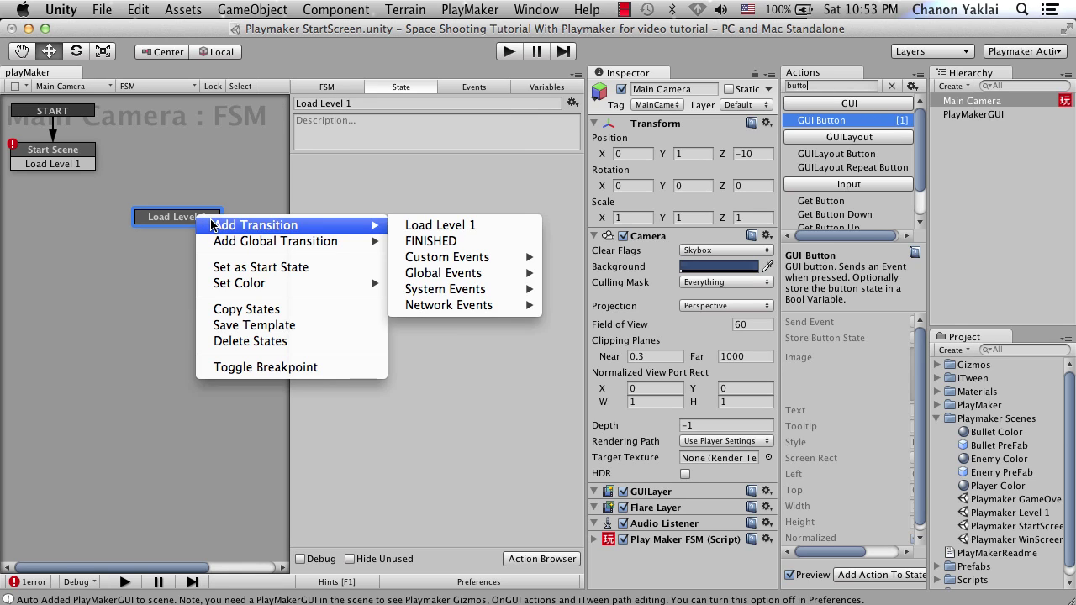
left_click(161, 218)
Connect Start Scene's Load Level 1 transition to the Load Level 1 state and set the GUI Button's Send Event to Load Level 1
left_click(89, 163)
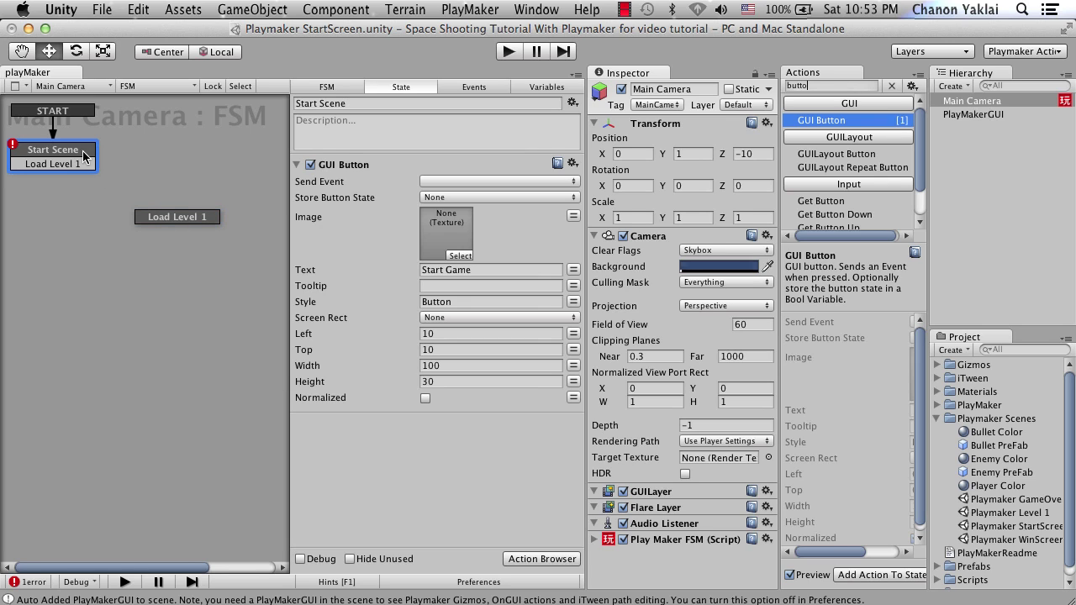
mouse_move(83, 166)
left_mouse_down()
mouse_move(135, 216)
mouse_move(155, 220)
left_mouse_up()
left_click(472, 181)
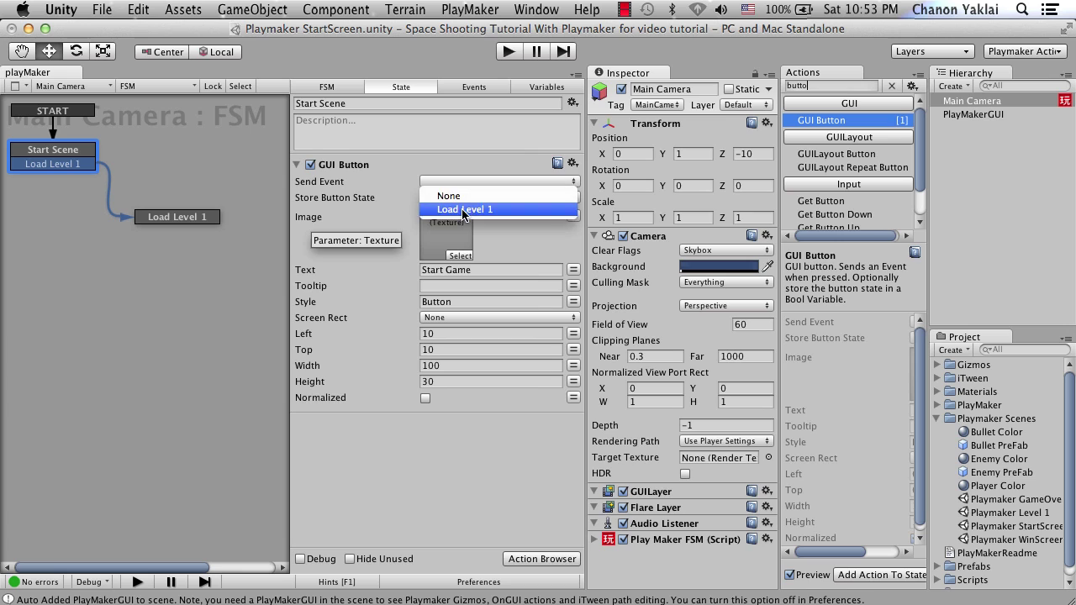
left_click(467, 210)
Add a Load Level Num action with Level Index 1 to the Load Level 1 state
left_click(180, 217)
left_click_drag(204, 216, 209, 228)
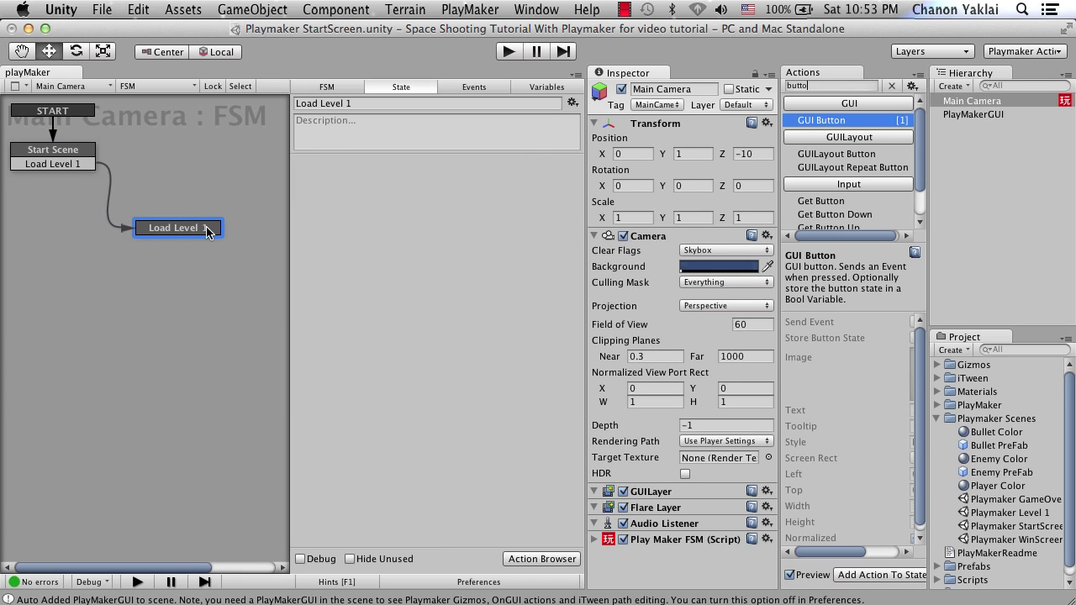
left_click(827, 86)
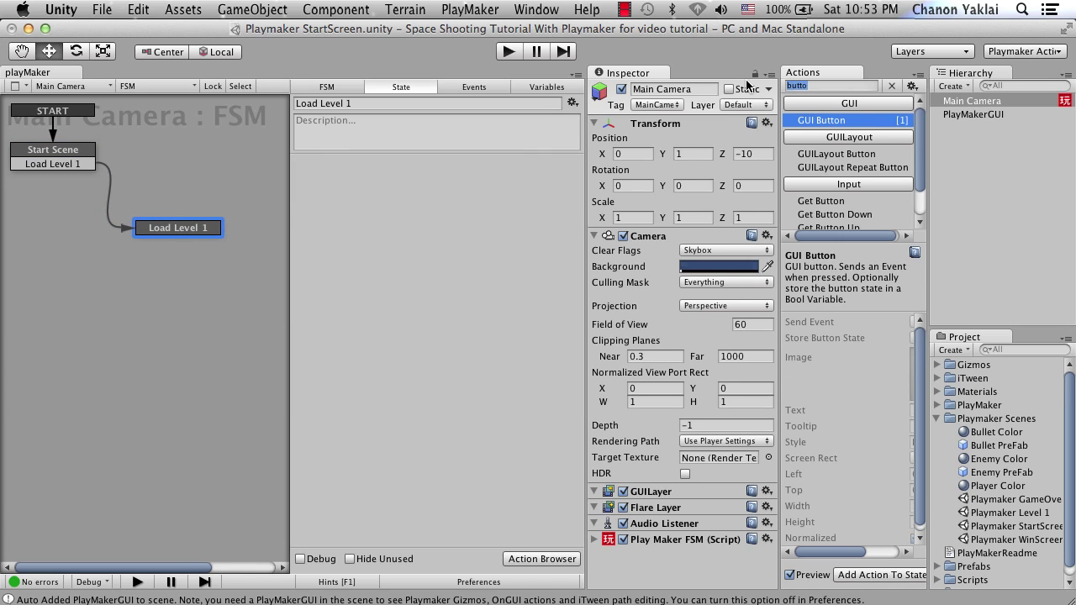
type("level")
double_click(877, 134)
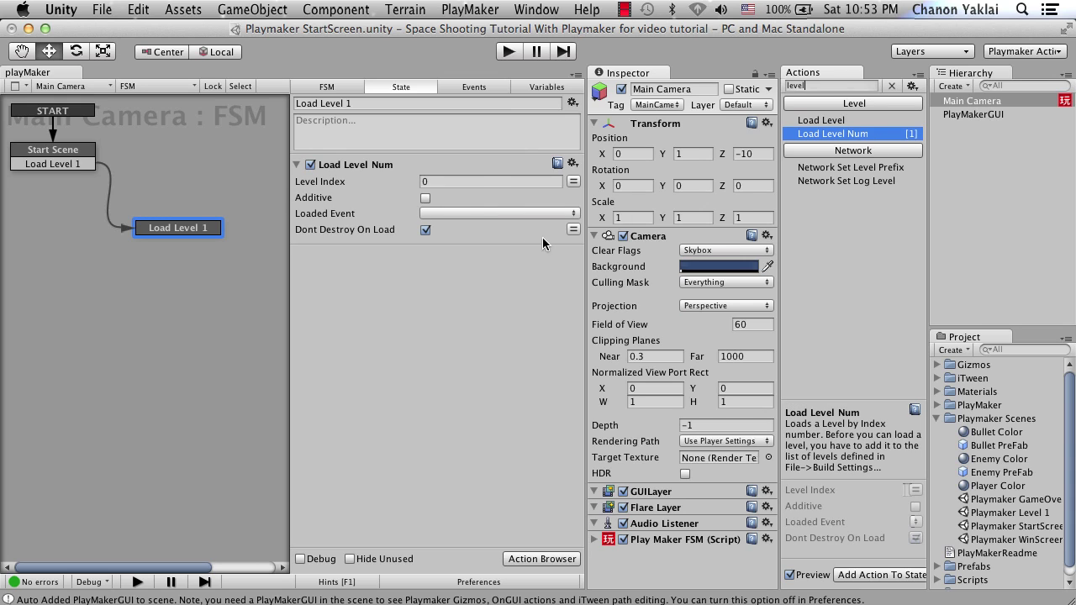
left_click(481, 183)
type("1")
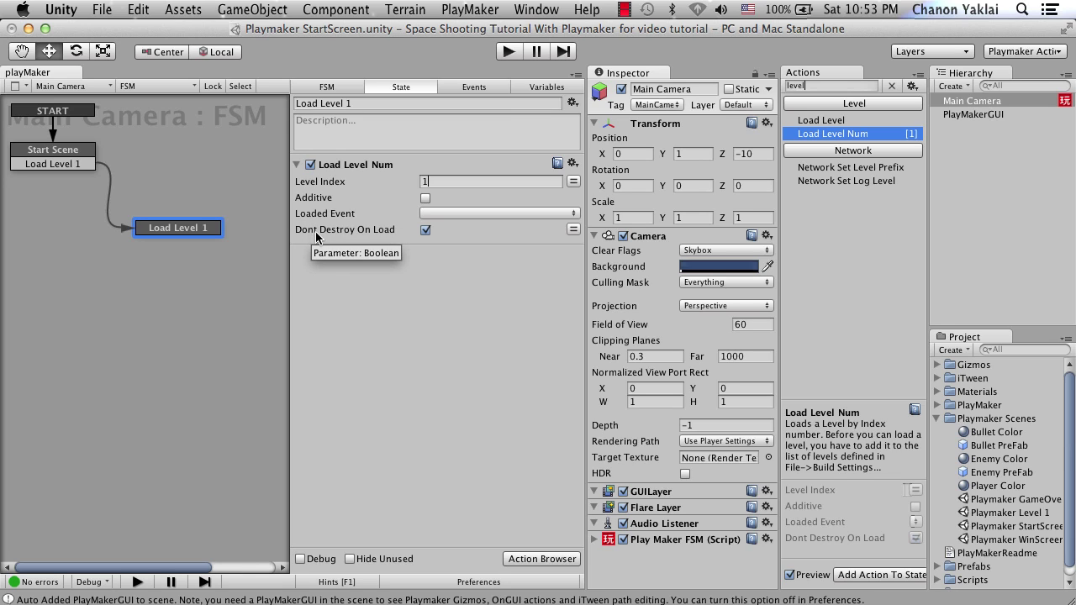
Test the Start Game button in play mode, stop the game and check the Load Level 1 state's action
left_click(510, 51)
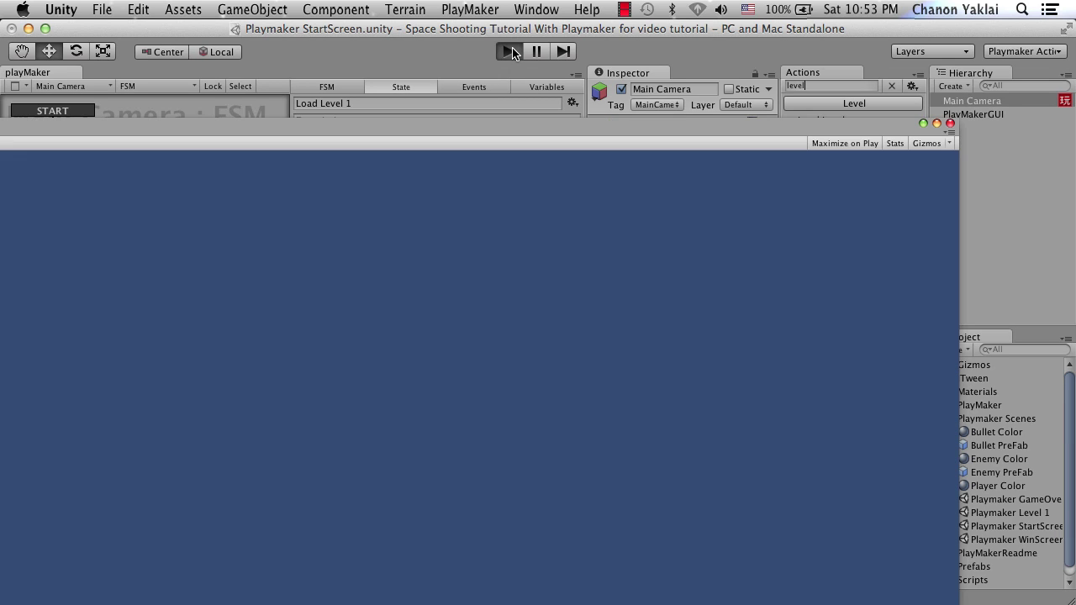
left_click(65, 128)
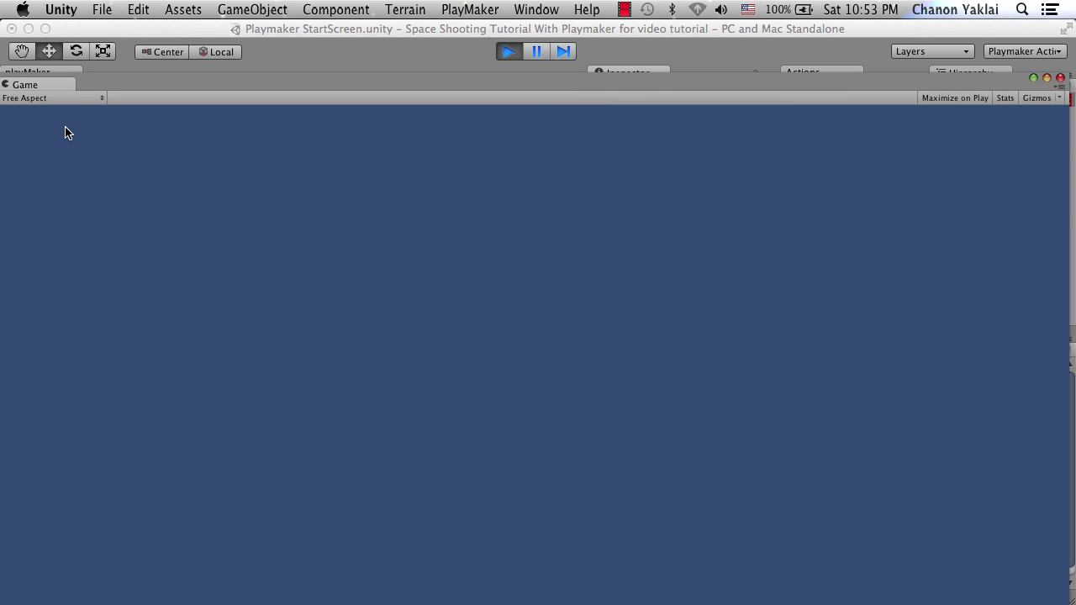
left_click(508, 51)
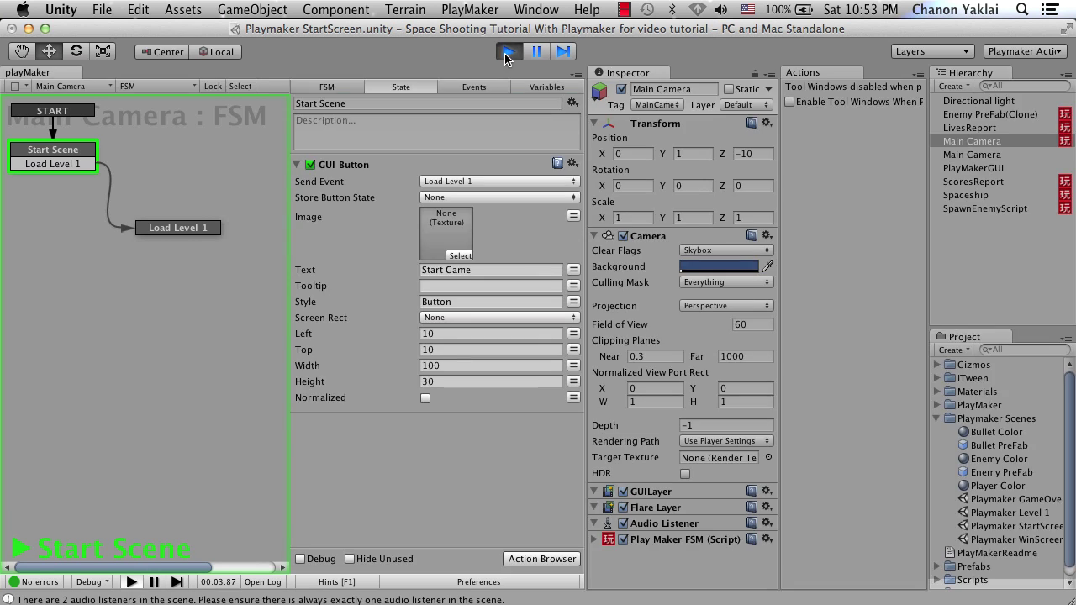
left_click(162, 225)
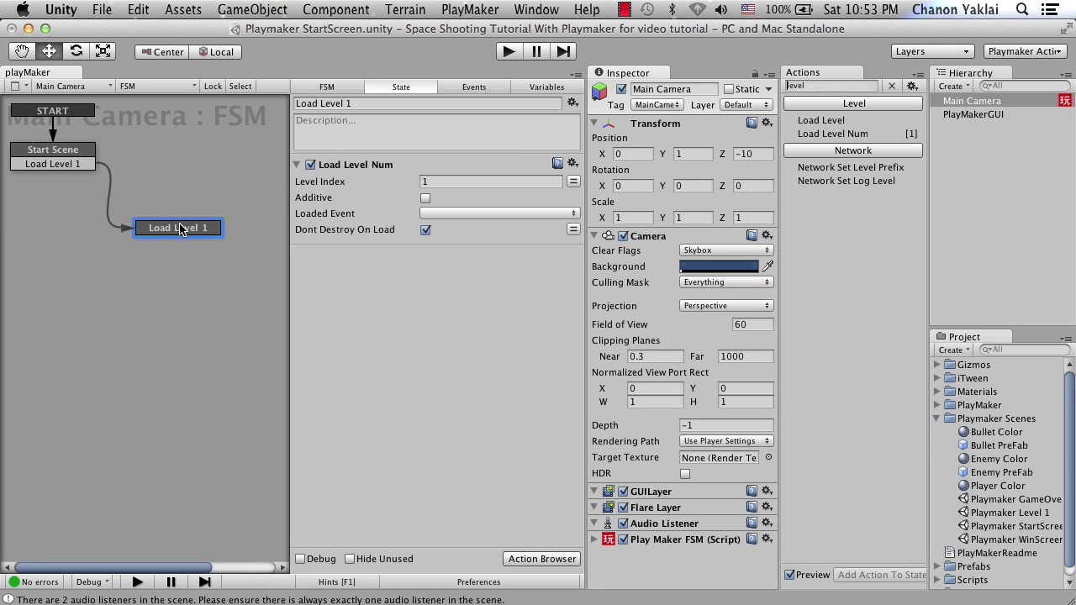
Save the current scene
left_click(108, 10)
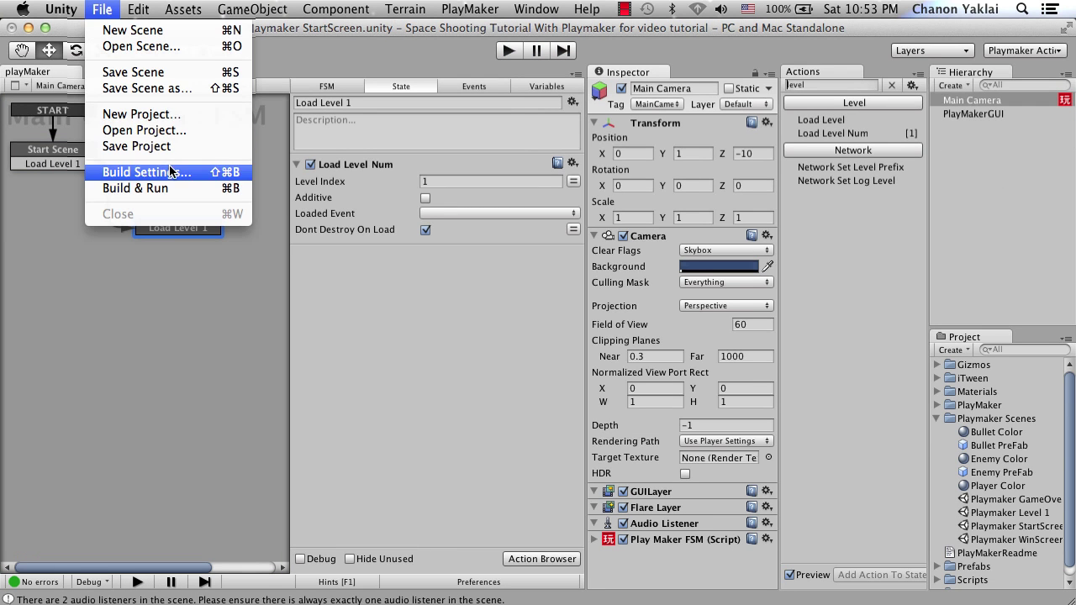
left_click(471, 289)
left_click(102, 10)
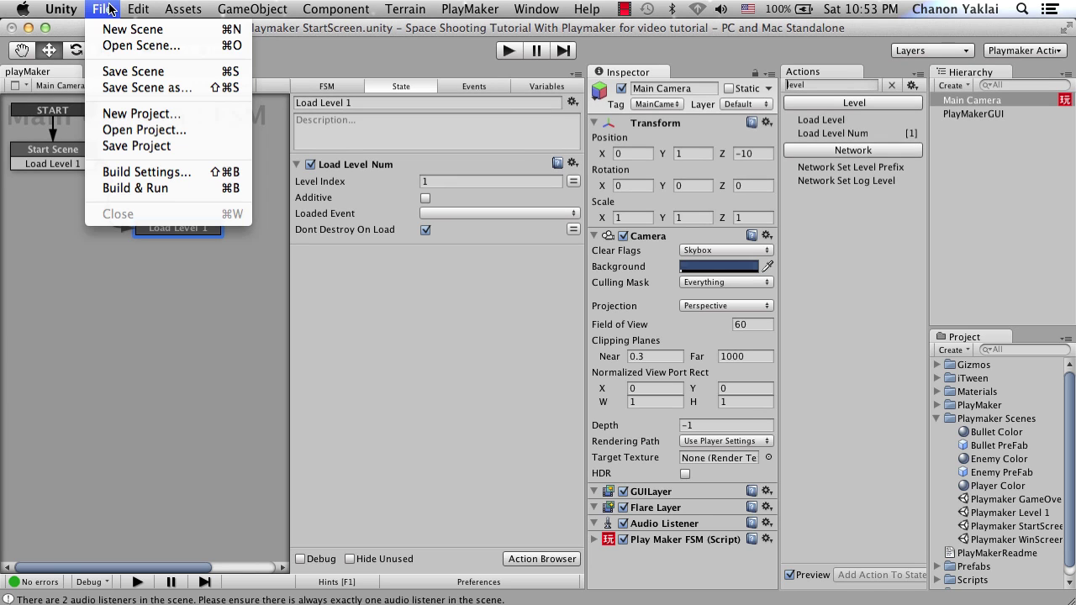
left_click(130, 73)
Build and run the PC and Mac Standalone game under the name SpaceShooting and launch it from its configuration dialog
left_click(102, 9)
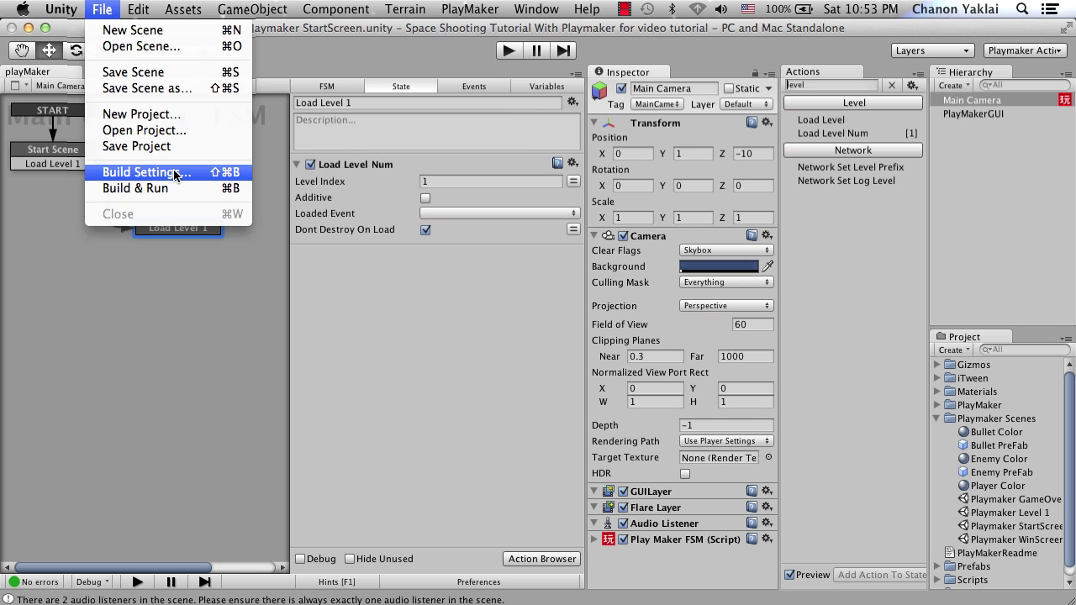
left_click(175, 172)
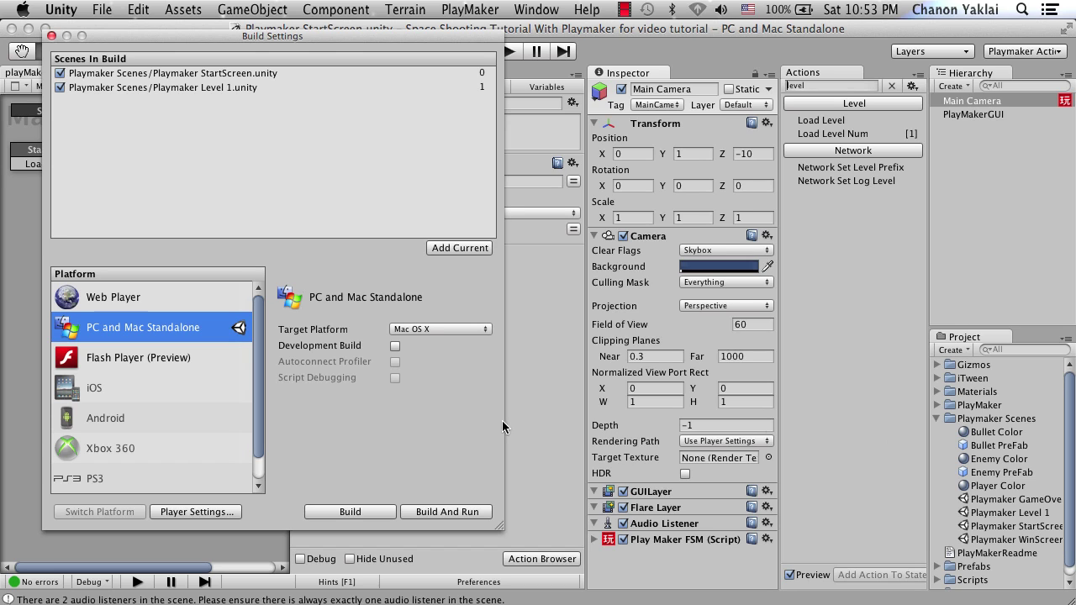
left_click(432, 511)
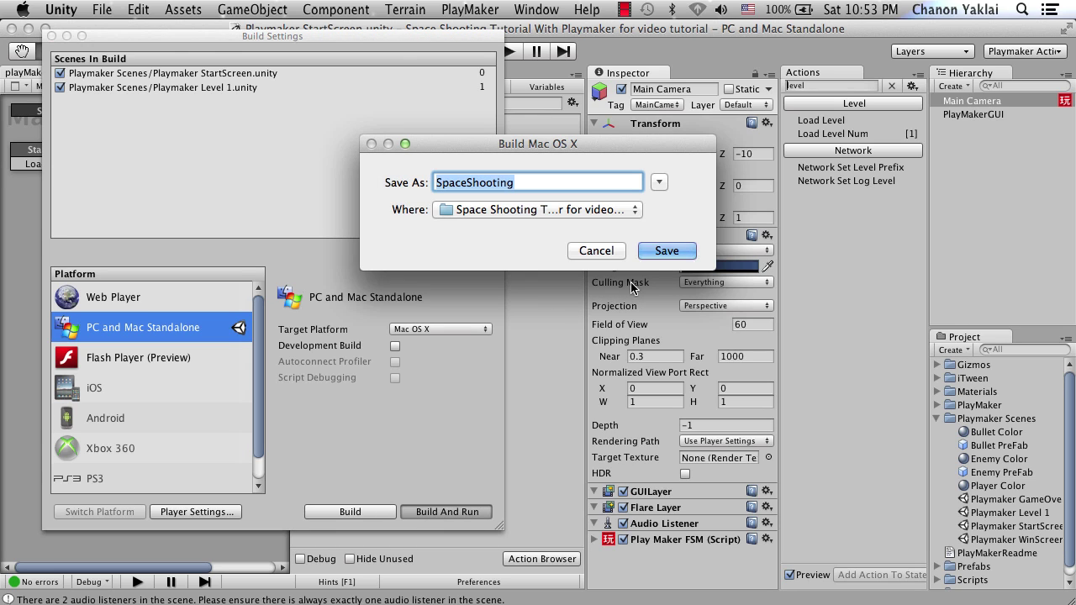
left_click(672, 250)
left_click(645, 268)
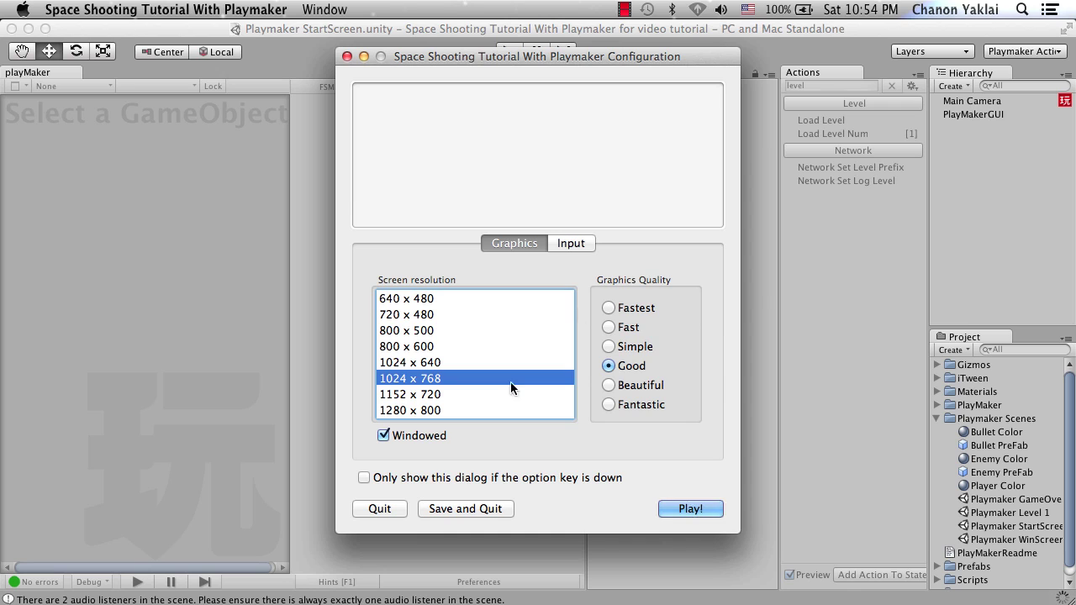
left_click(691, 504)
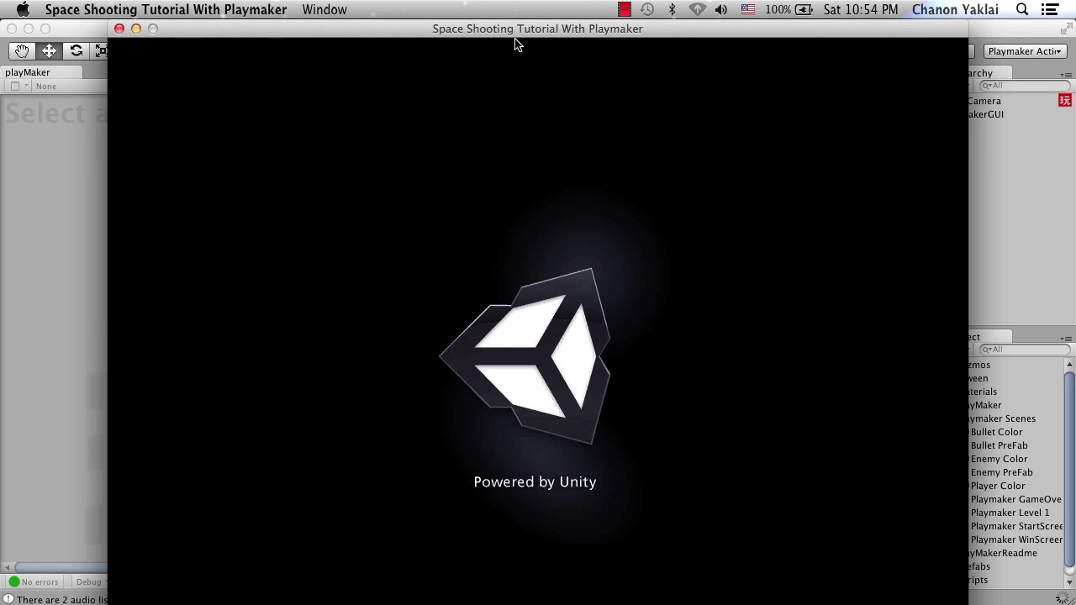
Start the game from the built start screen and playtest Level 1 by moving the ship sideways and shooting enemies
left_click_drag(512, 31, 521, 12)
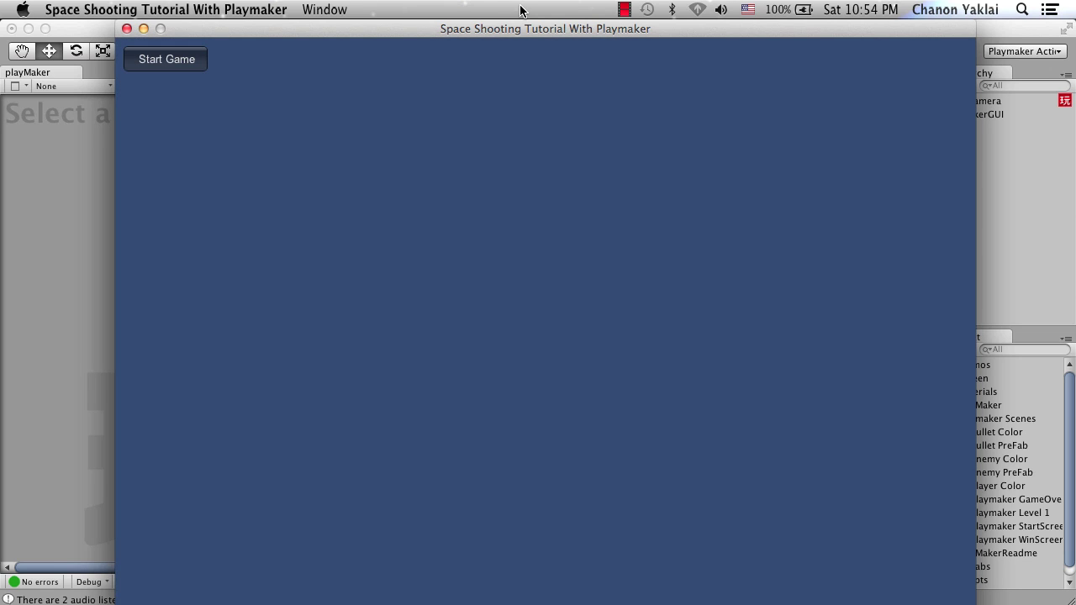
left_click(188, 66)
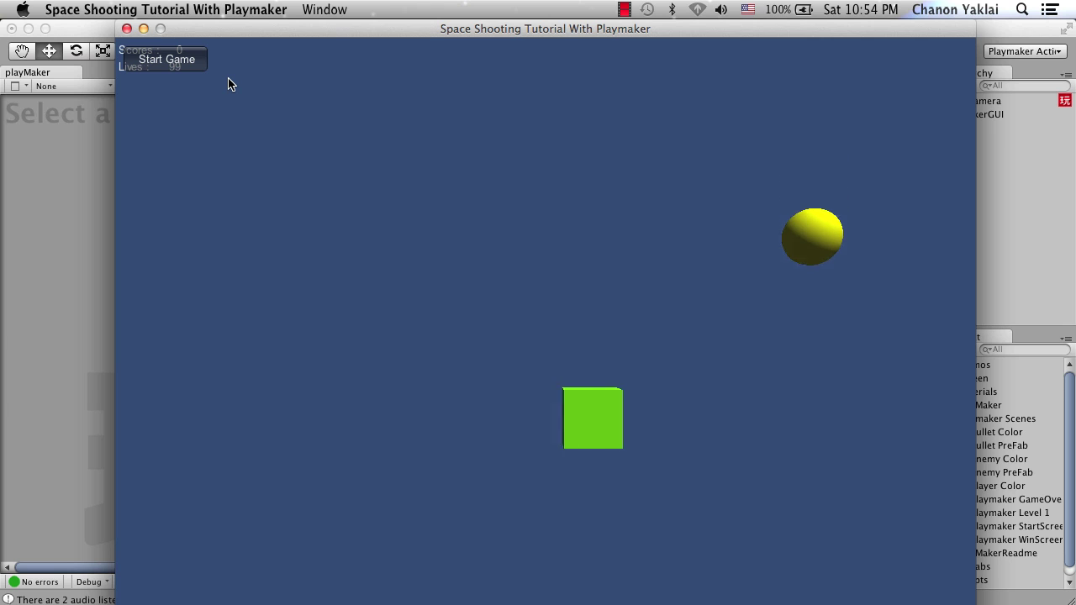
key("Right")
key("Left")
key("space")
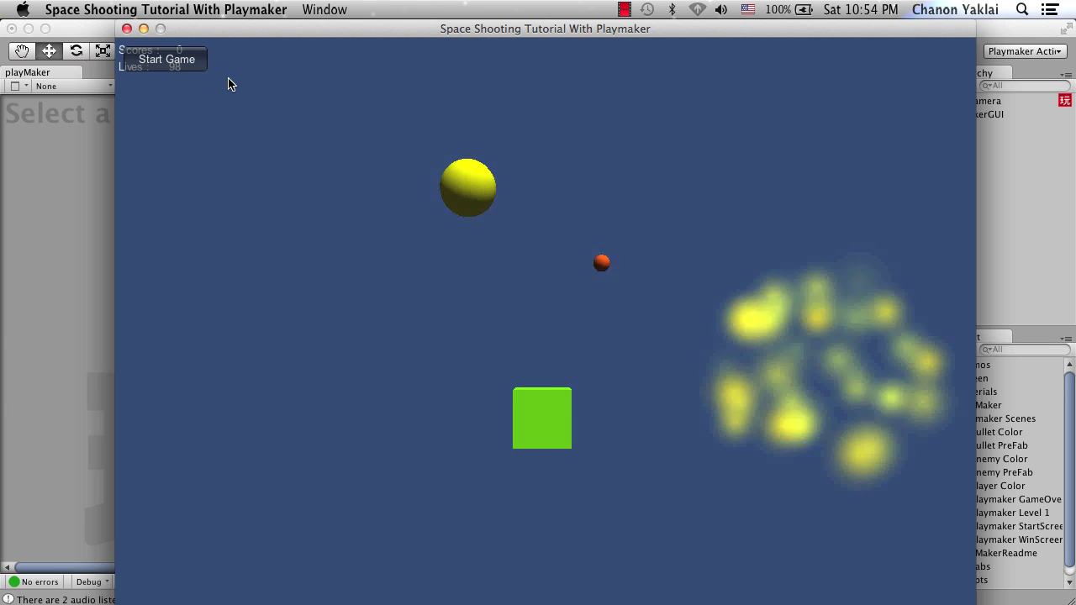
key("Left")
key("space")
key("Right")
key("space")
key("Left")
key("space")
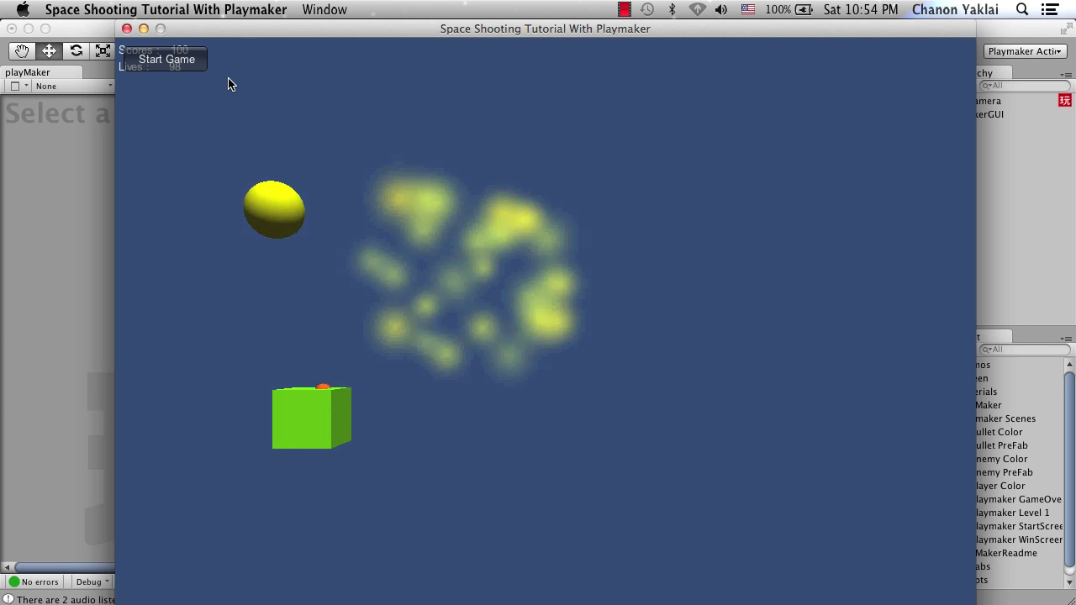
key("Left")
key("space")
key("Right")
key("space")
key("space")
key("space")
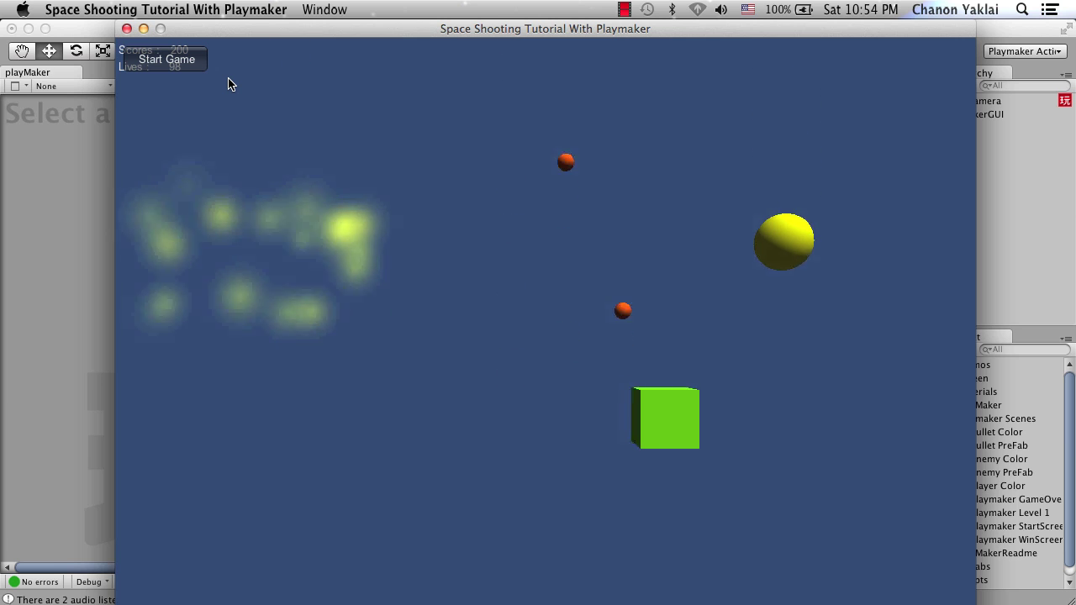
key("Right")
key("space")
key("Left")
key("space")
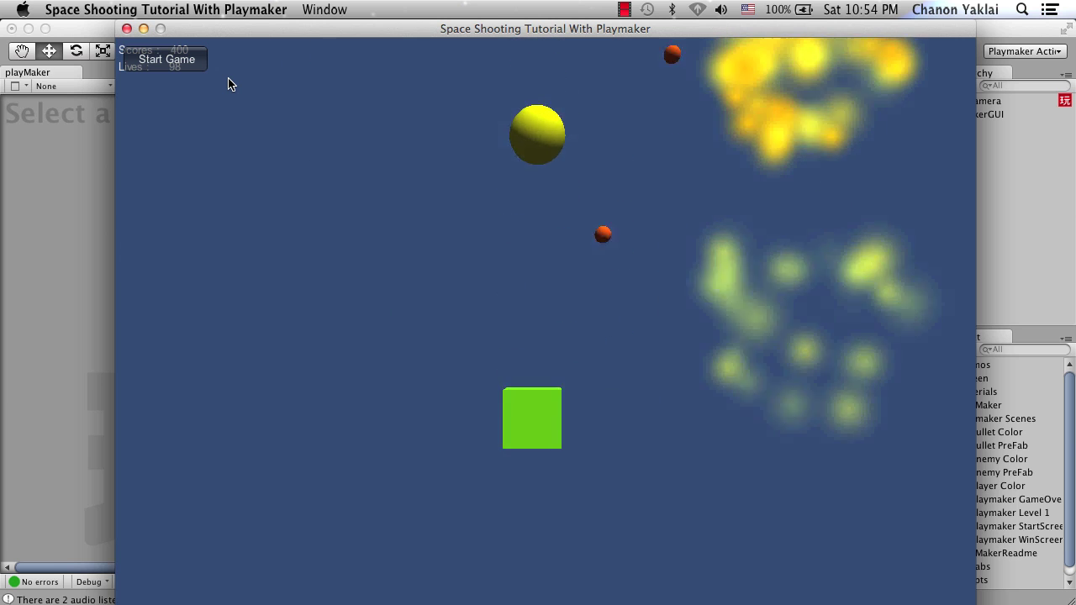
key("space")
key("Left")
key("Right")
key("Left")
key("space")
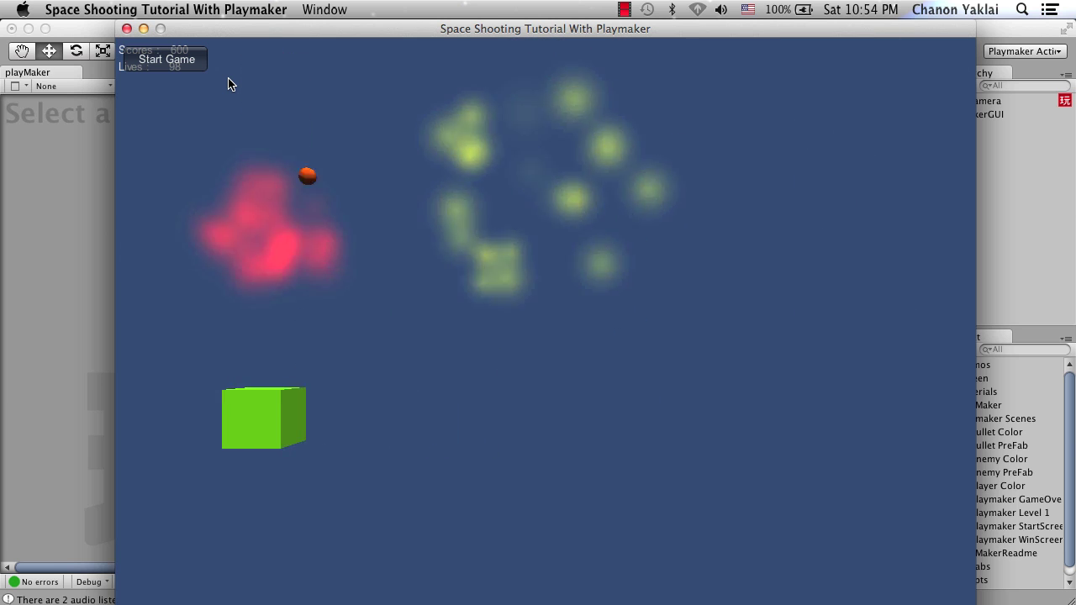
key("Right")
key("space")
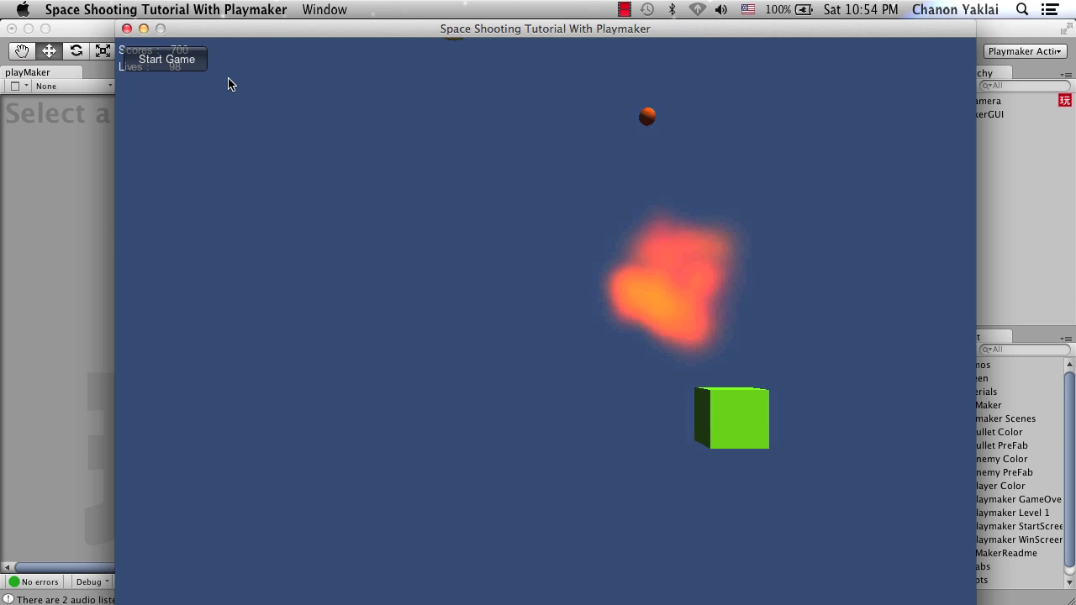
key("Left")
key("space")
key("space")
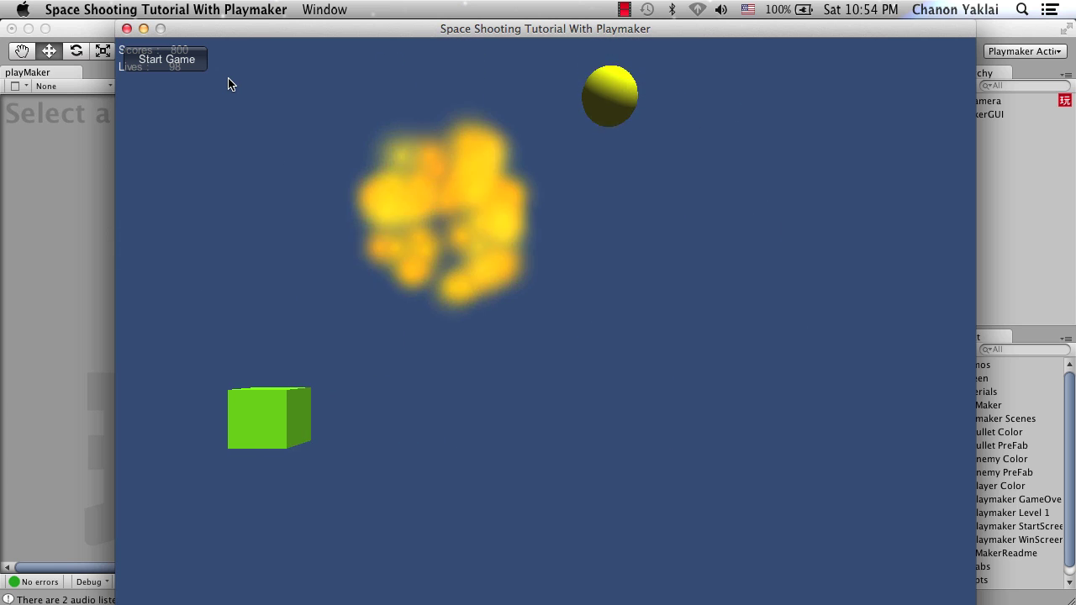
key("Right")
key("space")
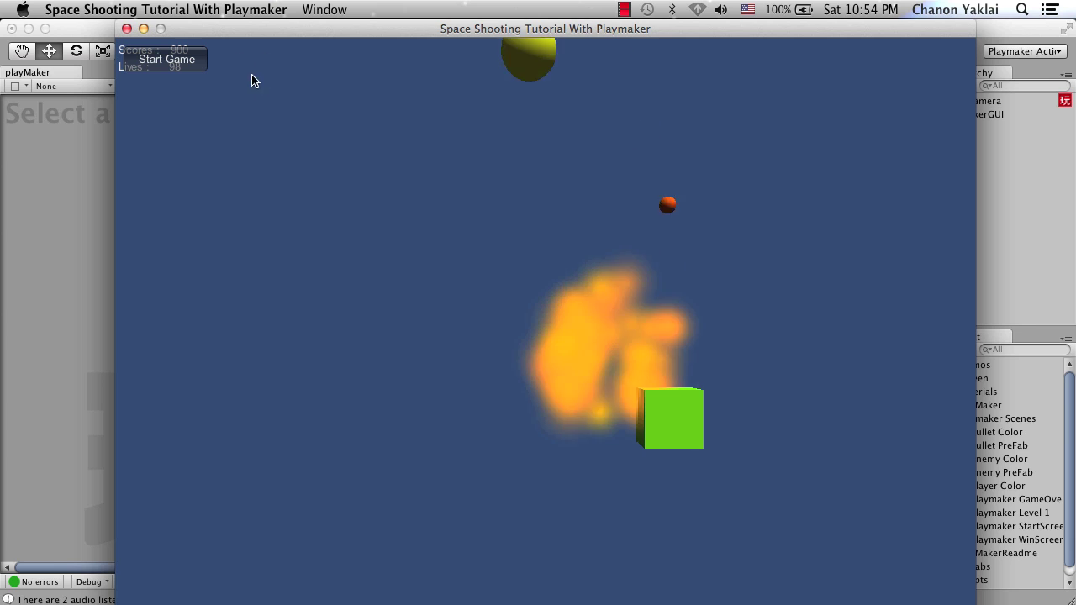
Quit the built game and close the Build Settings
key("super+q")
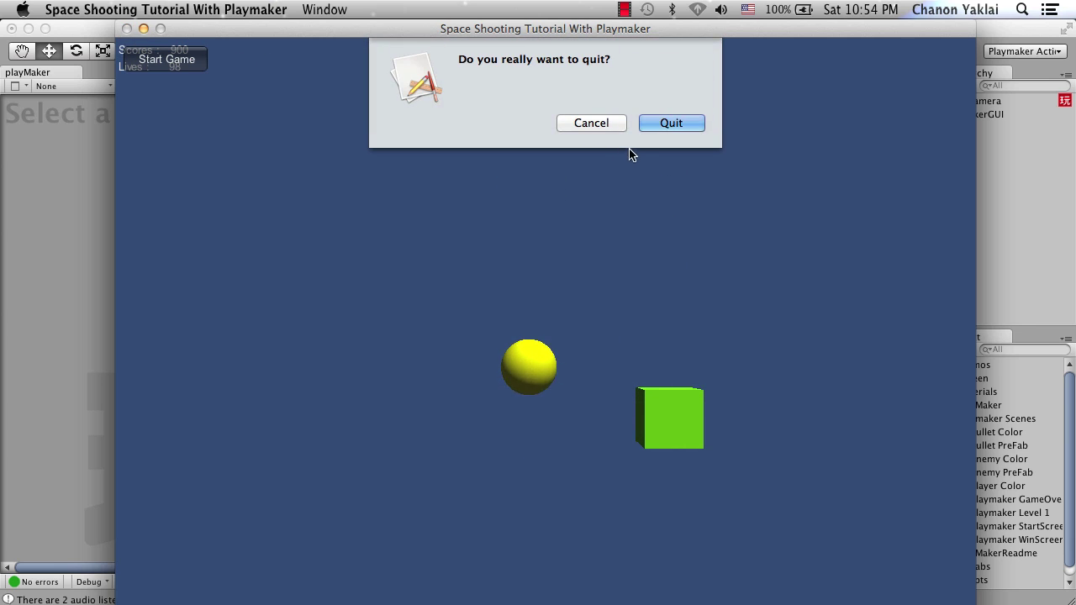
left_click(656, 125)
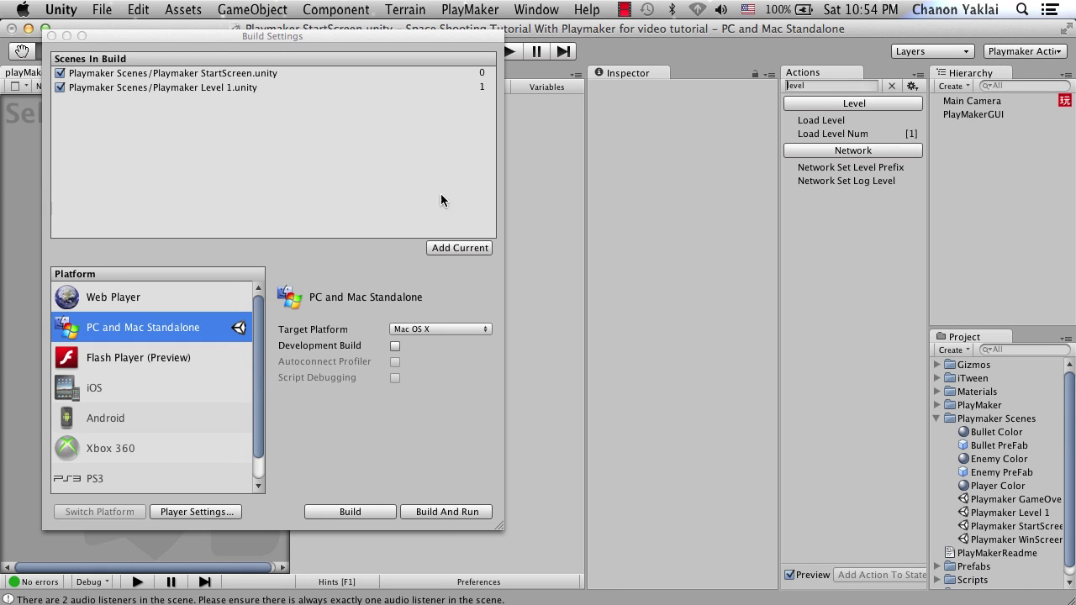
left_click(51, 36)
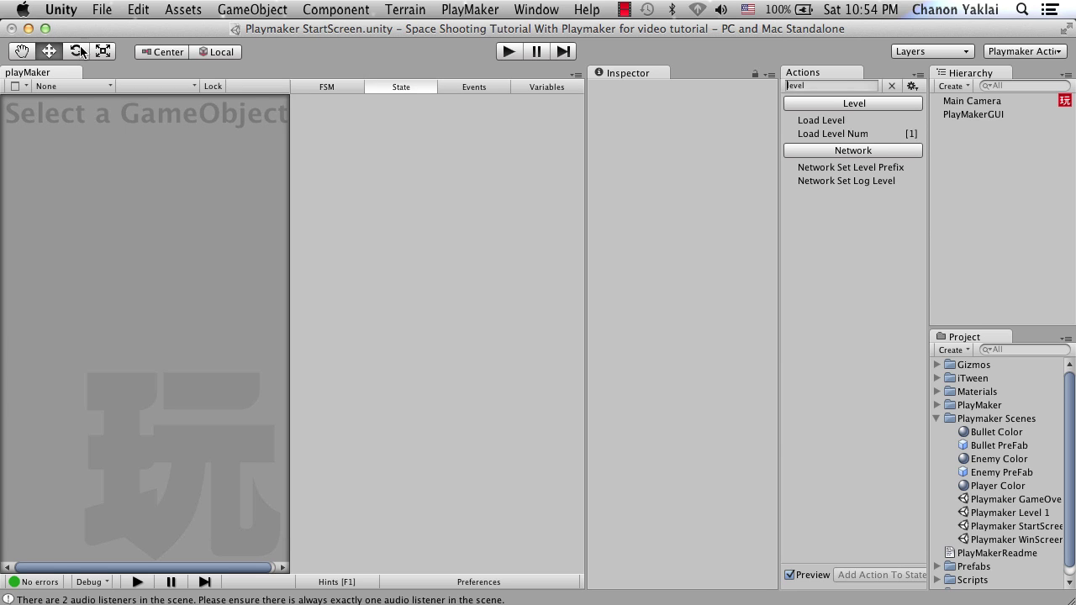
Reload the Playmaker StartScreen scene without saving and disable Dont Destroy On Load in the Main Camera FSM's Load Level 1 state
double_click(1018, 527)
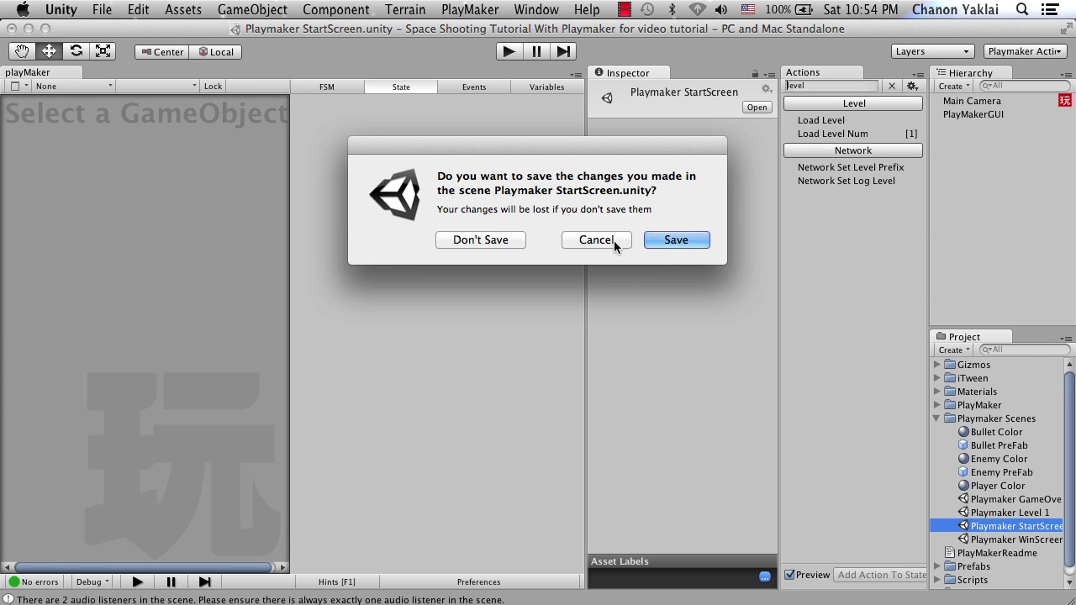
left_click(512, 241)
left_click(970, 102)
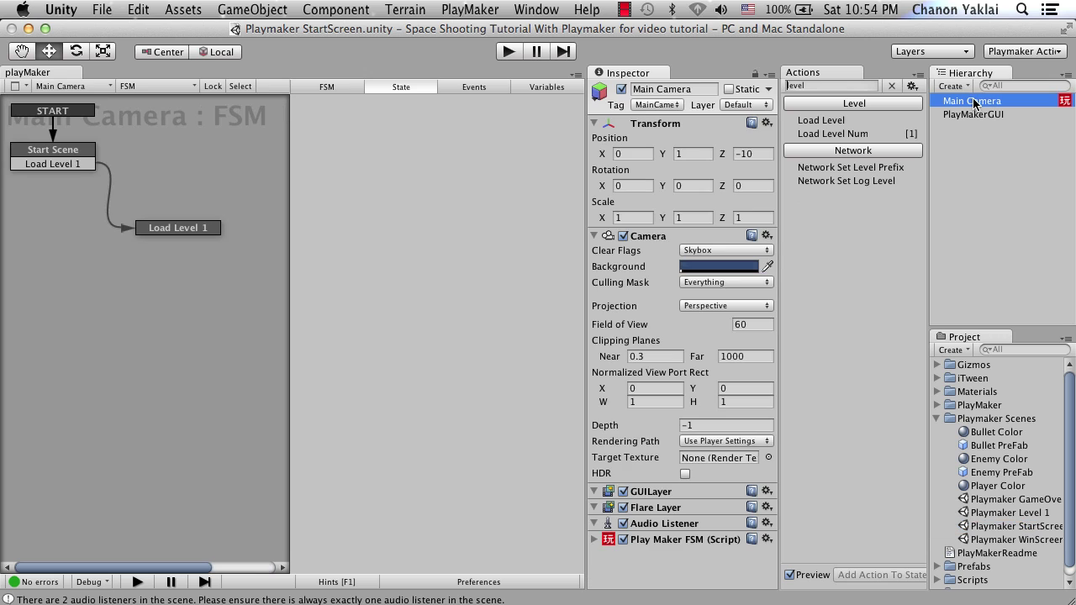
left_click(213, 230)
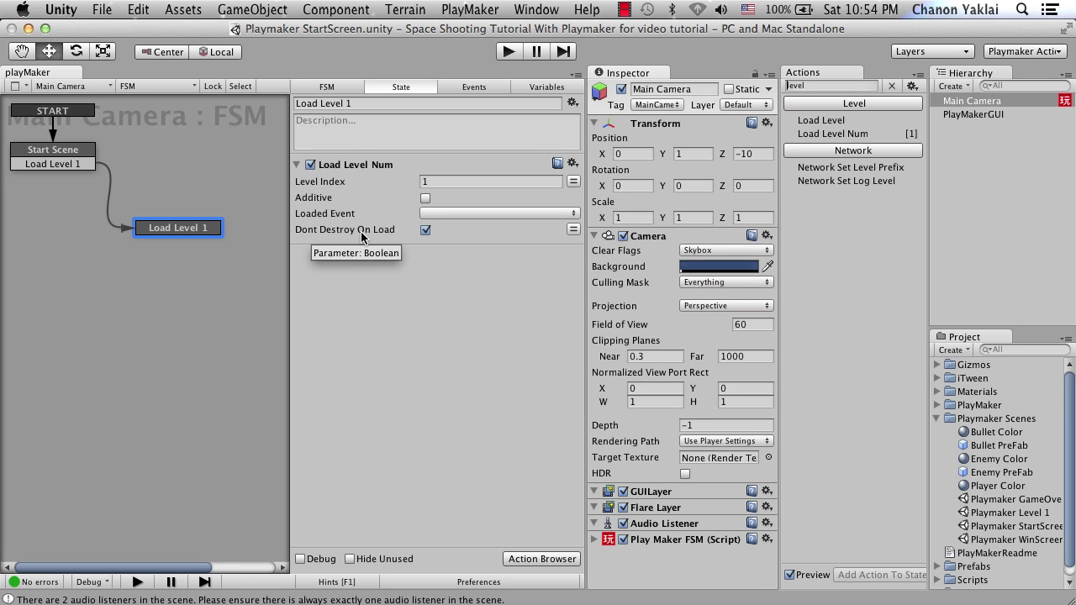
left_click(425, 229)
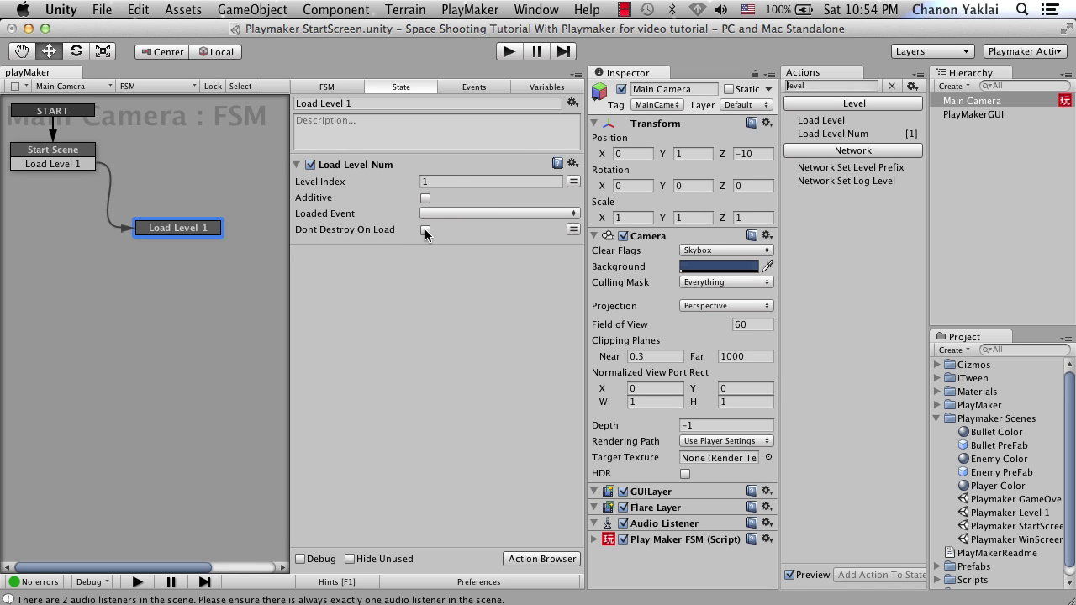
Playtest the start screen in the editor by starting the game, moving the ship and shooting enemies, and stop play mode
left_click(513, 53)
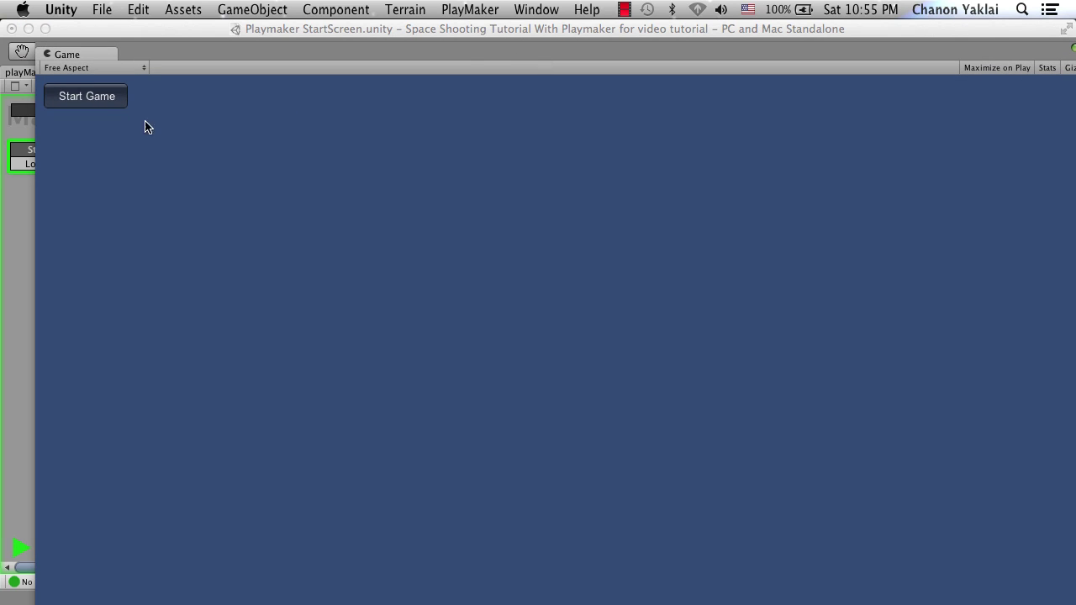
left_click(121, 105)
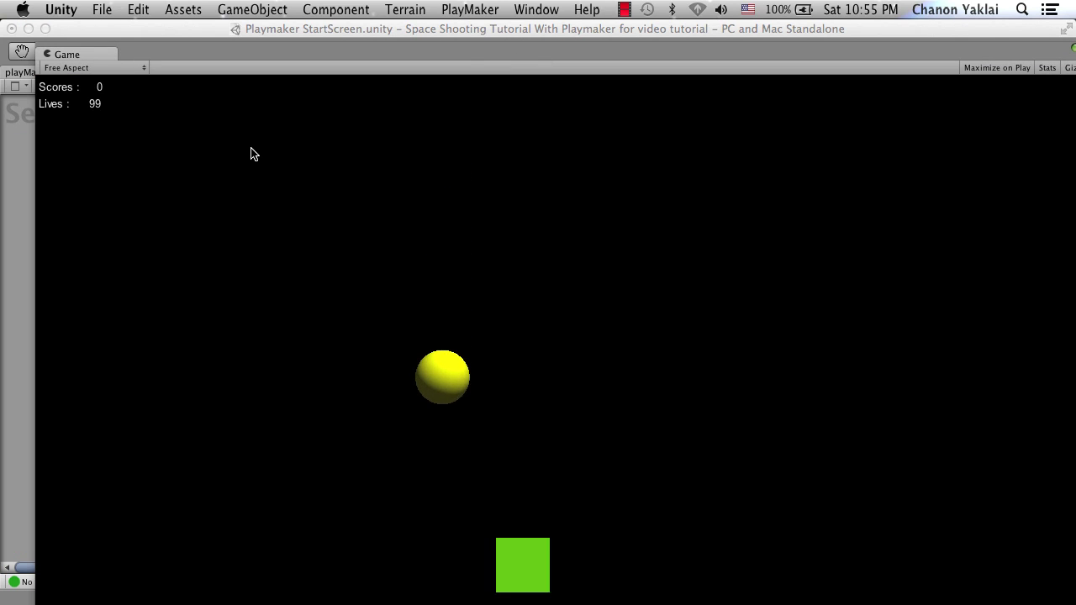
key("space")
key("Left")
key("Right")
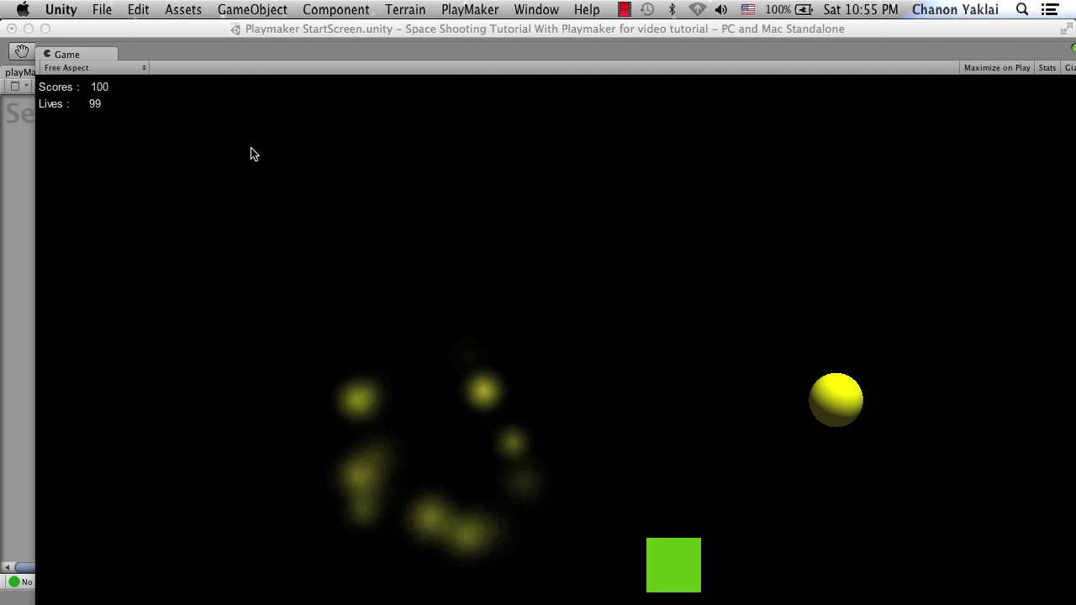
key("Right")
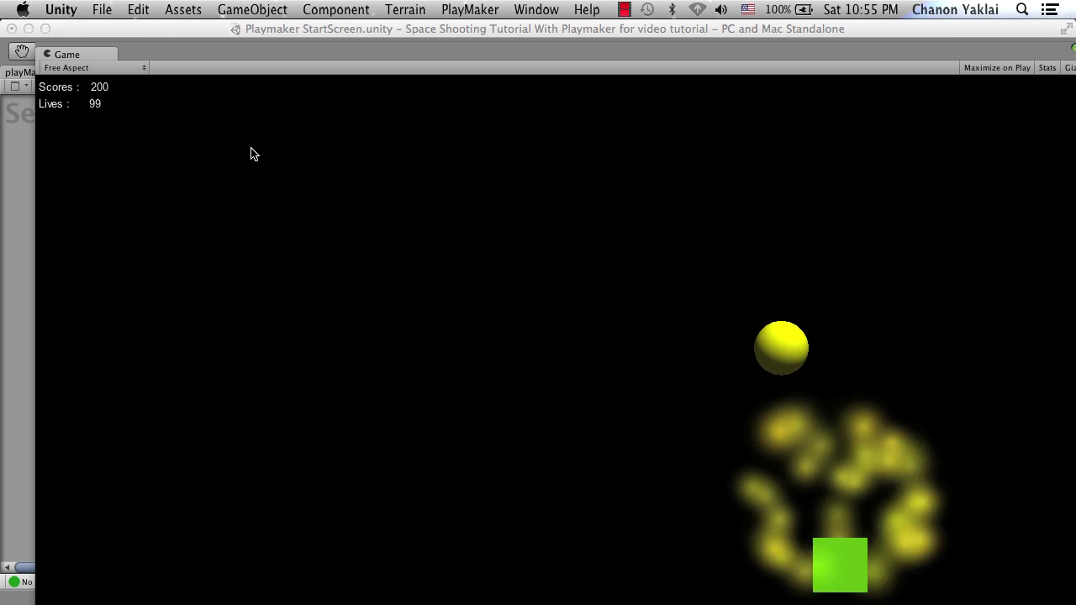
key("Left")
key("Right")
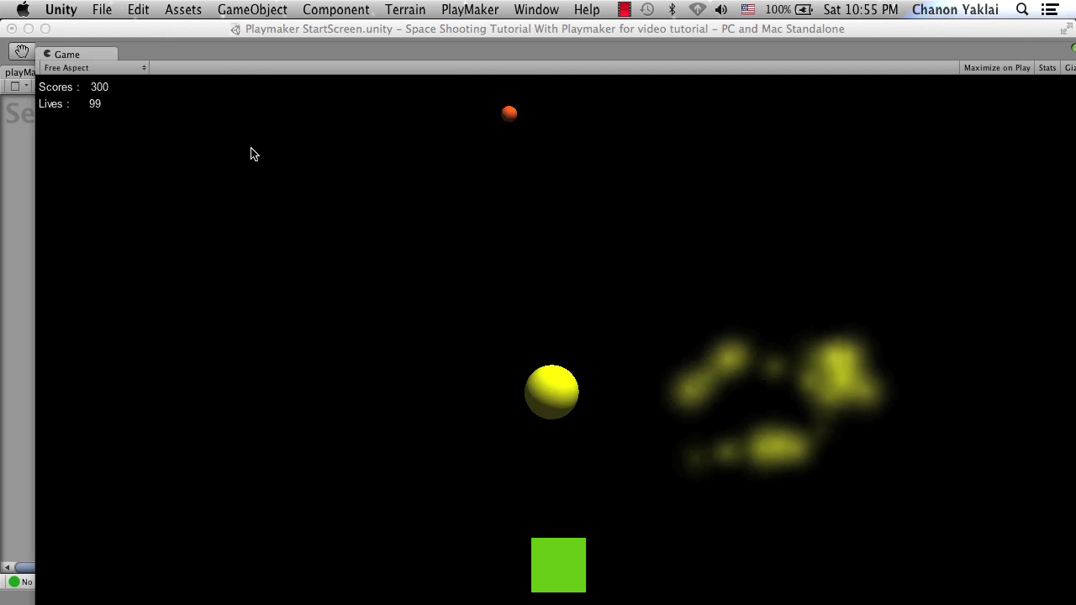
key("Right")
key("Left")
double_click(402, 52)
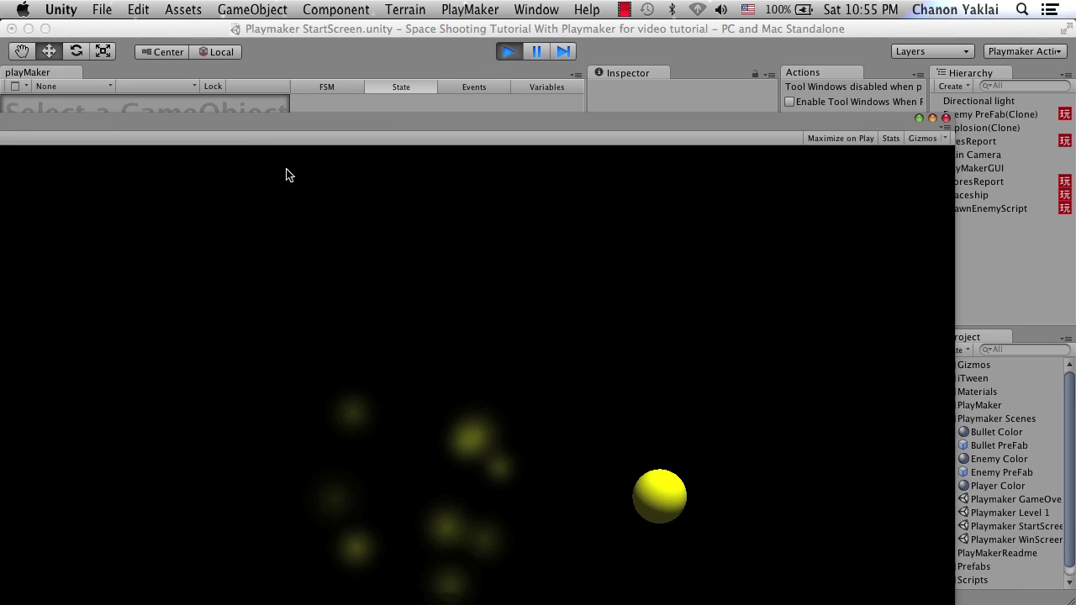
left_click(509, 52)
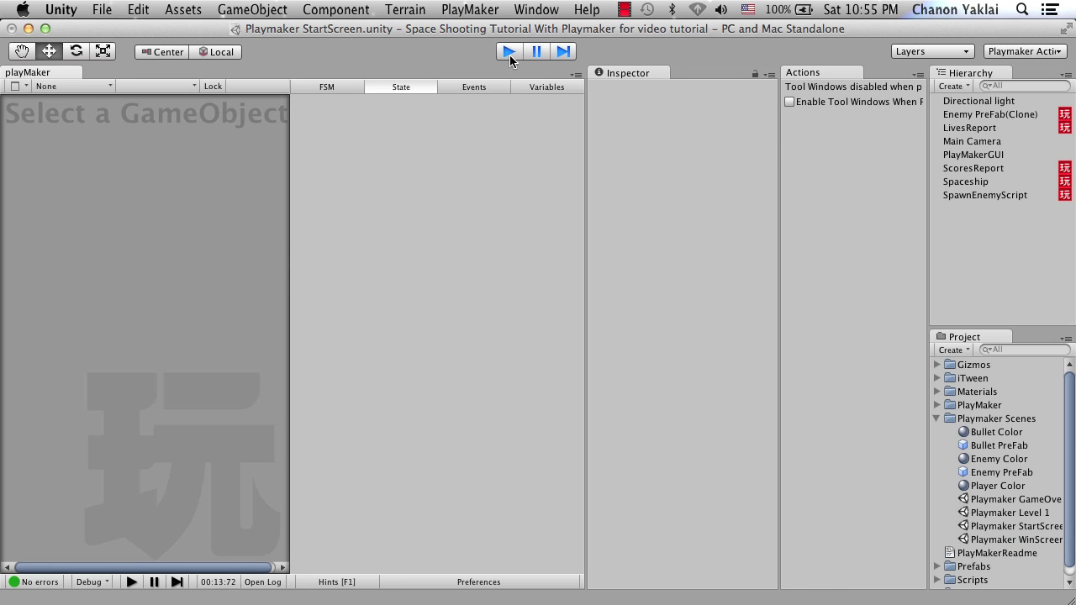
Open the online help for the Load Level Num action of the Main Camera's Load Level 1 state in Firefox
left_click(971, 101)
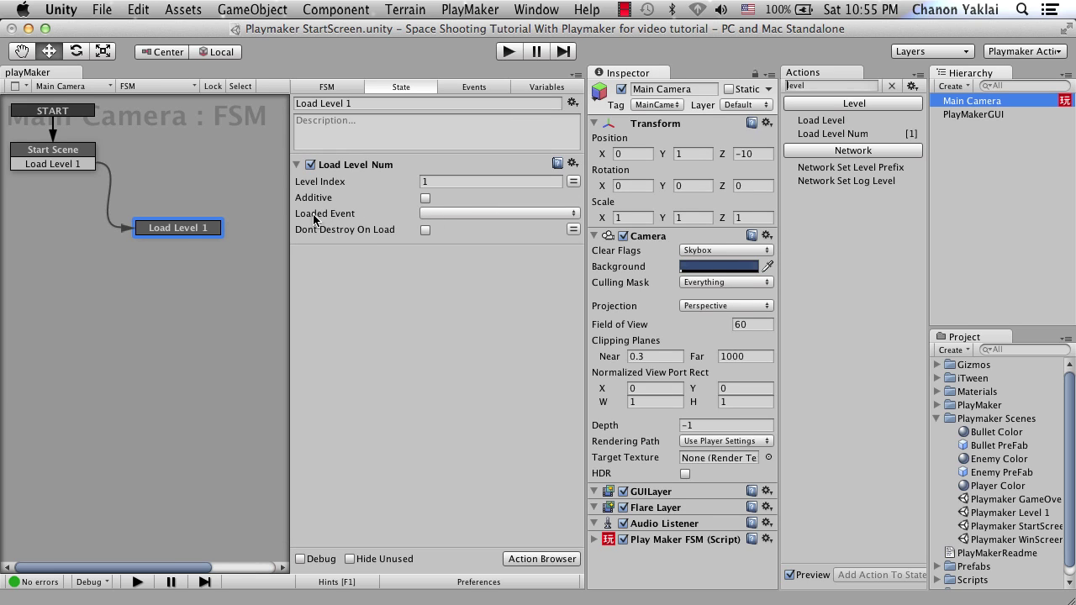
left_click(557, 164)
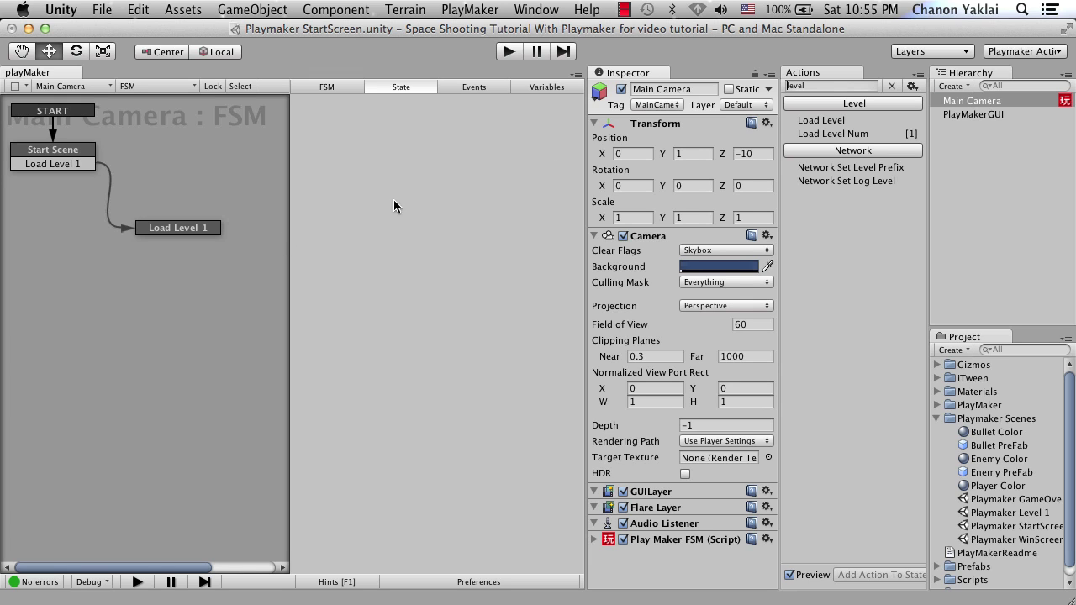
left_click(84, 156)
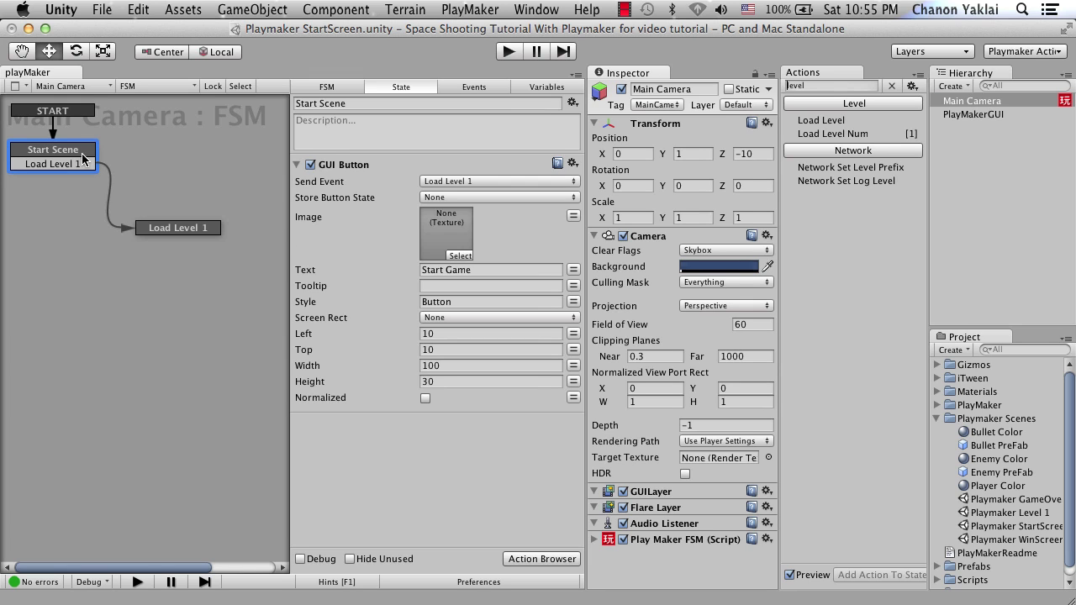
left_click(175, 237)
left_click(193, 229)
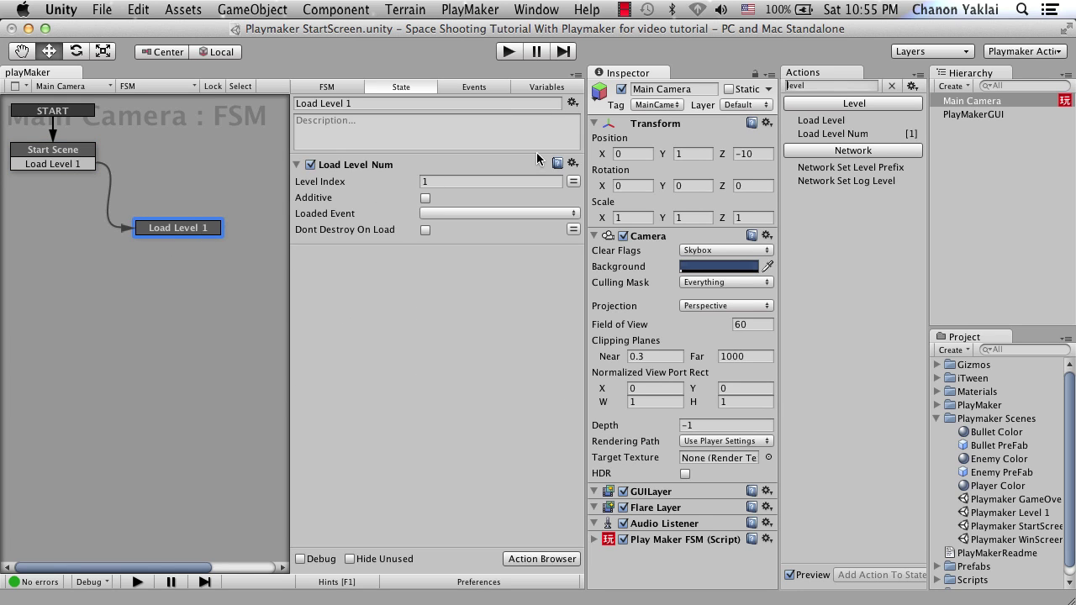
key("super+Tab")
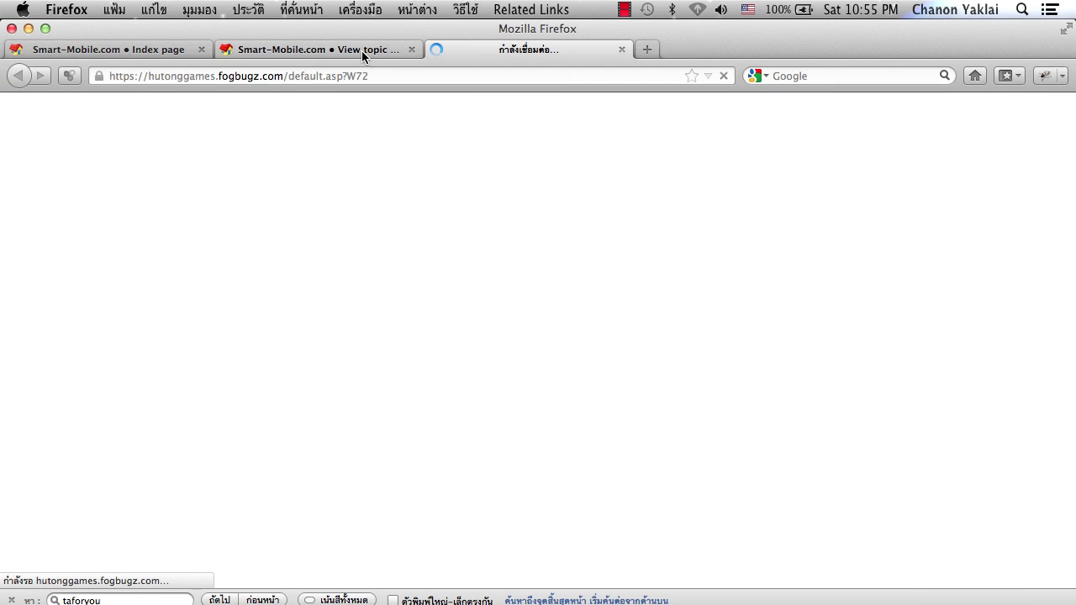
Close the two Smart-Mobile.com tabs, read the Load Level Num parameter descriptions, and return to Unity
left_click(363, 51)
left_click(411, 49)
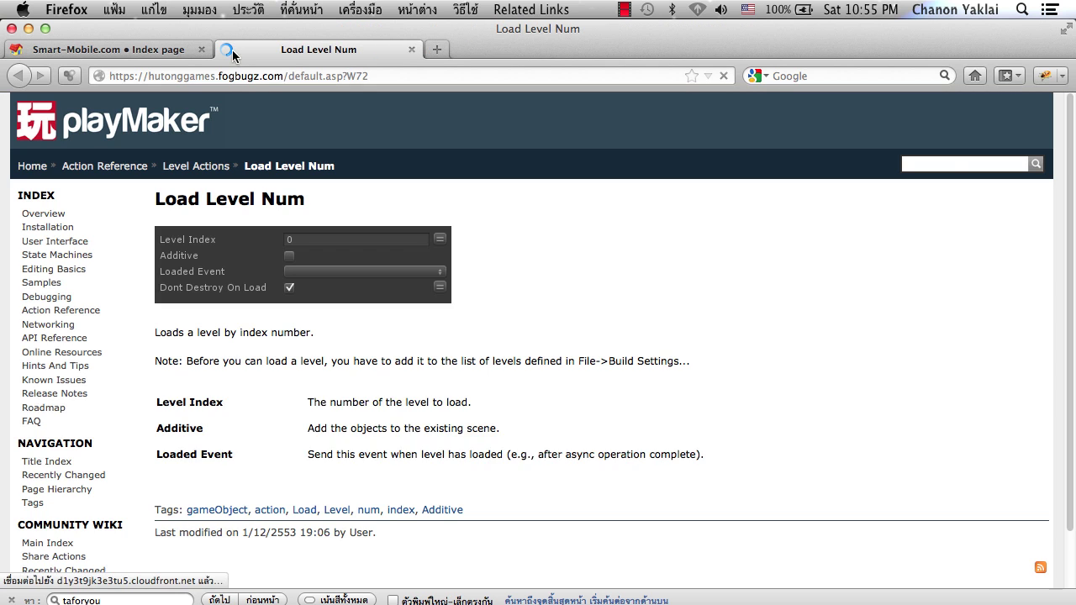
left_click(179, 50)
left_click(201, 49)
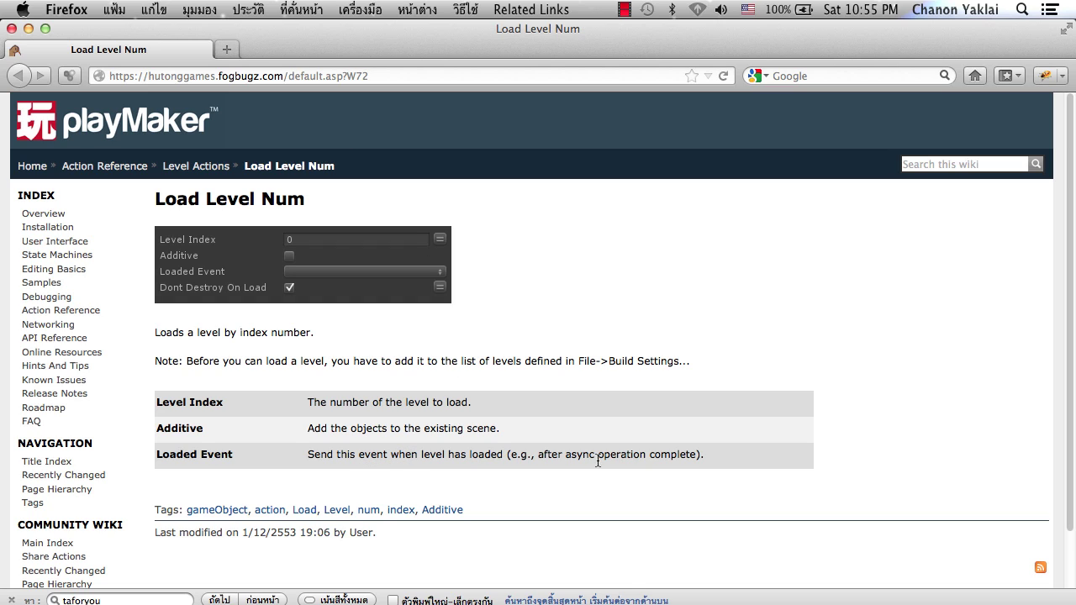
mouse_move(603, 589)
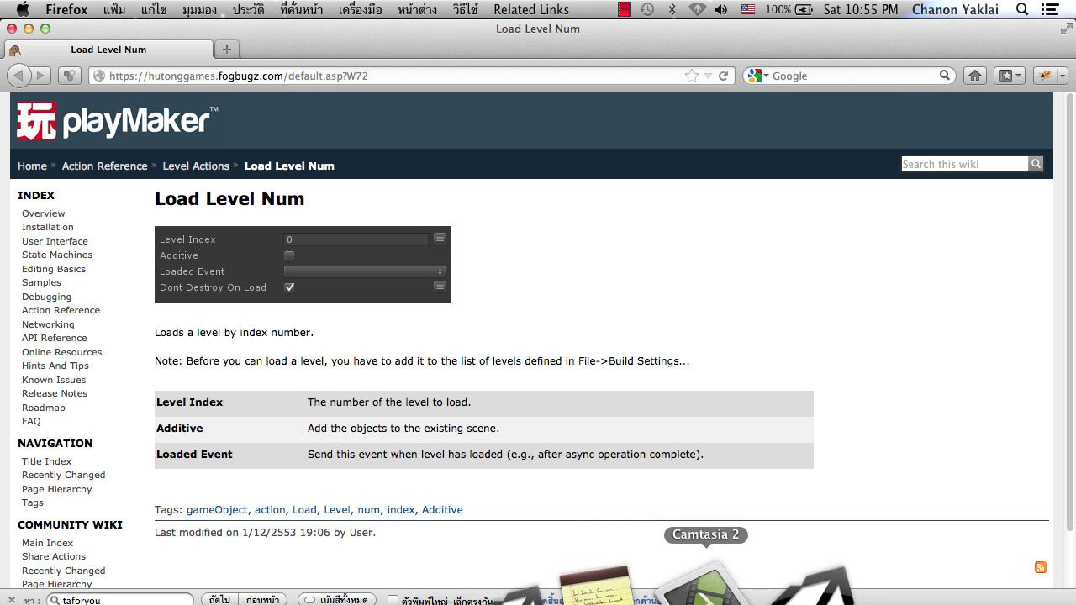
left_click(604, 587)
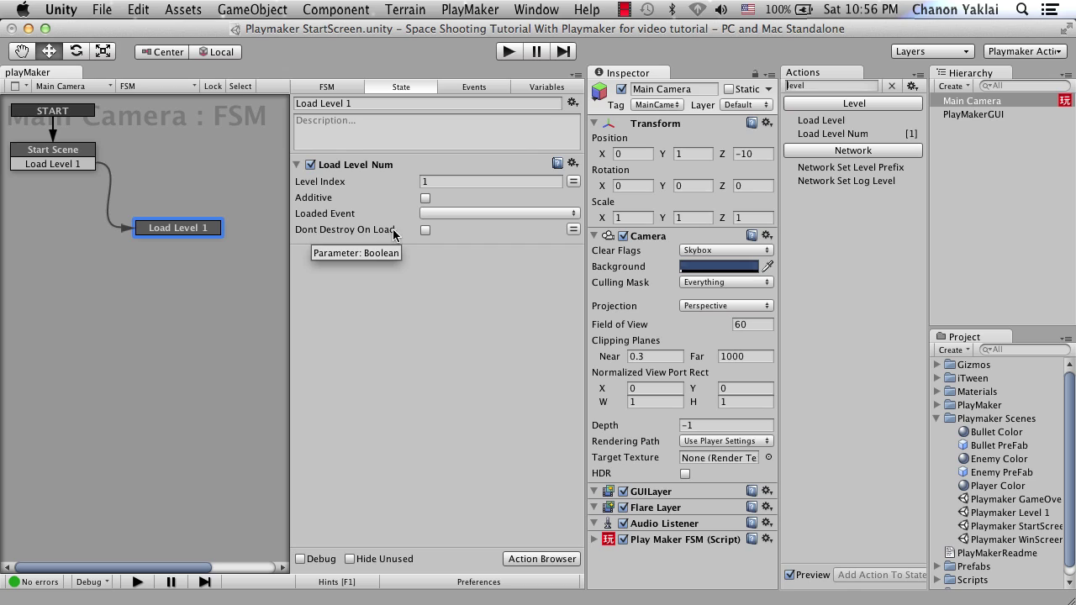
Shift the Load Level 1 state slightly in the FSM graph and open the Playmaker GameOver scene without saving the StartScreen changes
left_click_drag(199, 234, 188, 225)
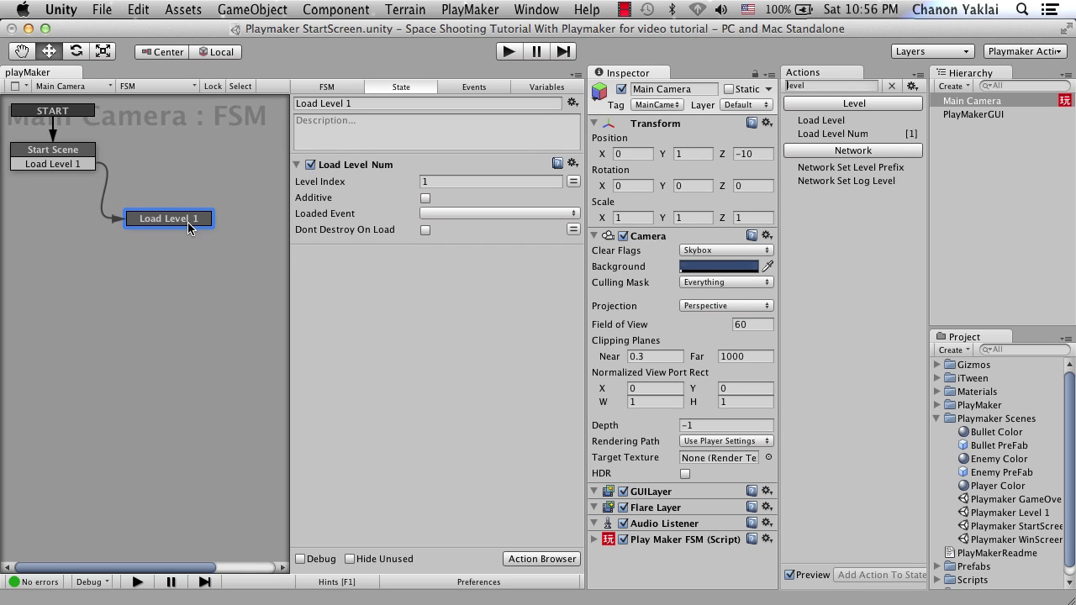
left_click(1071, 400)
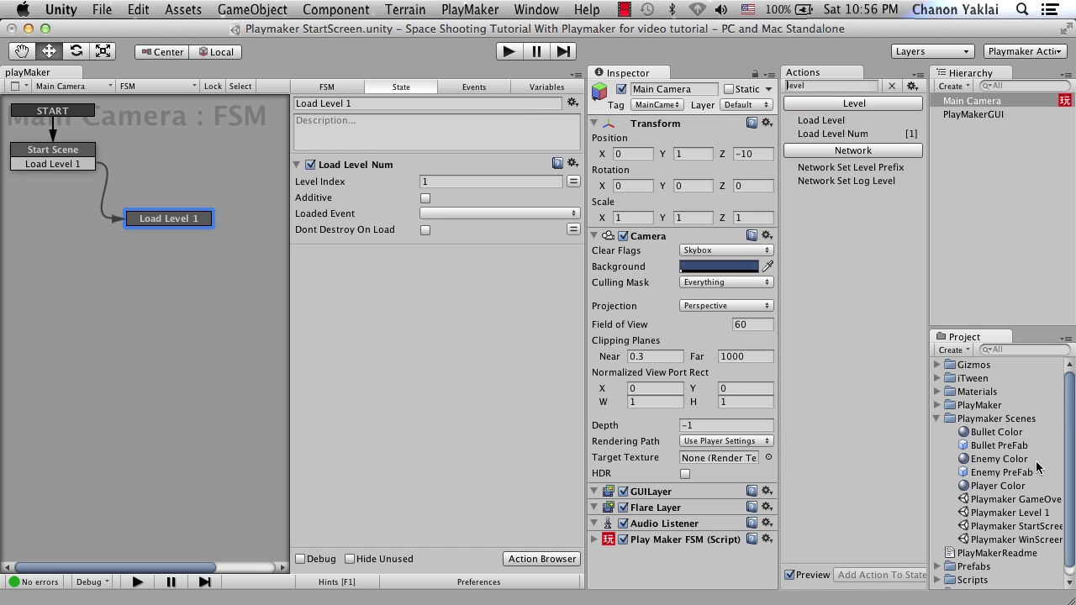
left_click(1020, 530)
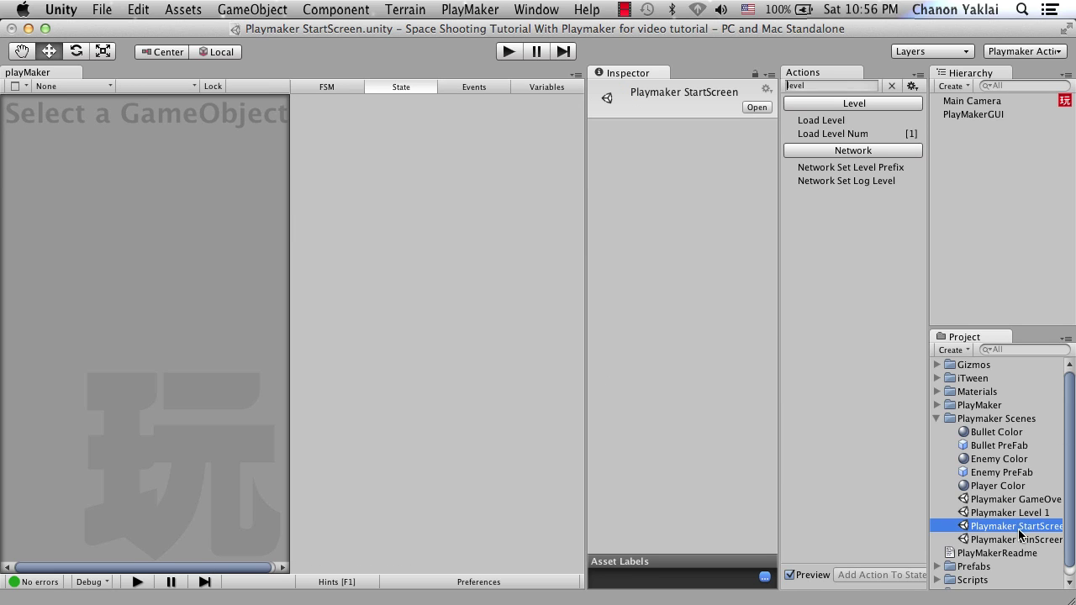
left_click(1016, 539)
left_click(1013, 527)
left_click(1021, 499)
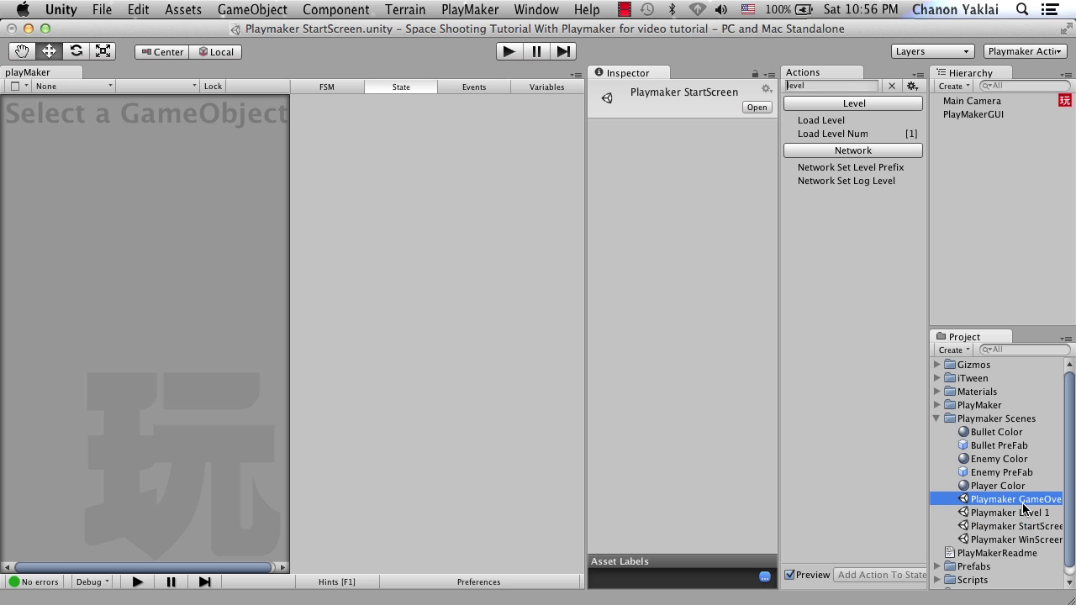
left_click(1020, 540)
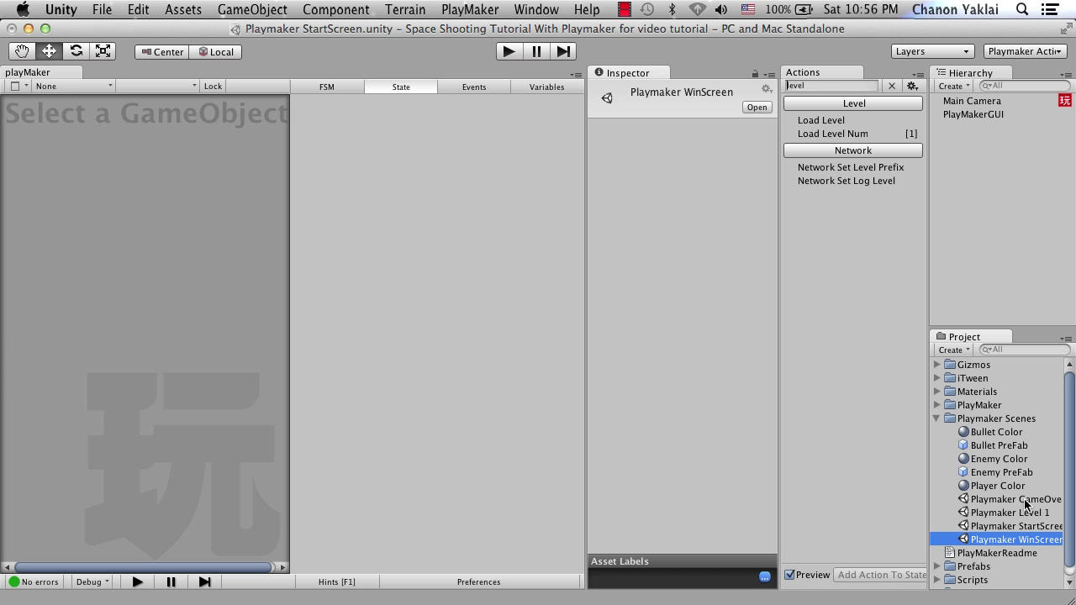
double_click(1024, 501)
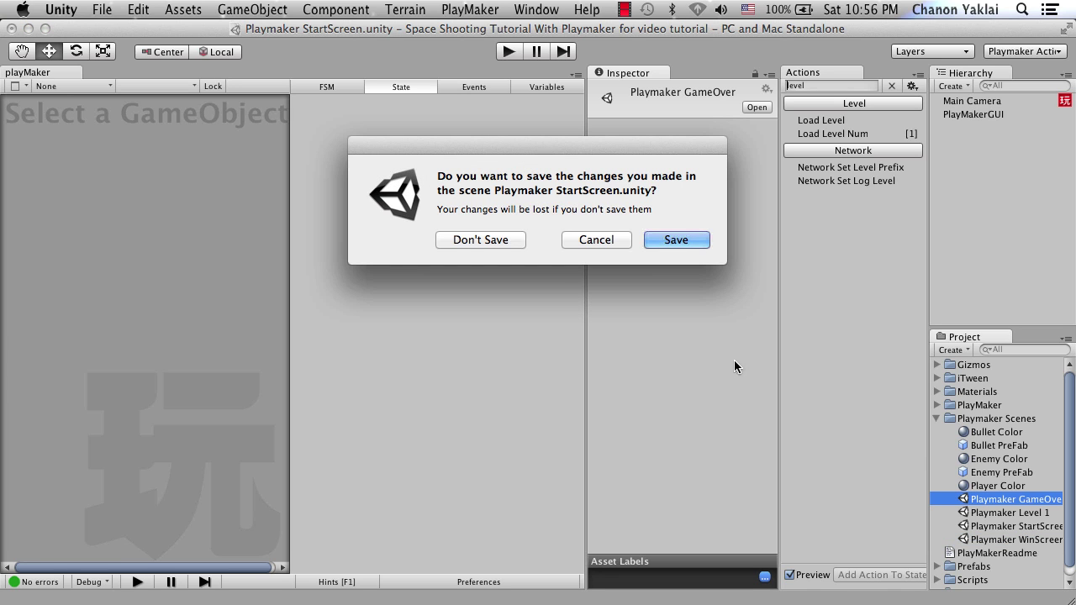
left_click(514, 239)
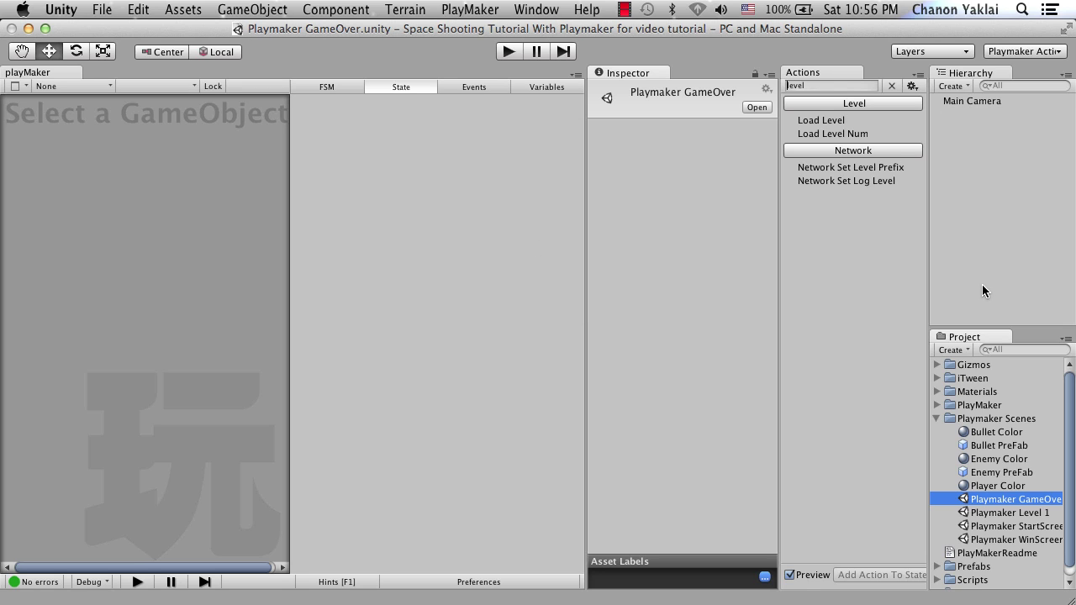
Reopen the Playmaker StartScreen scene, disable Dont Destroy On Load in the Main Camera's Load Level 1 state, and save the scene
double_click(1039, 526)
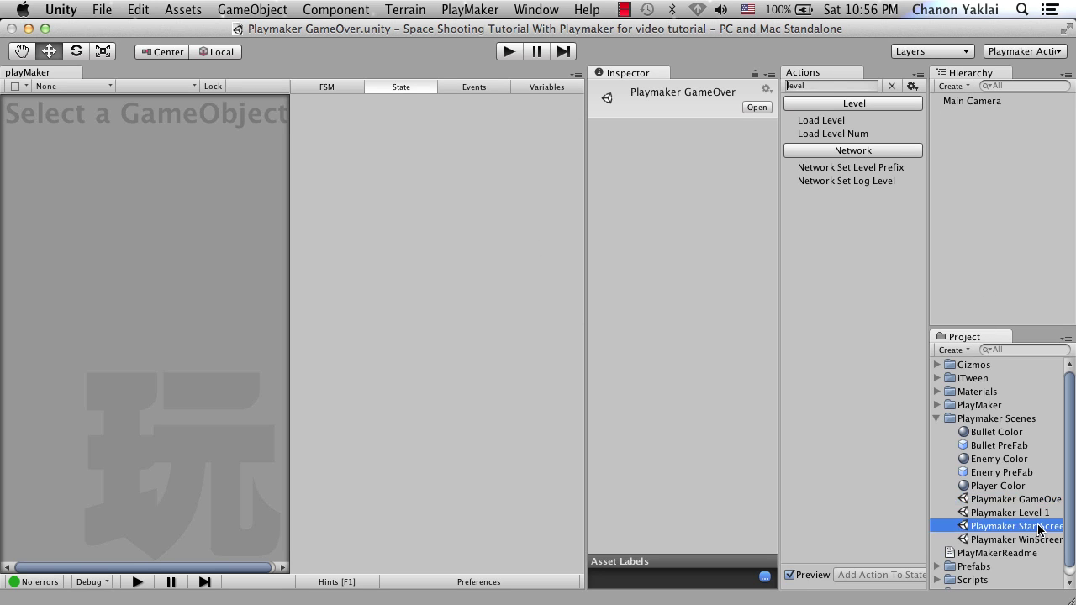
left_click(958, 101)
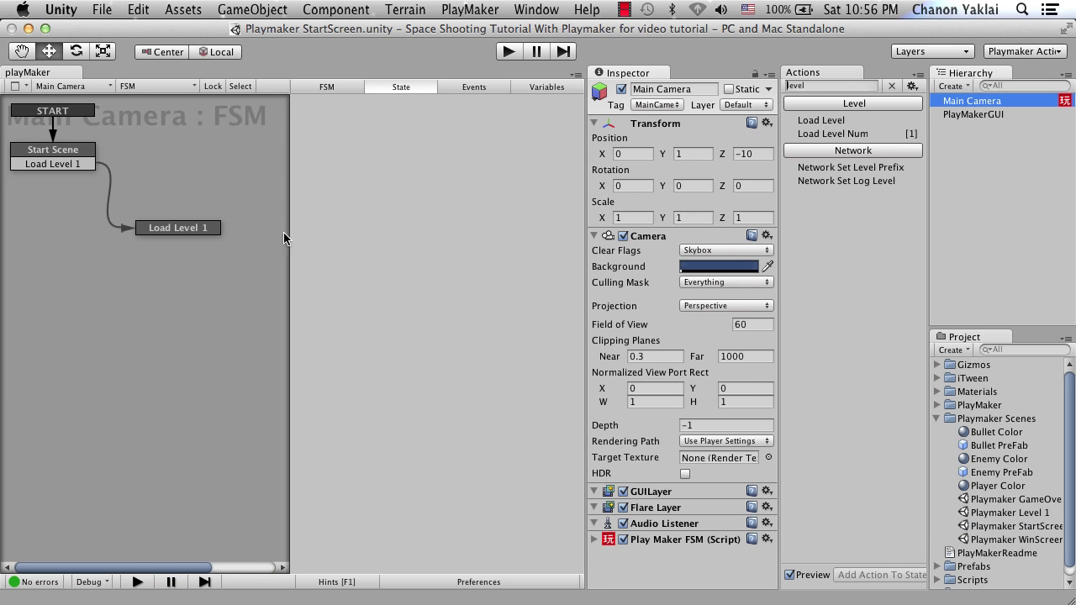
left_click(215, 229)
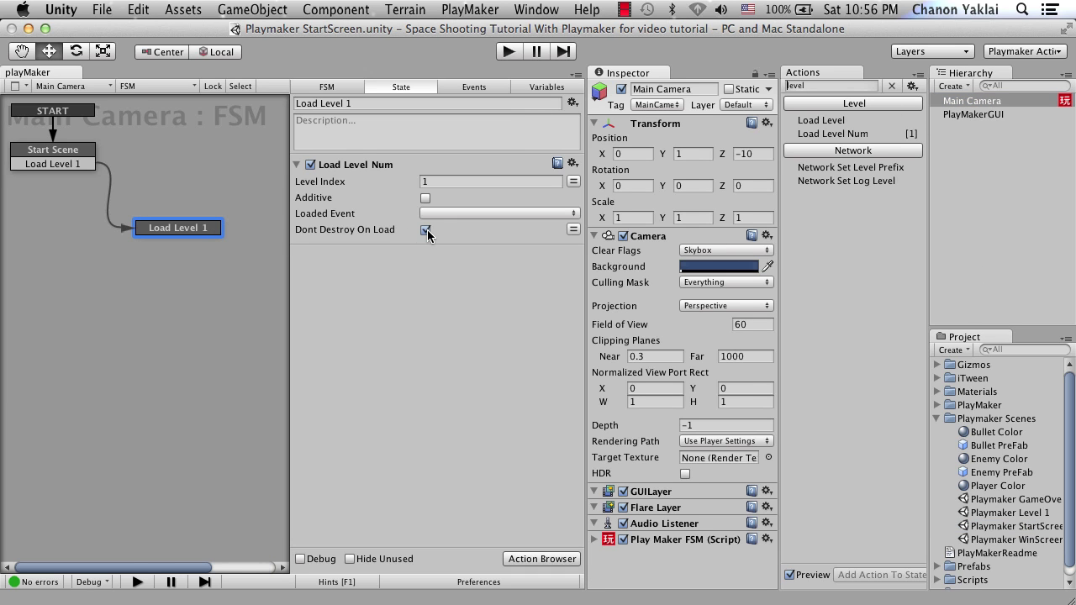
left_click(102, 9)
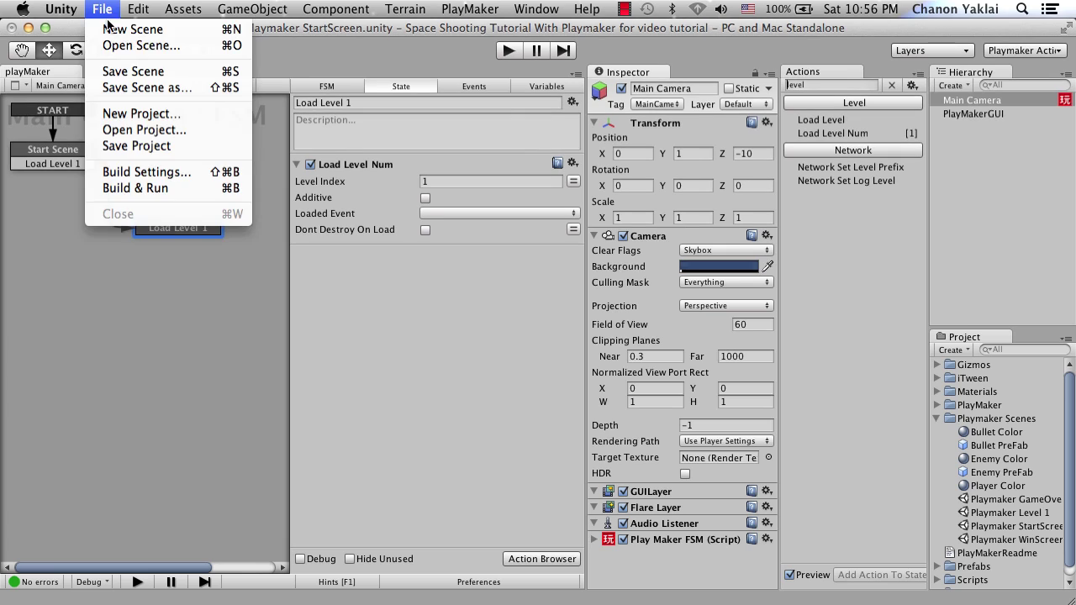
left_click(161, 71)
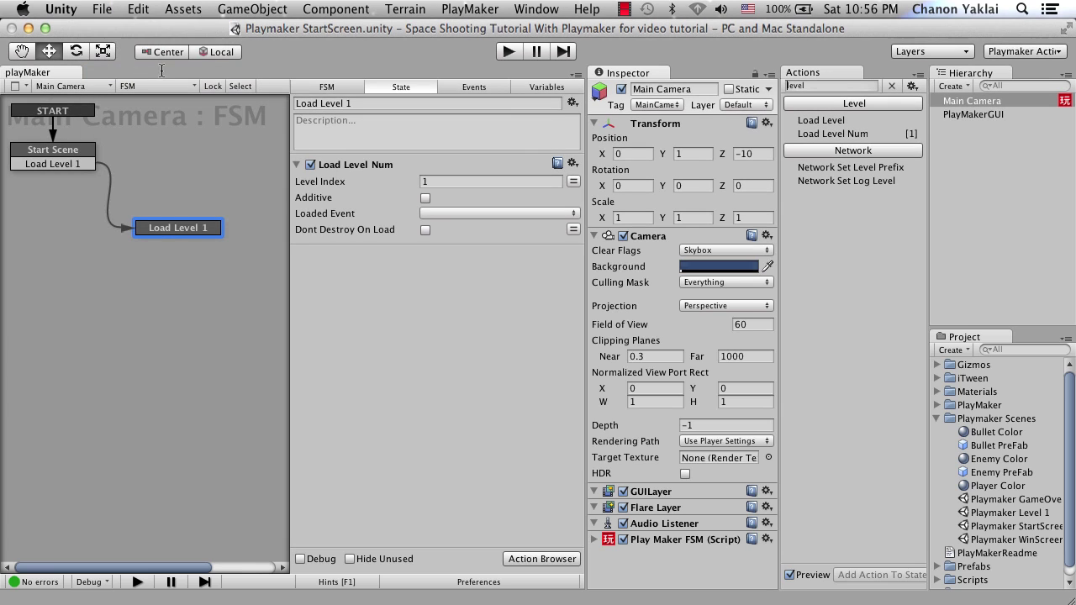
Open the Playmaker GameOver scene from the Playmaker Scenes folder
left_click(1025, 526)
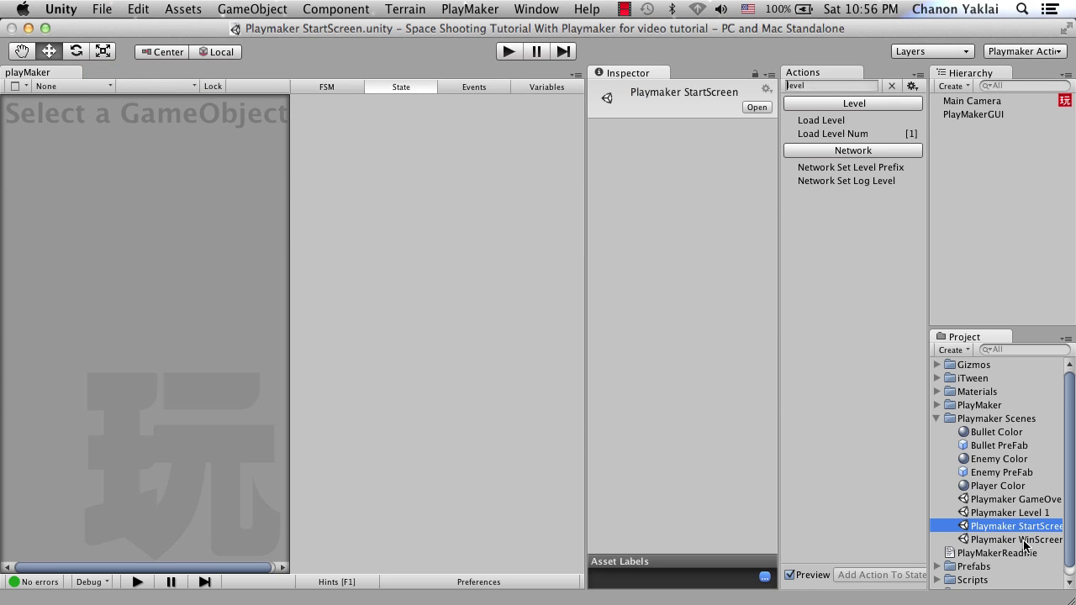
double_click(1025, 500)
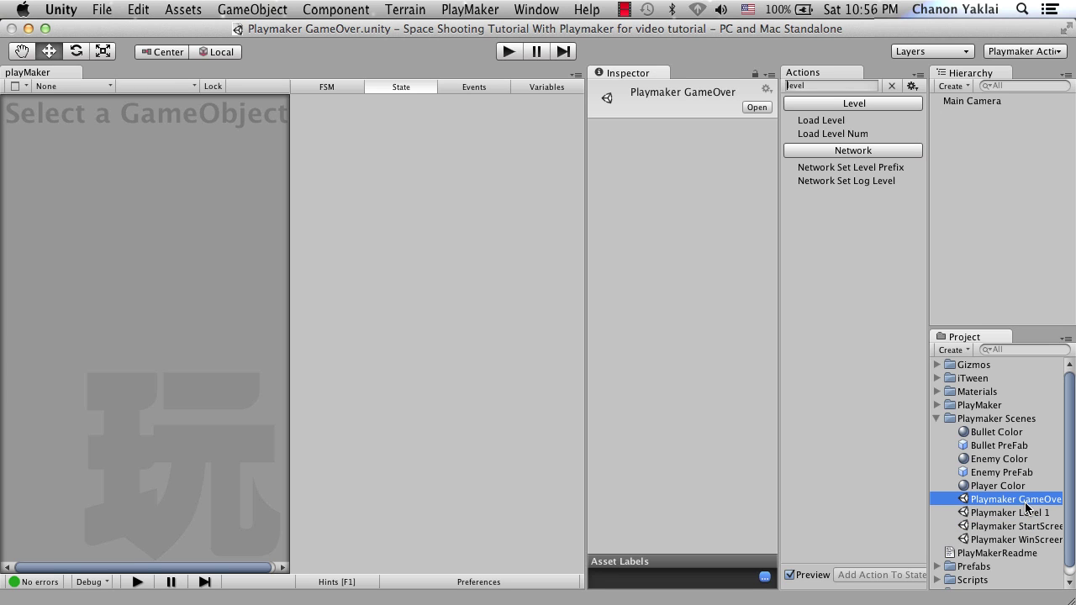
left_click(419, 199)
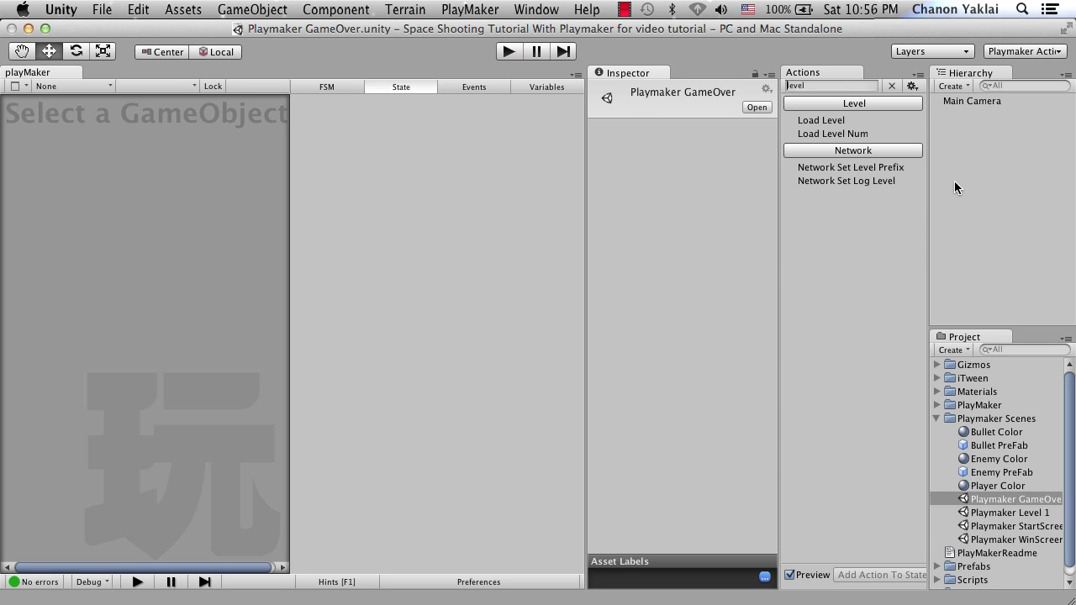
Add a PlayMaker FSM to the Main Camera and rename its first state Start Scene
left_click(965, 102)
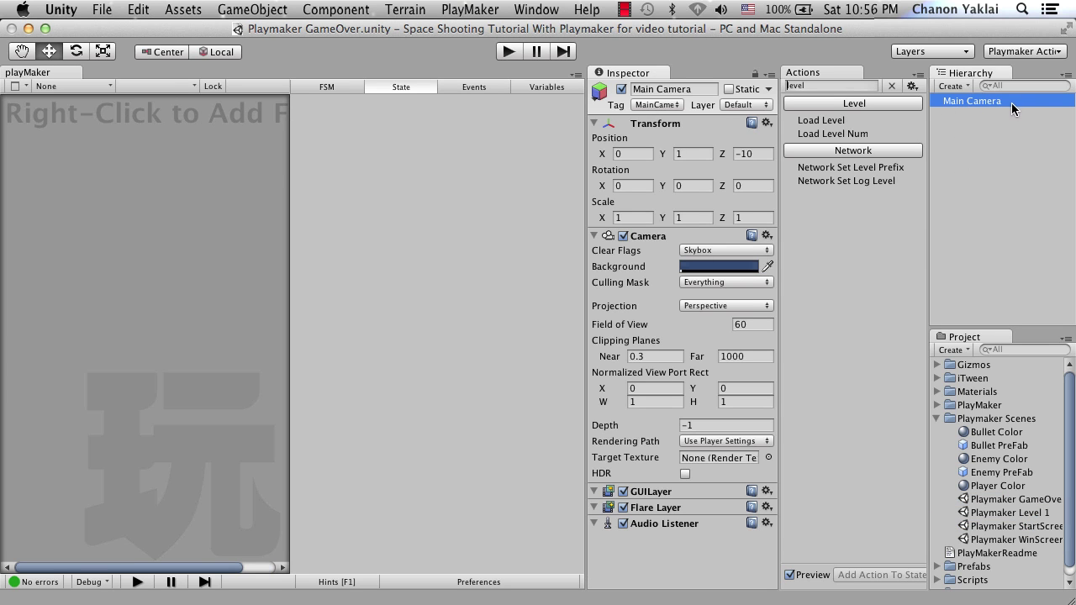
left_click(1006, 103)
right_click(32, 115)
left_click(42, 119)
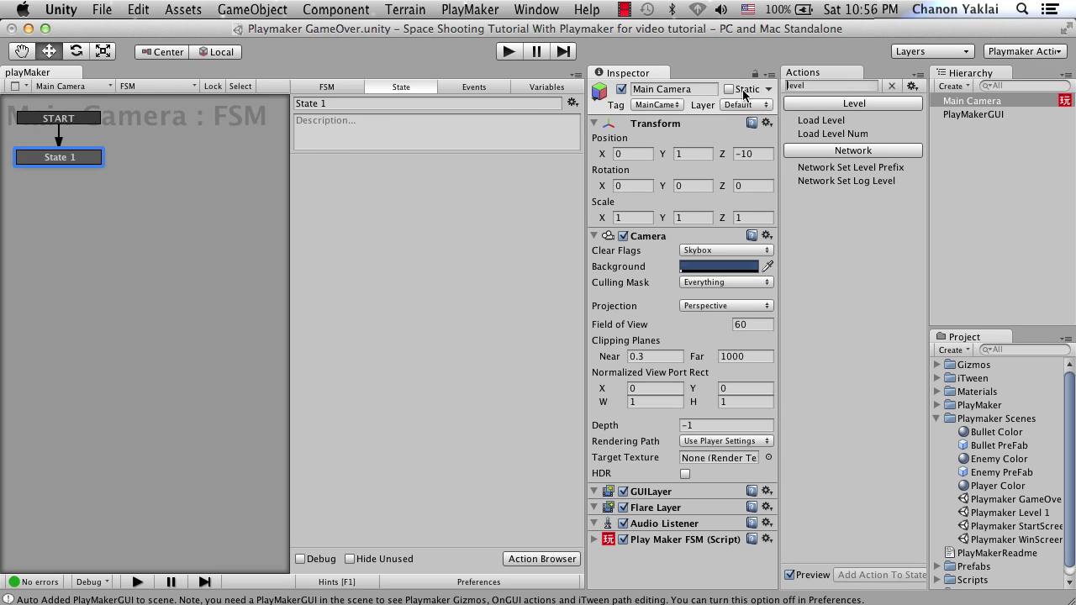
left_click(354, 100)
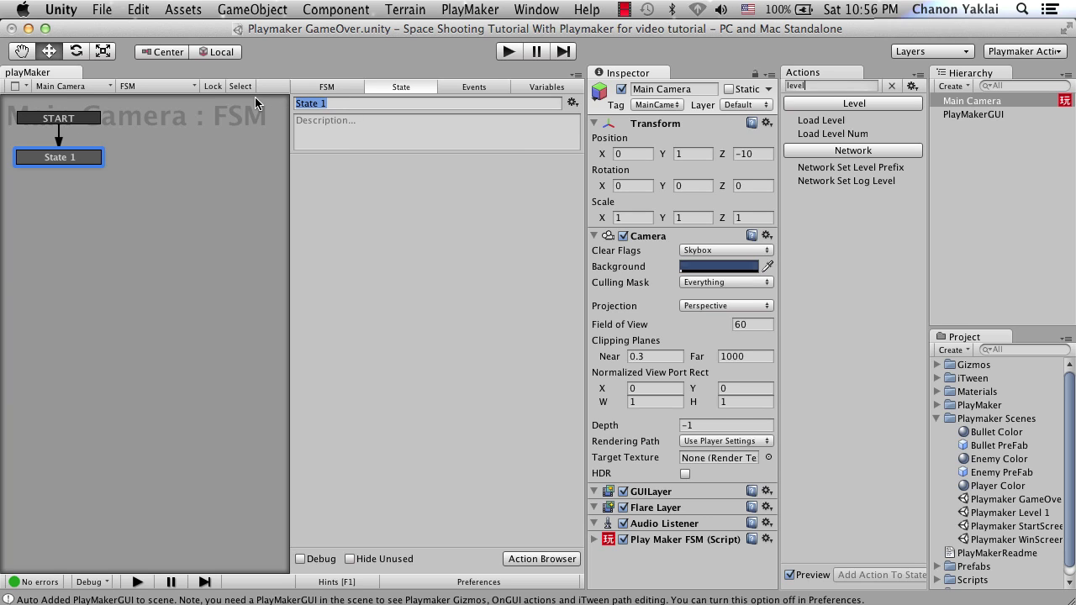
type("Start S")
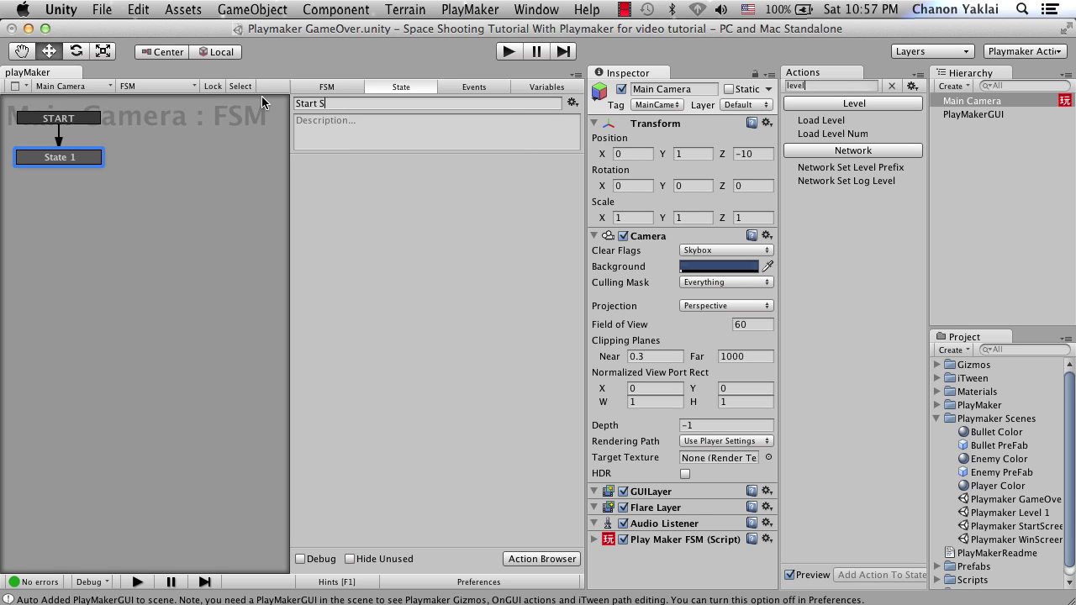
type("cene")
key("Return")
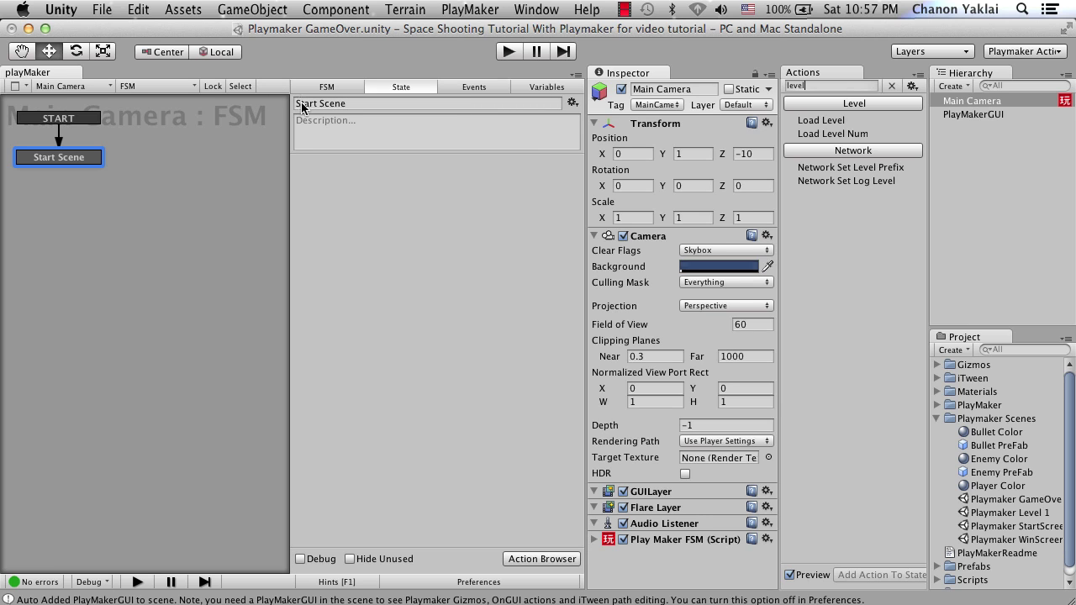
Add a GUILayout Label action to the Start Scene state with the text "You Lose !!!"
left_click(812, 92)
double_click(812, 93)
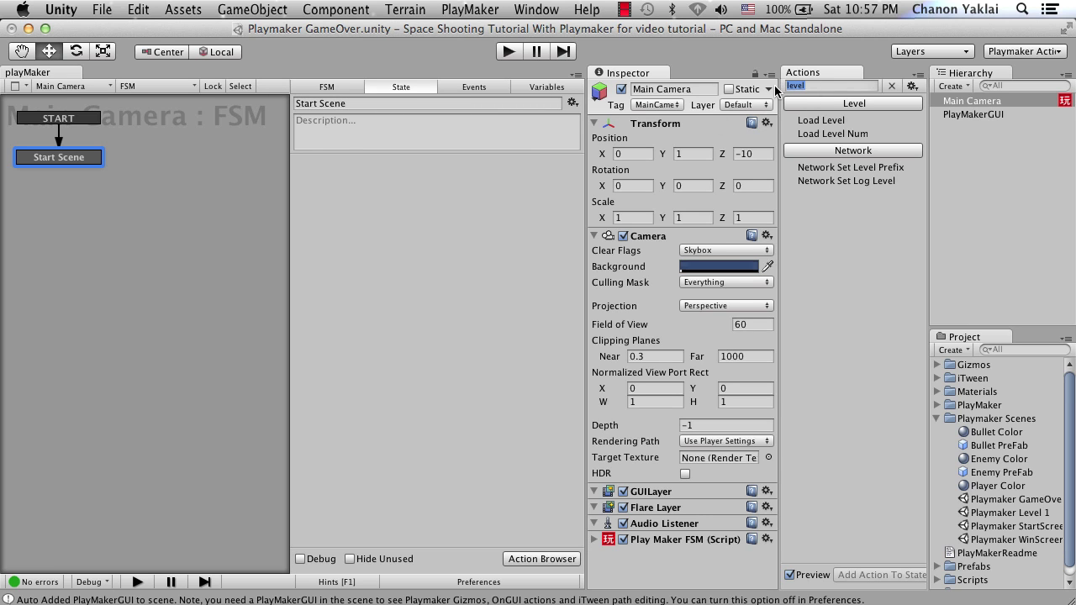
type("gui l")
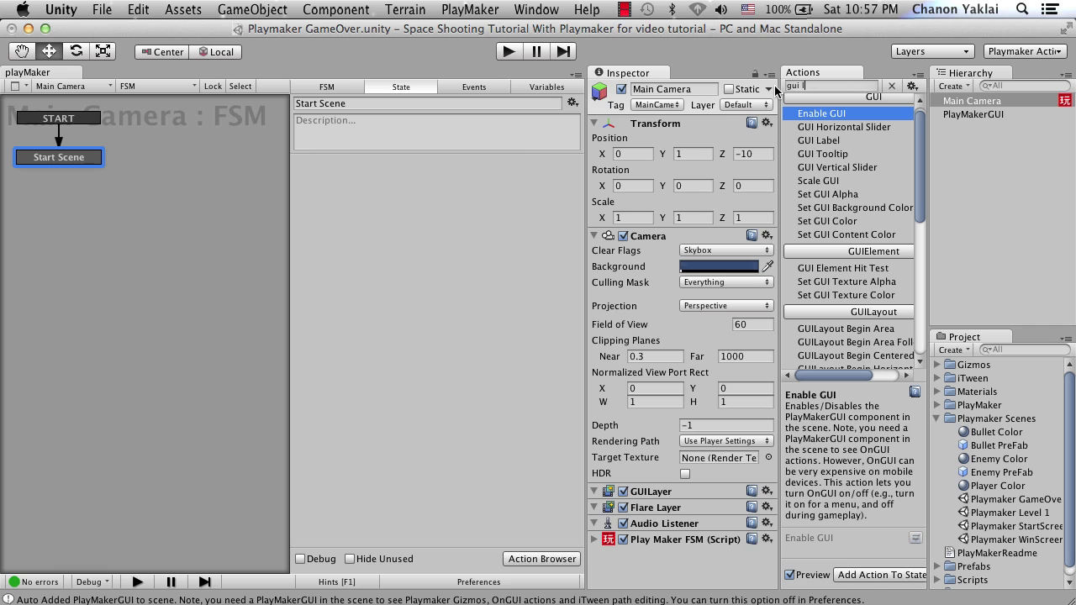
type("ay")
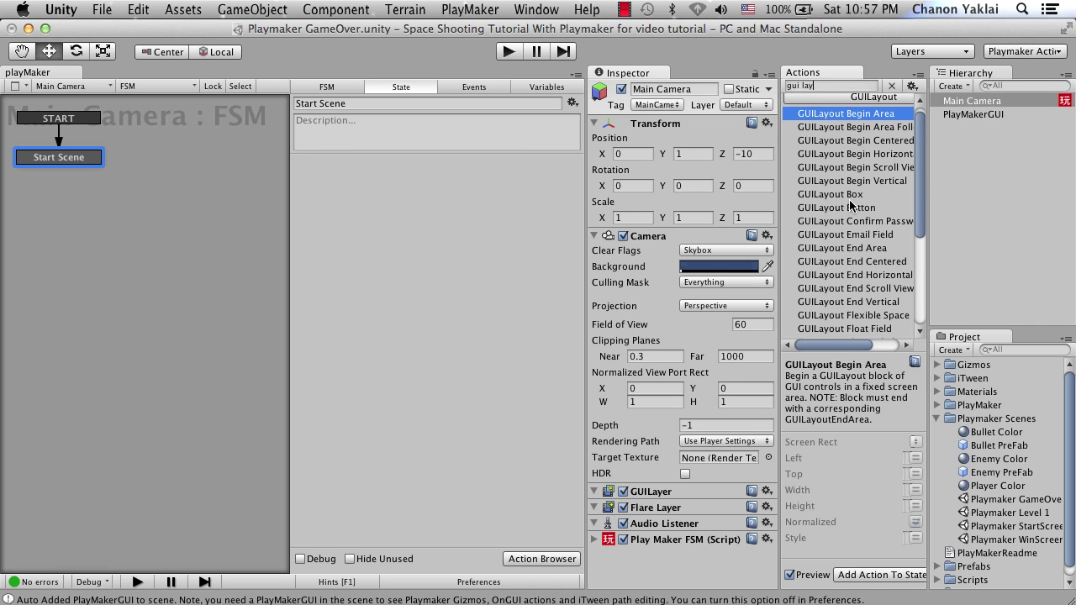
left_click_drag(919, 211, 917, 251)
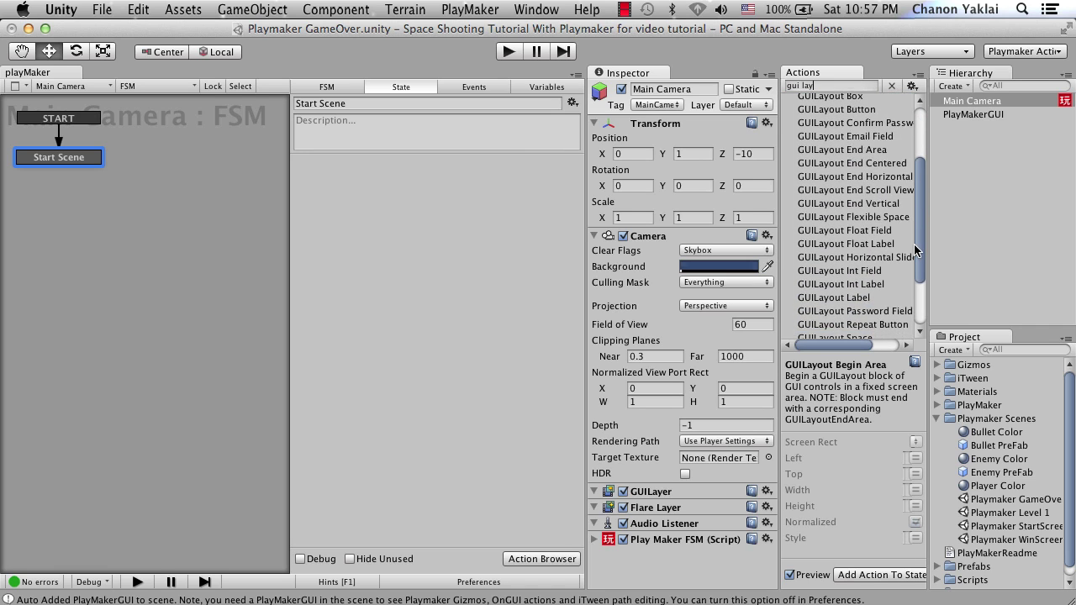
double_click(864, 298)
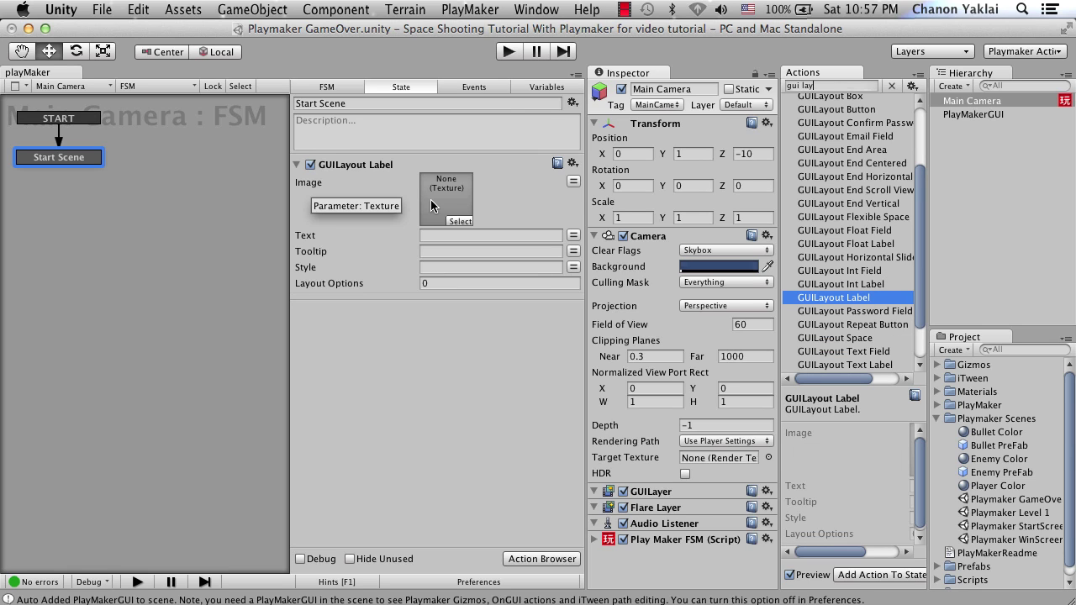
left_click(468, 235)
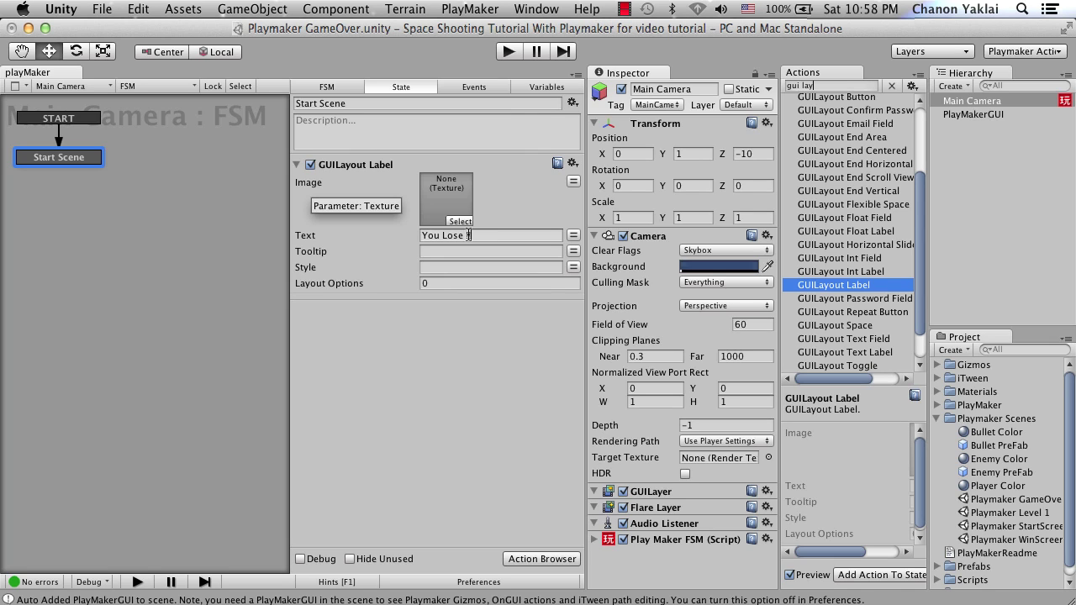
type("!")
Play the GameOver scene to check the label, then close the game view and stop playback
left_click(511, 51)
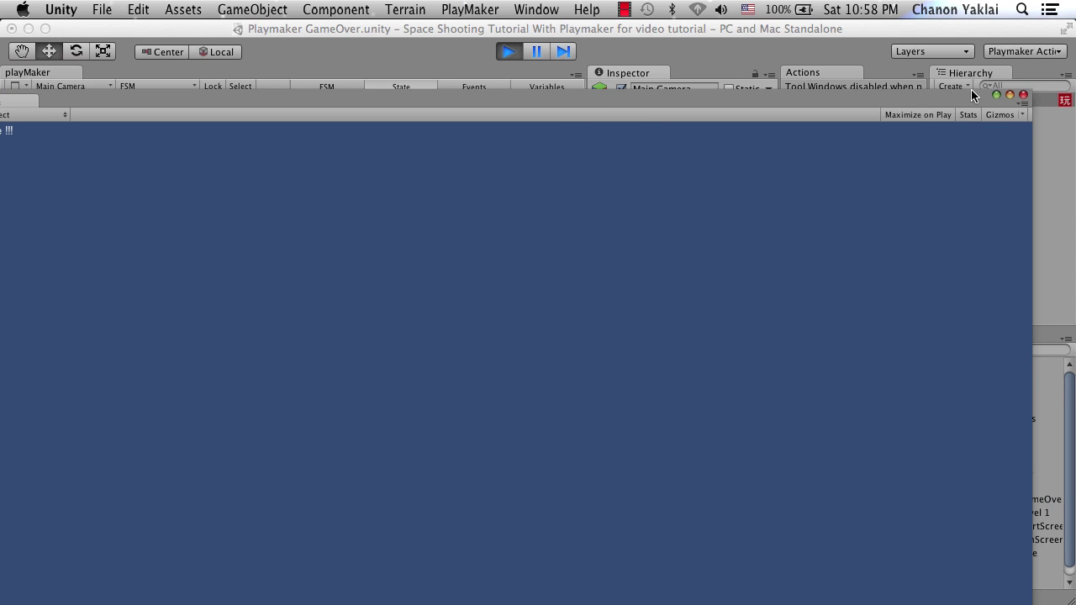
left_click(1022, 95)
left_click(508, 51)
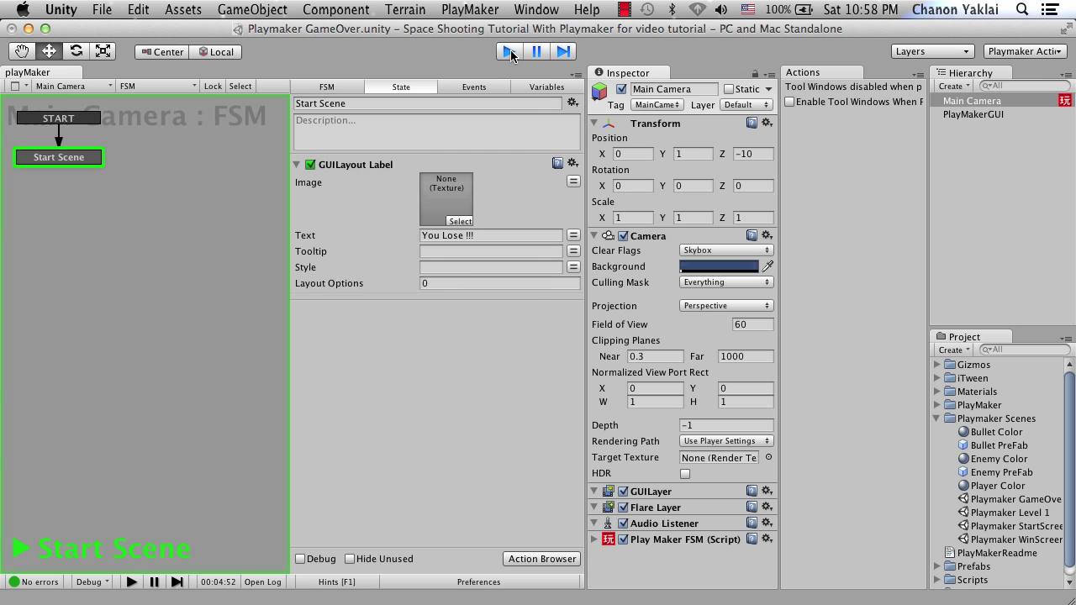
Add a GUI Button action to the Start Scene state with the text "Start New Game"
left_click(88, 158)
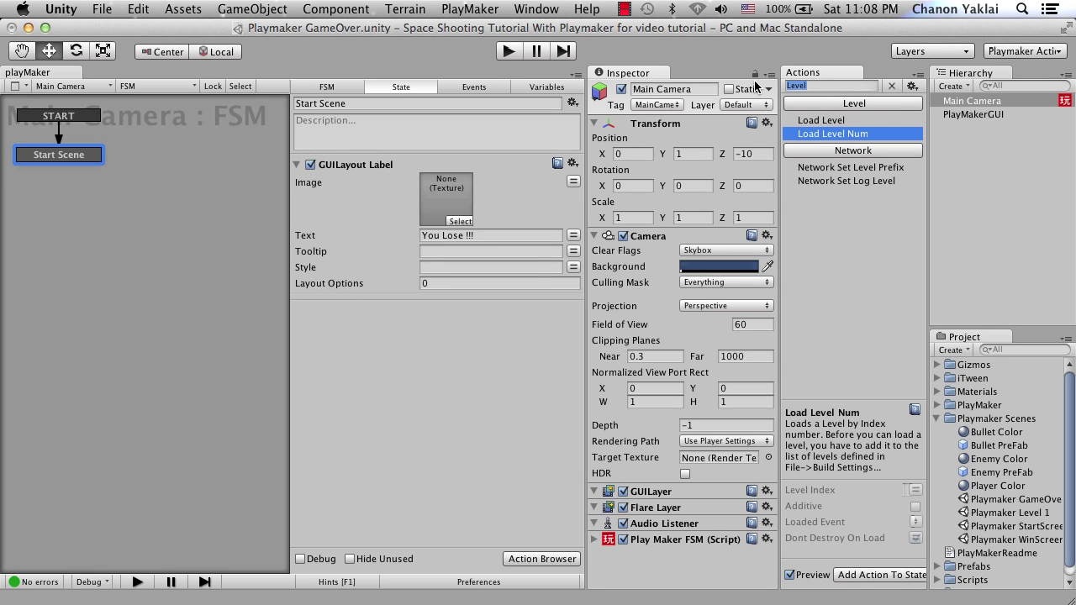
type("butoo")
key("BackSpace")
key("BackSpace")
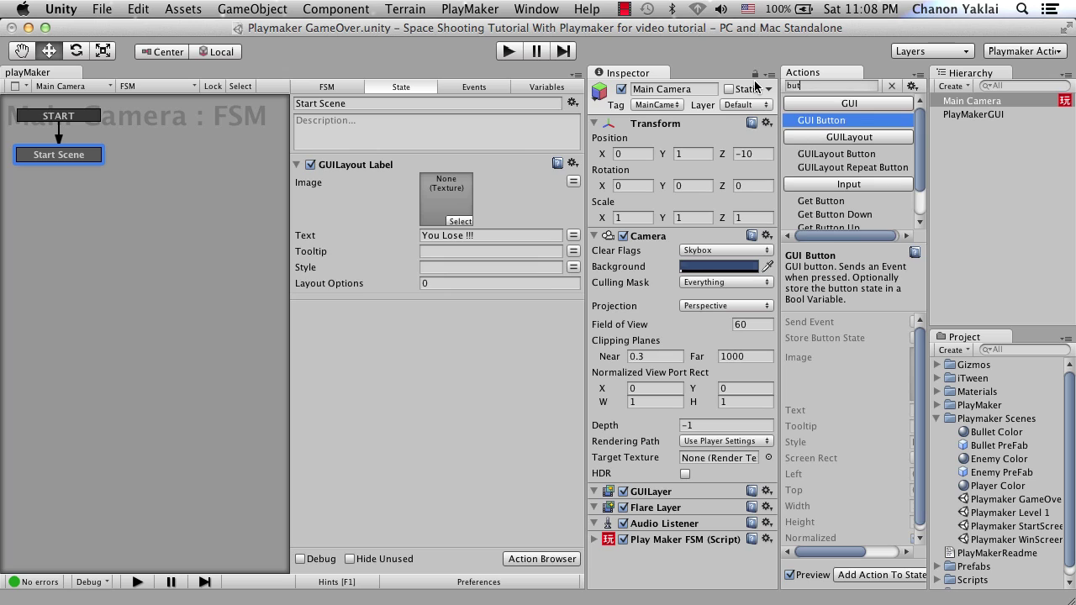
type("ton")
double_click(830, 128)
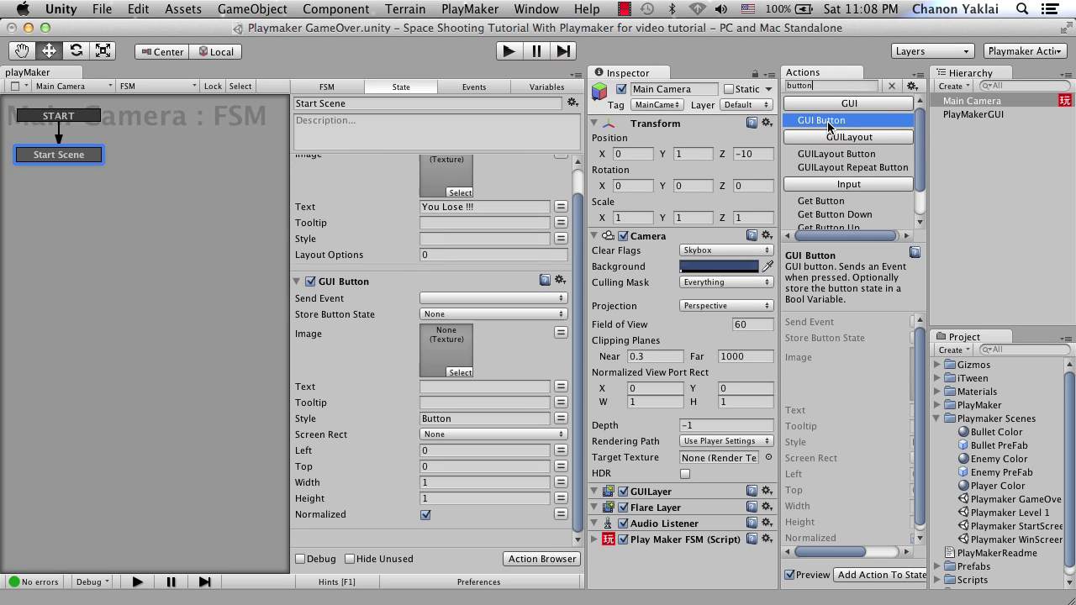
left_click(440, 385)
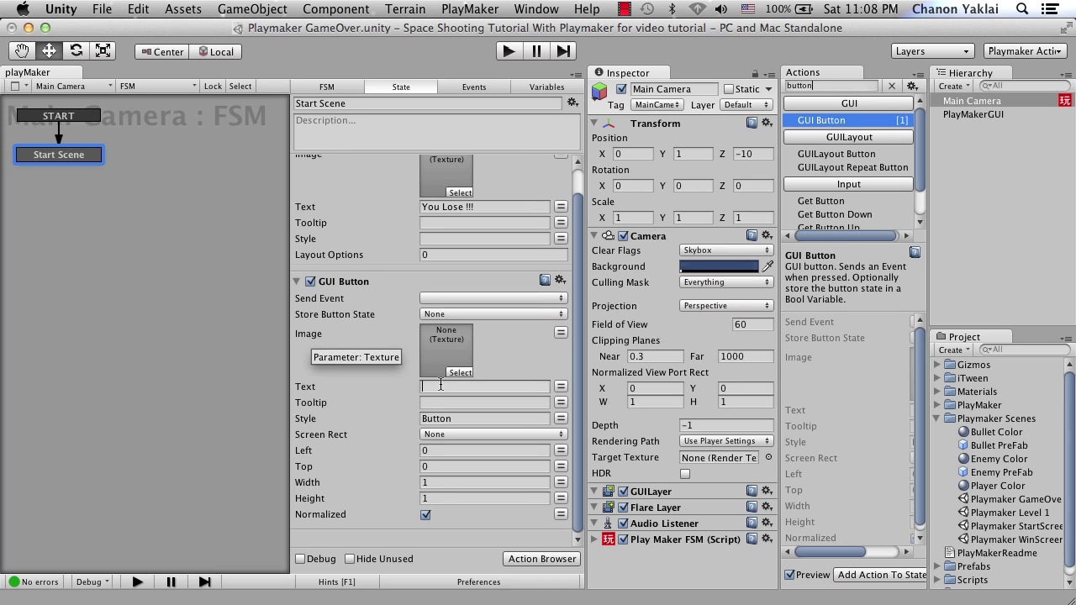
type("Start")
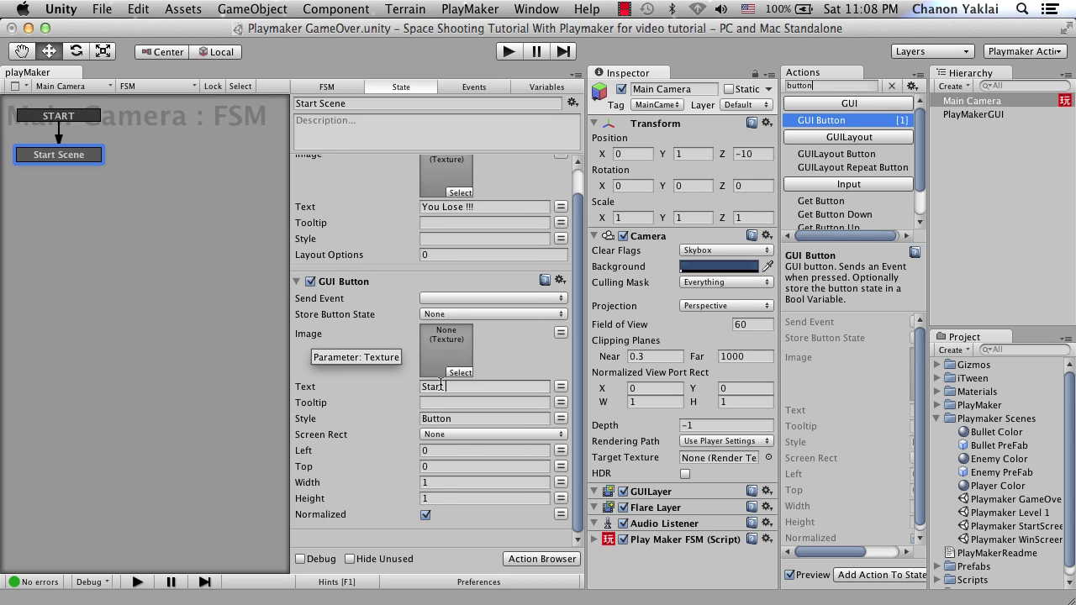
type(" New Game")
Disable Normalized for the GUI Button and set Left to 20, Top to 40, Width to 200 and Height to 30
left_click(443, 450)
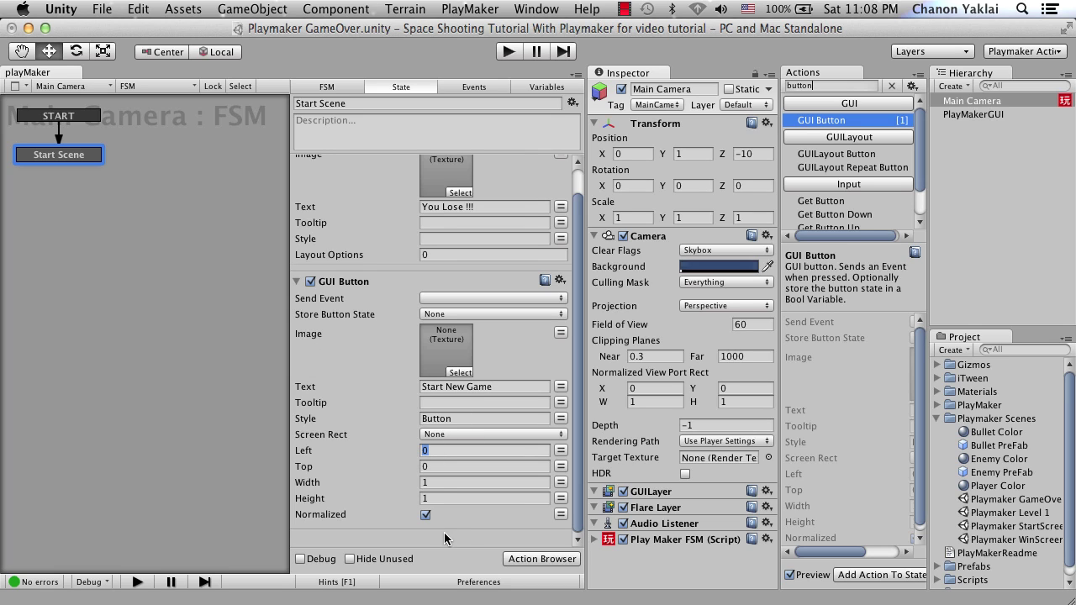
left_click(426, 514)
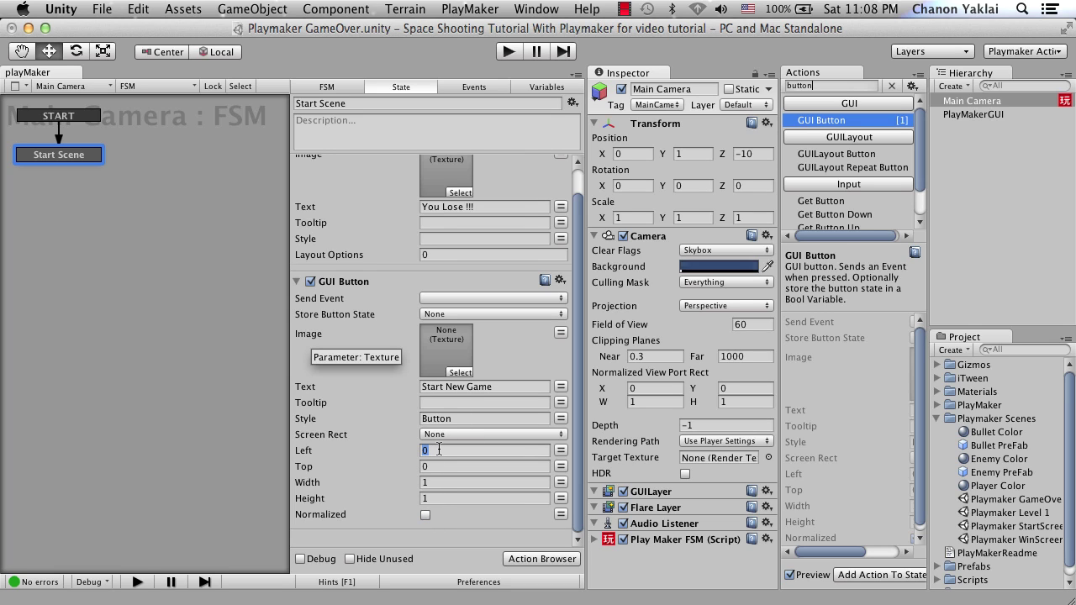
type("20")
left_click(440, 468)
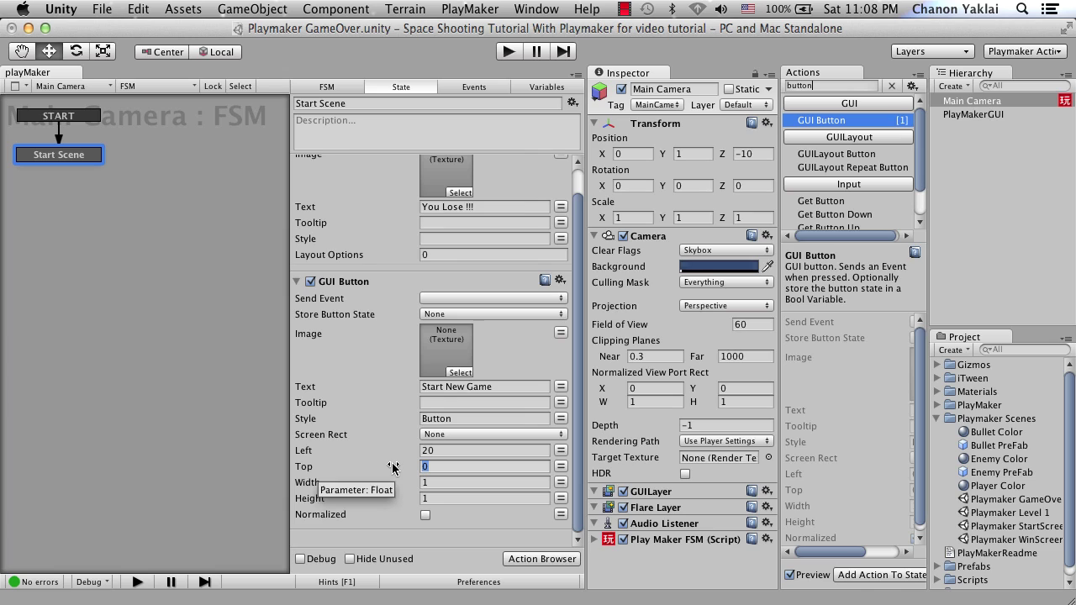
type("40")
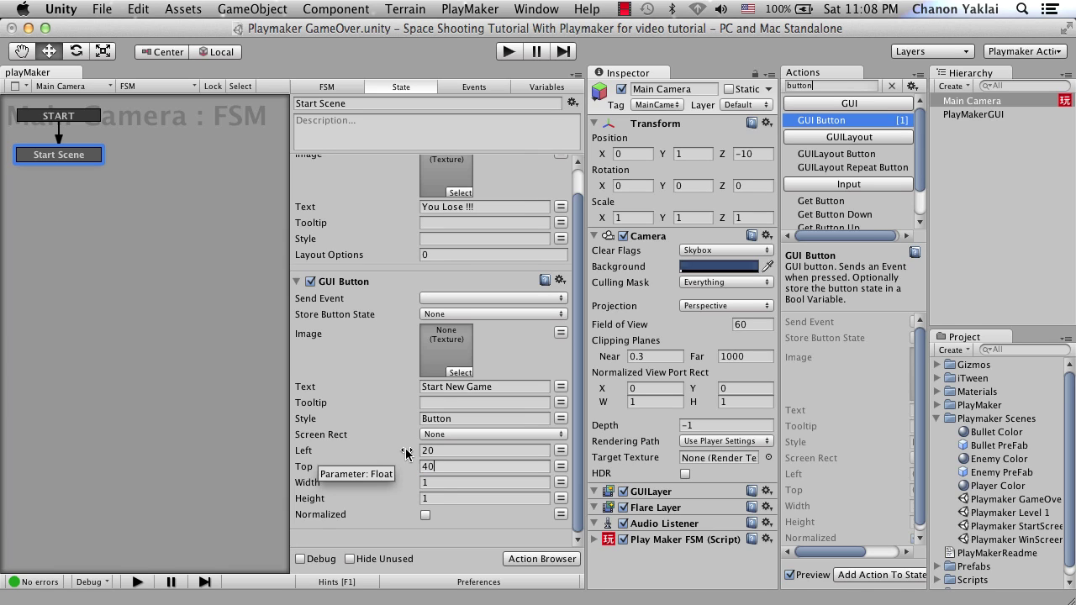
left_click(443, 482)
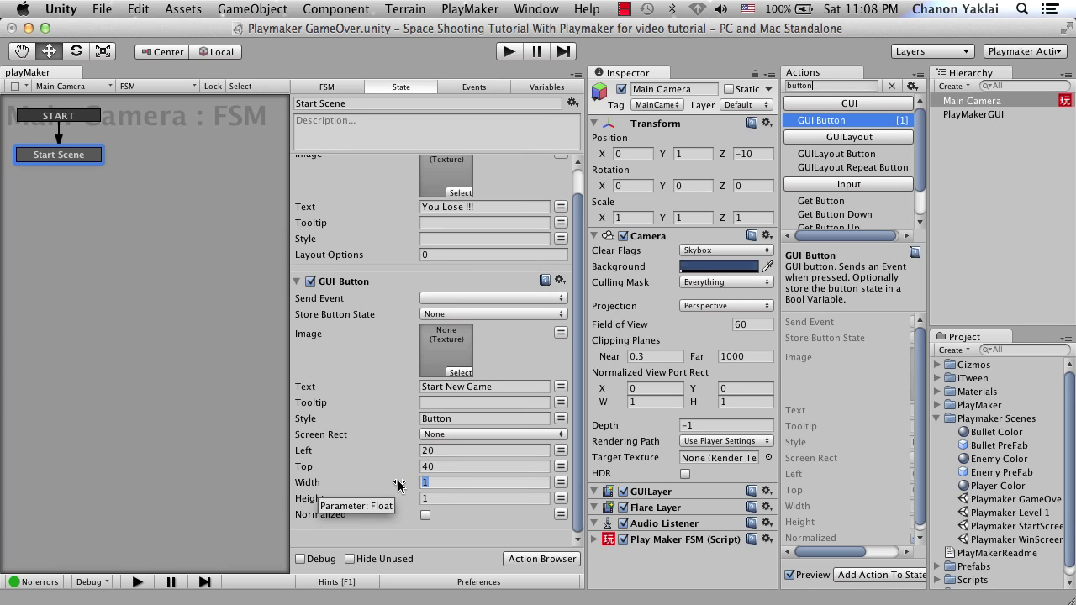
type("200")
left_click(446, 499)
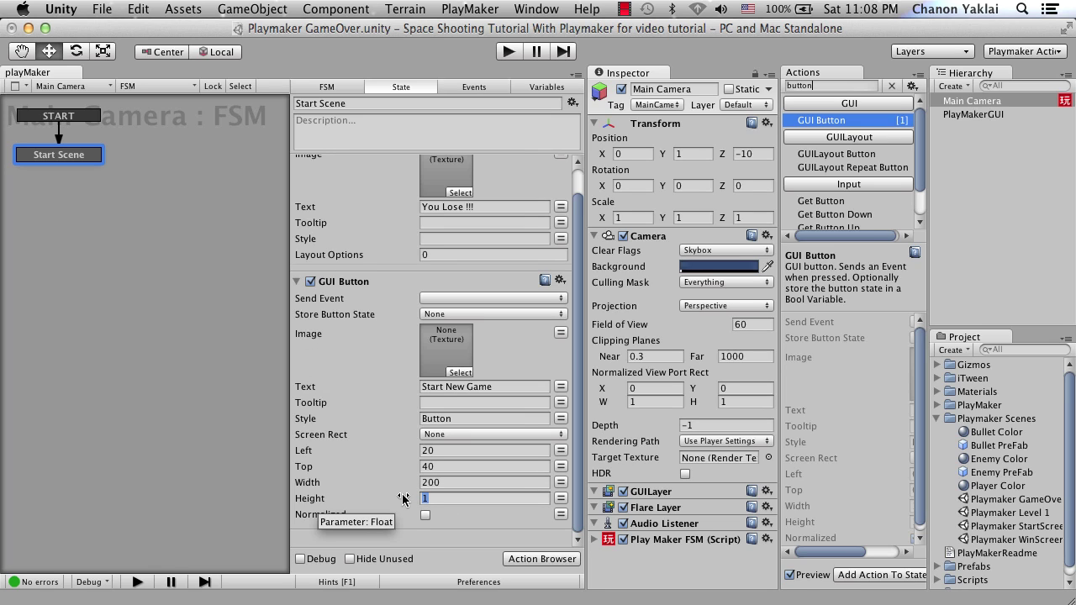
type("30")
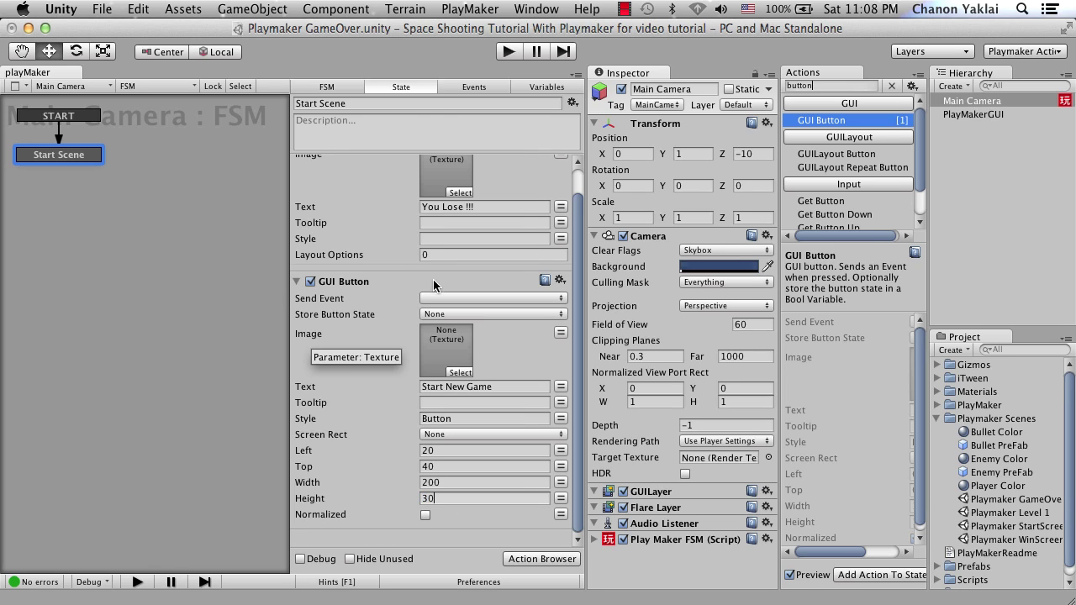
Create a Load Level 1 event in the FSM and assign it as the GUI Button's Send Event
left_click(482, 87)
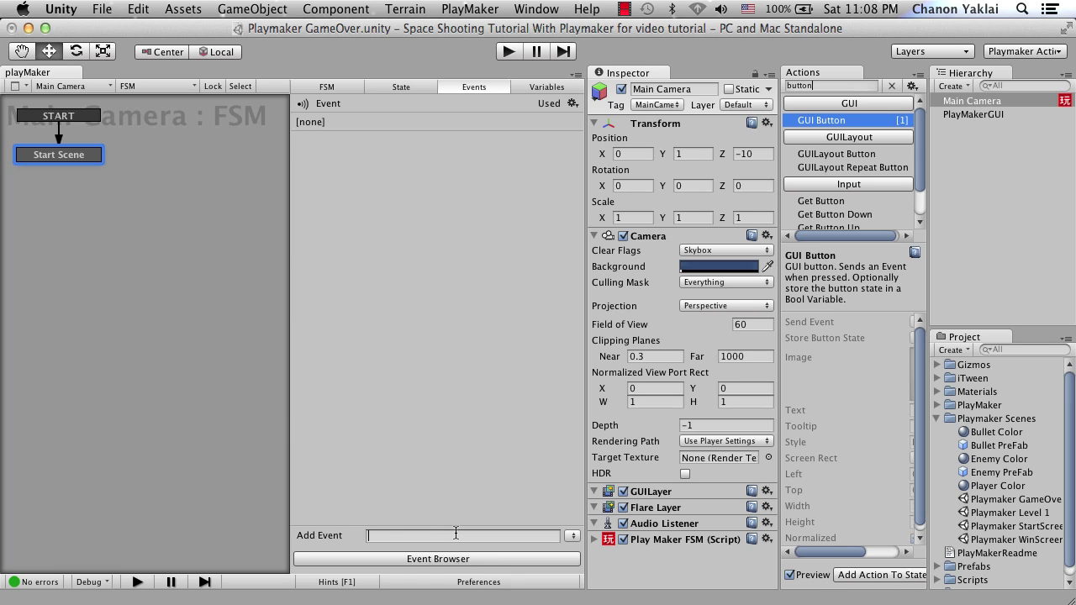
type("Load Level 1")
key("Return")
left_click(88, 158)
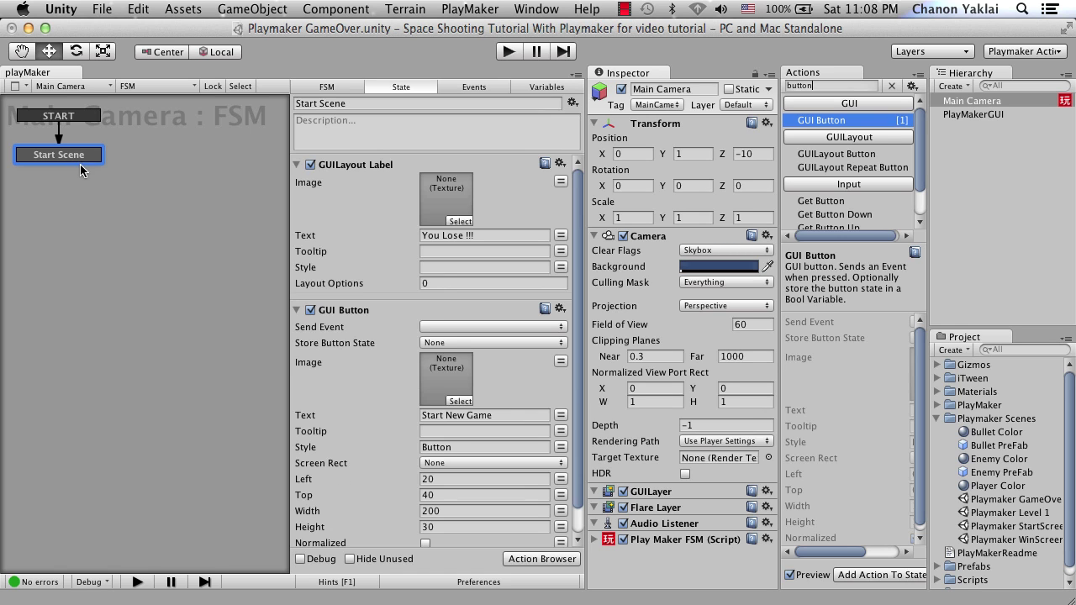
left_click(451, 326)
left_click(465, 355)
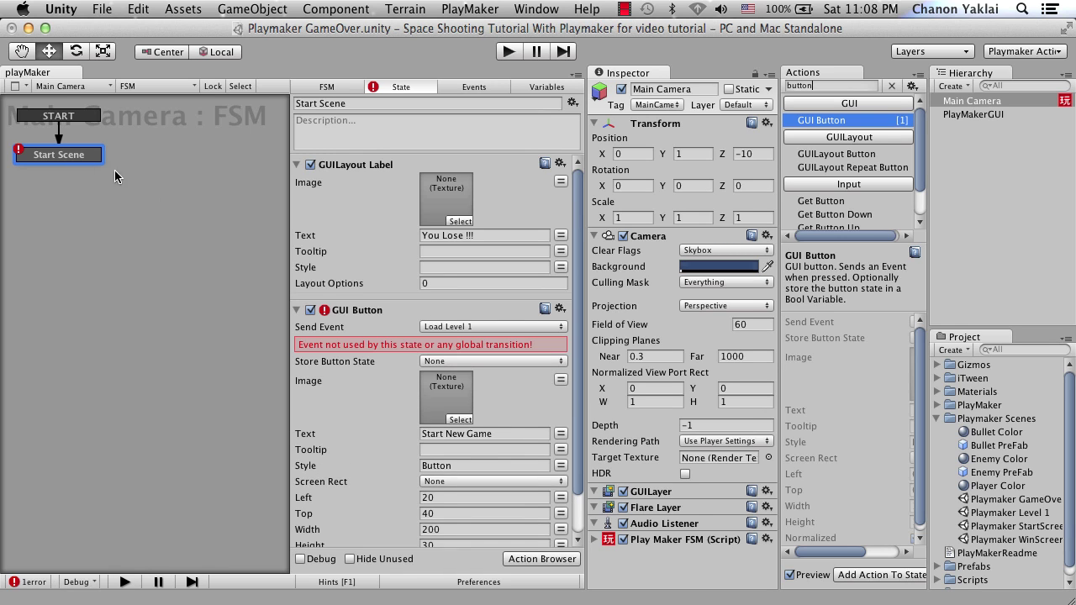
Add a transition for the Load Level 1 event to the Start Scene state
right_click(84, 158)
mouse_move(147, 166)
left_click(340, 168)
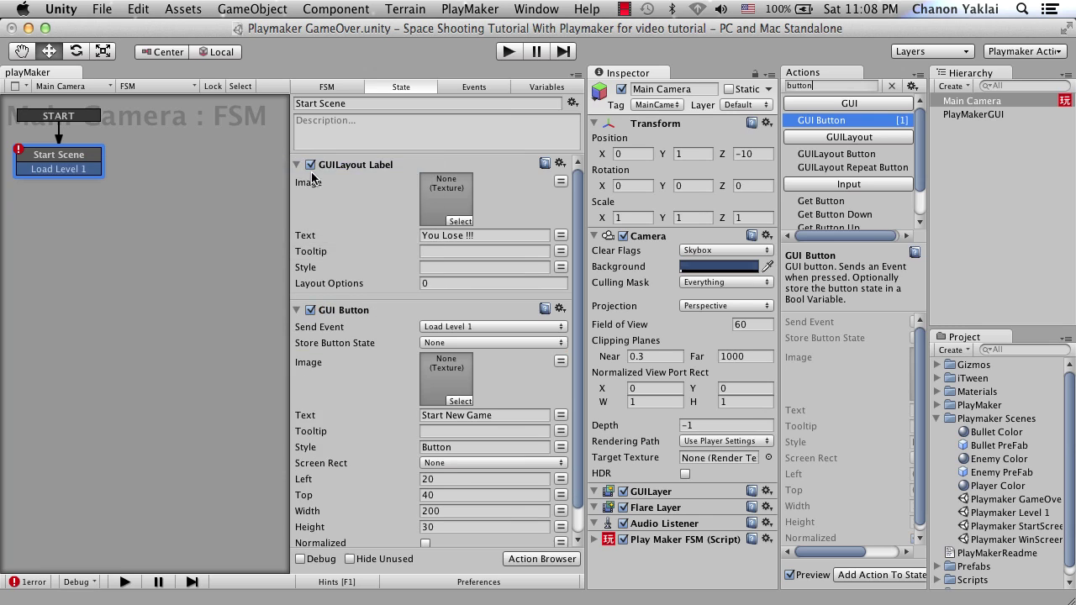
Add a second state named Load Level 1 and connect Start Scene's Load Level 1 transition to it
right_click(173, 217)
left_click(186, 226)
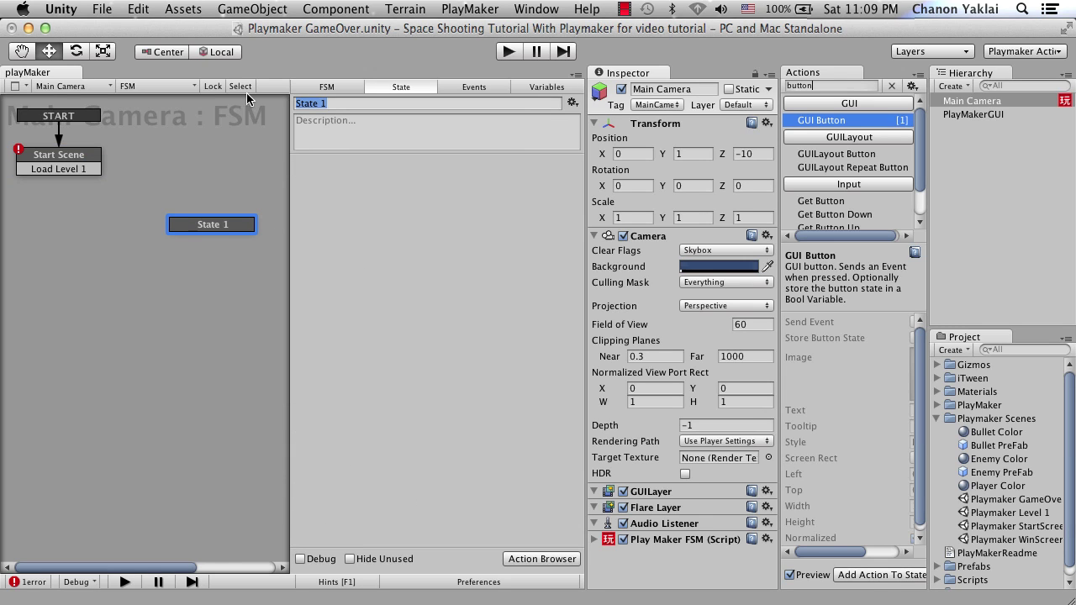
type("Load Level 1")
key("Return")
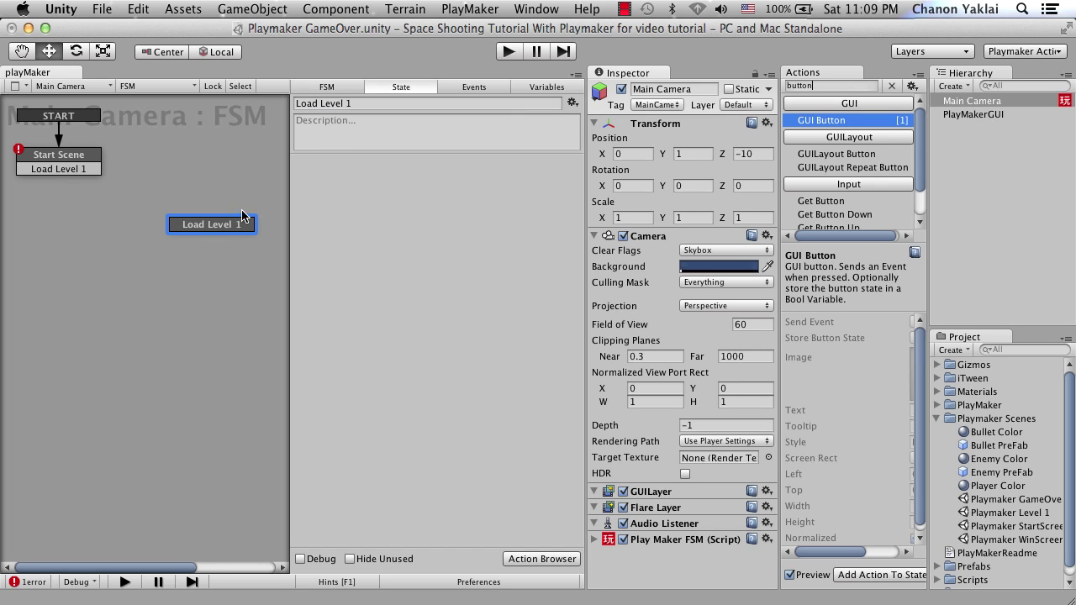
left_click_drag(242, 215, 228, 217)
left_click_drag(84, 169, 154, 239)
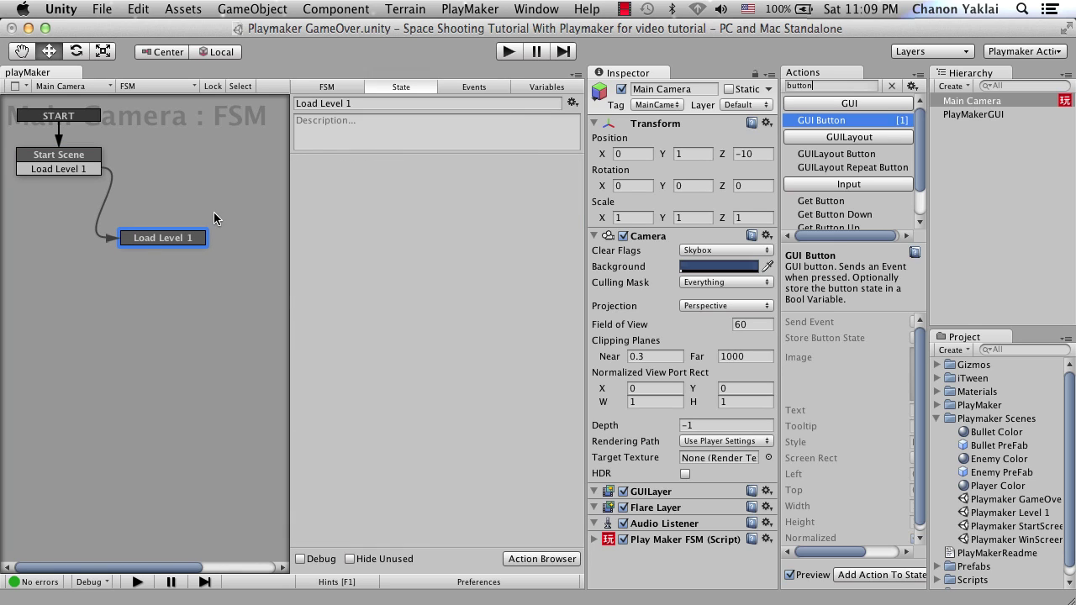
Add a Load Level Num action to the Load Level 1 state, with Level Index 1 and Dont Destroy On Load disabled
left_click(90, 159)
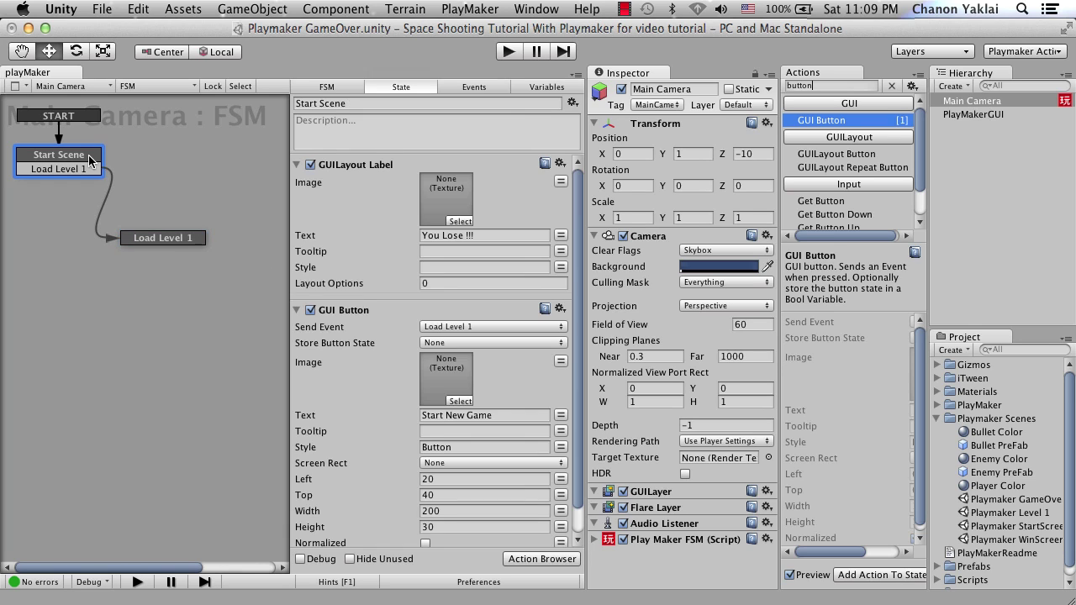
left_click(169, 240)
left_click(819, 84)
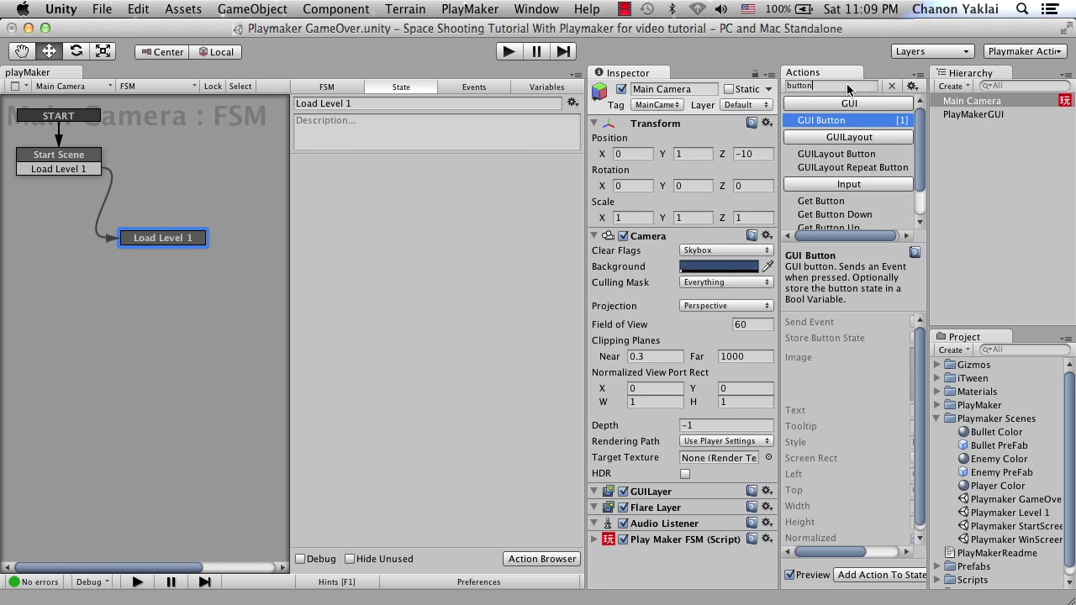
type("load")
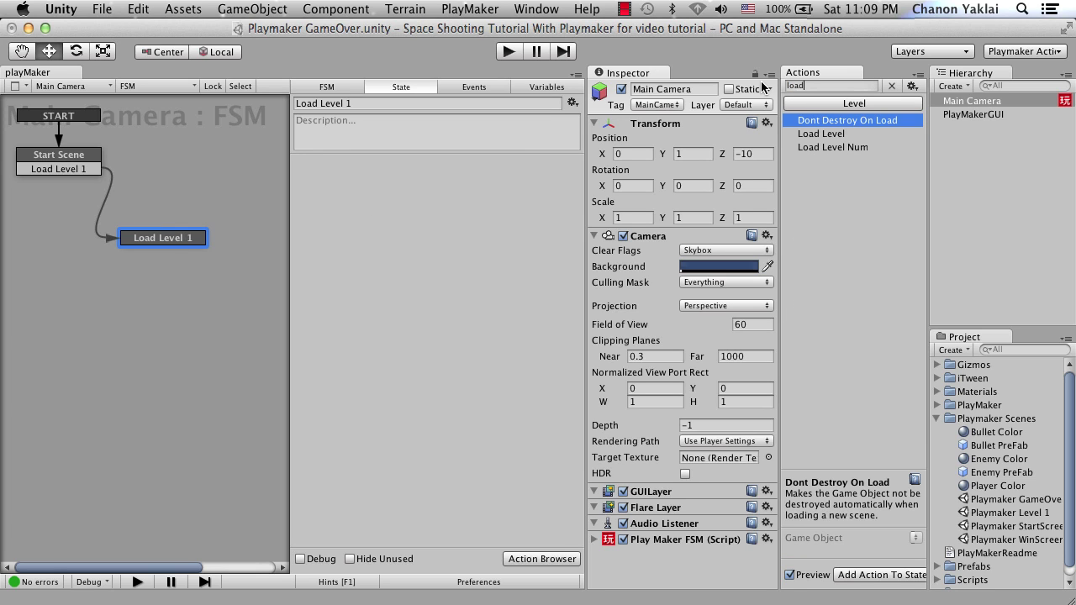
double_click(872, 147)
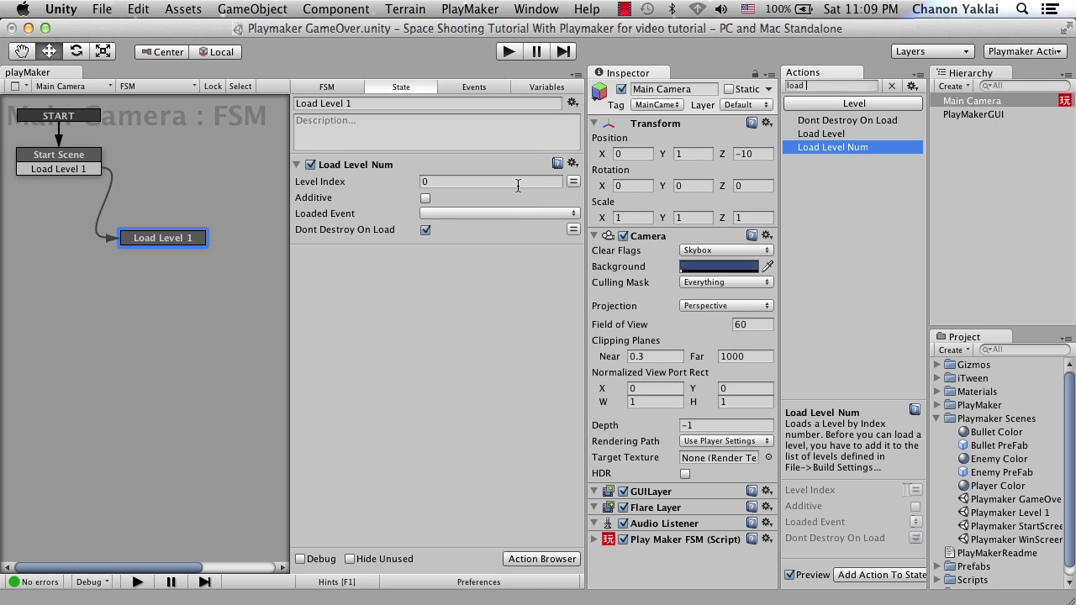
left_click(518, 185)
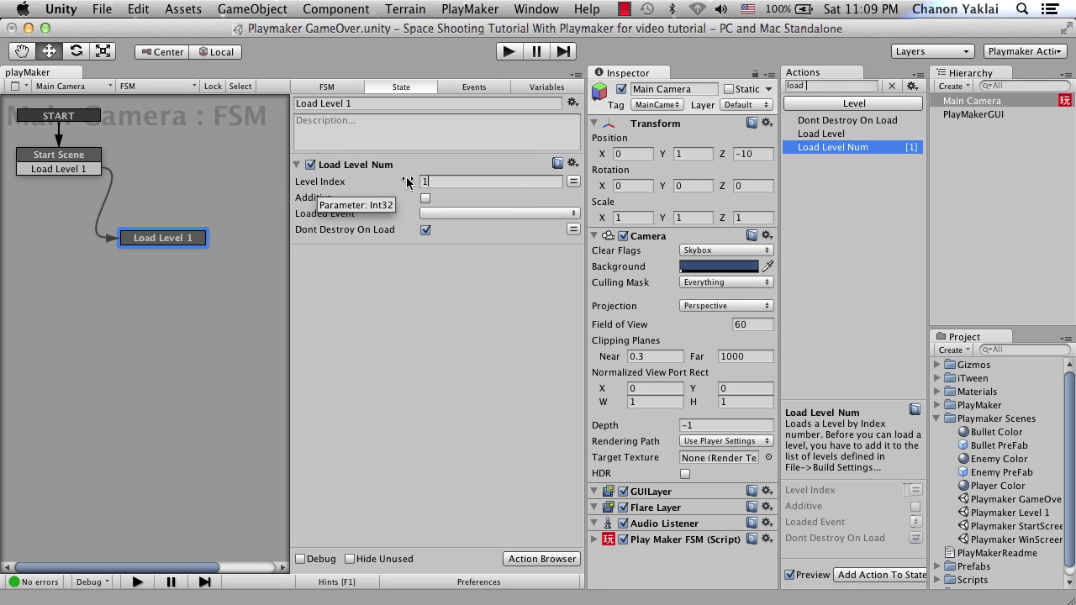
type("1")
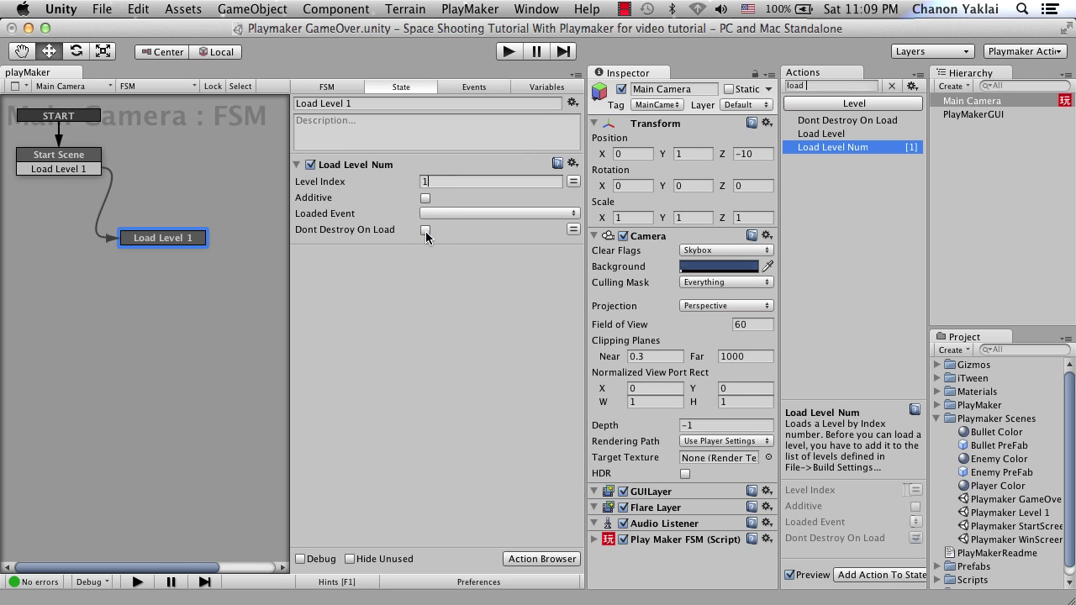
left_click(85, 165)
left_click(165, 241)
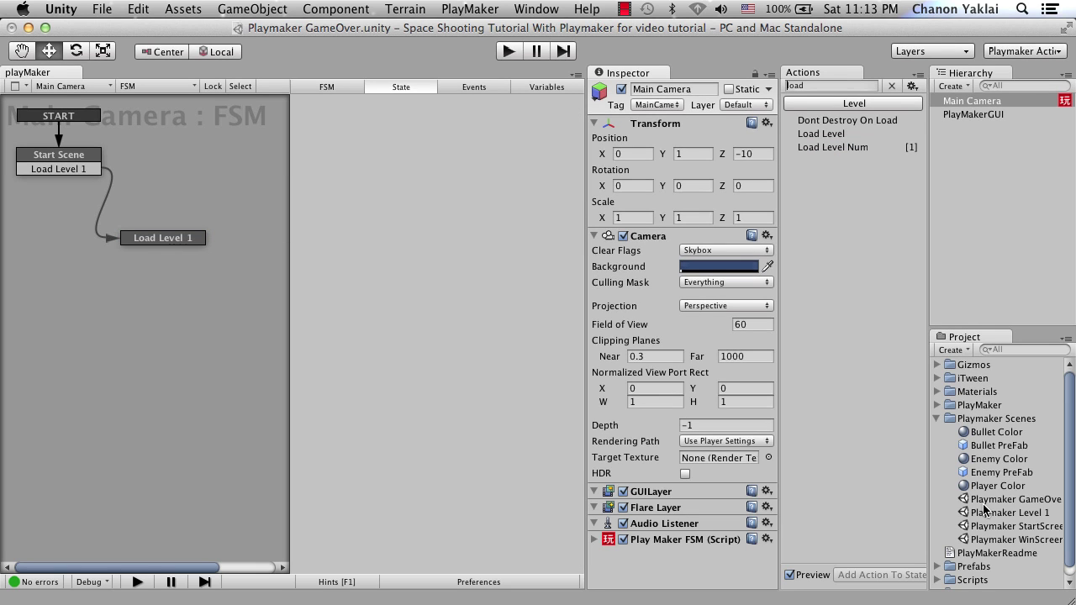
Open the Playmaker Level 1 scene, saving the changes made in the GameOver scene
double_click(987, 512)
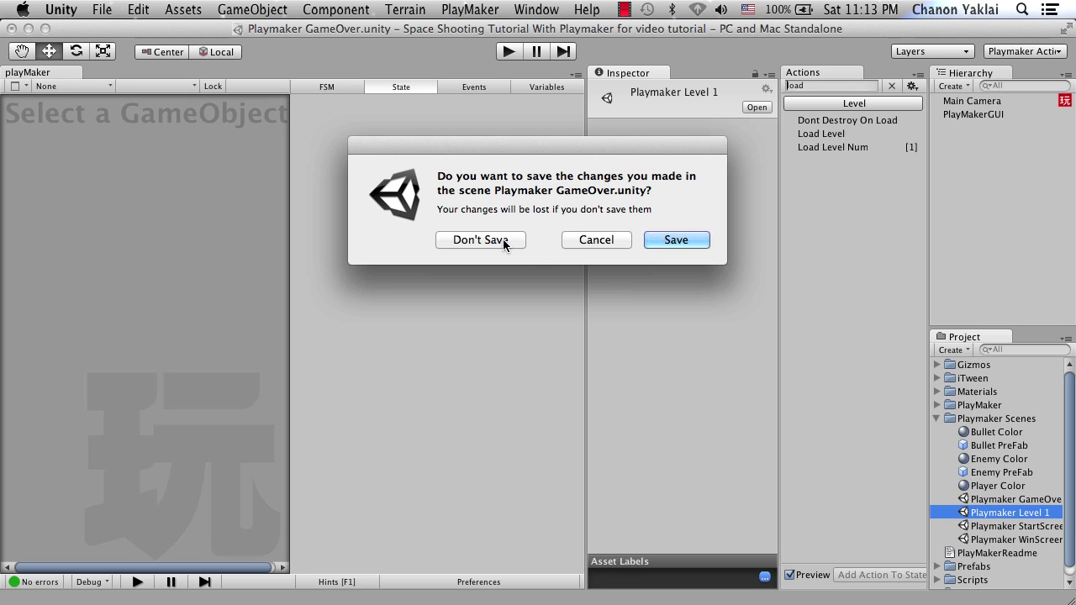
left_click(674, 241)
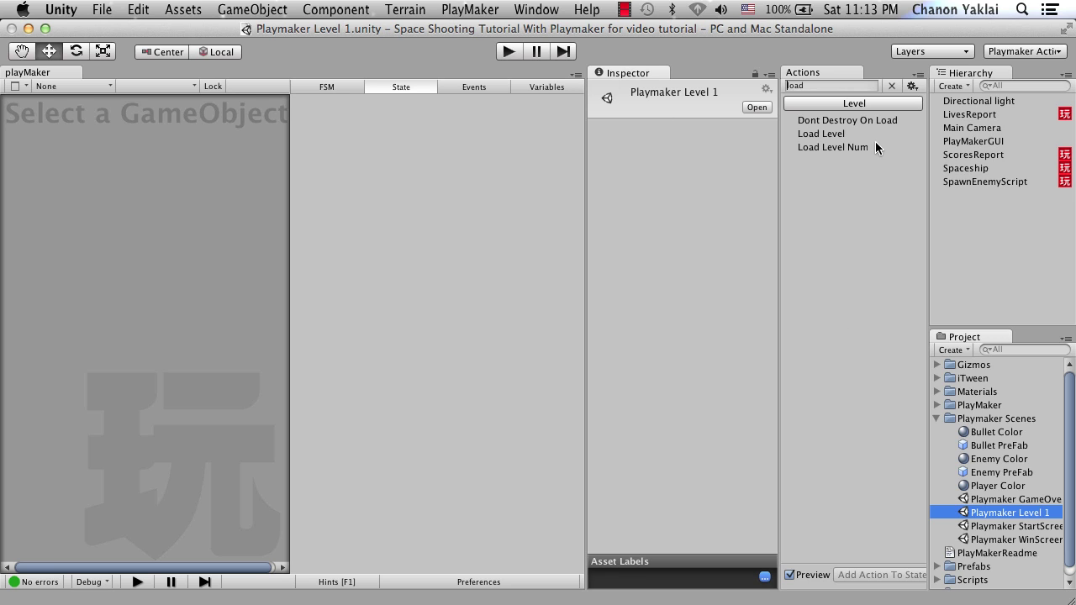
Examine the FSMs of the ScoresReport, Spaceship and SpawnEnemyScript objects in the Level 1 scene
left_click(958, 155)
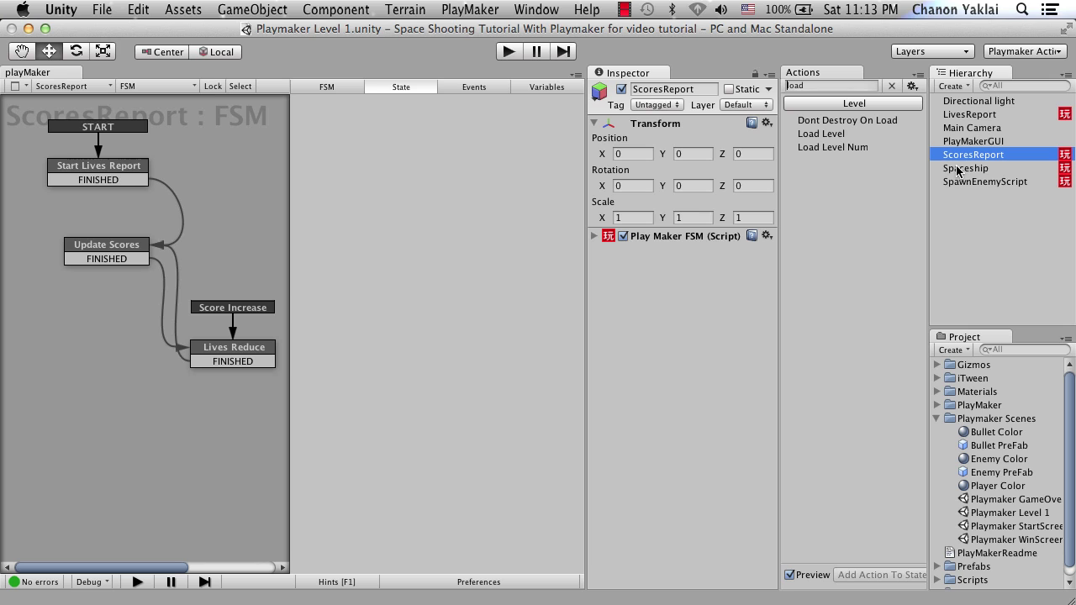
left_click(956, 169)
left_click(960, 156)
left_click(960, 170)
left_click(964, 184)
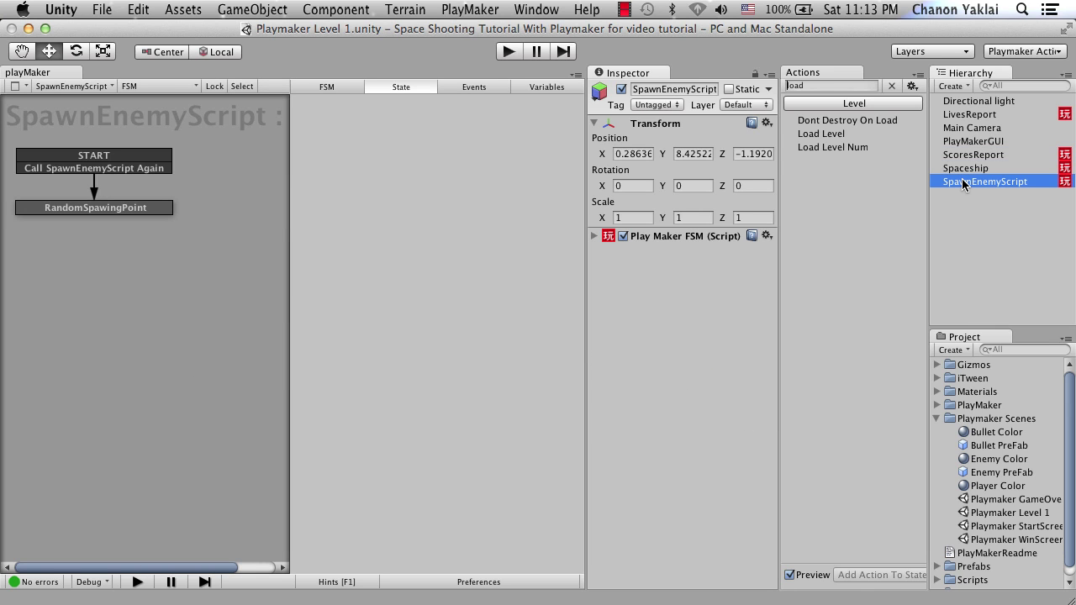
left_click(964, 198)
left_click(958, 87)
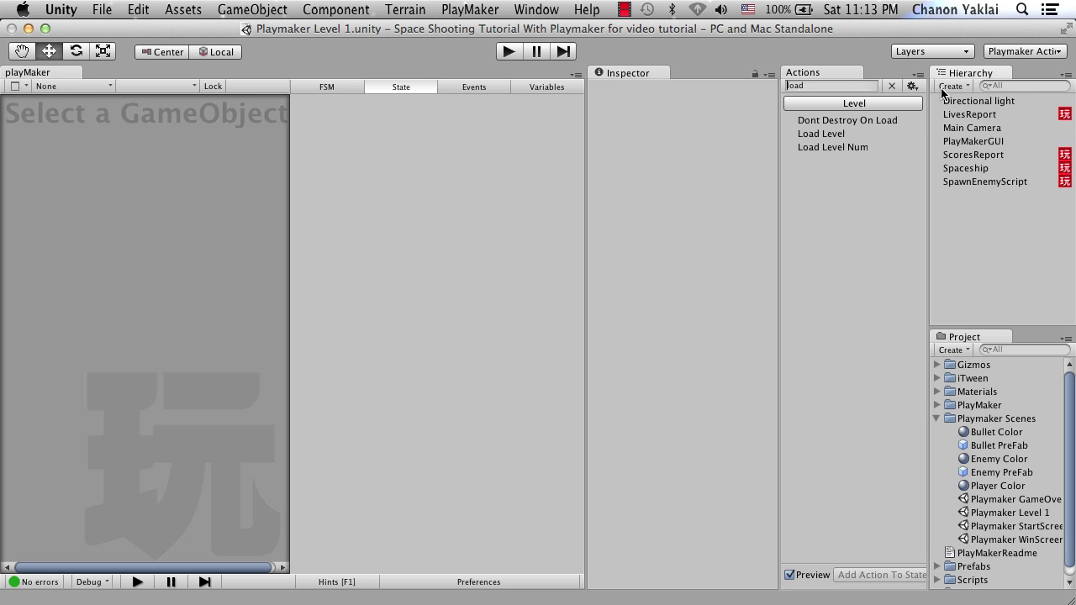
left_click(417, 14)
Create an empty game object in the Level 1 scene and name it CheckGameOver
left_click(252, 8)
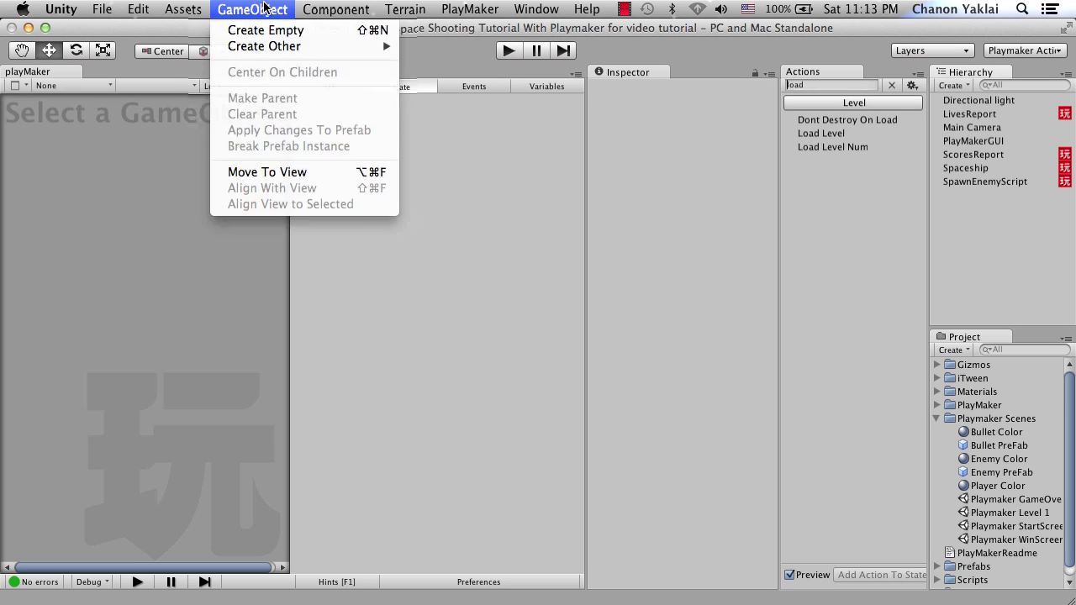
left_click(267, 7)
left_click(267, 7)
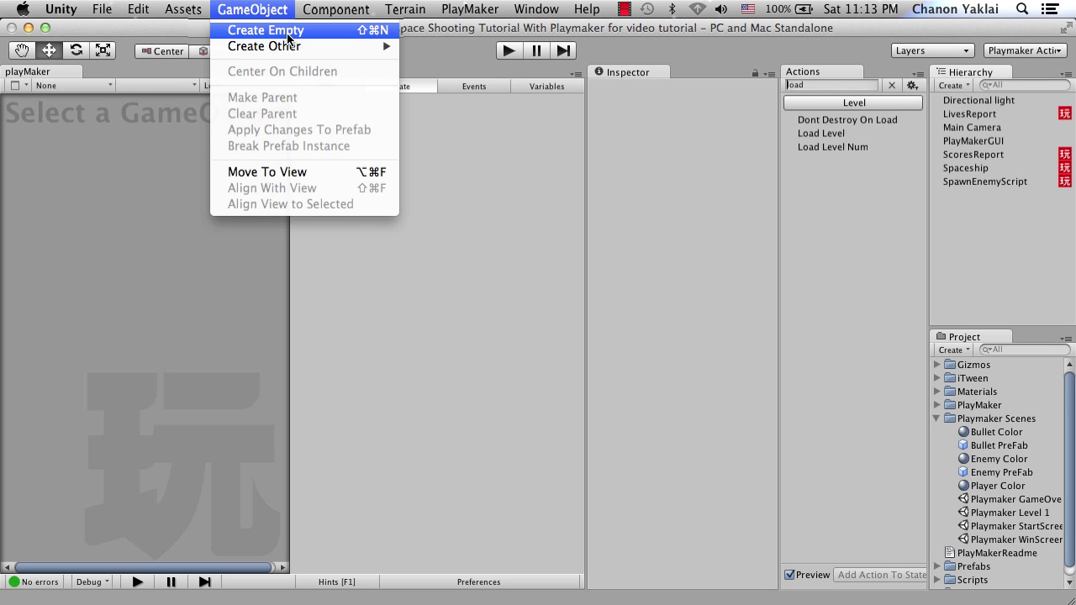
left_click(288, 30)
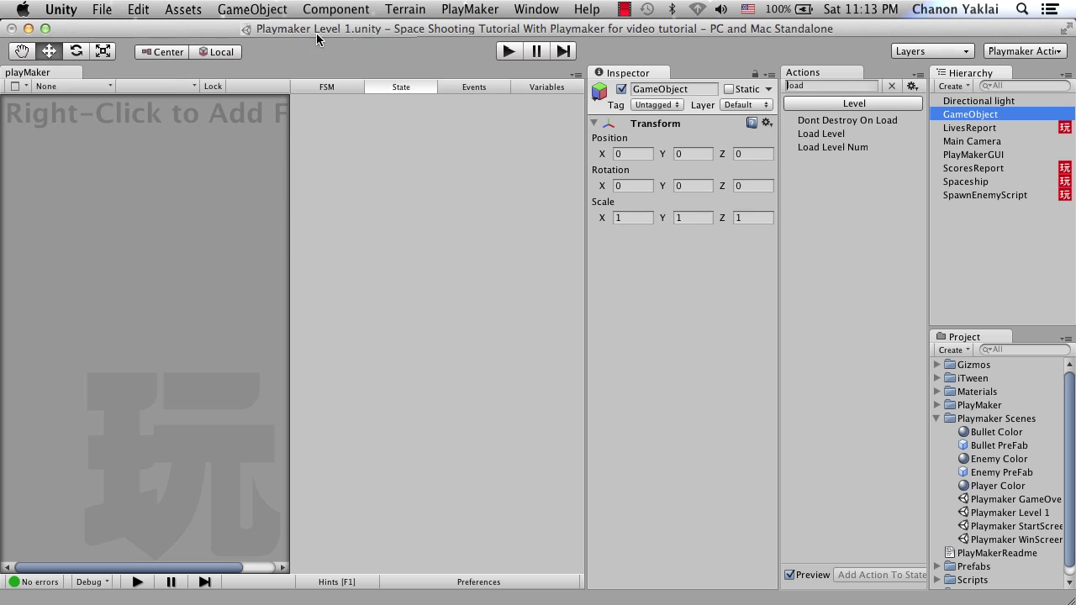
right_click(971, 116)
left_click(1005, 180)
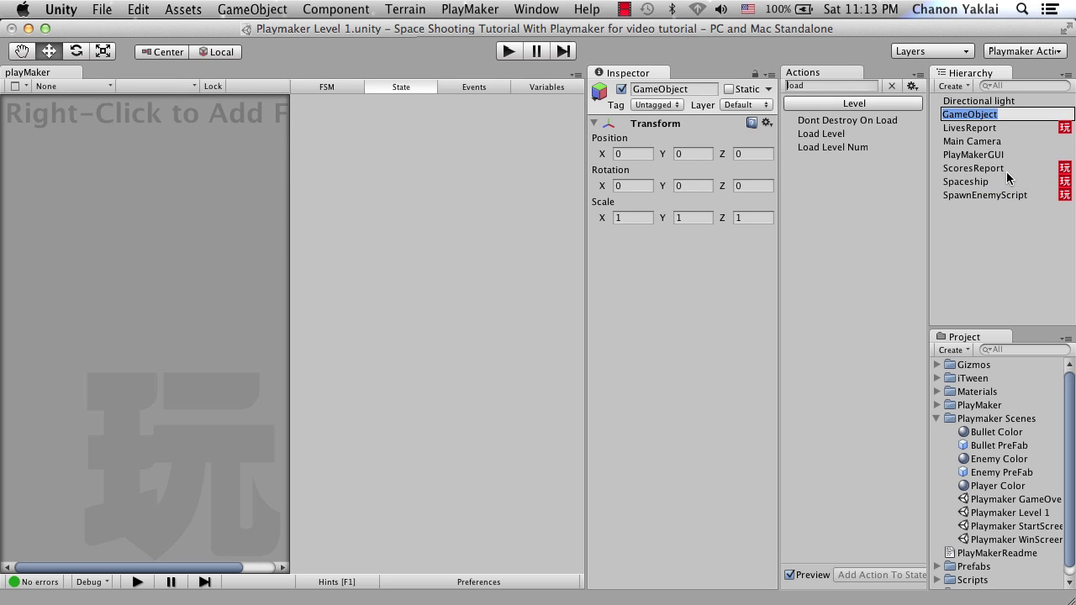
type("Check")
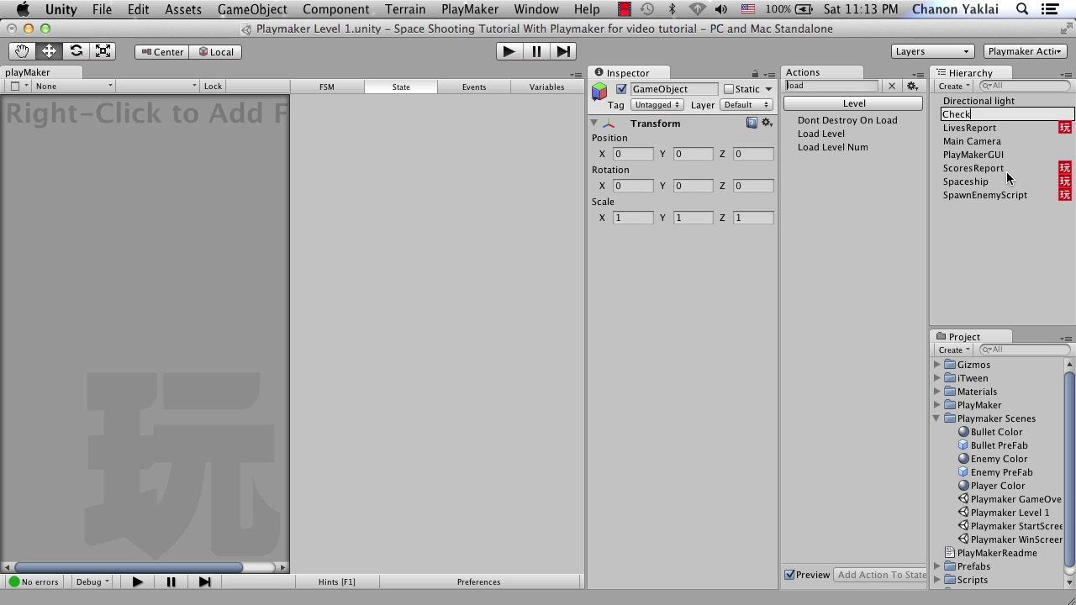
type("GameOver")
key("Return")
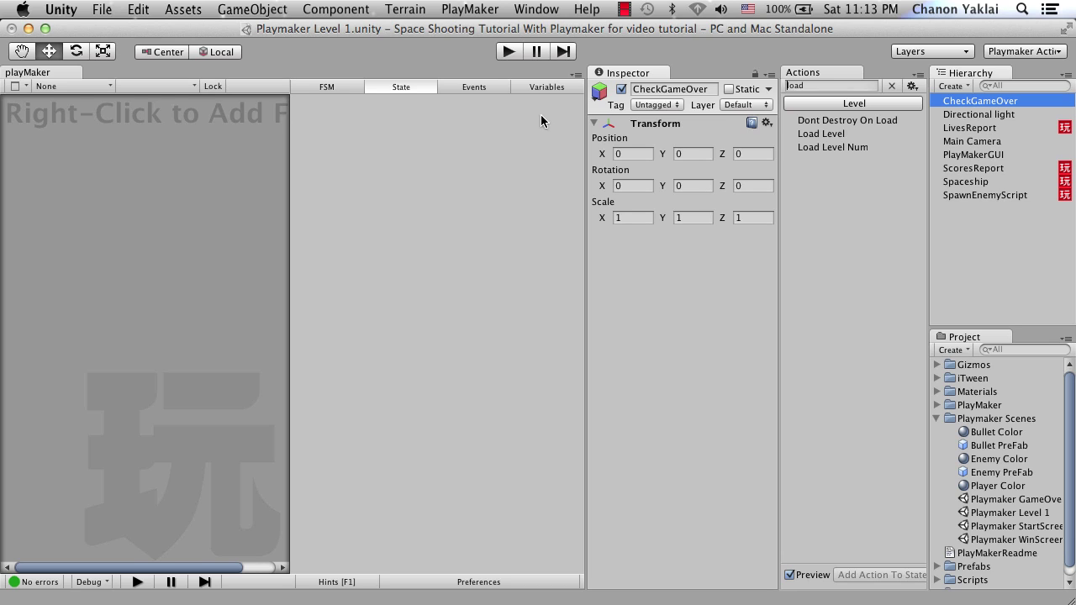
Add an FSM to CheckGameOver and add an Int Compare action to its first state
right_click(77, 136)
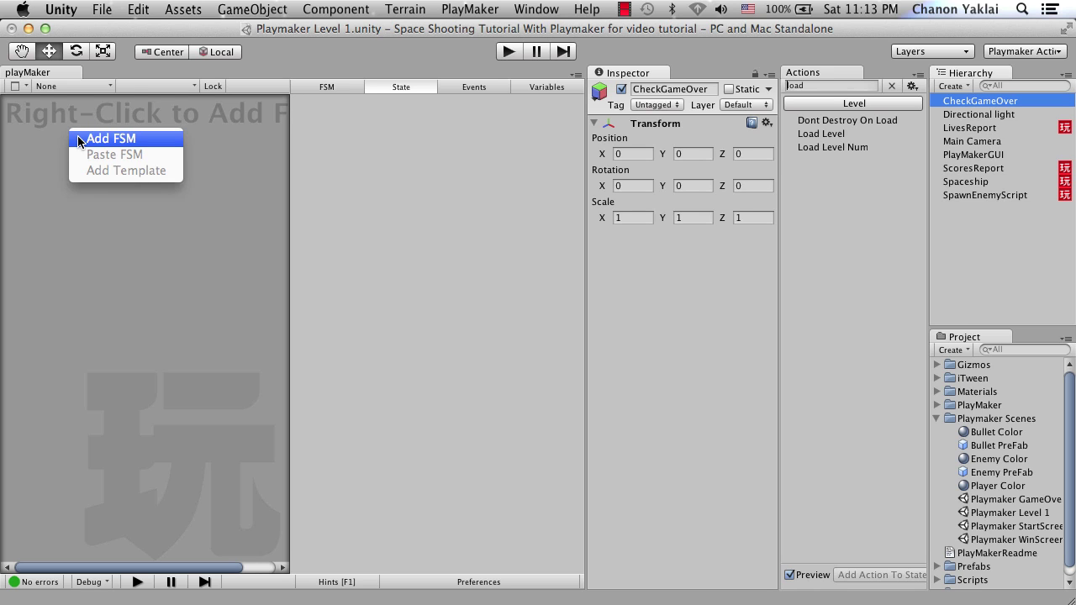
left_click(77, 138)
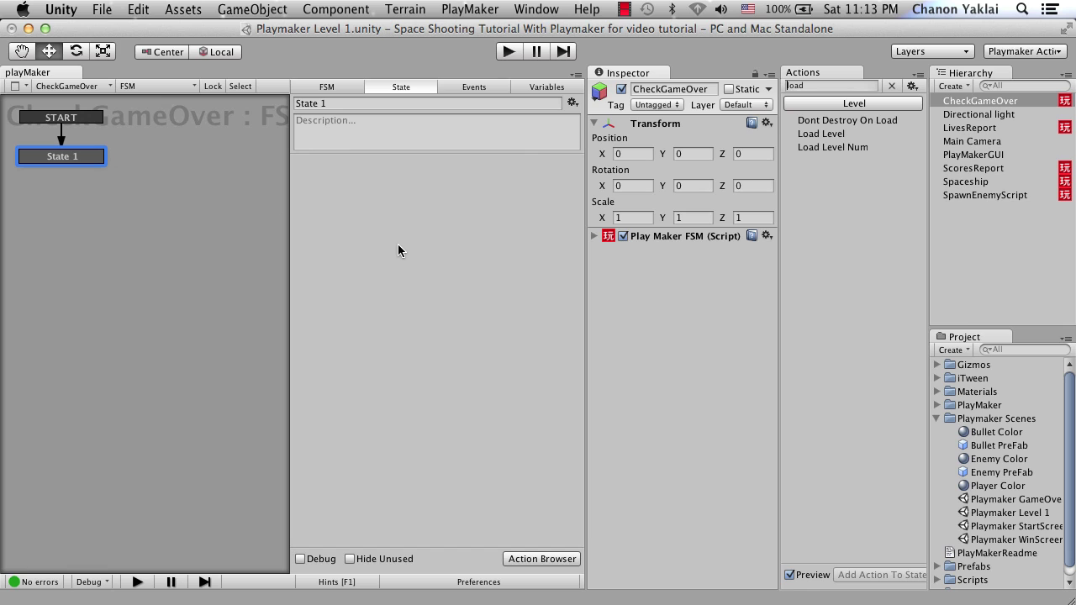
left_click(815, 85)
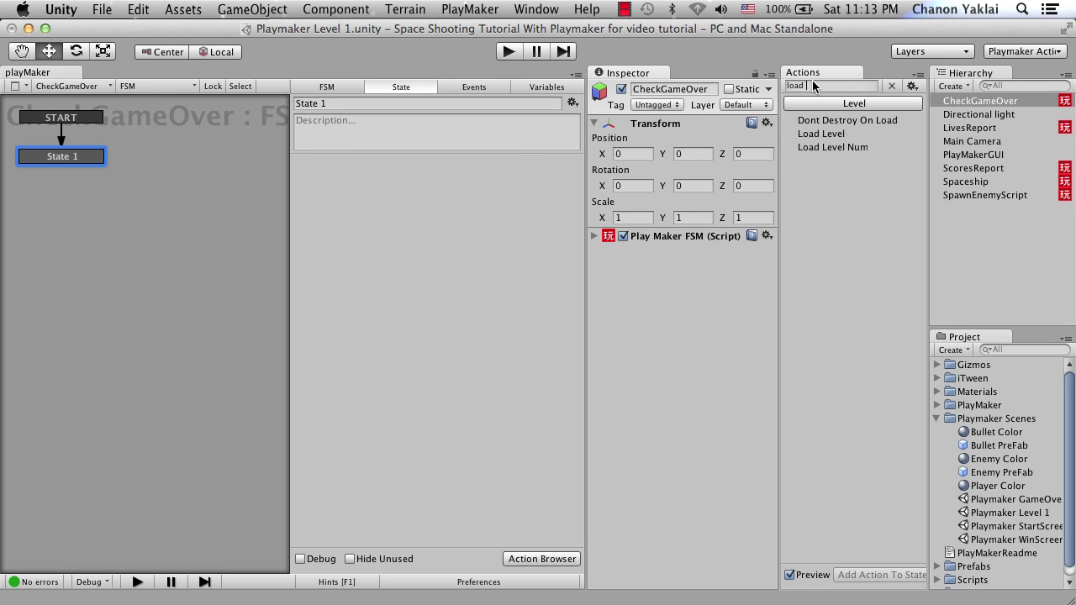
type("int")
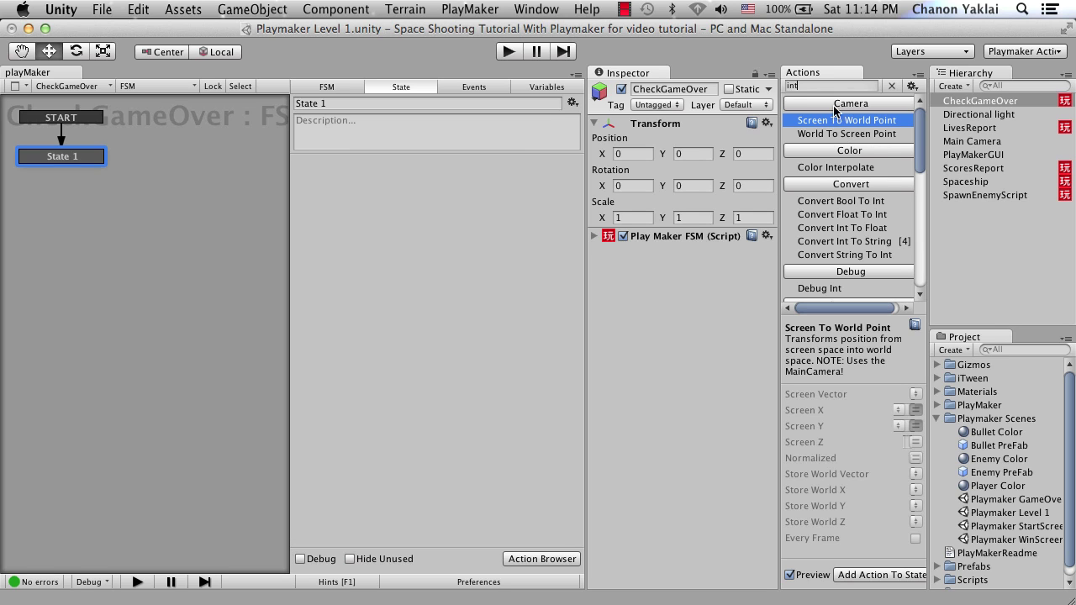
type("com")
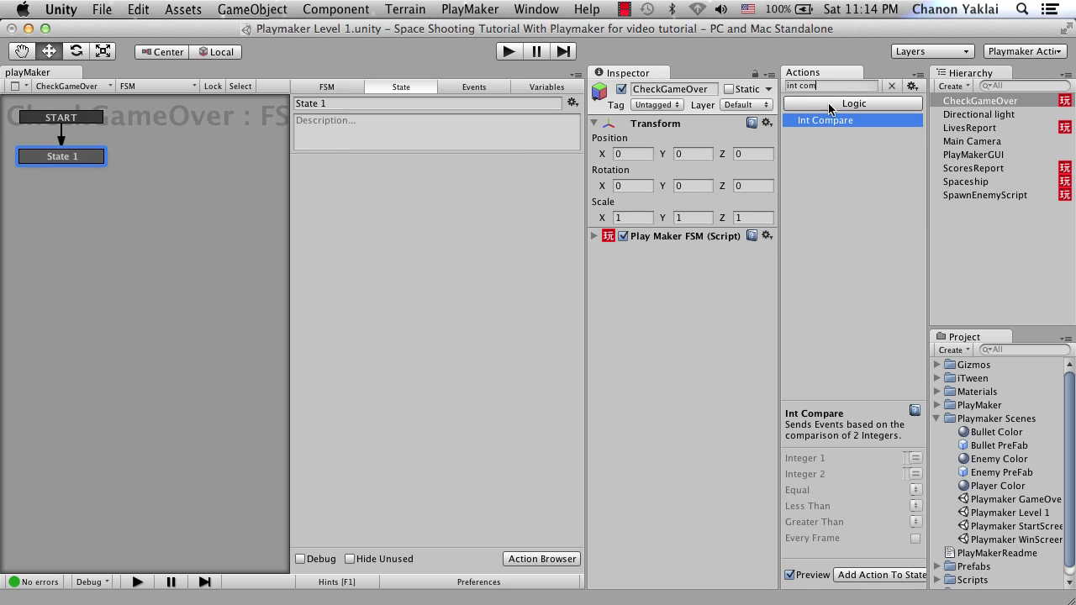
double_click(835, 120)
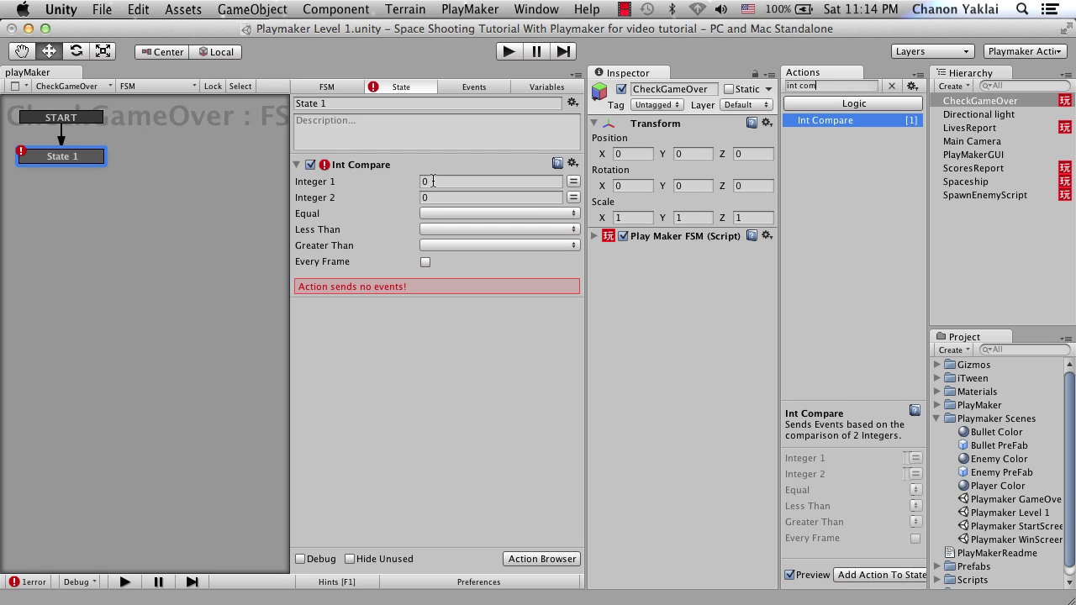
Enable Every Frame for the Int Compare action and set Integer 1 to the global variable Lives_int
left_click(425, 262)
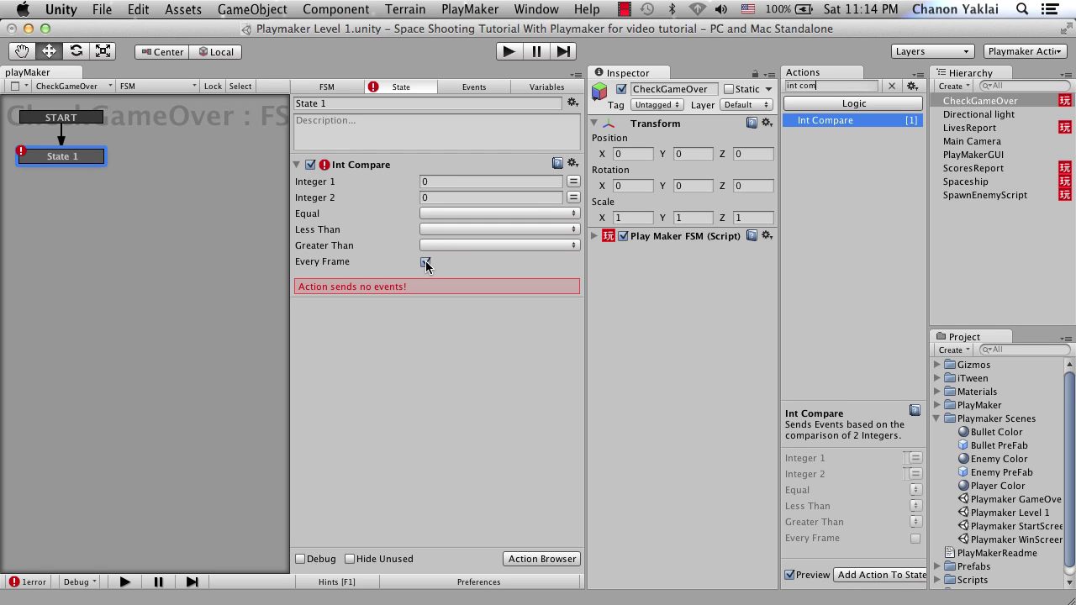
left_click(572, 182)
mouse_move(545, 198)
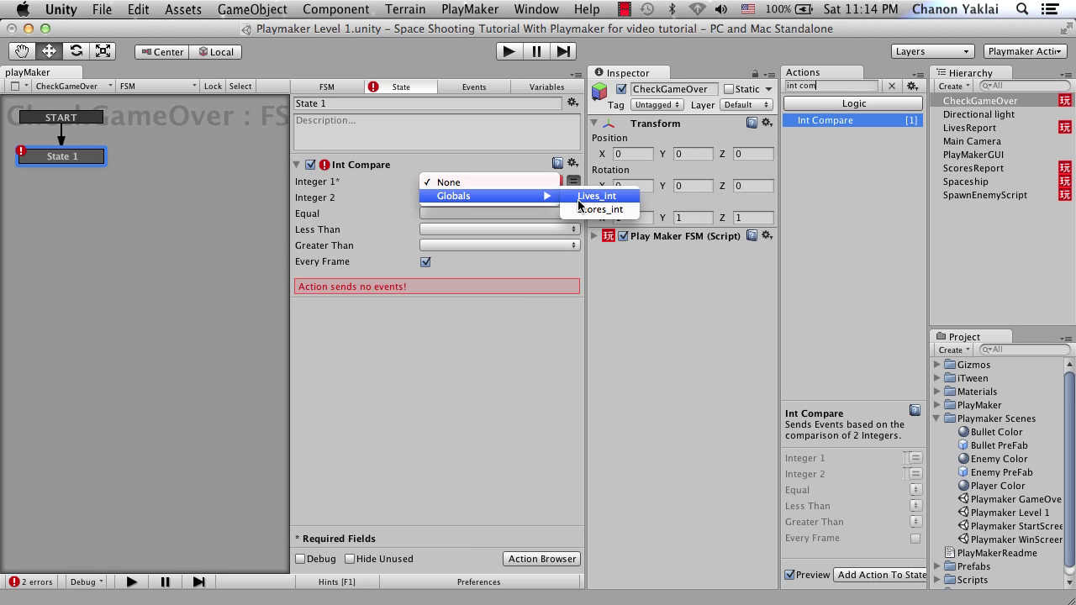
left_click(579, 199)
left_click(451, 215)
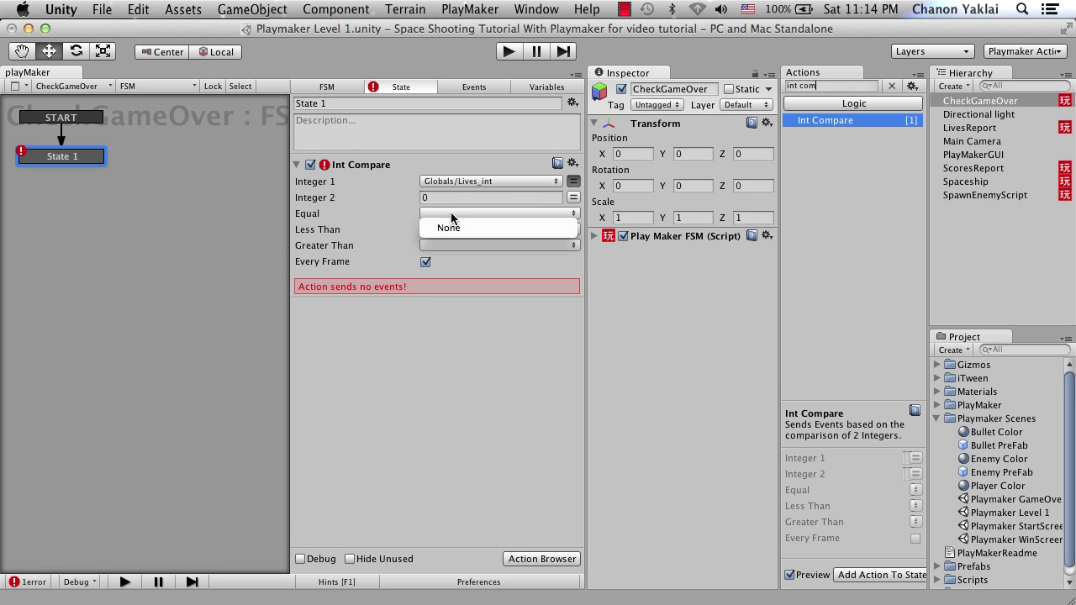
left_click(453, 222)
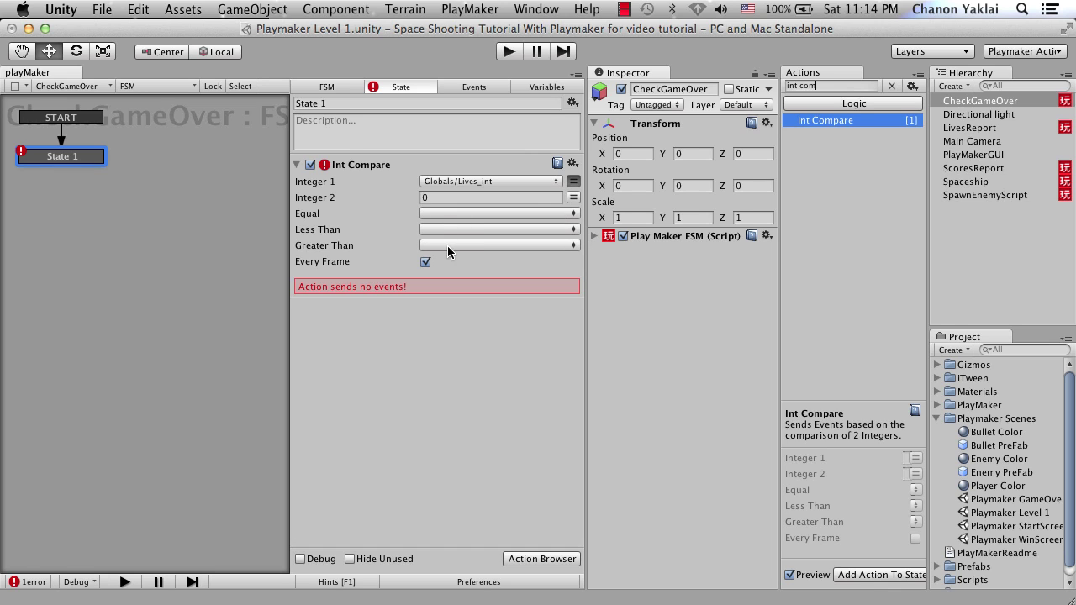
left_click(429, 247)
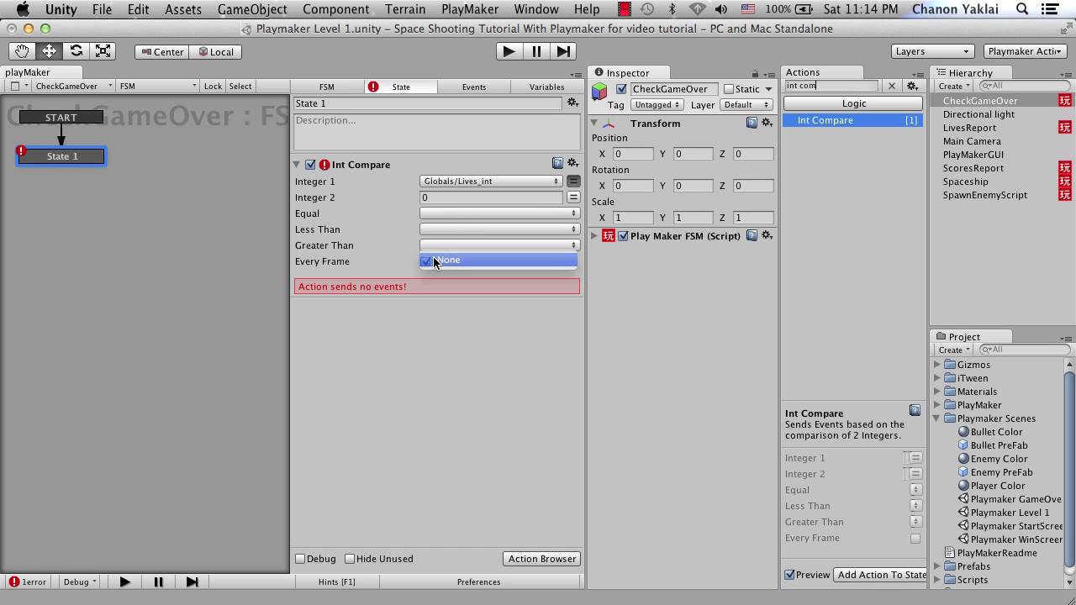
left_click(446, 259)
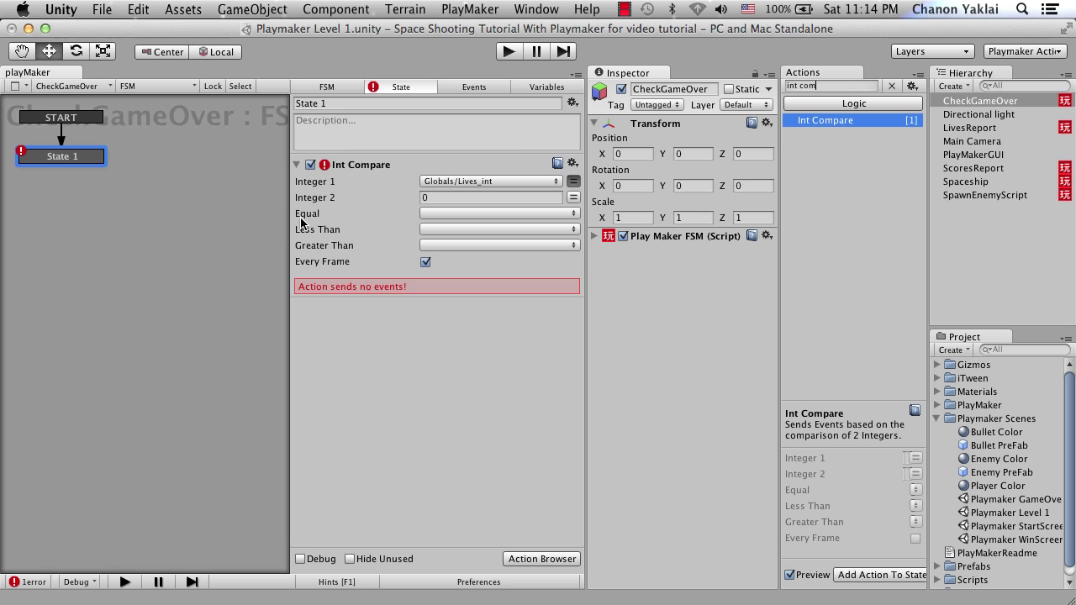
Create an event named Load GameOver Level in the CheckGameOver FSM
left_click(447, 90)
left_click(419, 536)
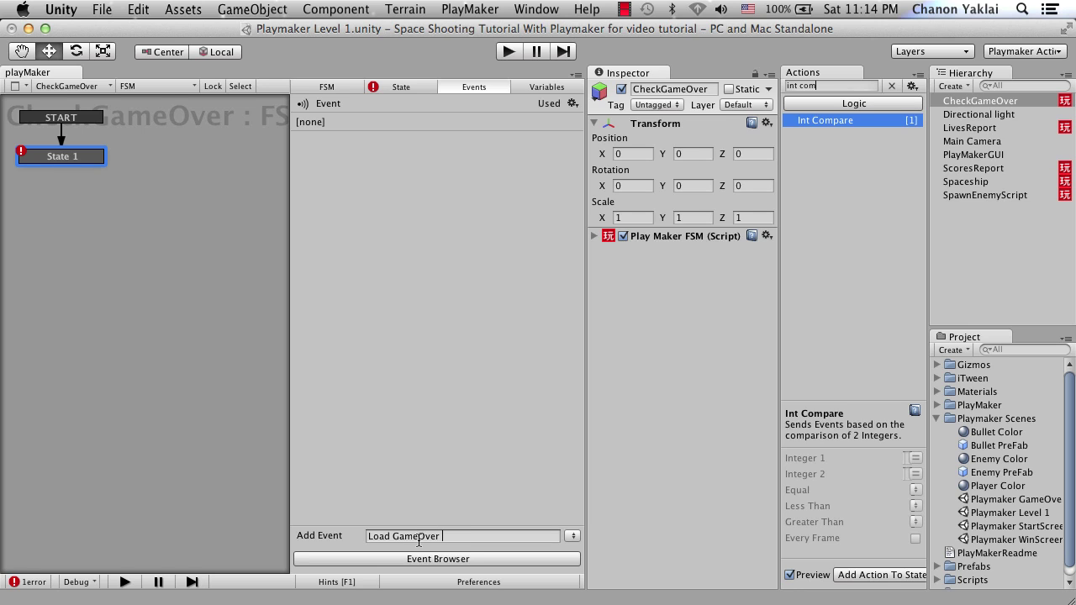
type("l")
key("Return")
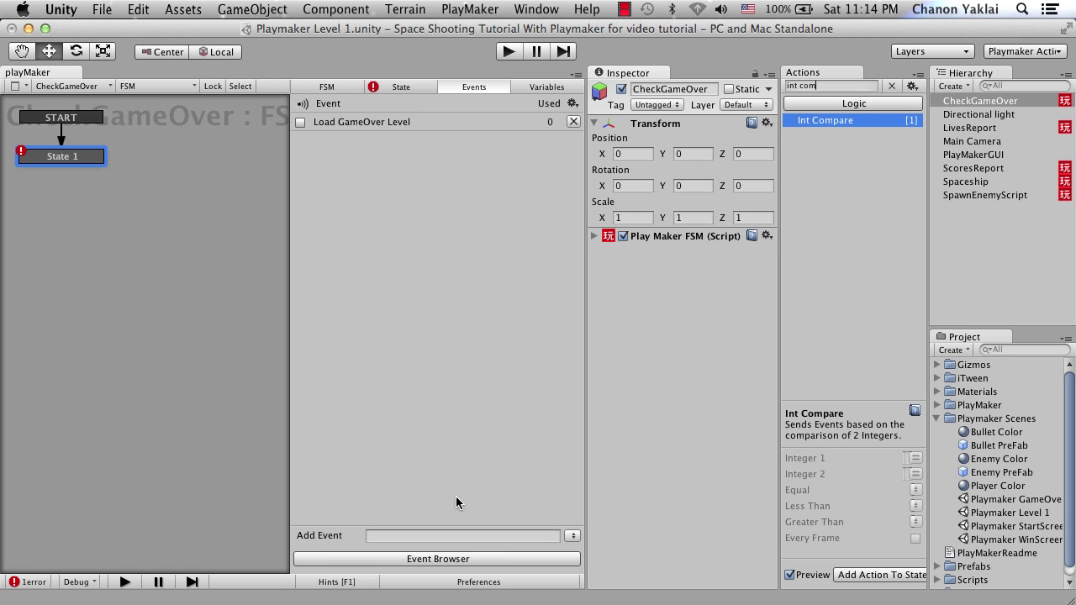
Assign the Load GameOver Level event to both Equal and Less Than in the Int Compare action
left_click(401, 87)
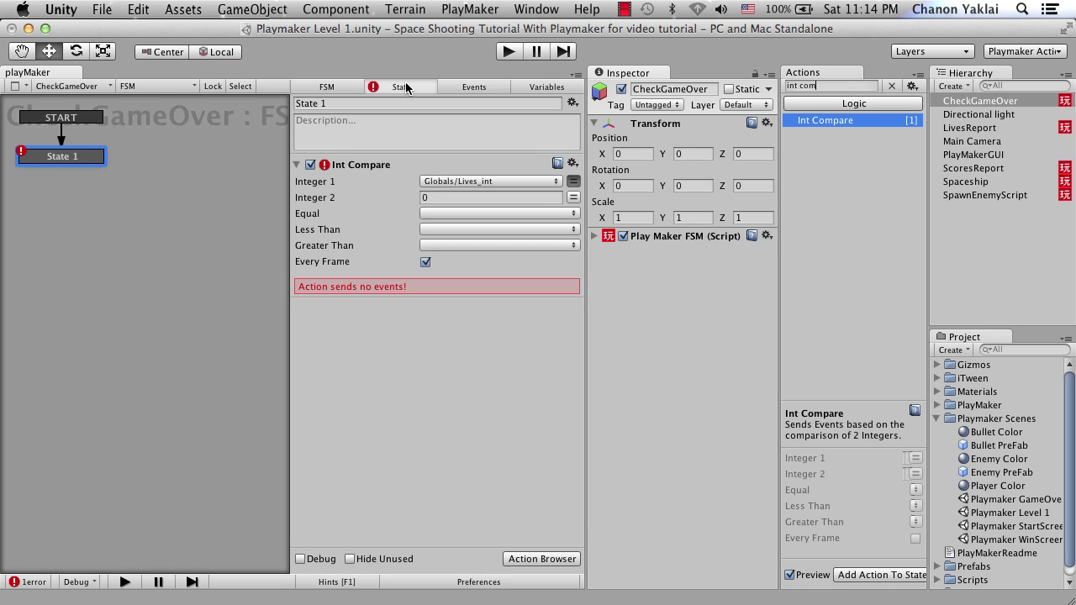
left_click(452, 214)
left_click(454, 242)
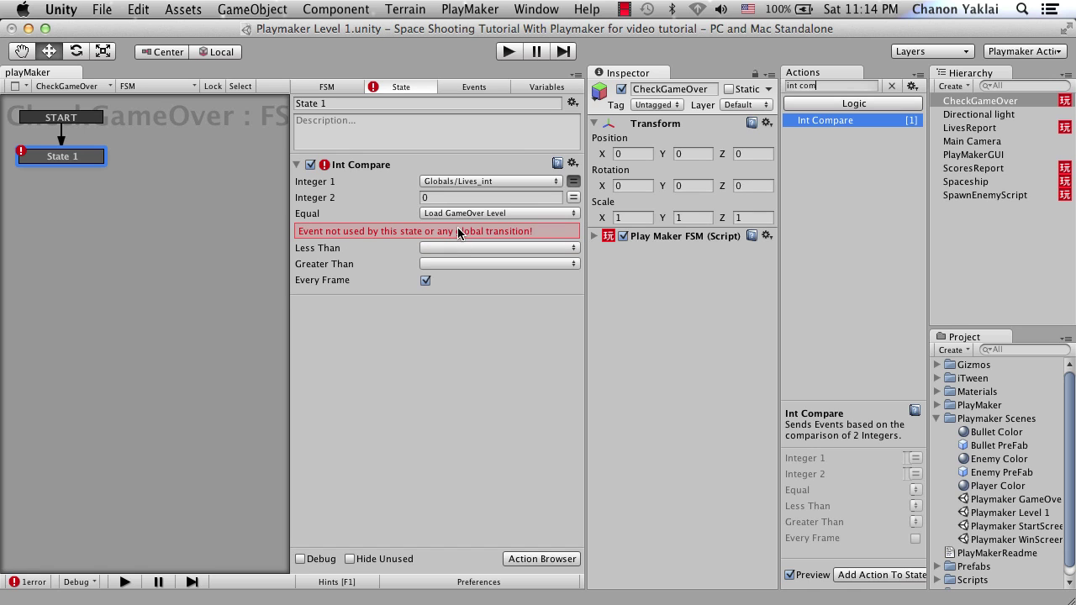
left_click(458, 248)
left_click(461, 277)
left_click(425, 298)
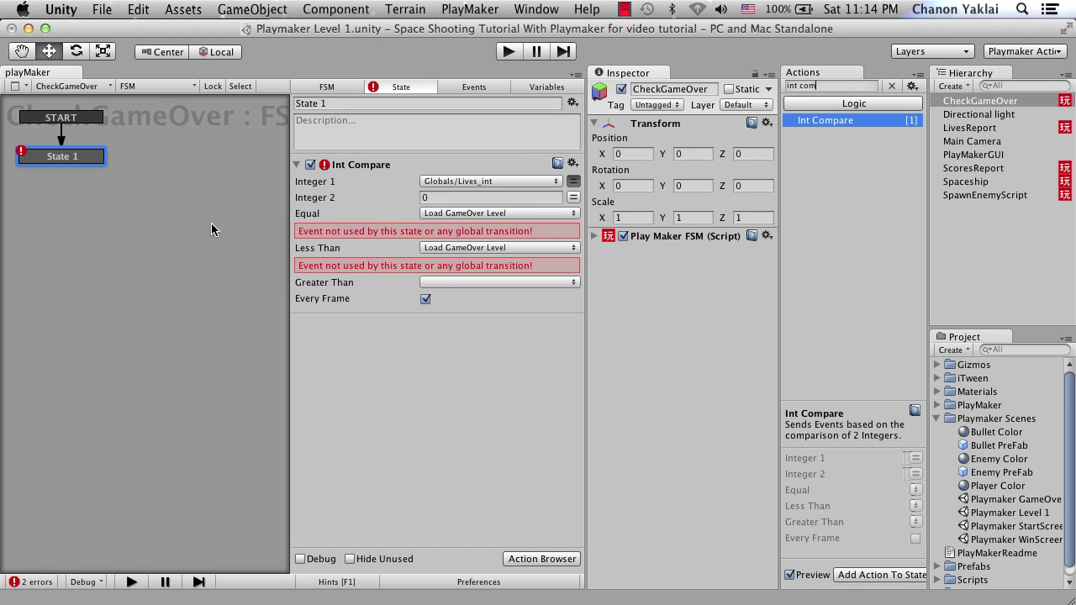
Add a Load GameOver Level transition to State 1 of the CheckGameOver FSM
left_click(157, 217)
right_click(86, 159)
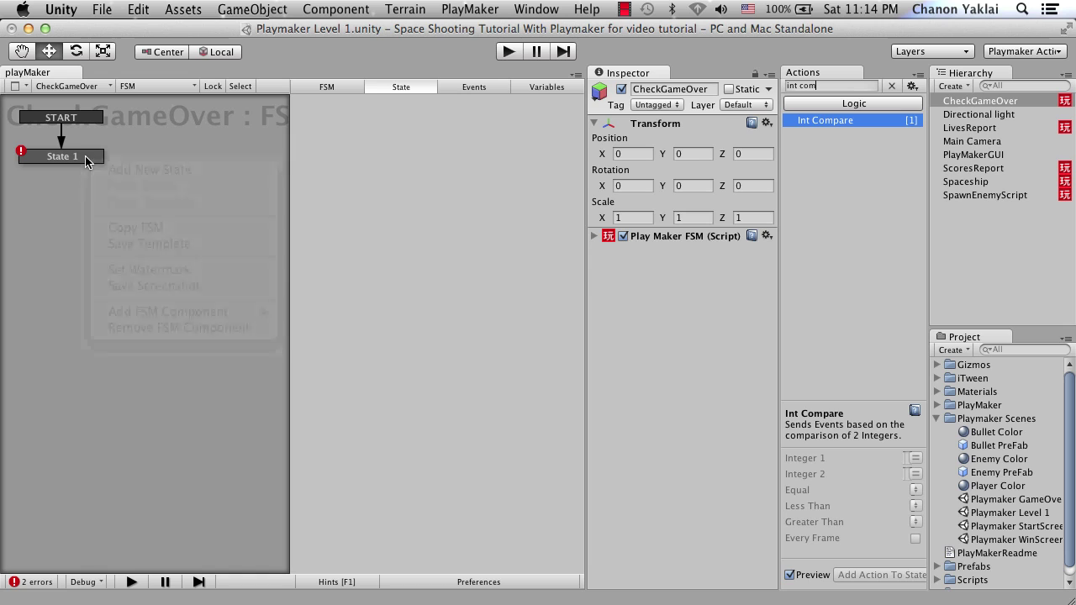
right_click(86, 160)
mouse_move(142, 165)
left_click(345, 166)
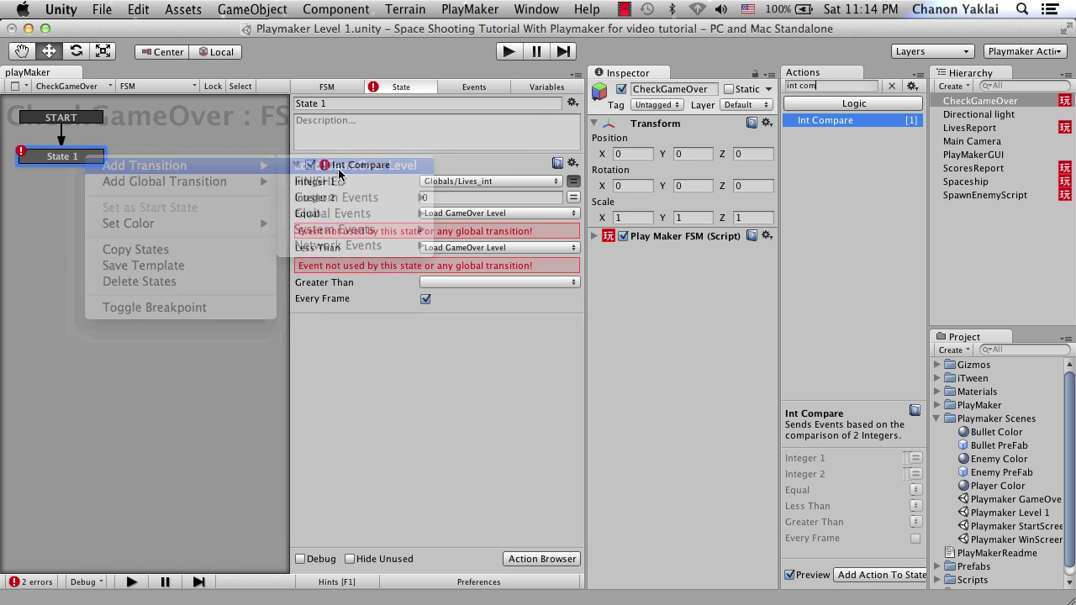
Create a second state in the CheckGameOver FSM and place it below and beside State 1
right_click(157, 213)
left_click(173, 220)
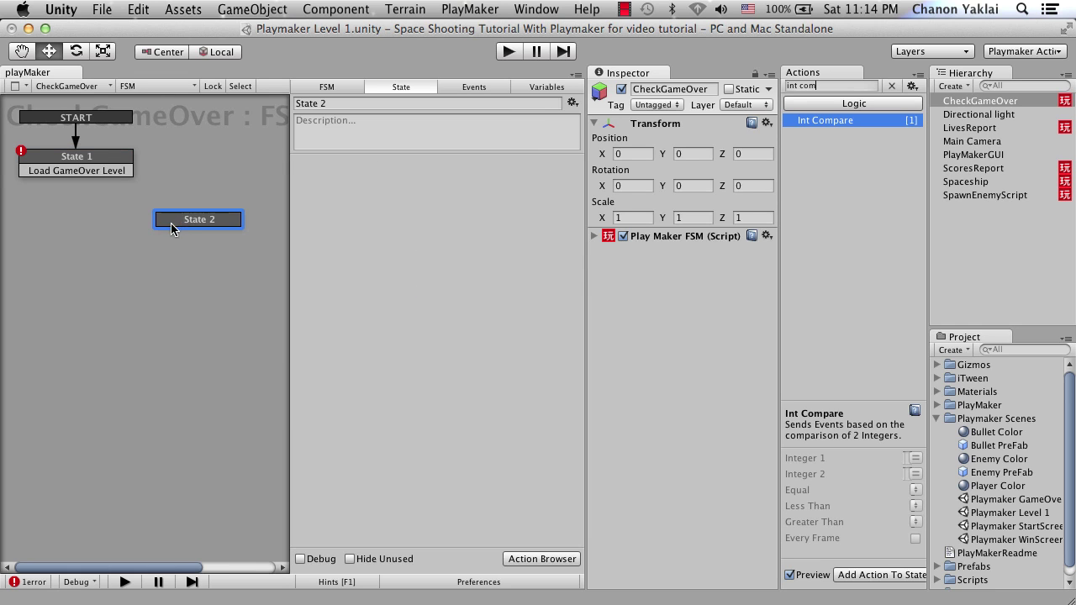
left_click_drag(170, 223, 198, 212)
Rename State 1 as CheckGameOver State
left_click(76, 160)
left_click(364, 103)
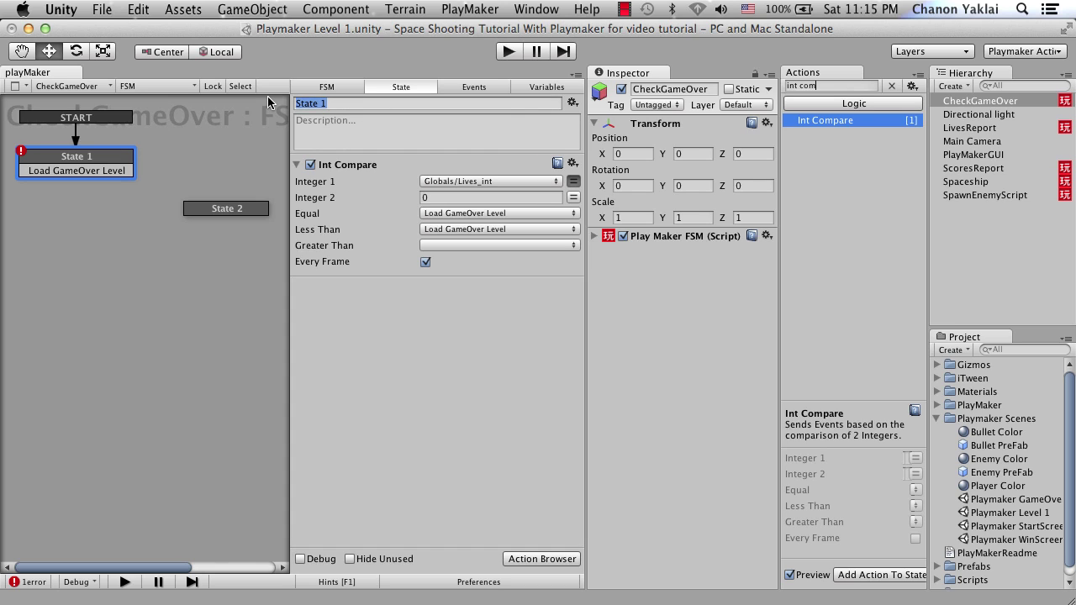
key("BackSpace")
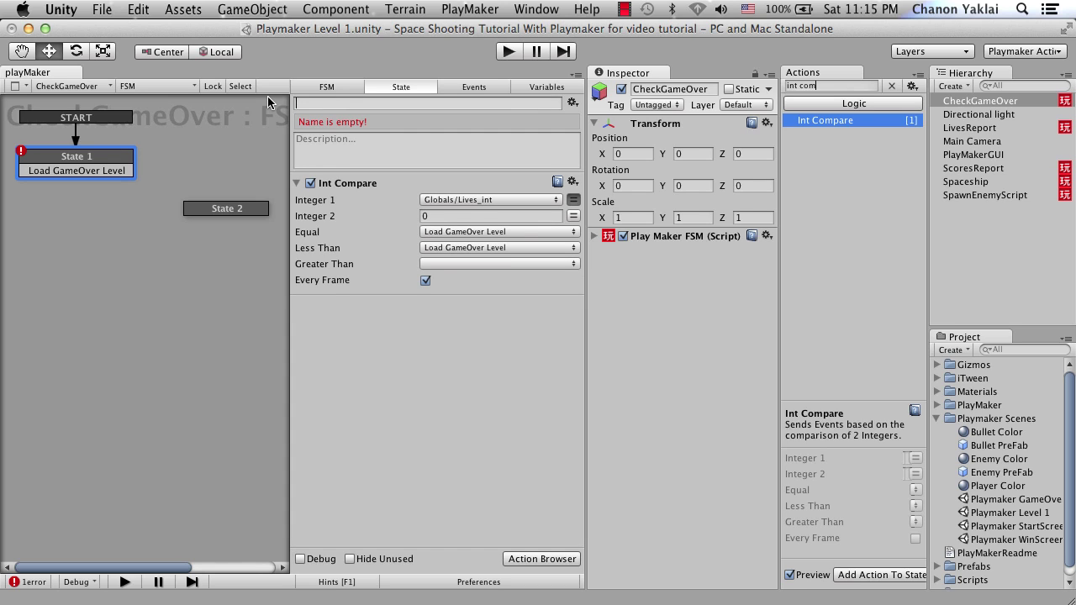
type("Check")
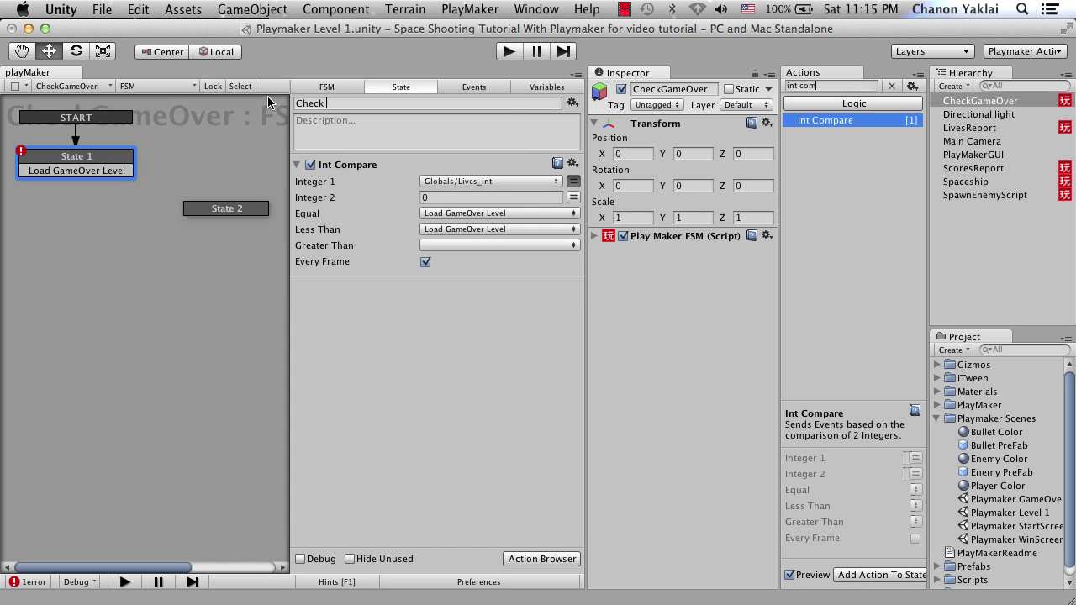
key("BackSpace")
type("kGameOver State")
key("Return")
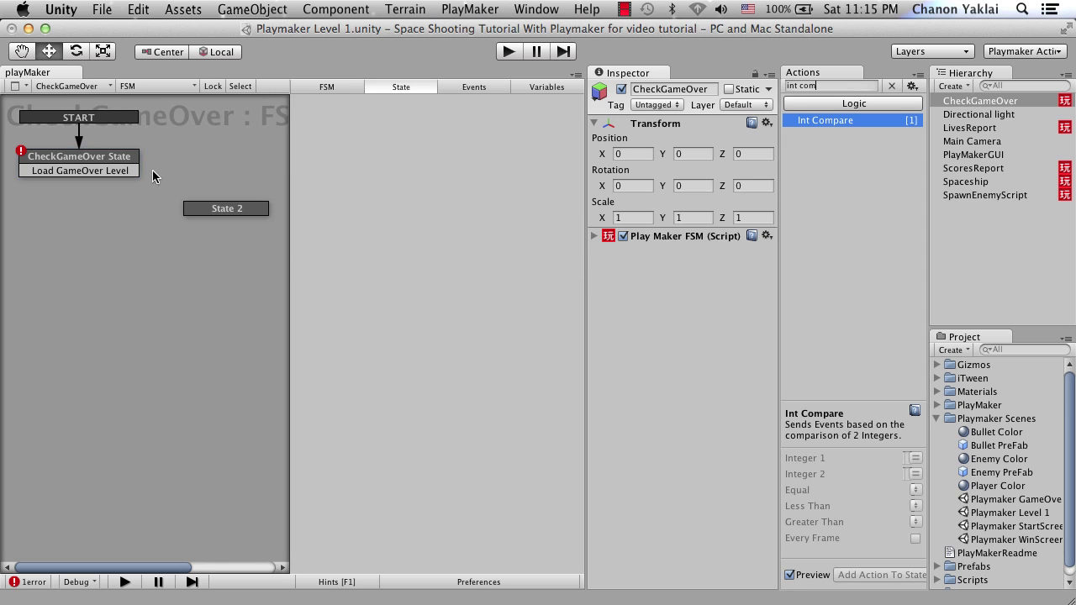
Link the Load GameOver Level transition of CheckGameOver State to State 2
left_click_drag(130, 172, 162, 222)
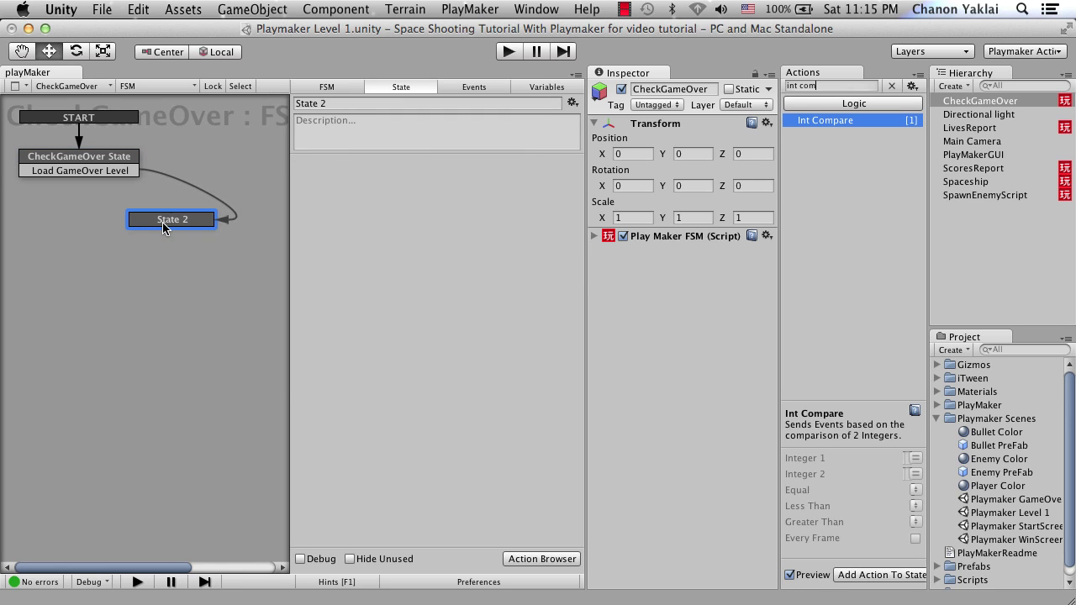
right_click(163, 222)
mouse_move(196, 233)
left_click(398, 168)
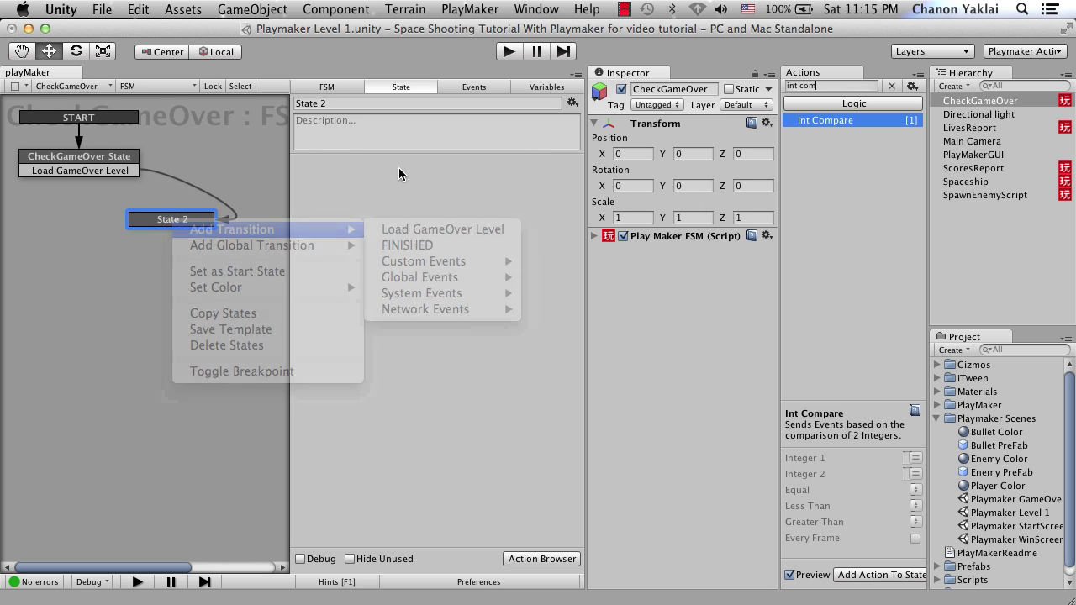
Add a Load Level Num action to State 2 with Level Index 2 and Dont Destroy On Load disabled
left_click(832, 86)
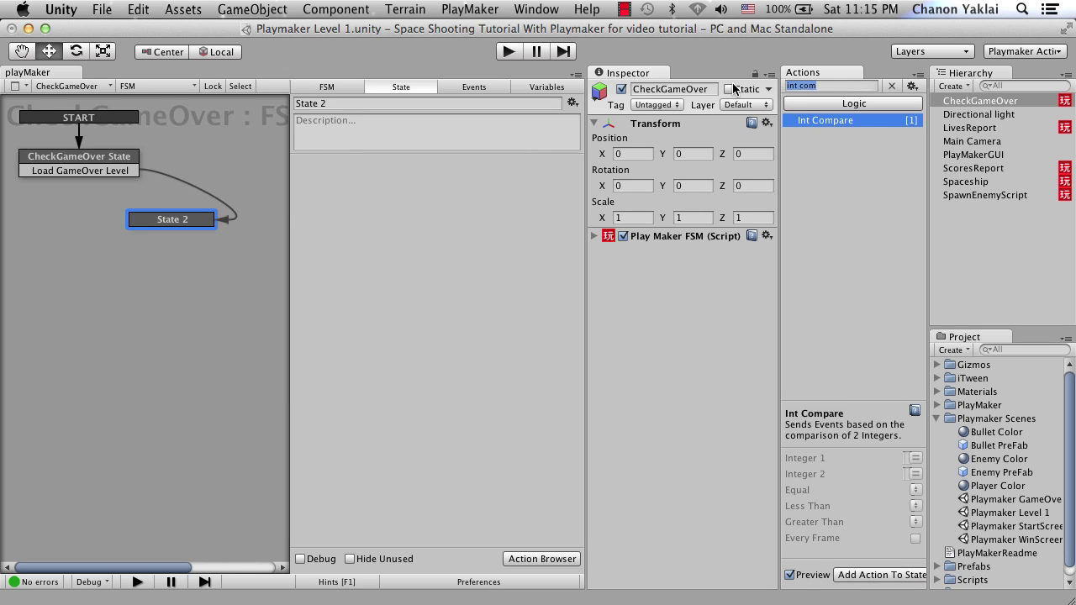
type("load")
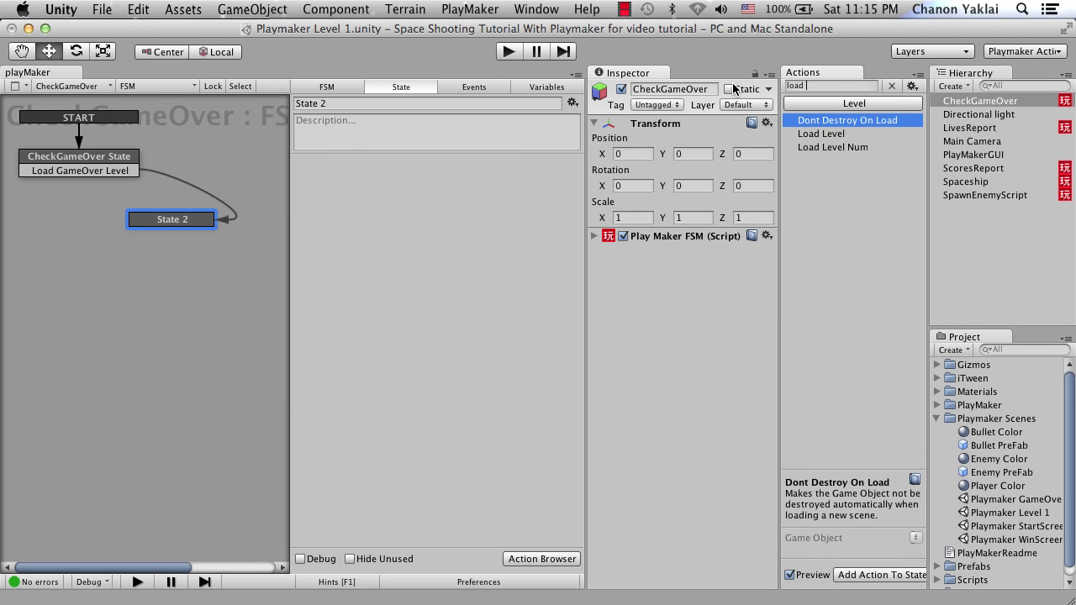
double_click(832, 147)
left_click(476, 182)
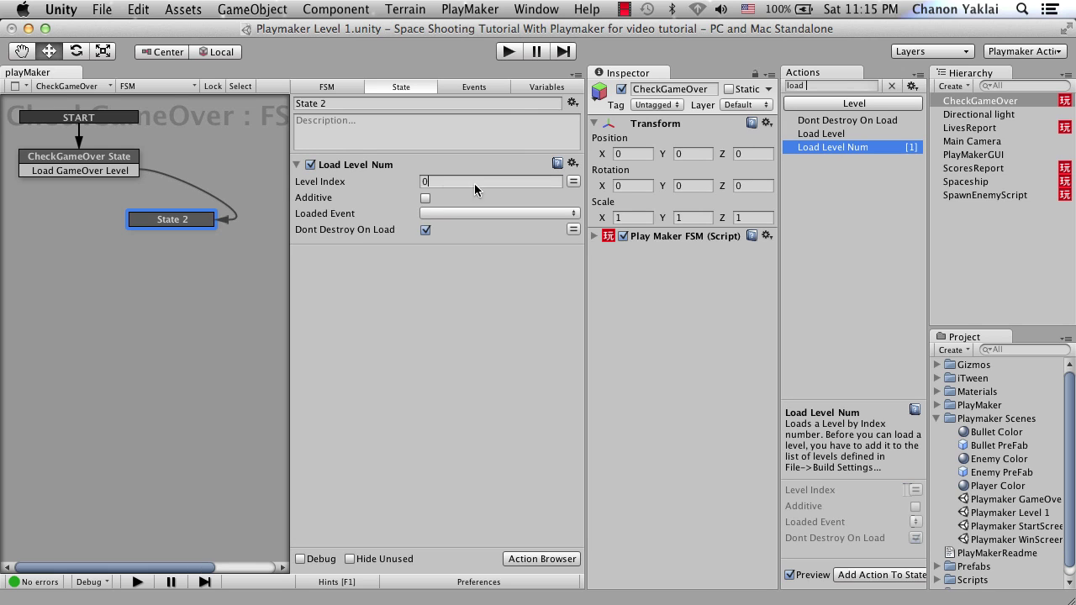
type("2")
left_click(221, 230)
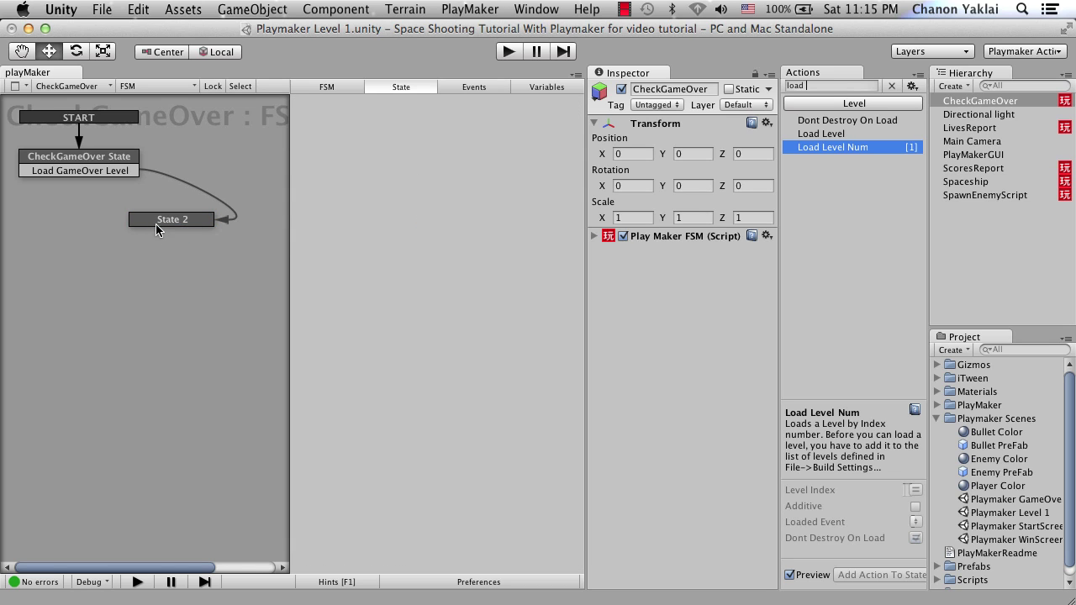
Rename State 2 as Load GameOver Level and reposition it in the FSM graph
left_click(155, 224)
left_click(362, 102)
type("Load")
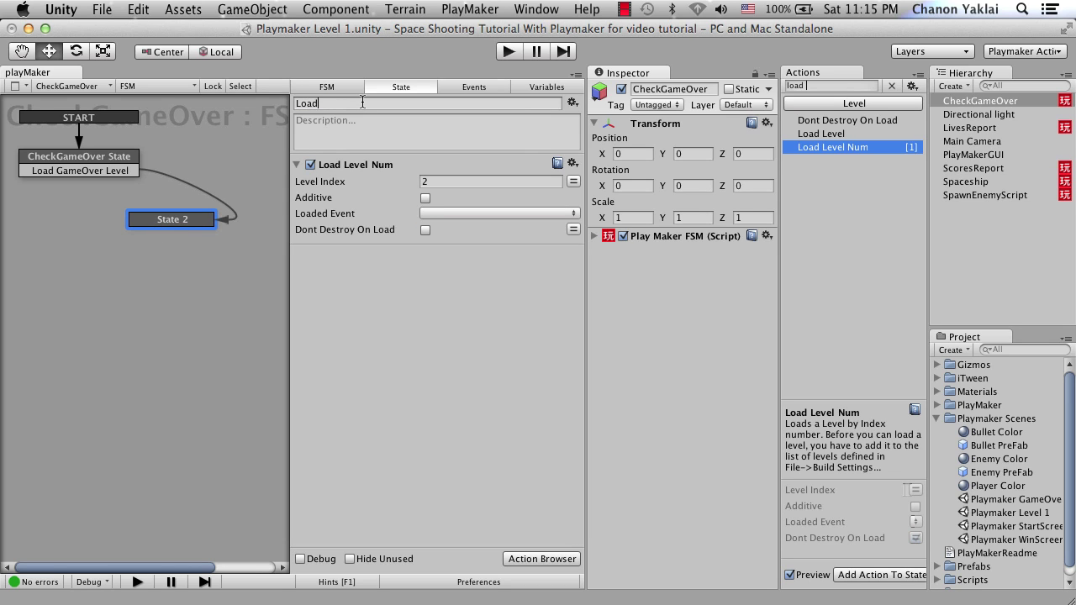
type(" GameOver Level")
key("Return")
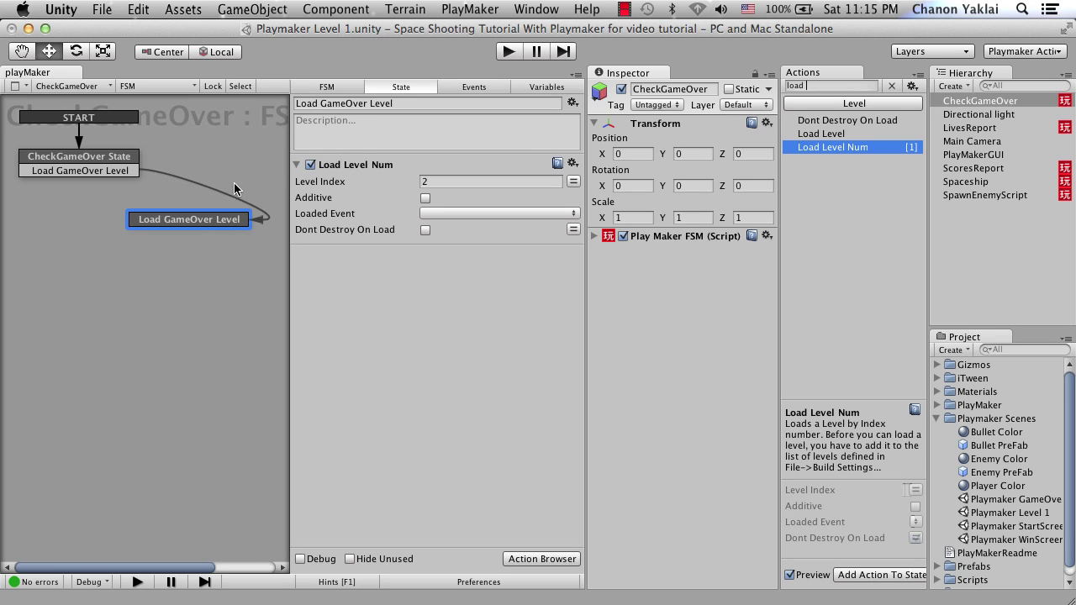
left_click_drag(220, 228, 181, 241)
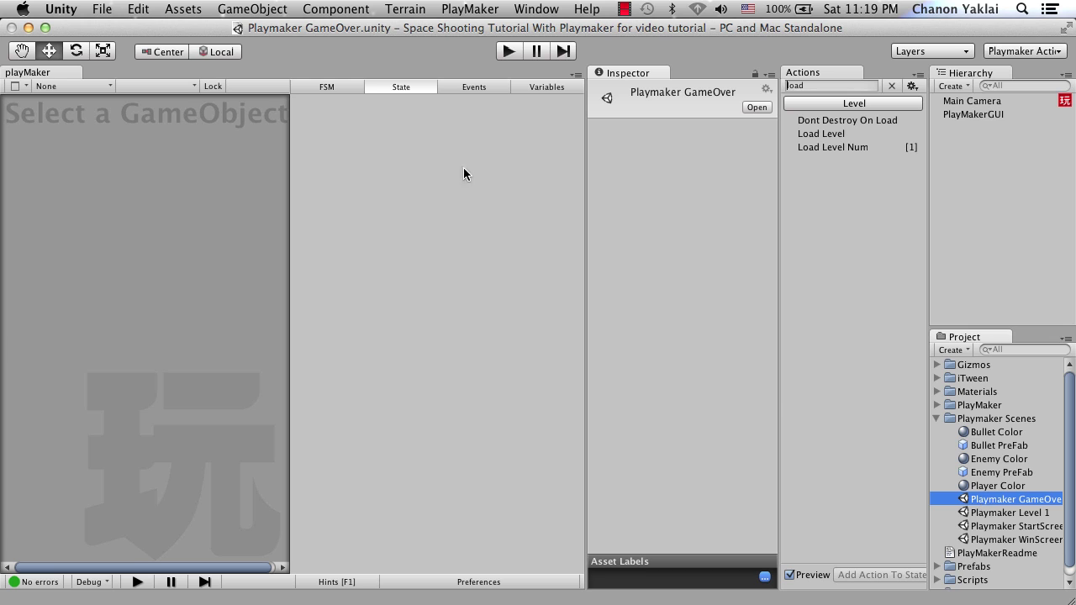
Add the open Playmaker GameOver scene to the Scenes In Build list in the Build Settings
left_click(102, 9)
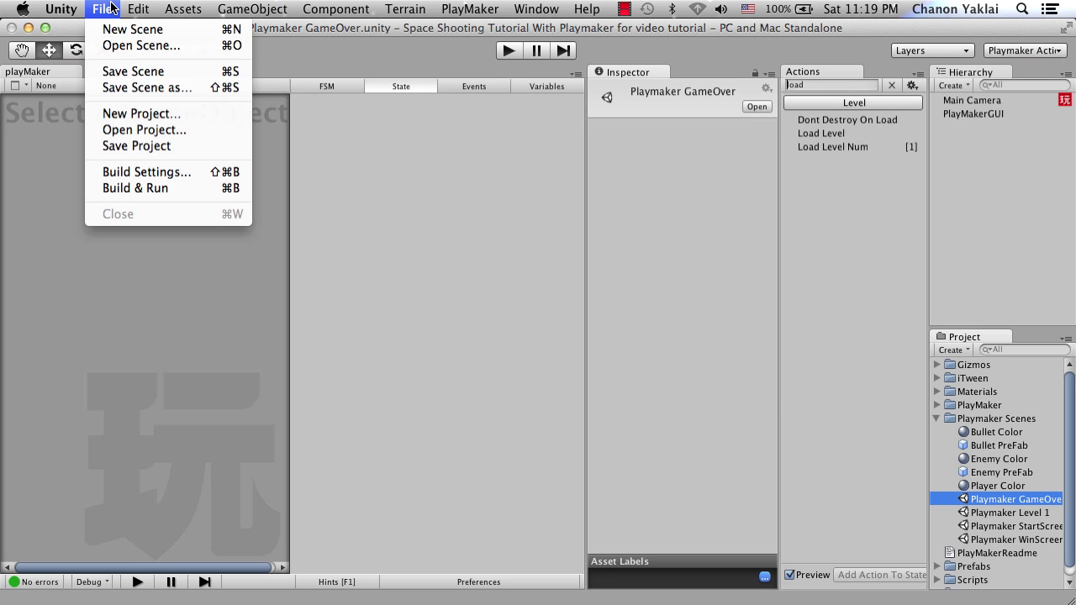
left_click(183, 172)
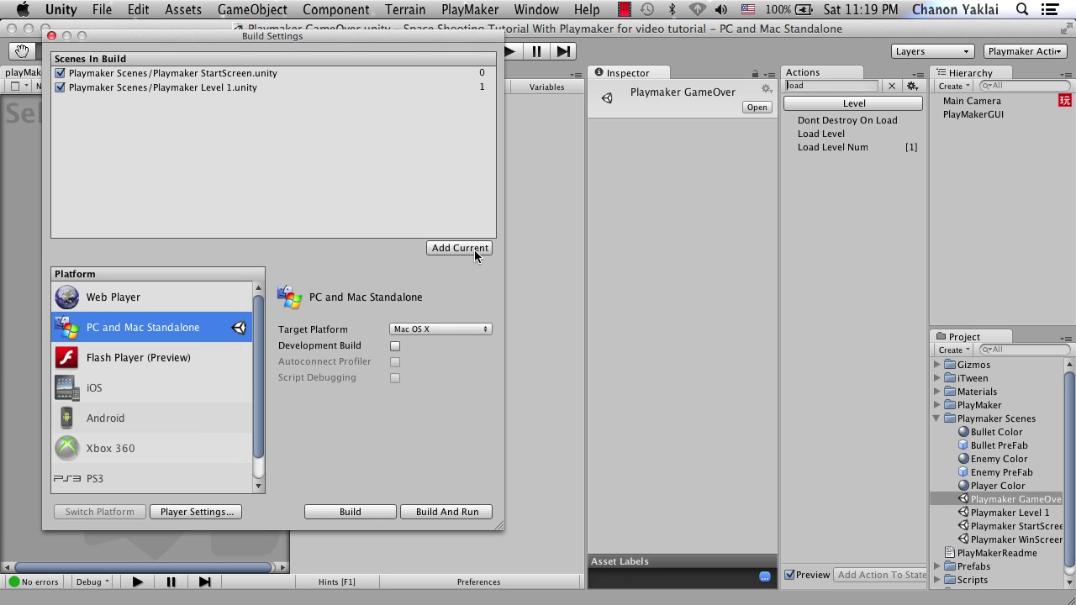
left_click(1007, 501)
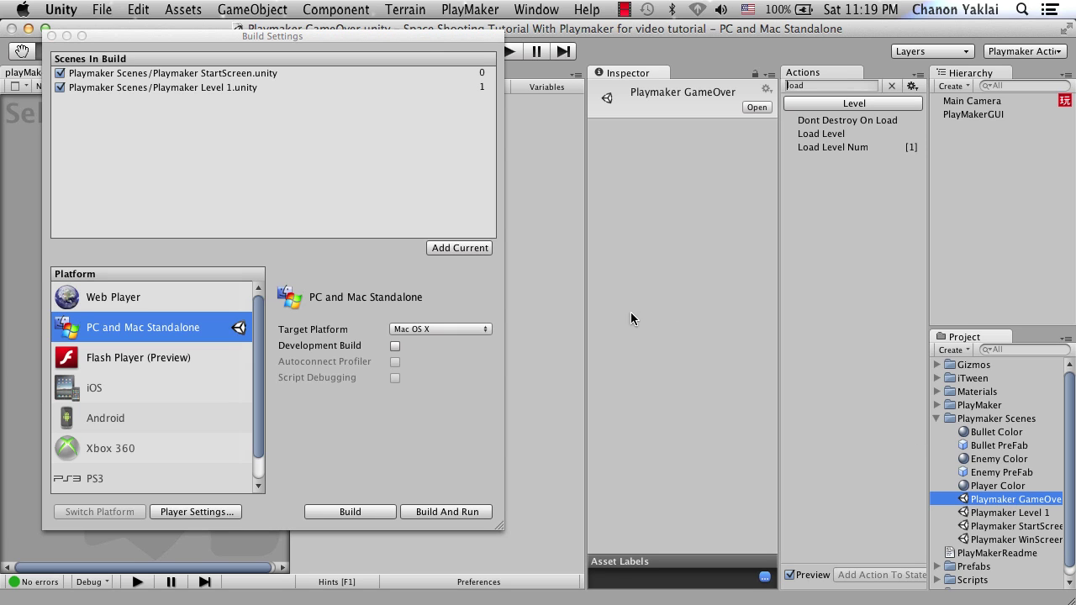
left_click(480, 248)
left_click(479, 248)
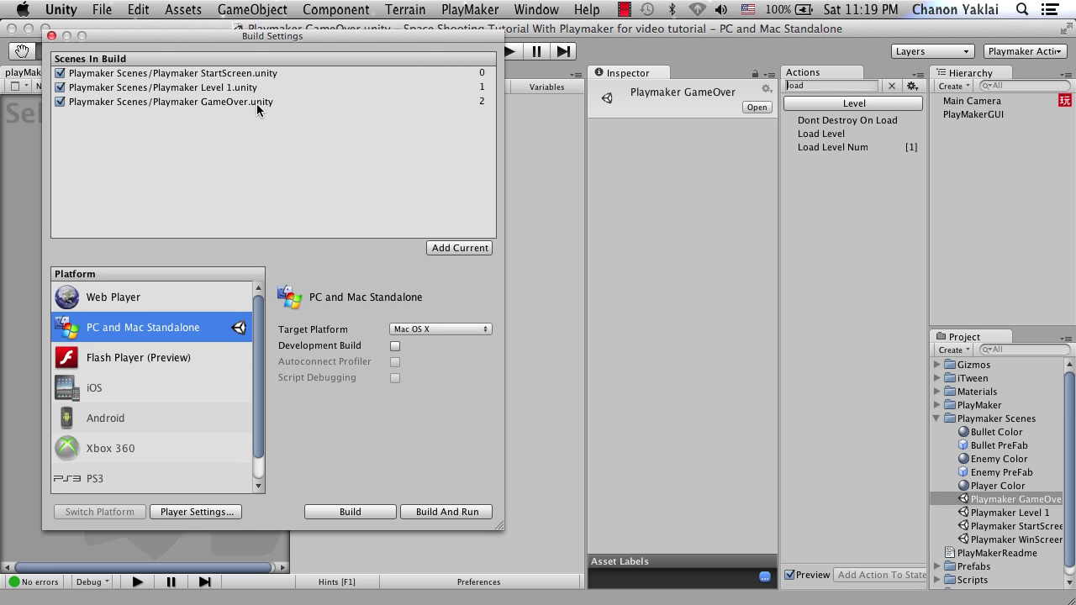
Open the Playmaker Level 1 scene and add it to the build's scene list
left_click(1009, 515)
double_click(1009, 515)
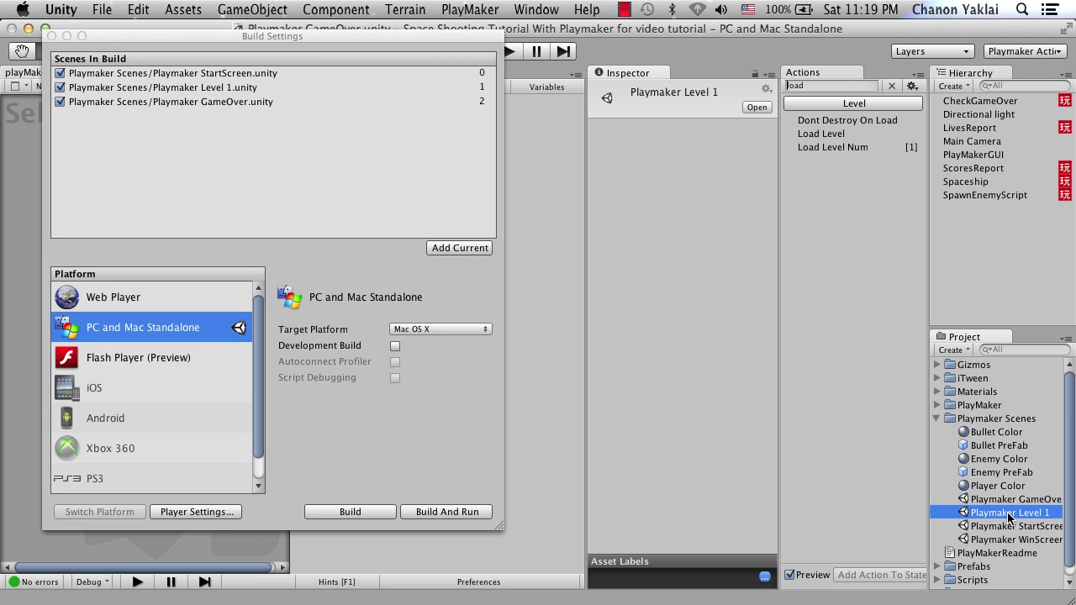
left_click(479, 248)
left_click(480, 249)
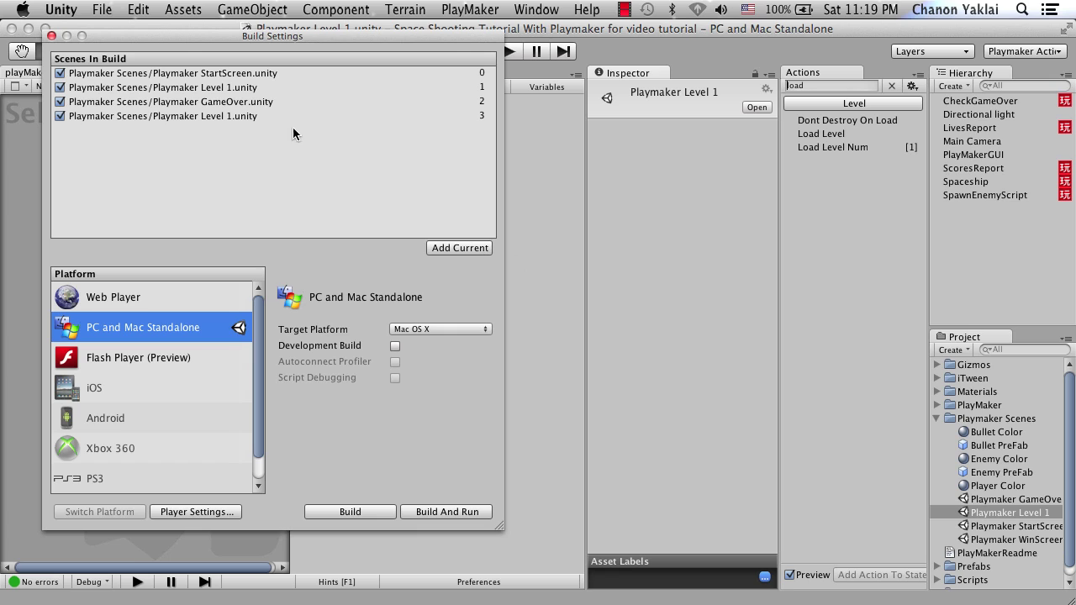
Remove the duplicate Playmaker Level 1 entry at index 3 from the build's scene list
left_click(246, 116)
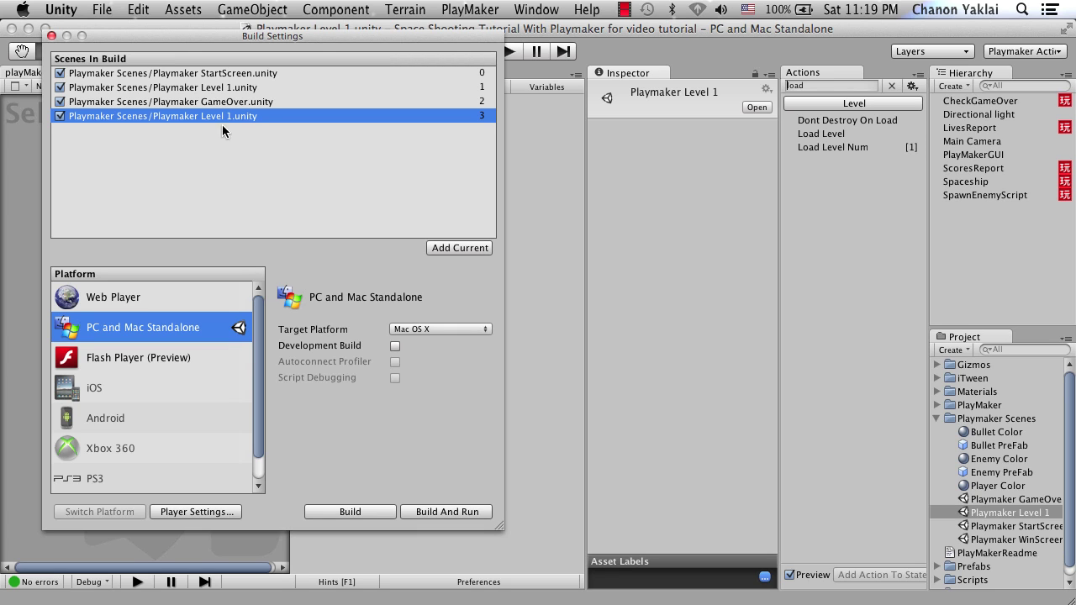
left_click(231, 100)
left_click(239, 116)
key("BackSpace")
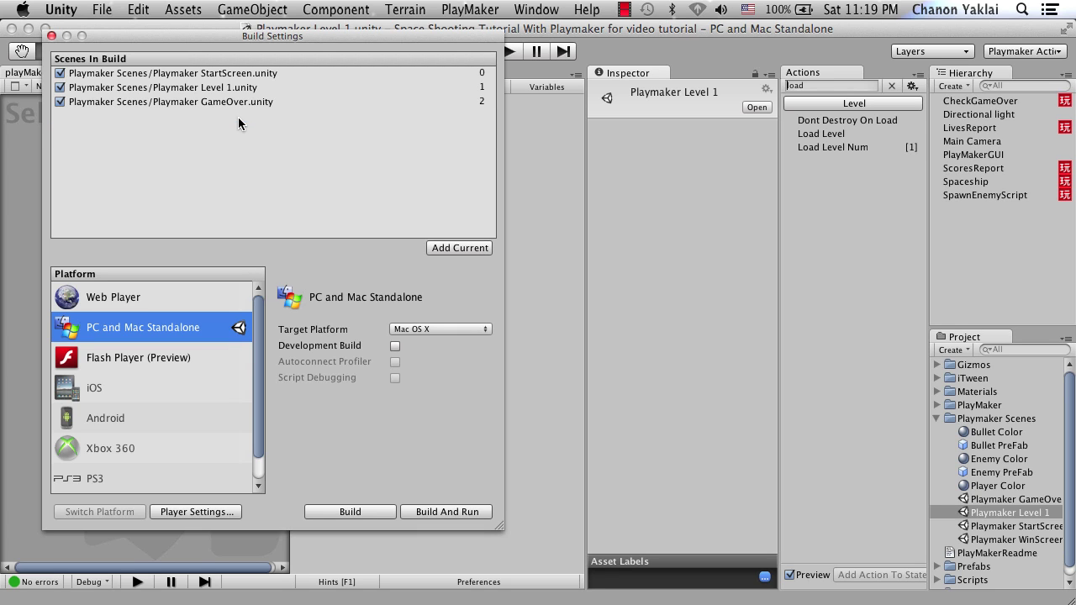
left_click(227, 102)
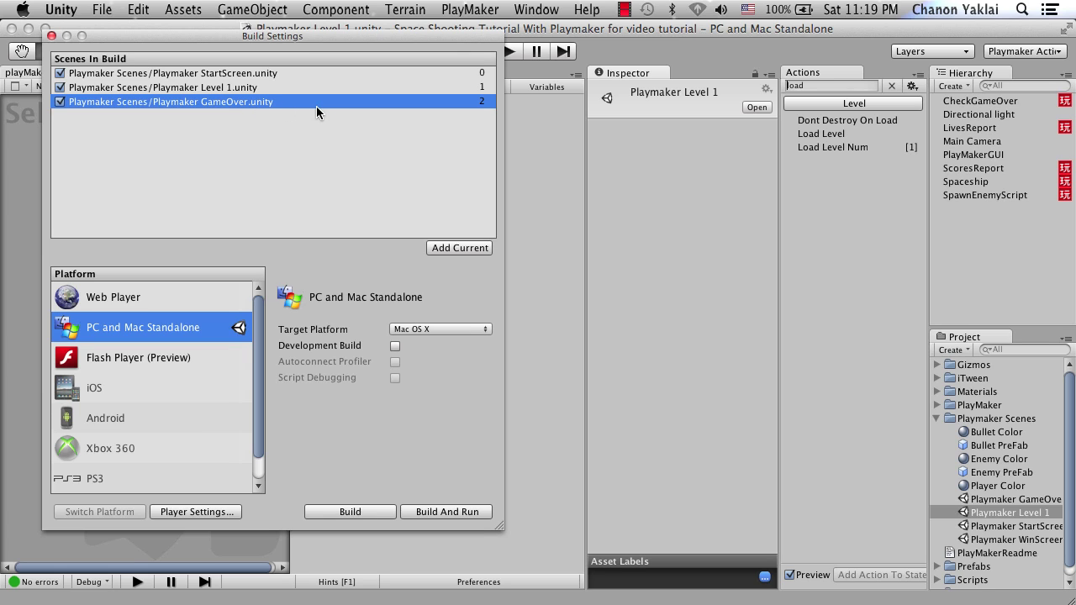
Test-run Playmaker Level 1 with the Build Settings closed, and stop the playback
left_click(510, 52)
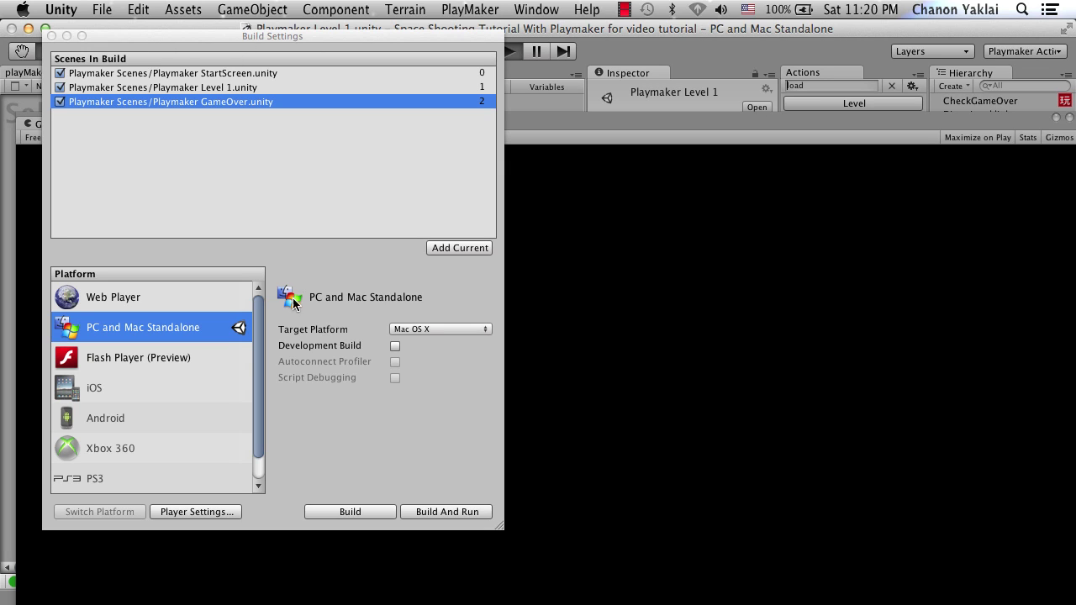
left_click(52, 37)
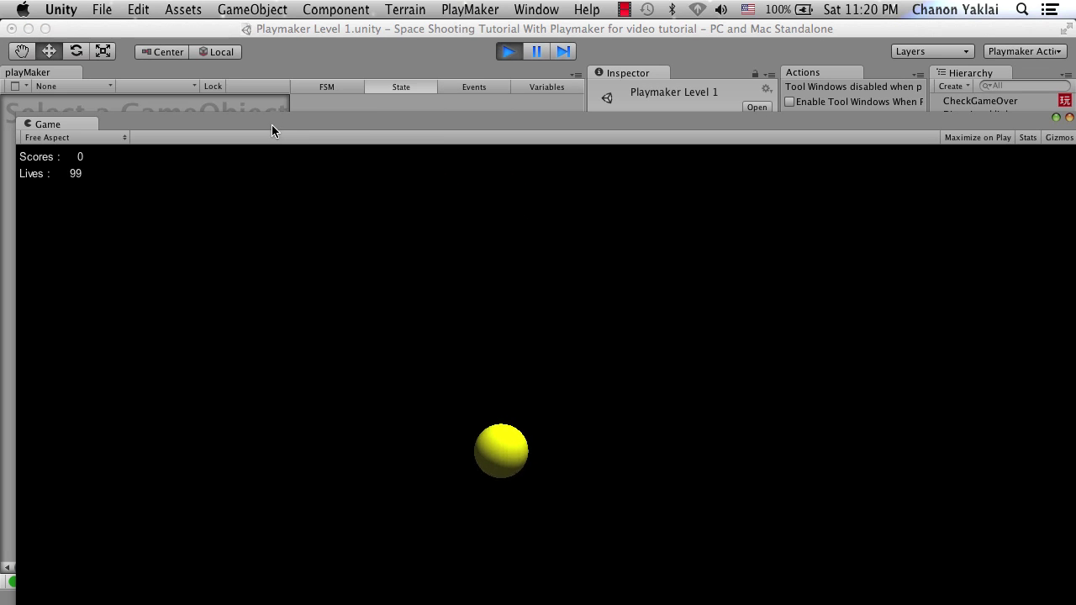
double_click(271, 127)
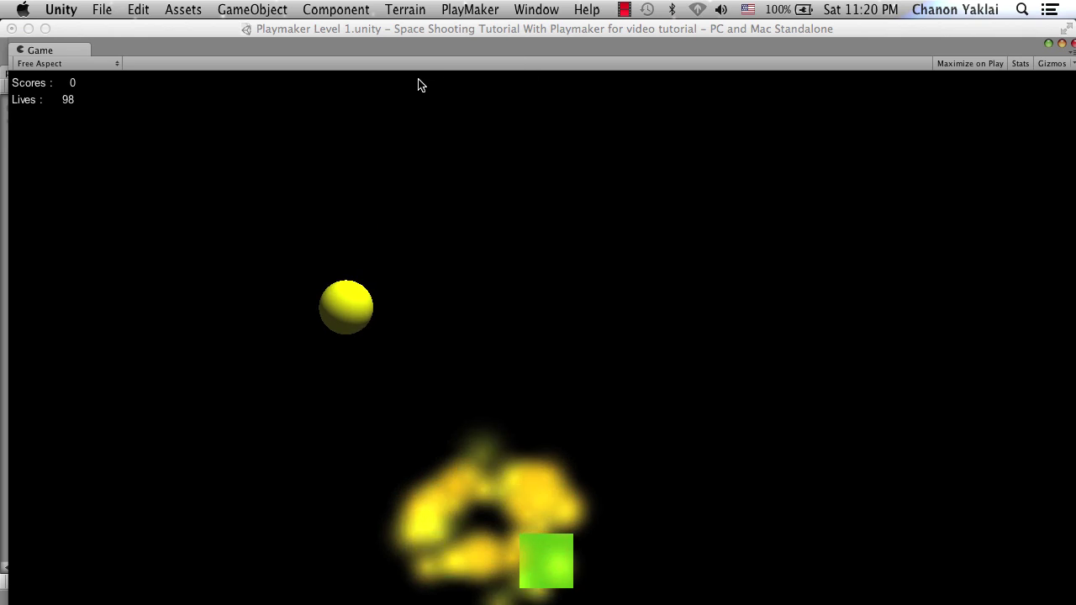
double_click(511, 44)
left_click(603, 62)
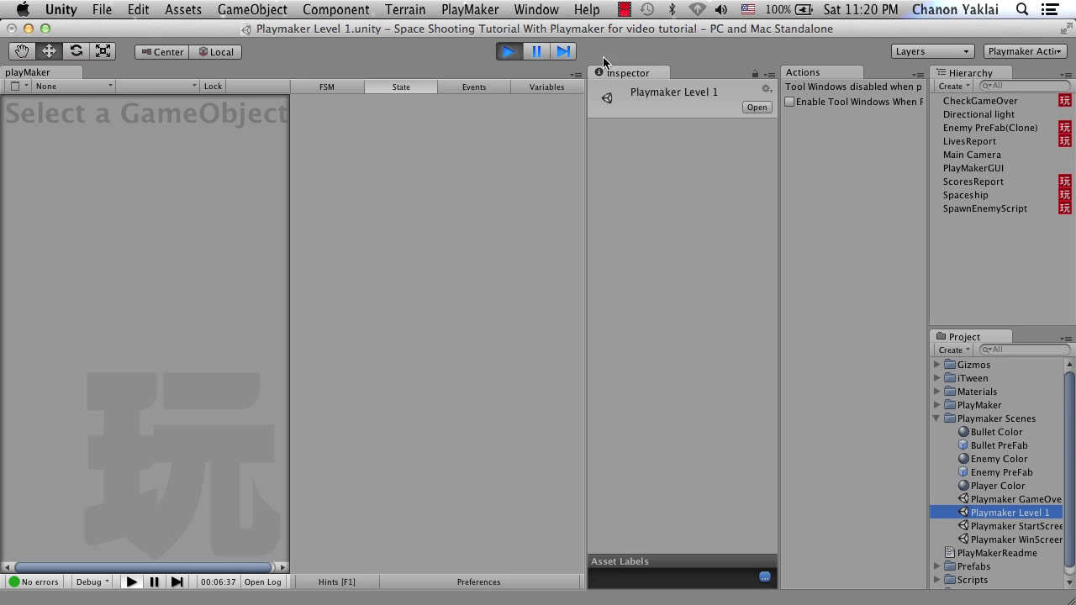
left_click(508, 51)
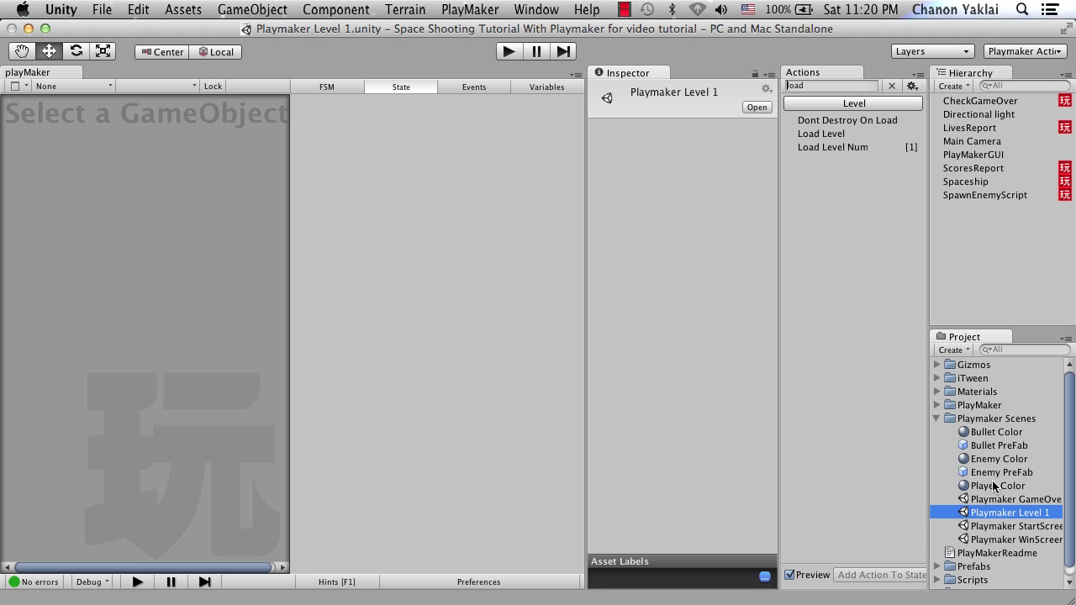
Open the Playmaker StartScreen scene, run it and start the game from there
left_click(1010, 528)
double_click(1010, 527)
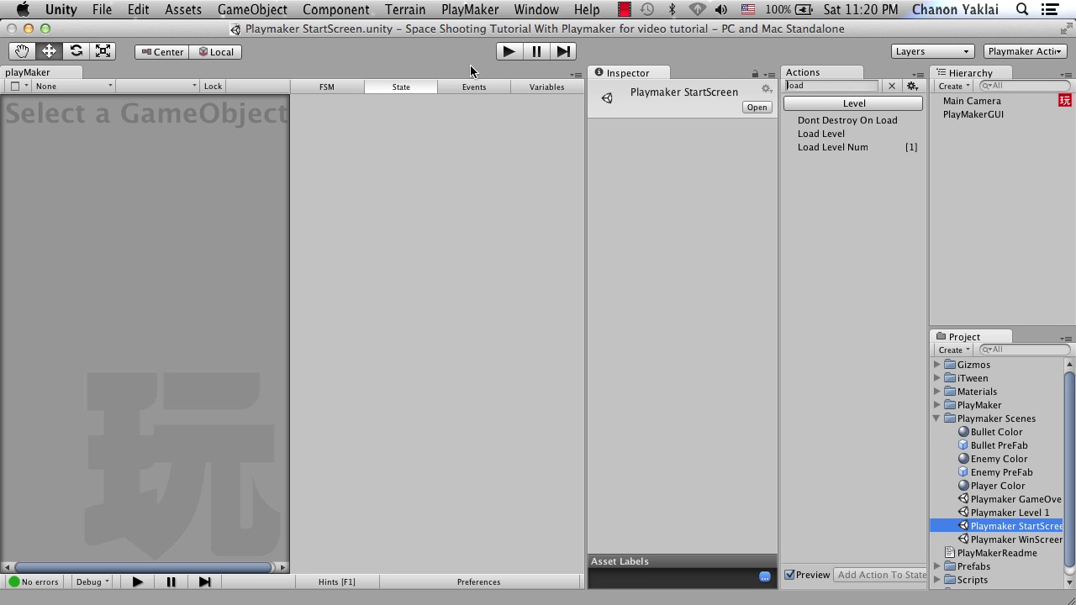
left_click(508, 52)
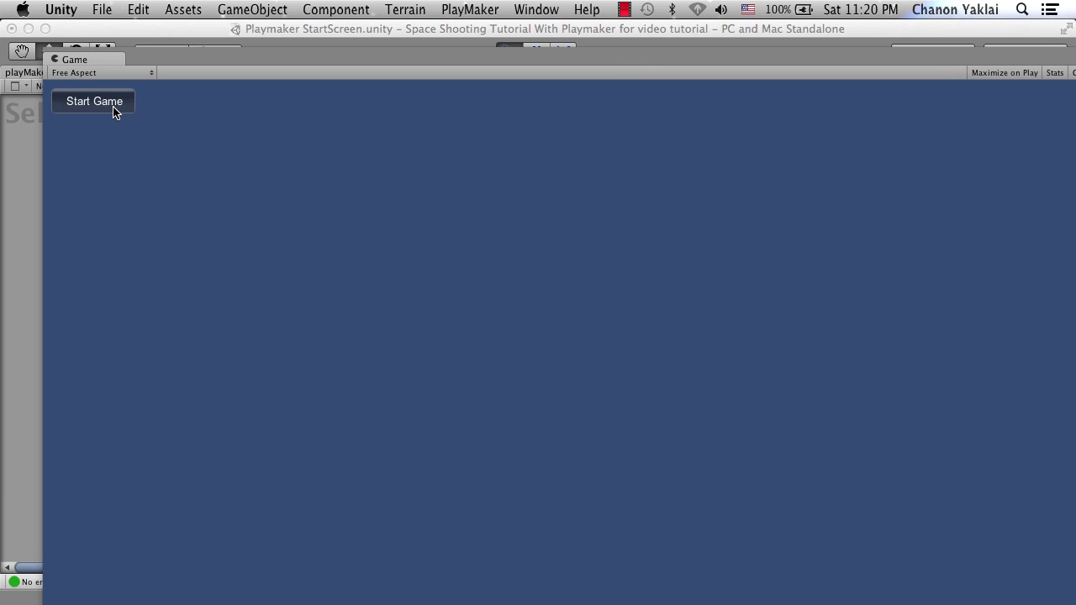
left_click(113, 108)
Play Level 1 by moving the spaceship and shooting at the enemies, and stop the playback
key("Left")
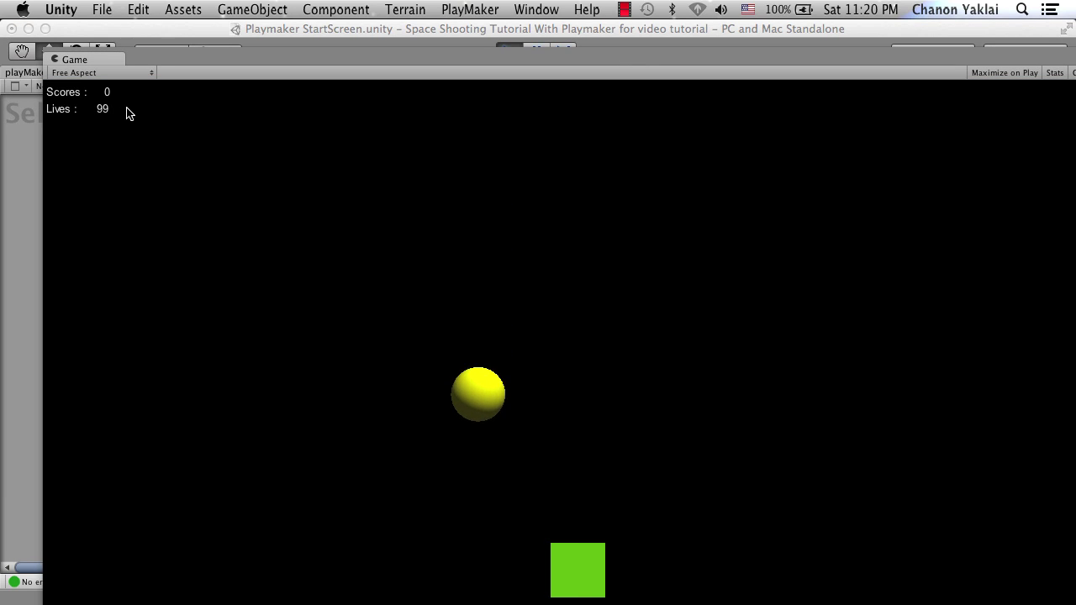
key("space")
key("Right")
key("space")
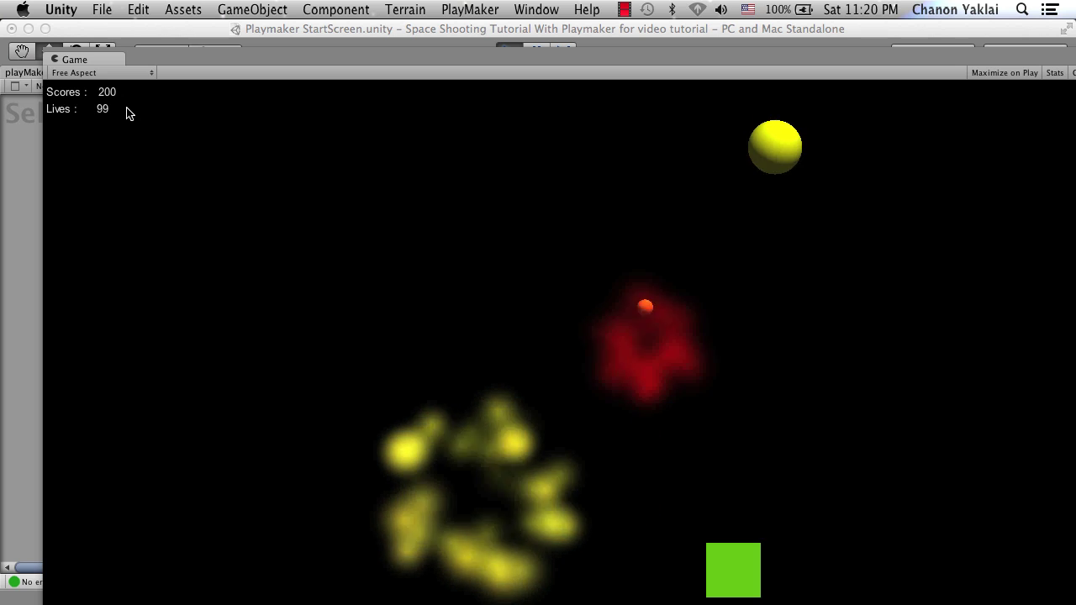
key("Left")
key("Right")
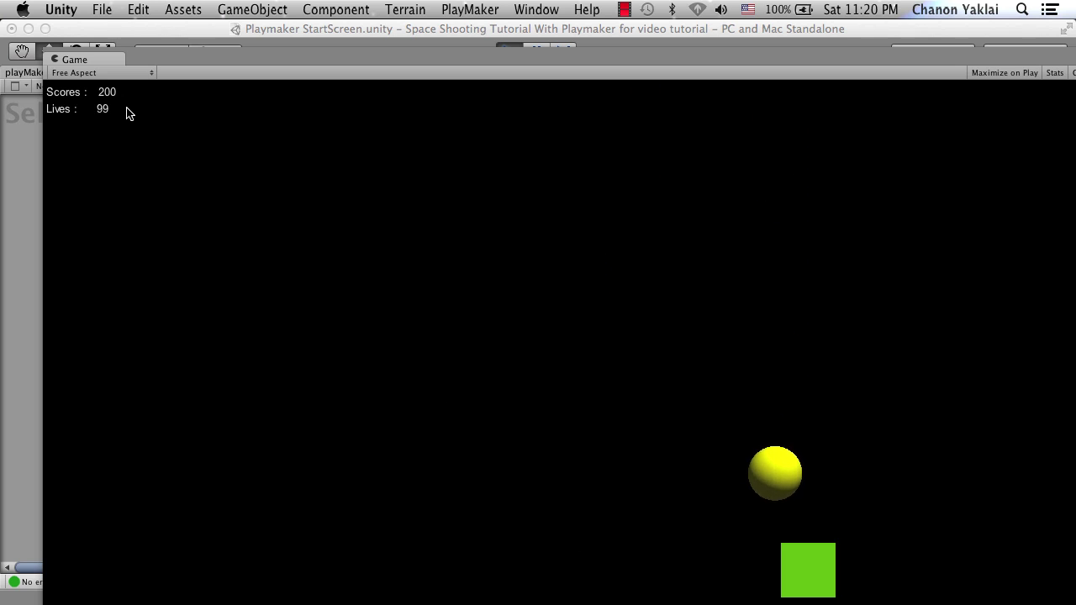
key("Left")
key("Left")
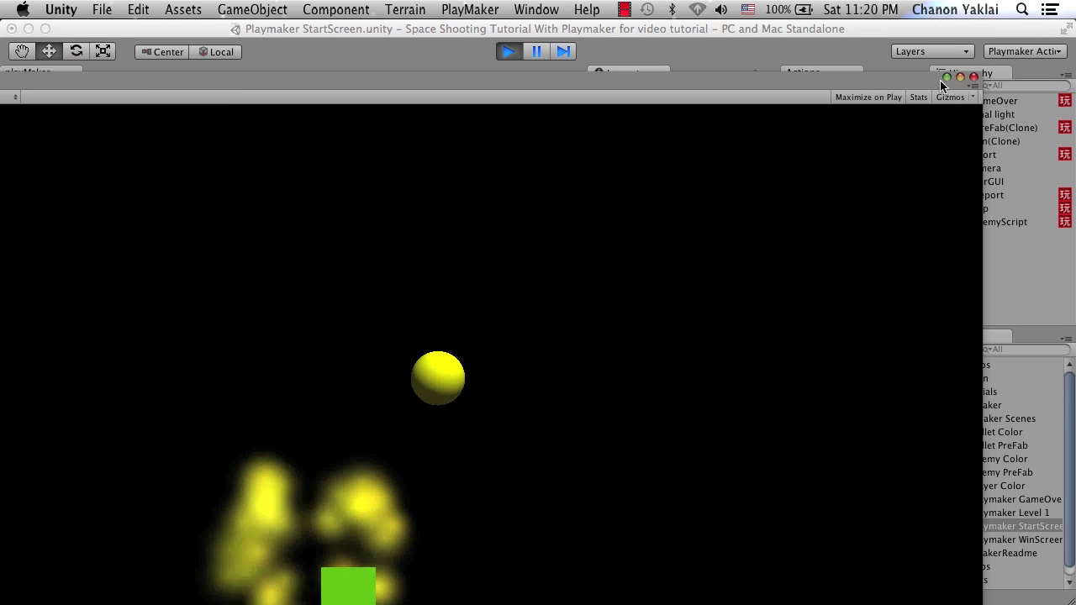
left_click(509, 51)
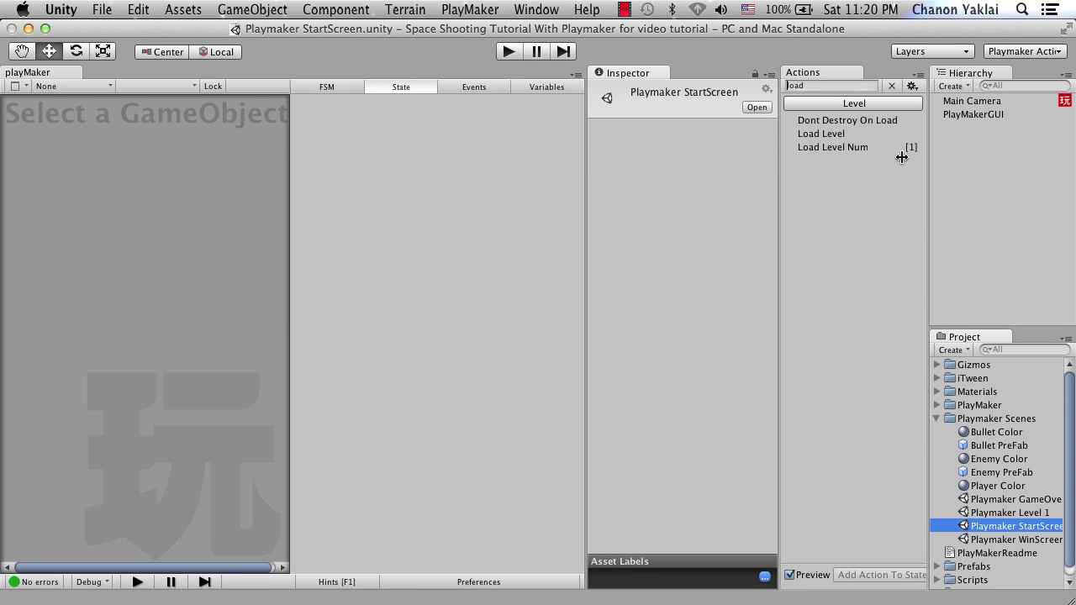
Open the Playmaker Level 1 scene and set the global variable Lives_int to 3
double_click(1012, 512)
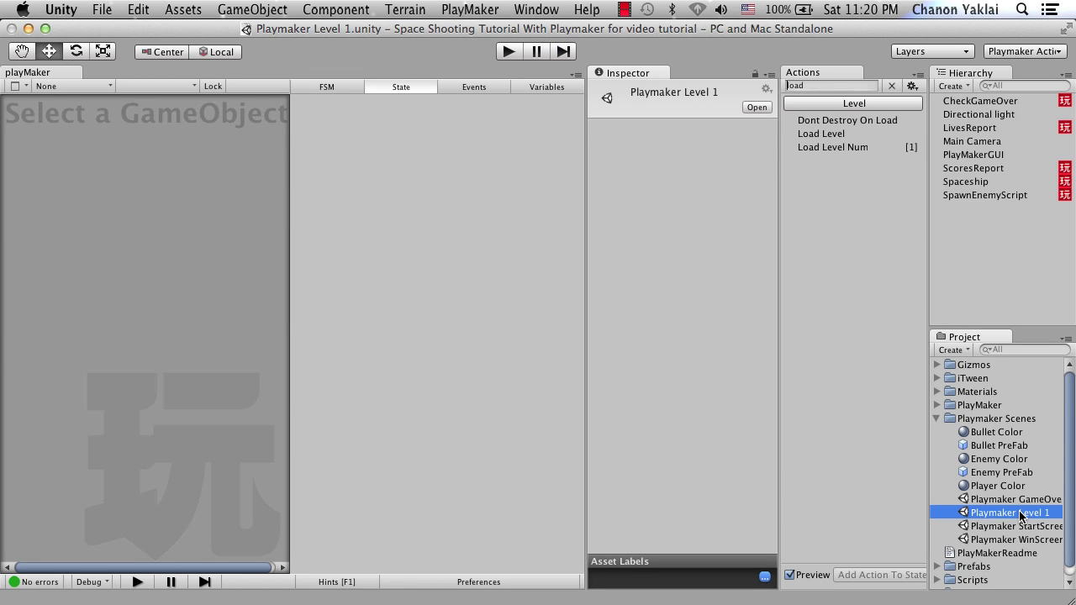
left_click(994, 118)
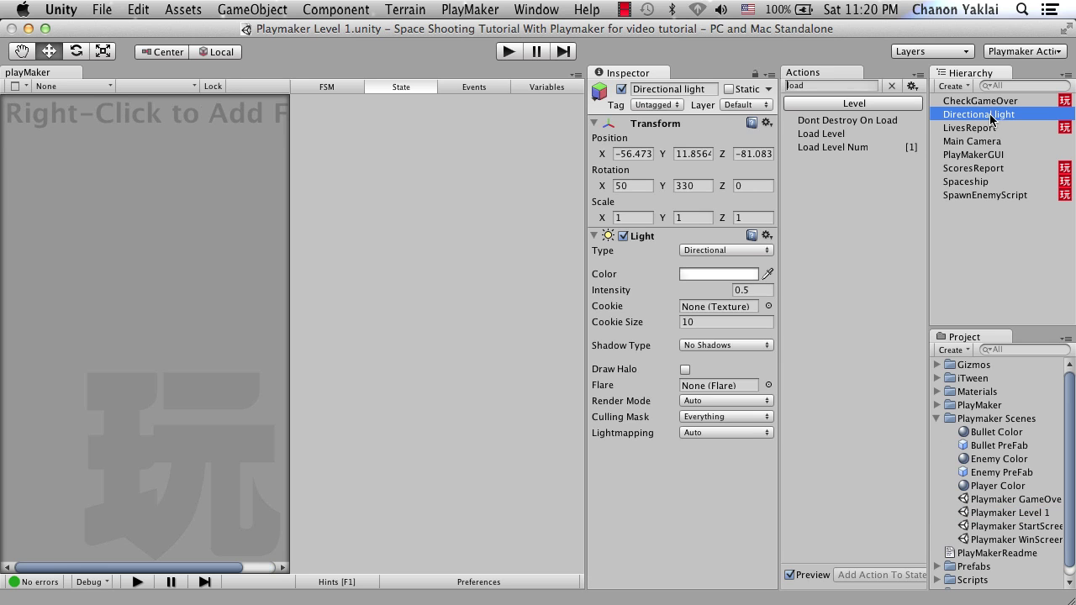
left_click(545, 86)
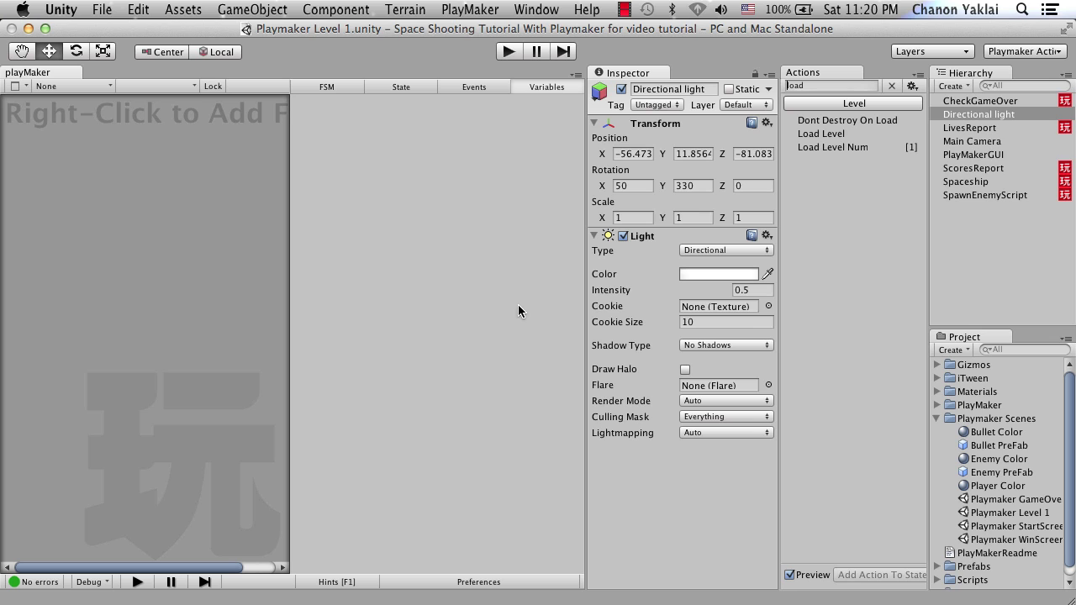
left_click(977, 141)
left_click(979, 154)
left_click(980, 168)
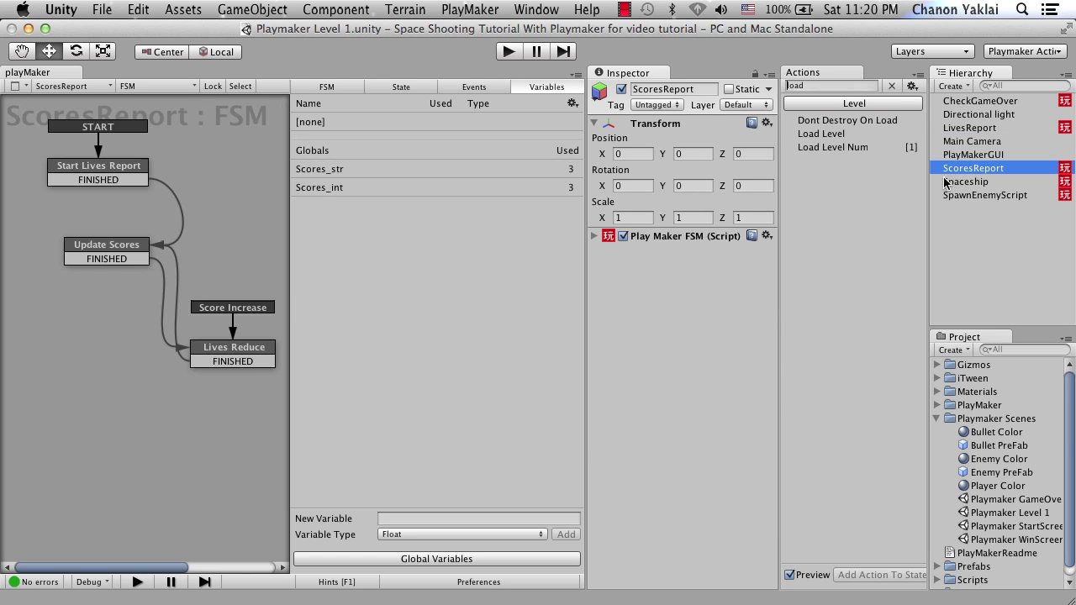
left_click(437, 557)
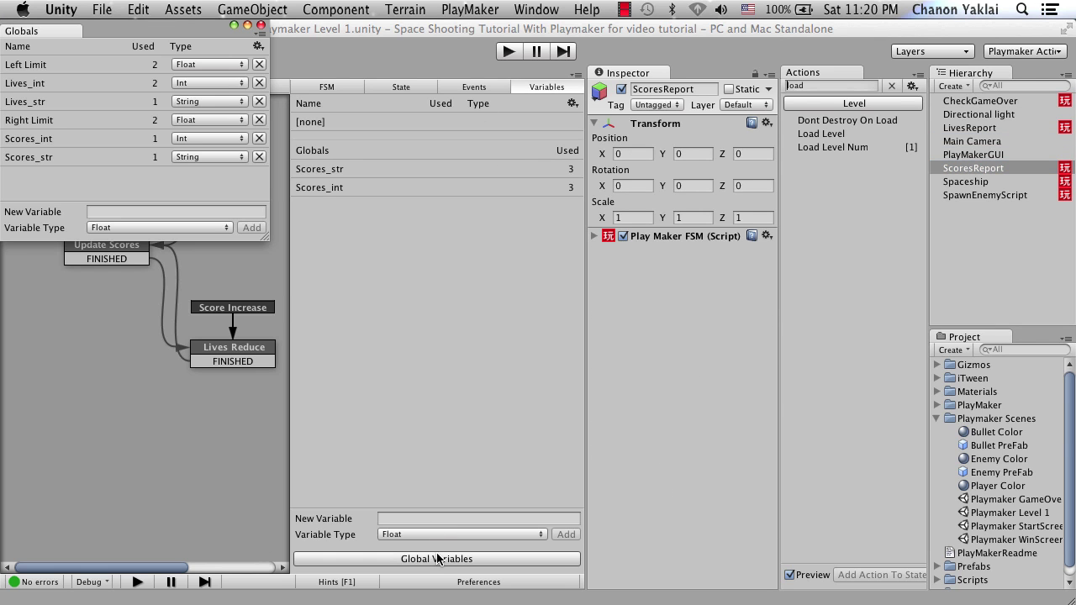
left_click(97, 84)
left_click(122, 196)
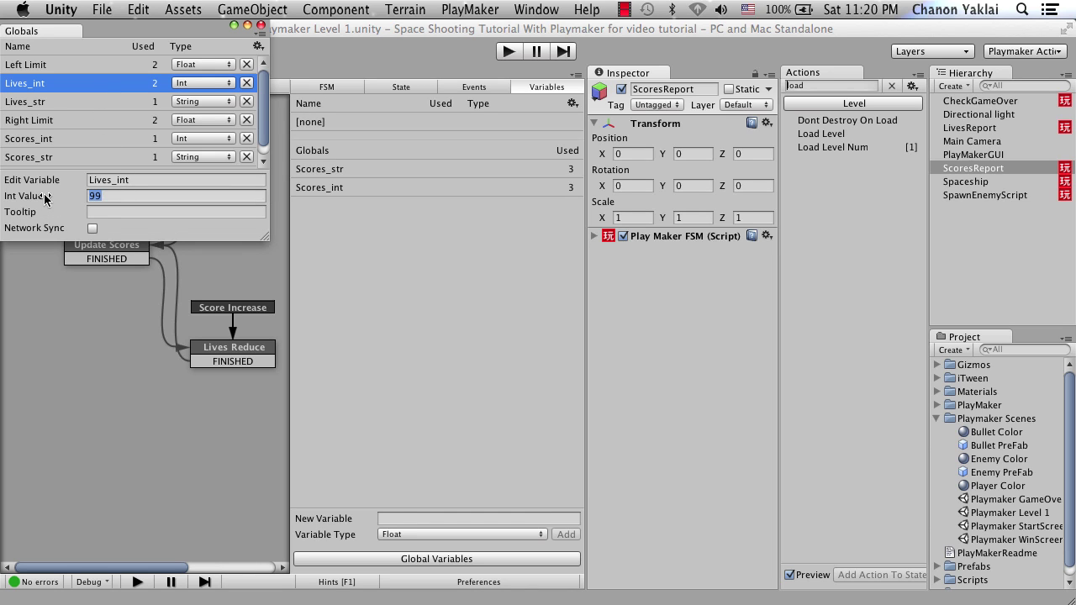
left_click(475, 328)
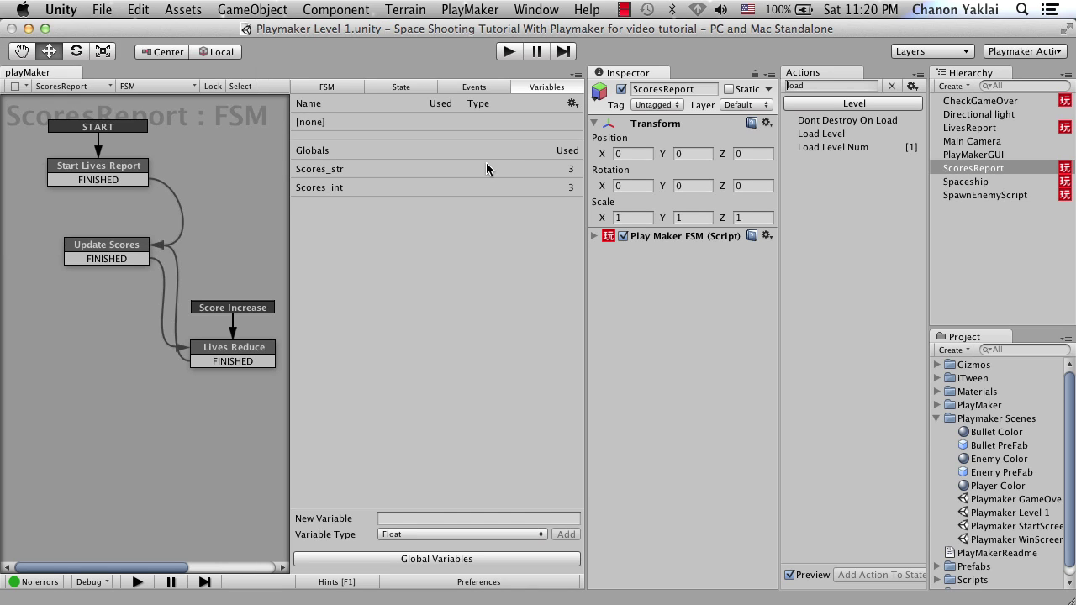
Run the game from the Playmaker StartScreen scene and collide with enemies until all lives are lost
double_click(1011, 526)
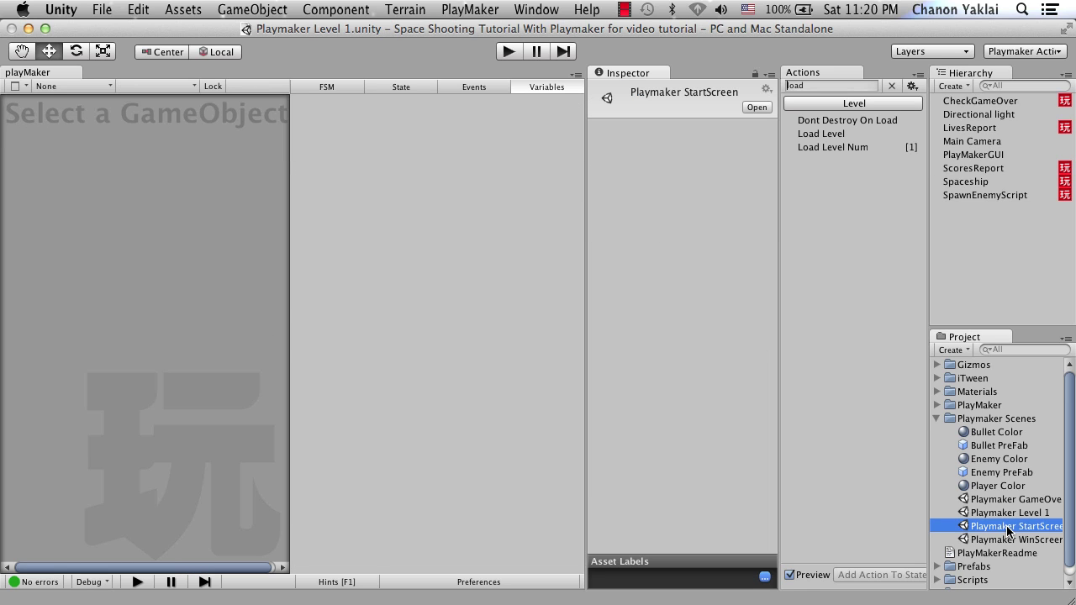
left_click(508, 52)
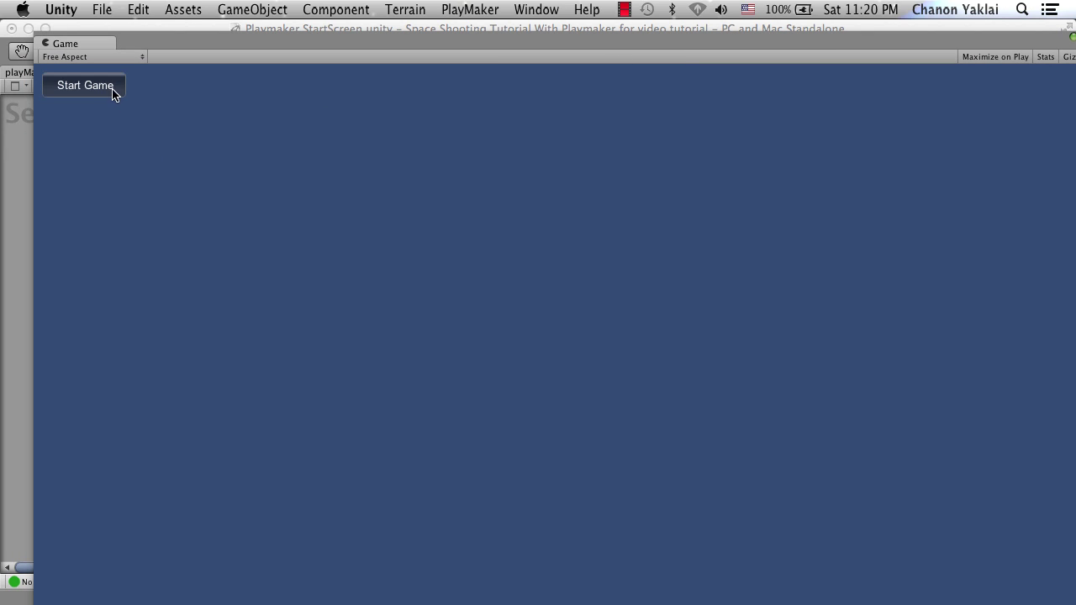
left_click(113, 94)
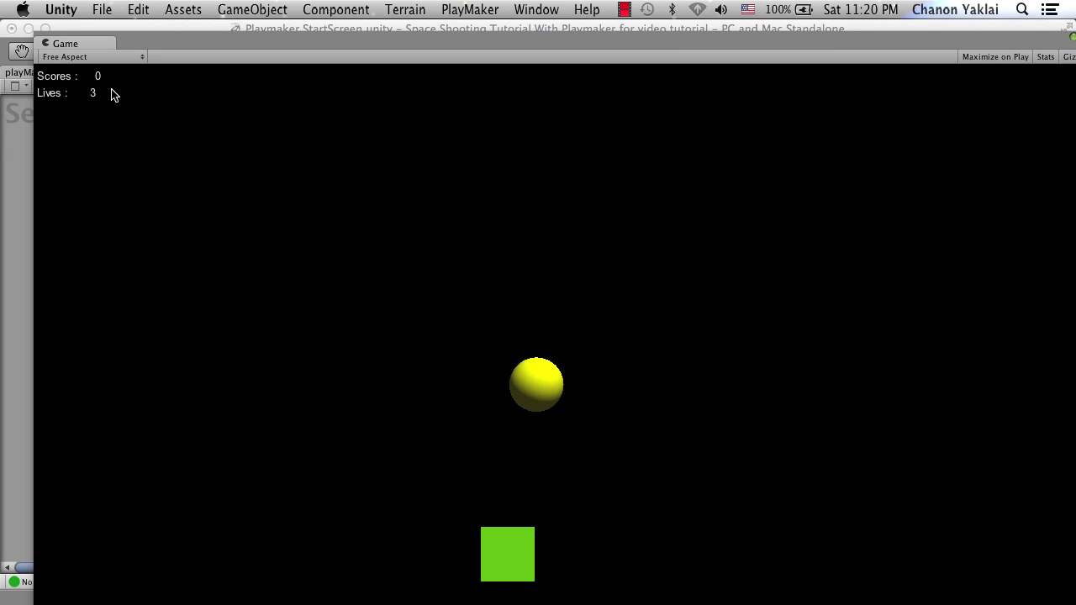
key("Right")
key("Left")
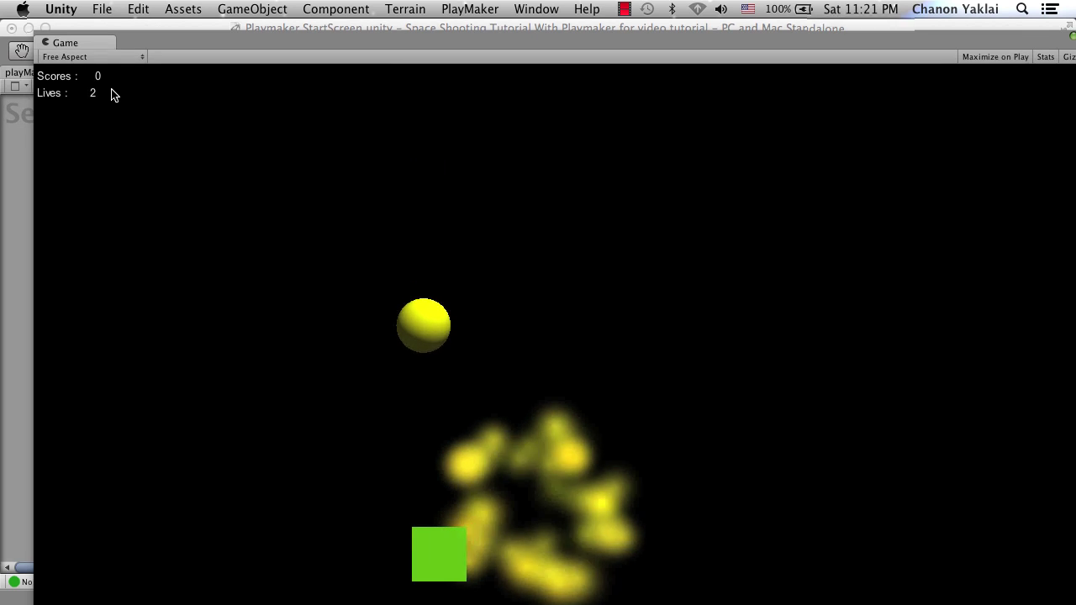
key("Left")
key("Right")
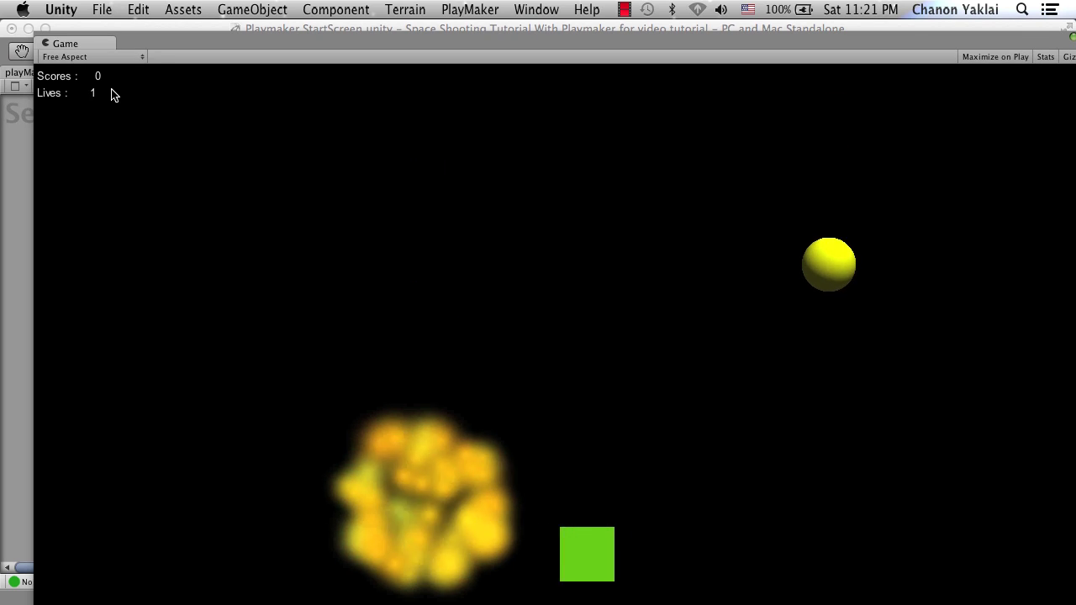
key("Right")
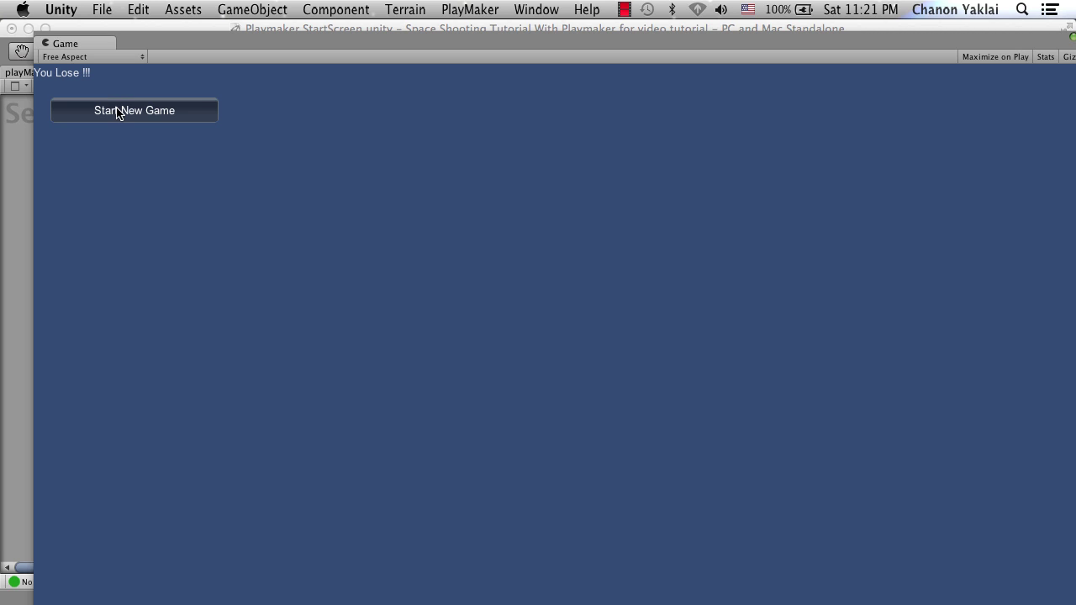
Try repeatedly to start a new game from the You Lose screen, and stop the playback
left_click(118, 110)
left_click(120, 119)
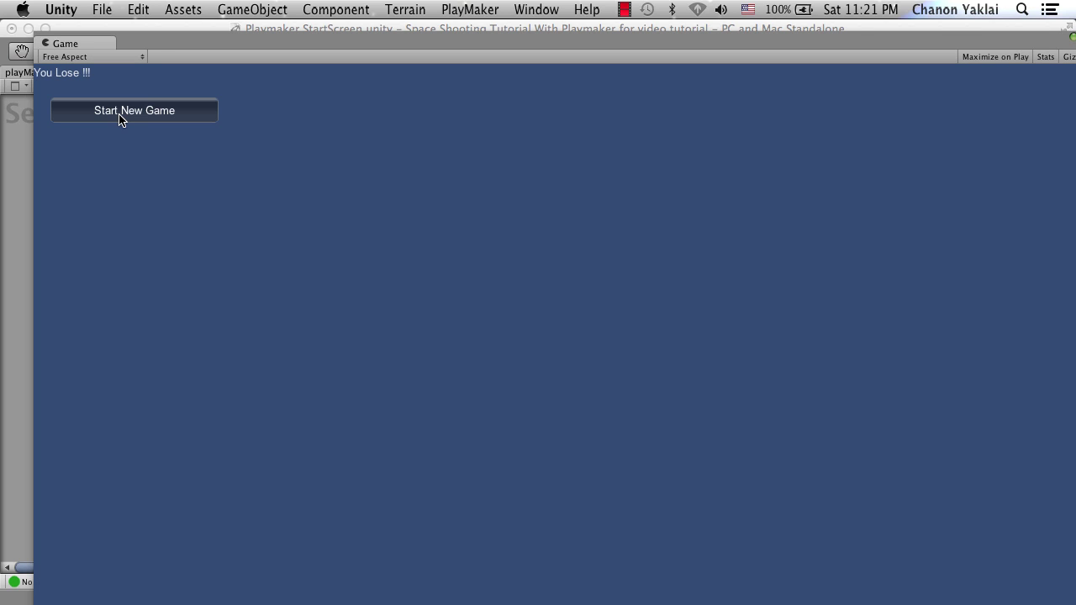
left_click(120, 118)
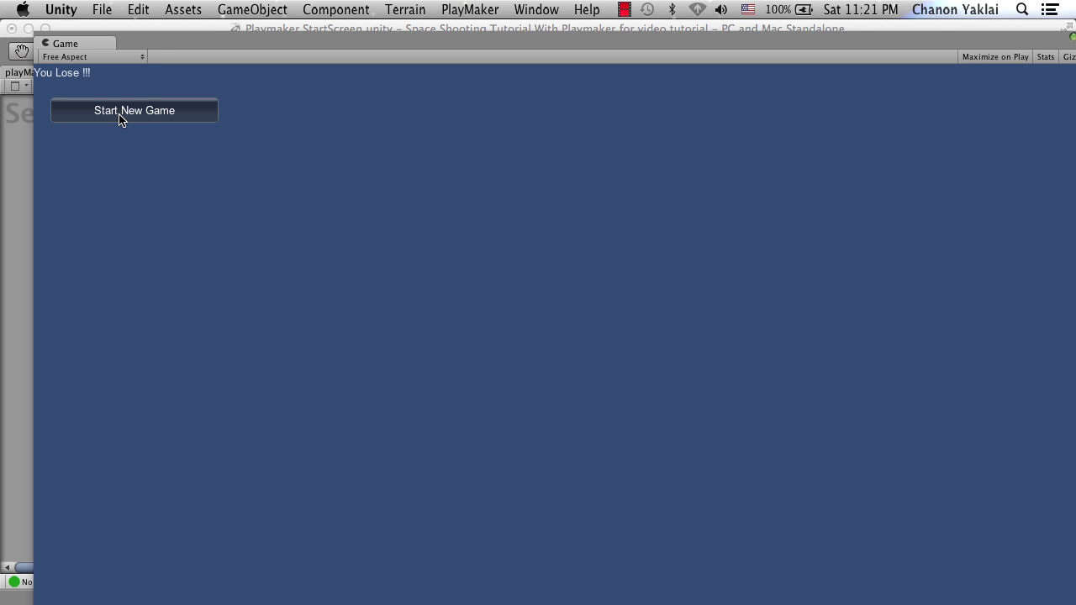
left_click(120, 118)
left_click(121, 119)
left_click(121, 118)
left_click(120, 119)
left_click(120, 119)
double_click(171, 44)
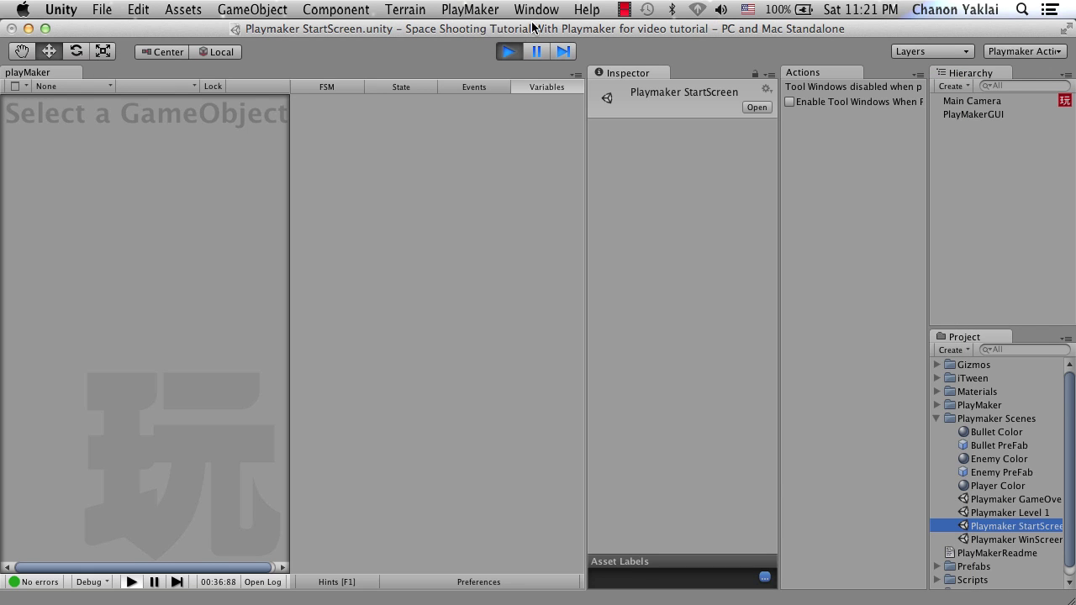
left_click(507, 52)
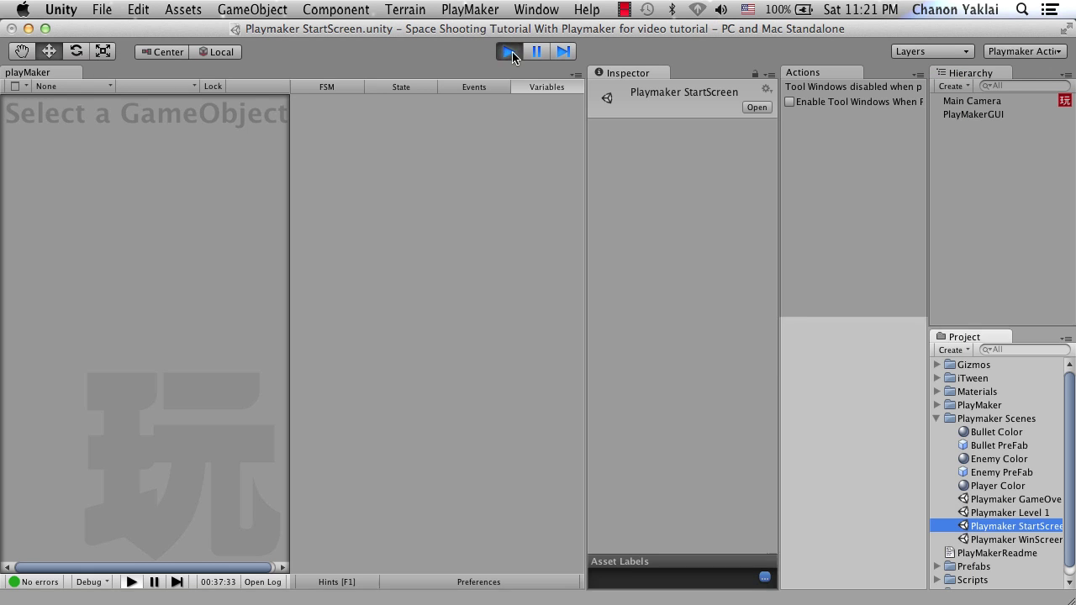
Open Playmaker Level 1, select the LivesReport FSM's Start Lives Report state and begin a new search for an action
double_click(1000, 512)
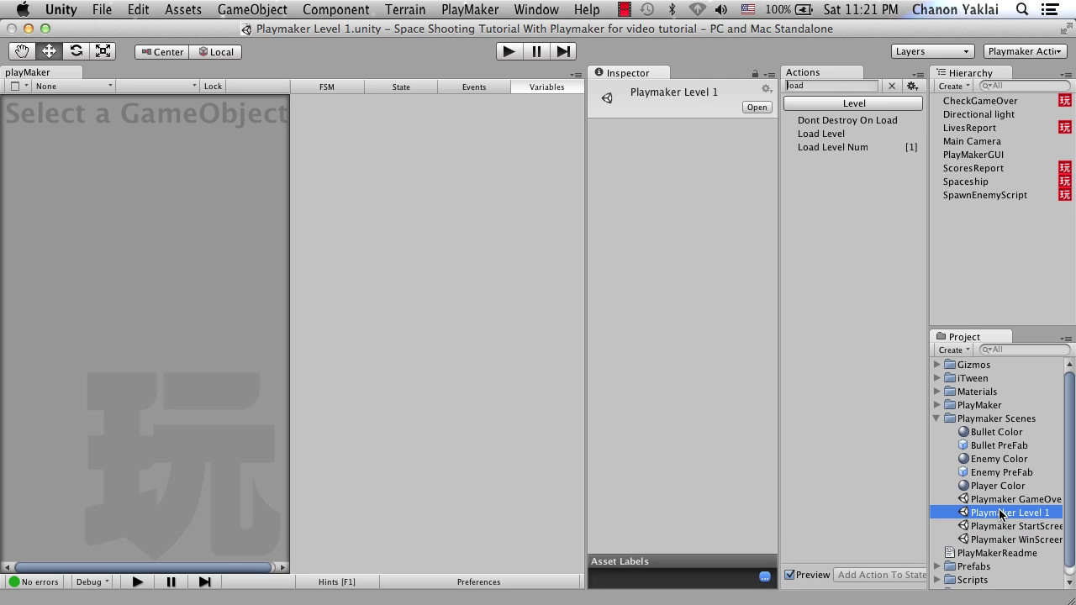
left_click(968, 183)
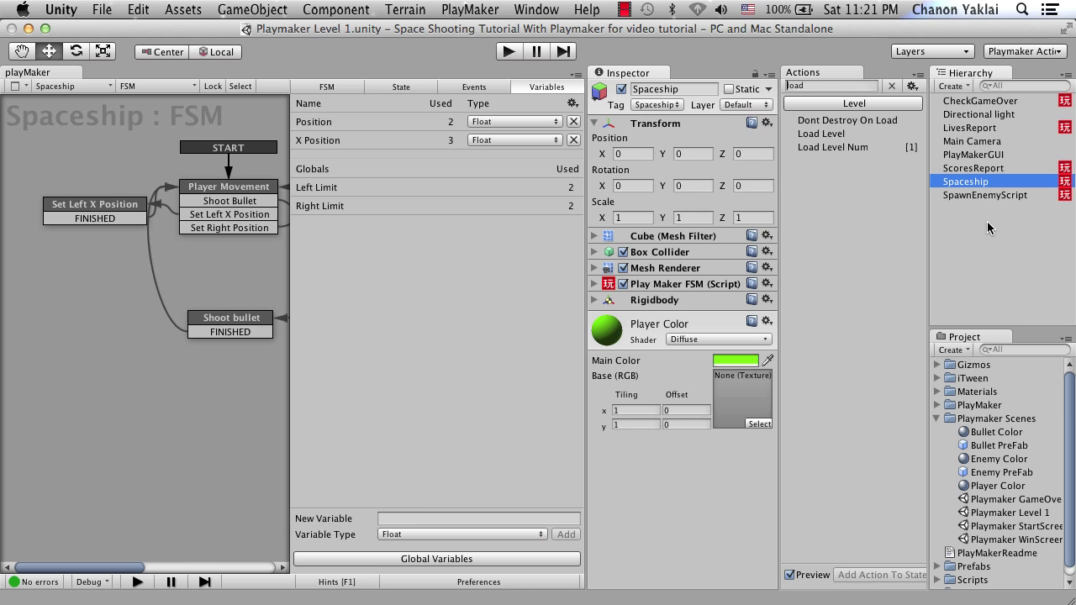
left_click(974, 171)
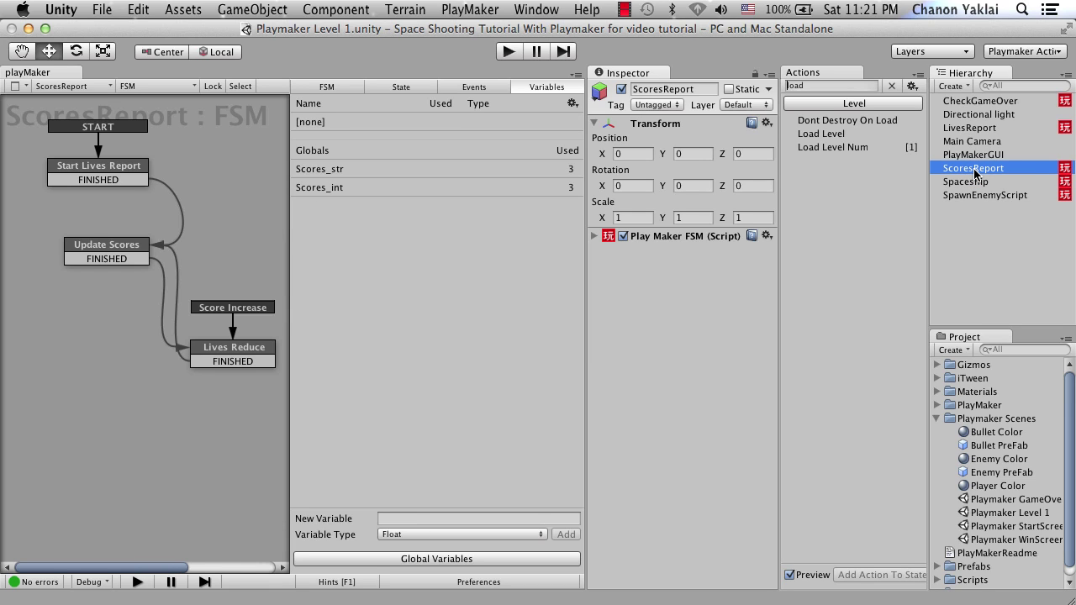
left_click(968, 131)
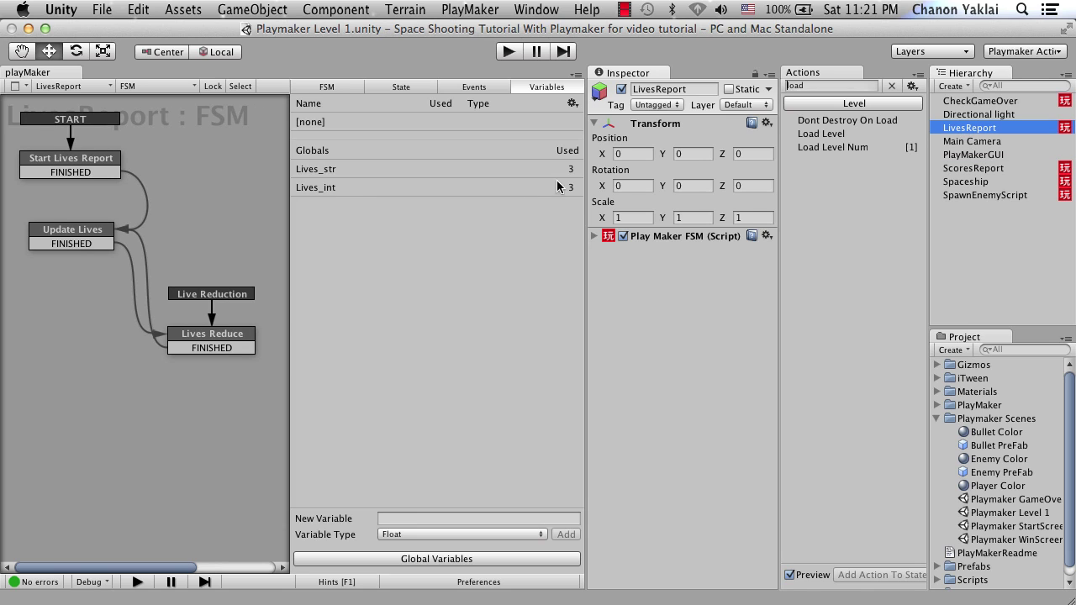
left_click(102, 162)
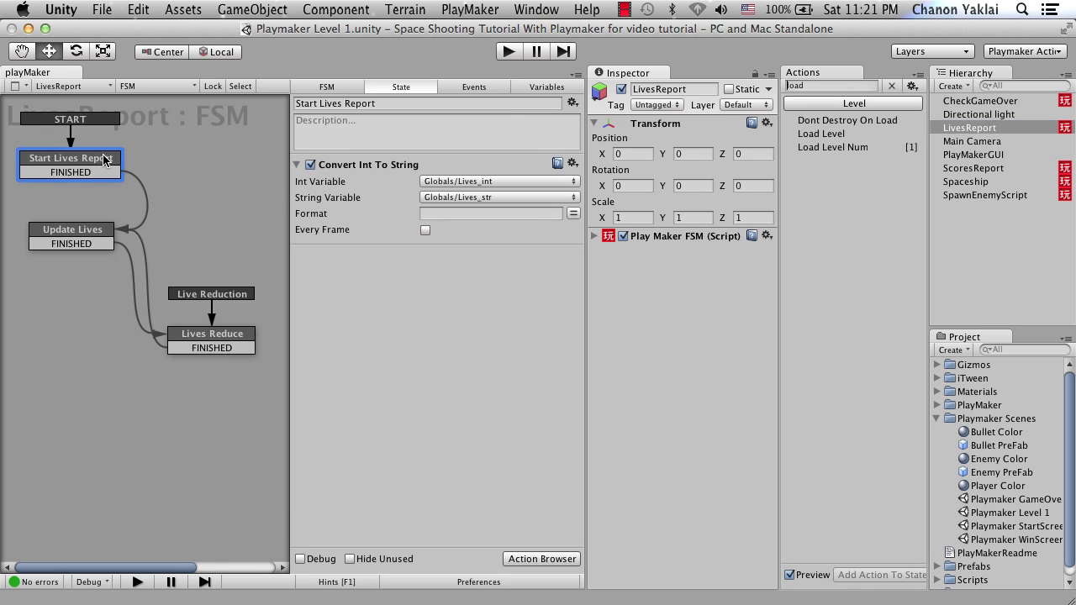
left_click(97, 231)
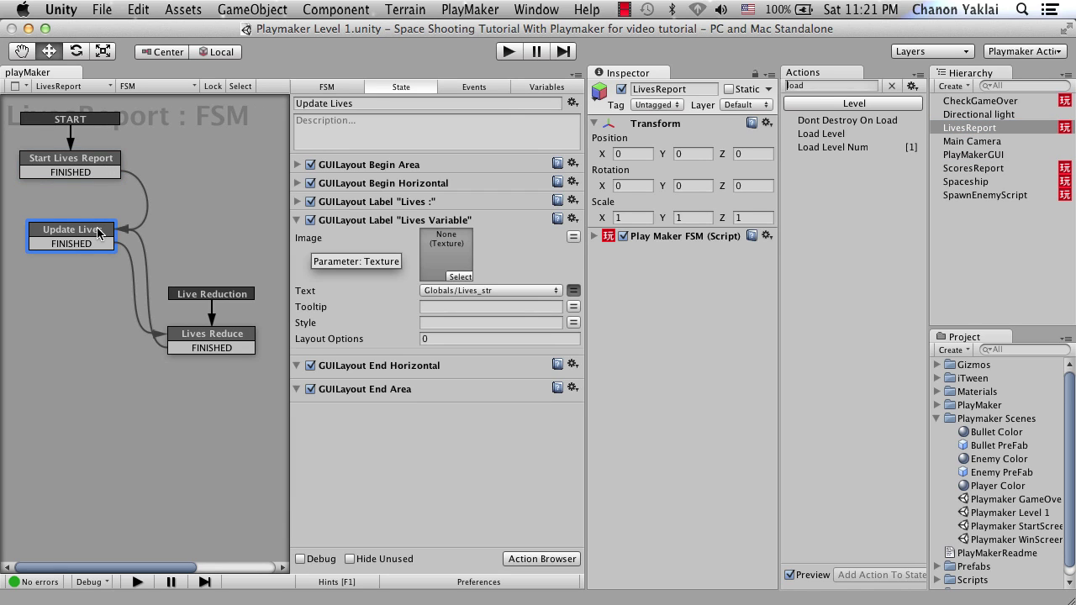
left_click(100, 160)
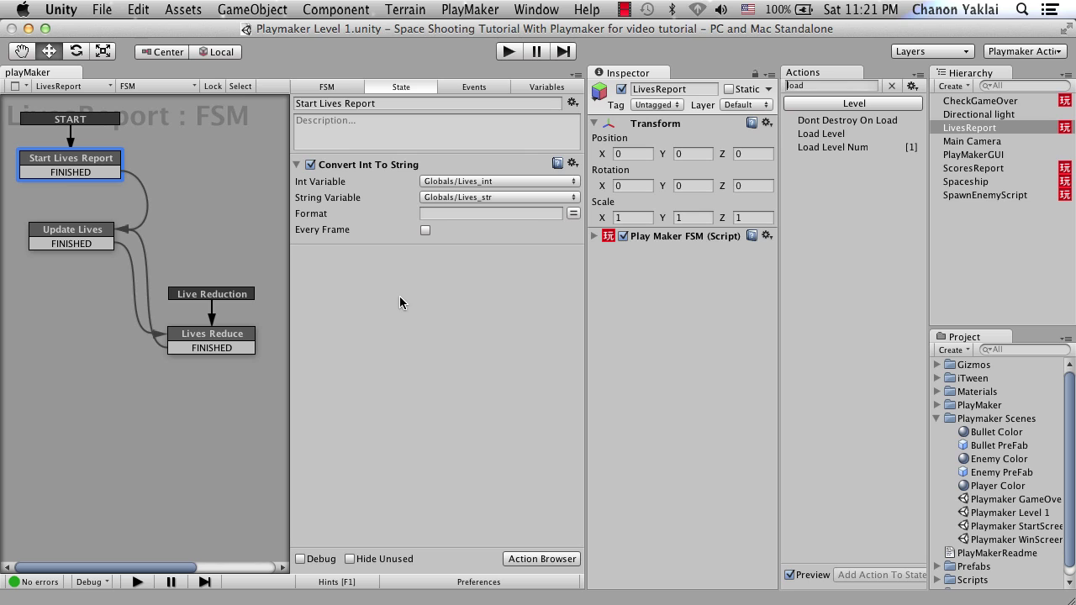
left_click(805, 86)
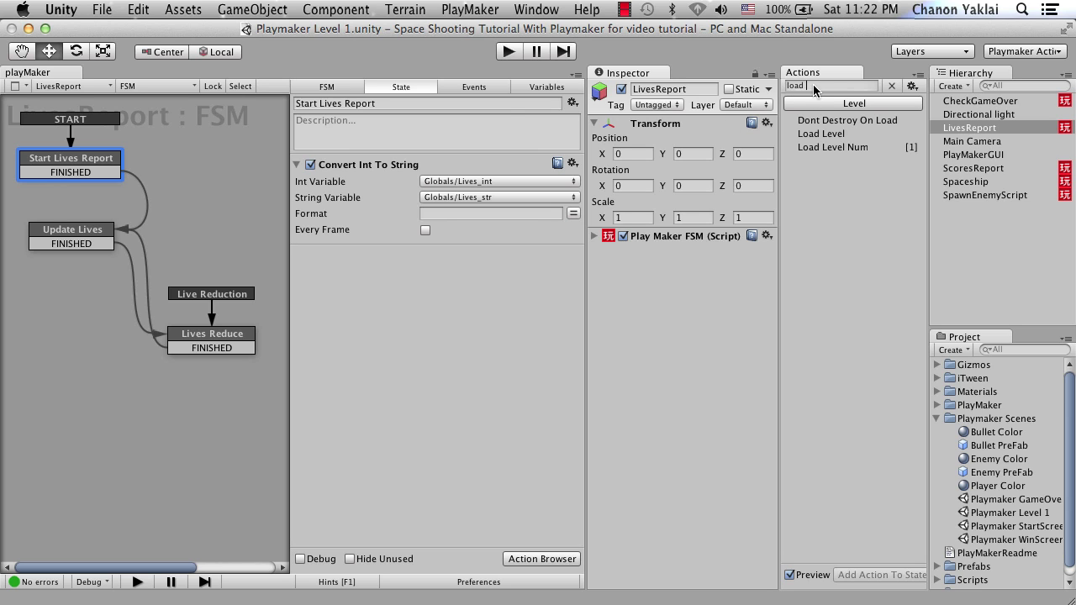
Add a Set Int Value action to the Start Lives Report state and place it above Convert Int To String
type("set")
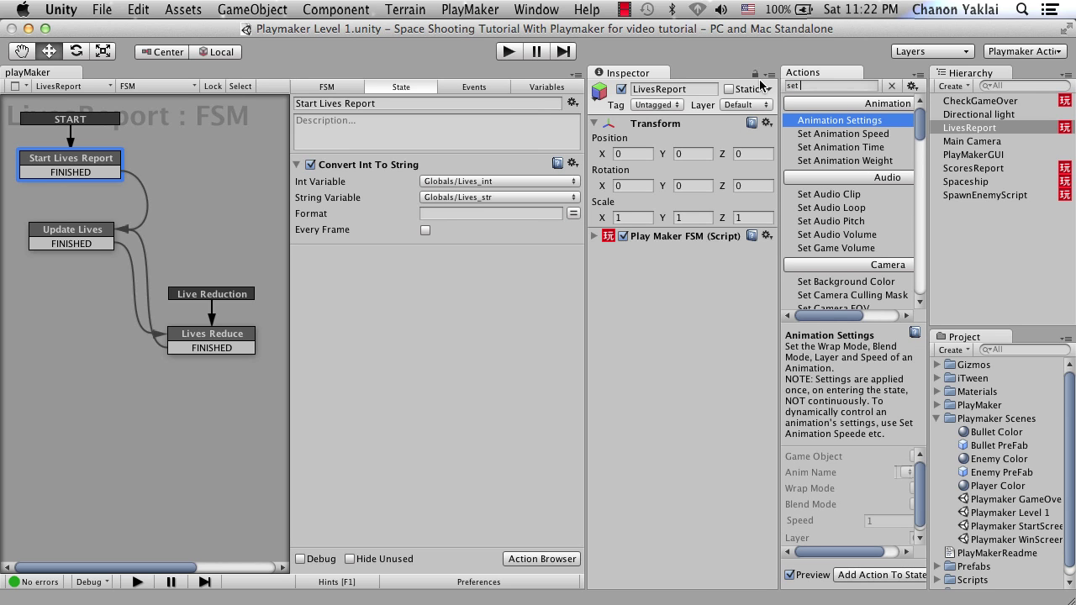
type(" int")
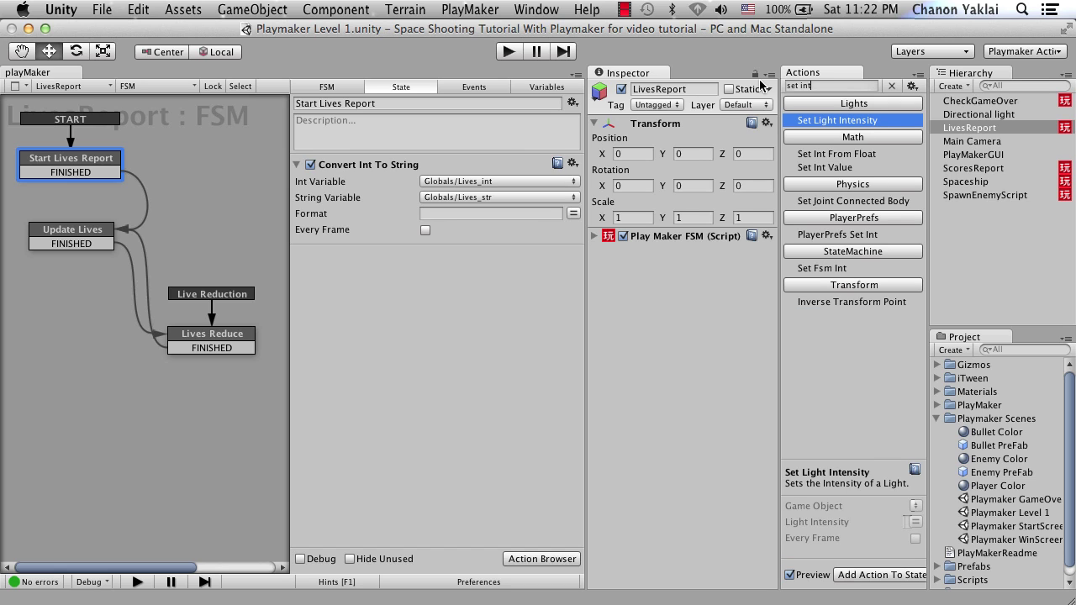
double_click(896, 167)
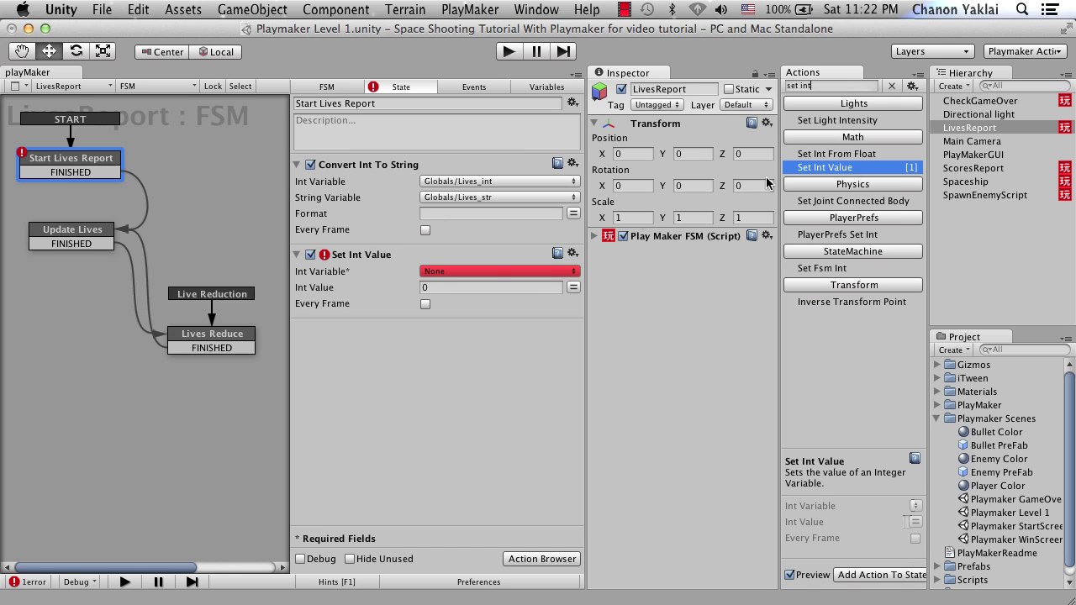
left_click_drag(338, 255, 345, 162)
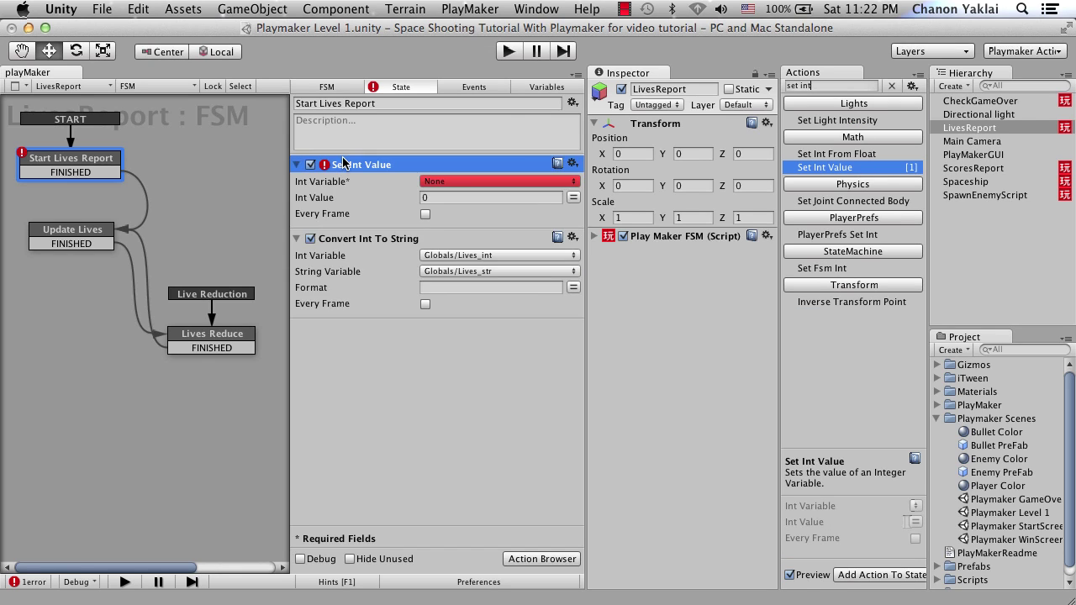
Set the Set Int Value action's variable to the global Lives_int with an Int Value of 3, and save the scene
left_click(424, 183)
mouse_move(468, 196)
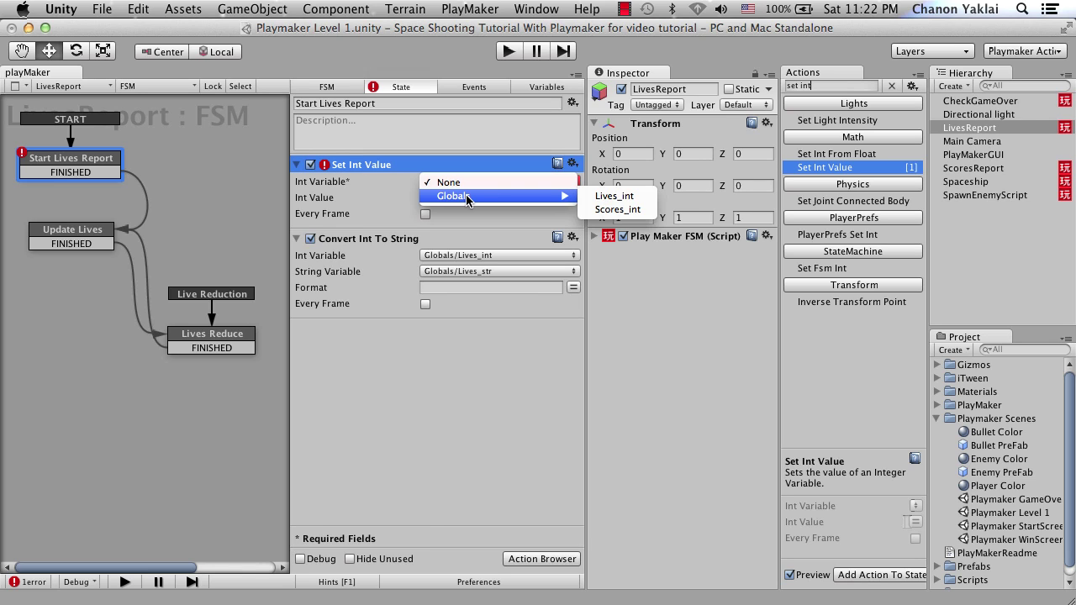
left_click(600, 197)
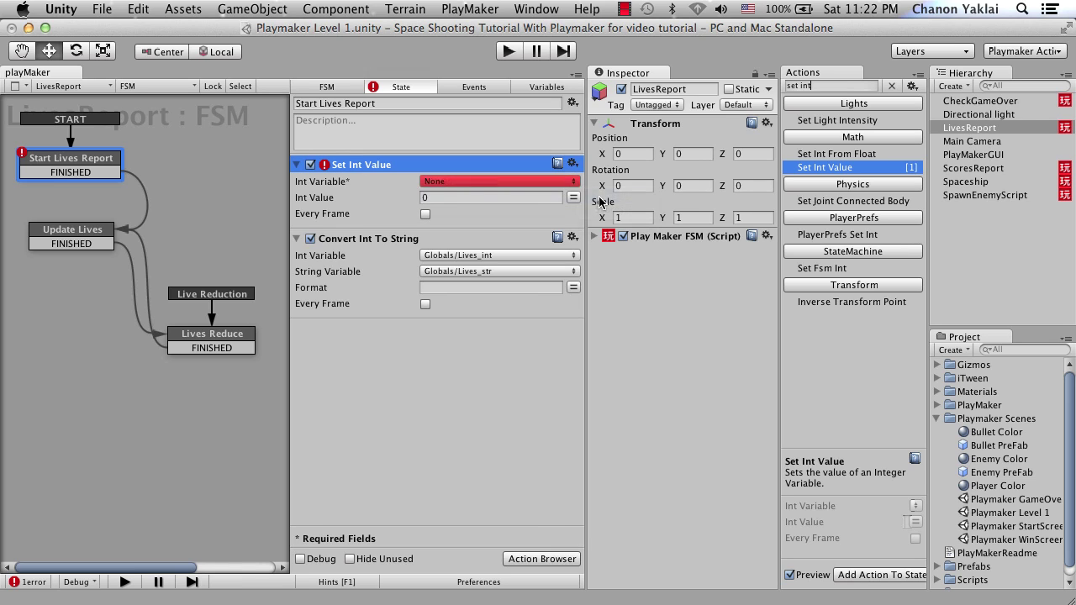
left_click(428, 197)
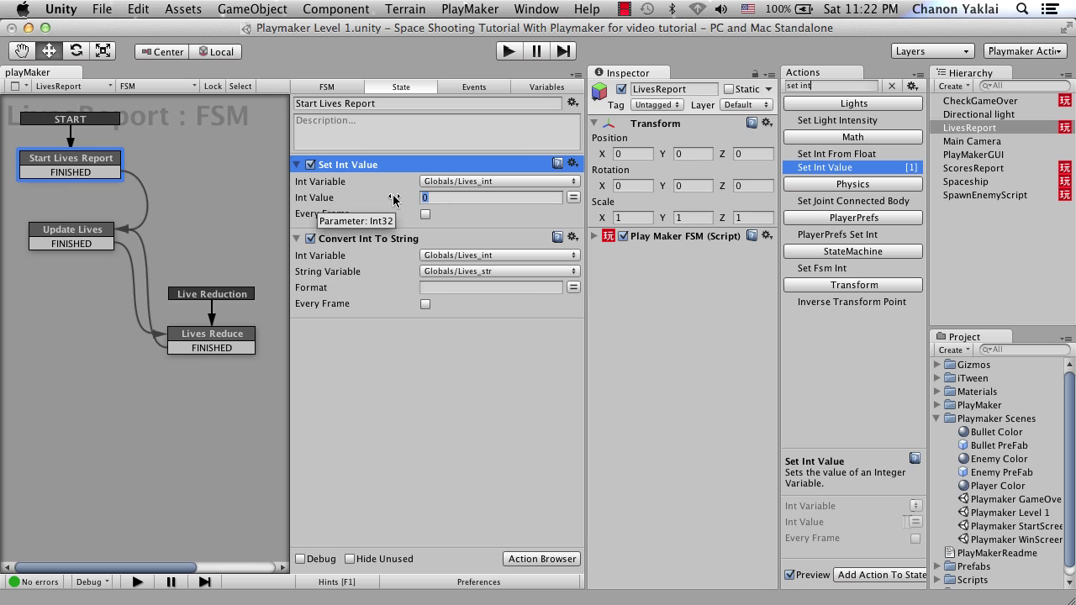
left_click(453, 361)
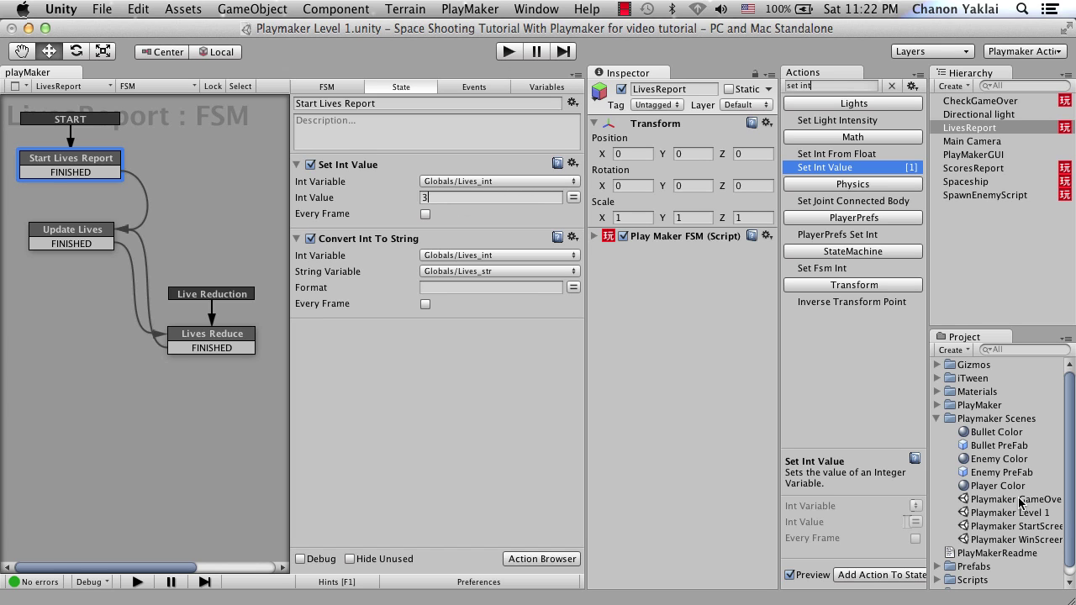
left_click(100, 8)
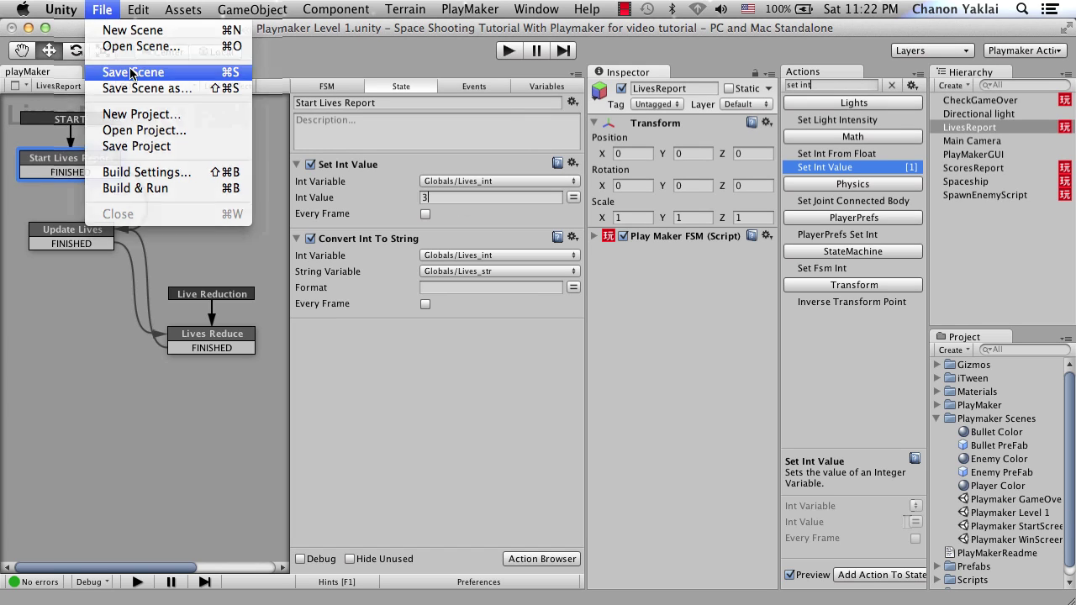
left_click(134, 72)
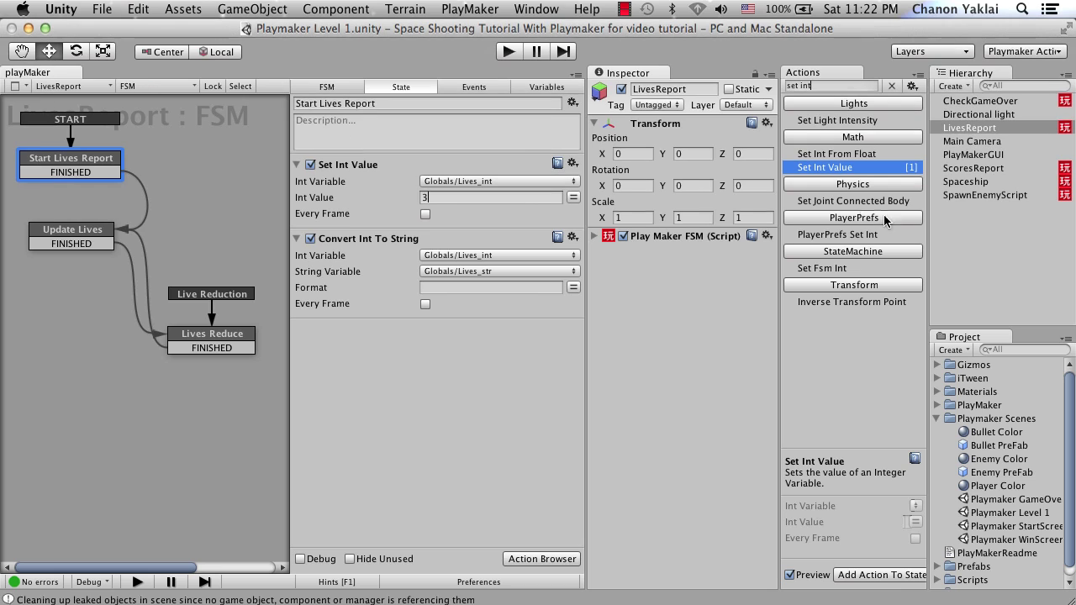
Open the Playmaker StartScreen scene, run it and start the game
double_click(996, 528)
left_click(509, 51)
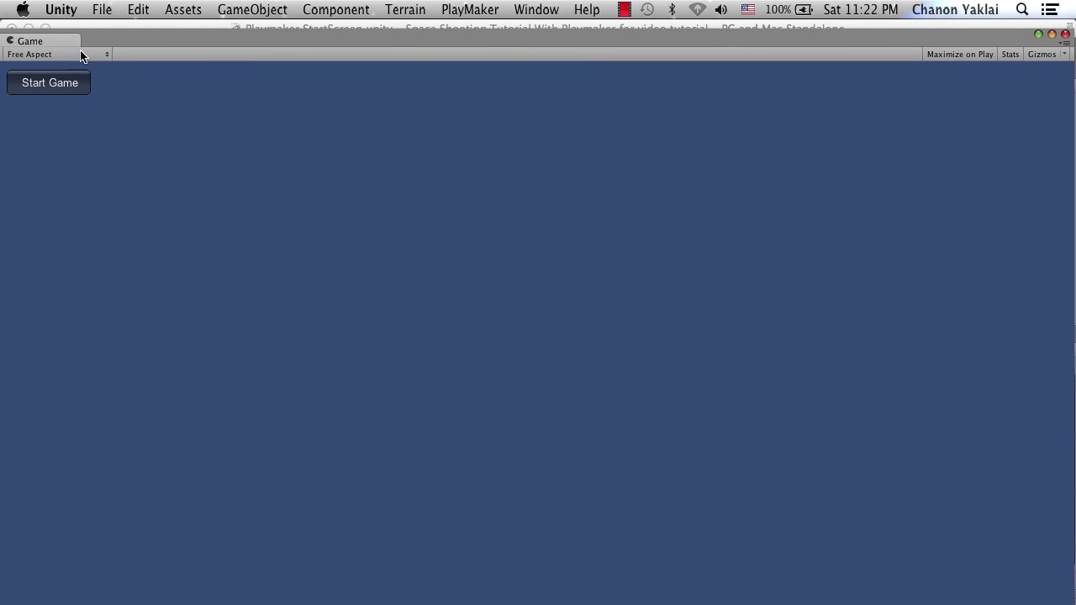
left_click(50, 80)
Test the level by moving the spaceship and shooting enemies until all lives are lost, and start a new game
key("Left")
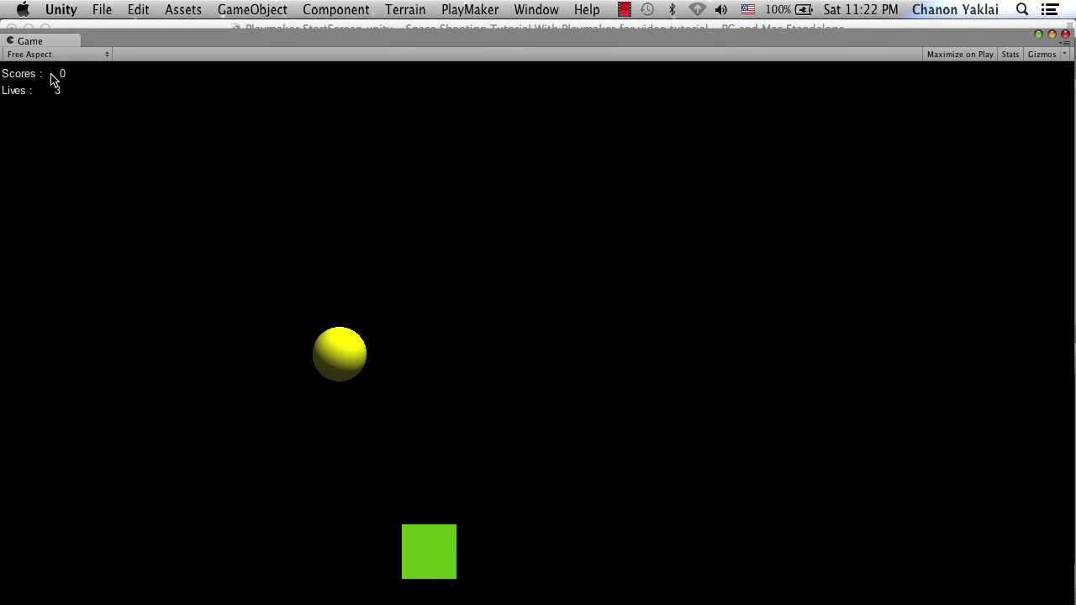
key("space")
key("Right")
key("space")
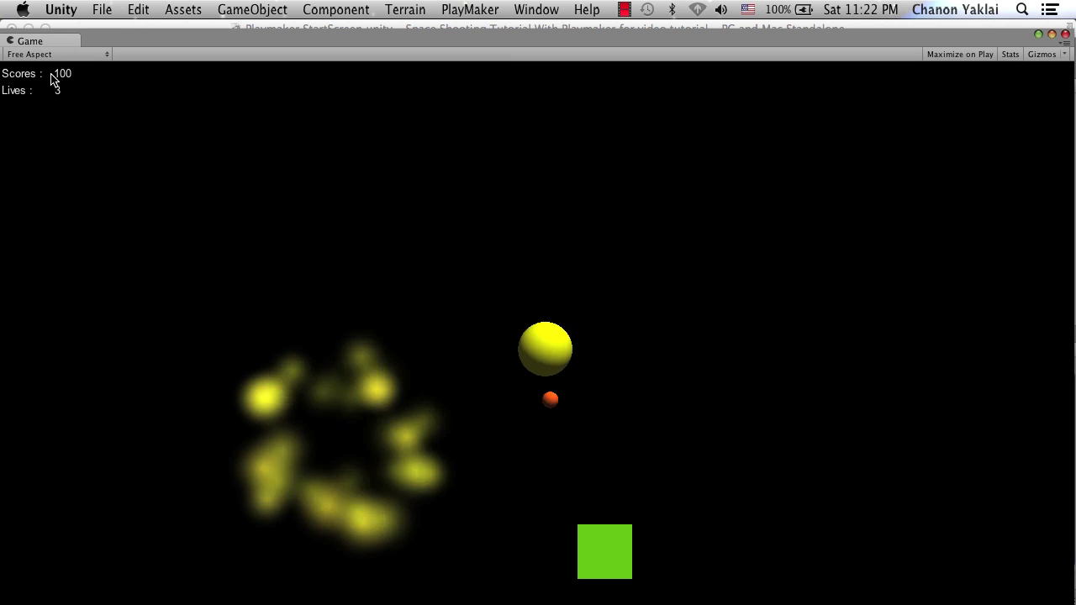
key("Left")
key("Left")
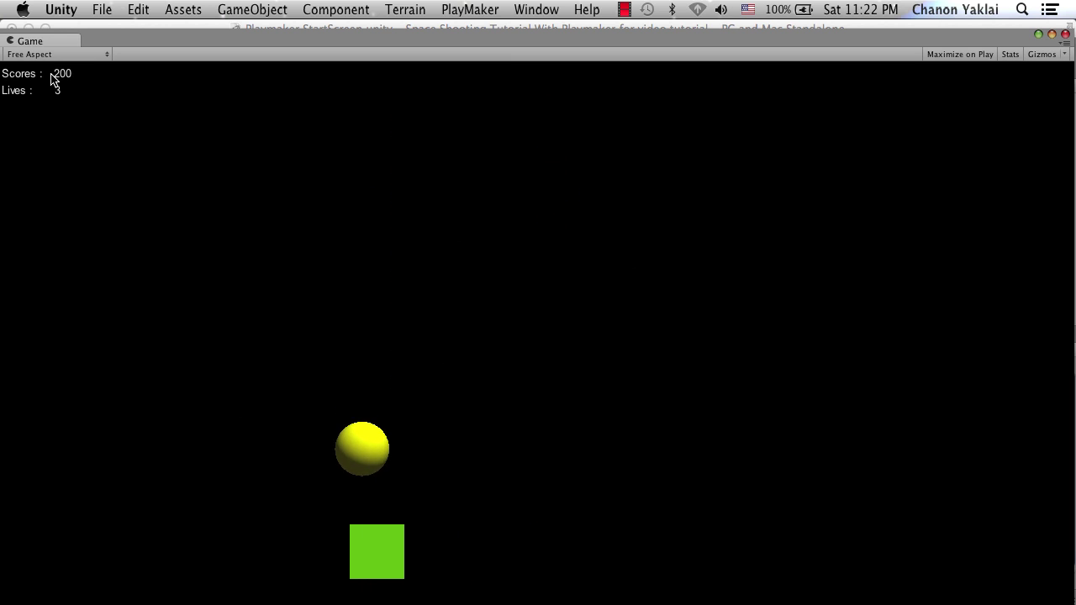
key("Right")
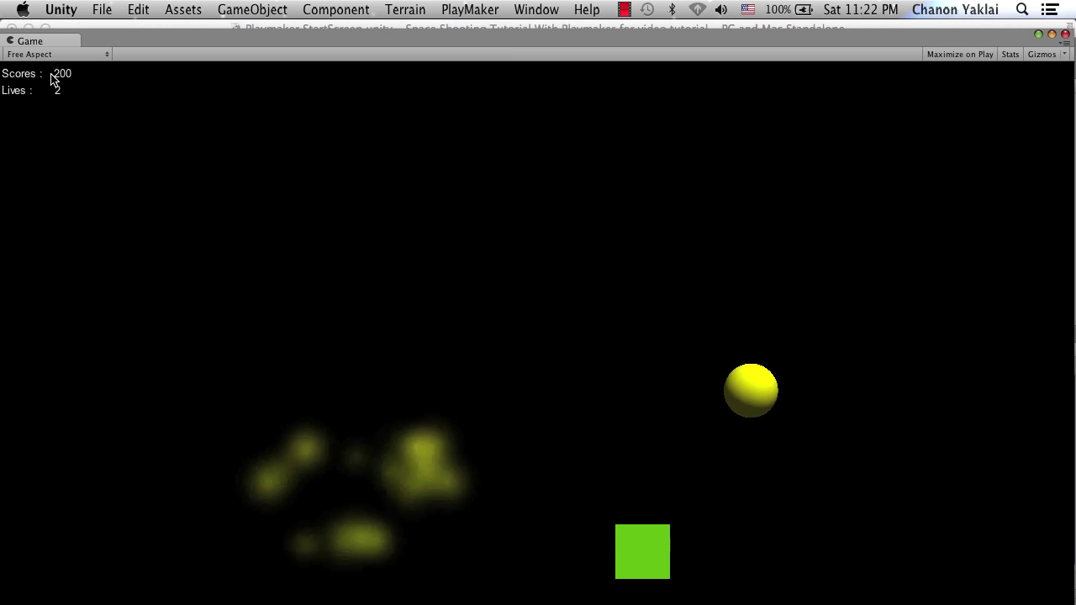
key("Left")
key("Left")
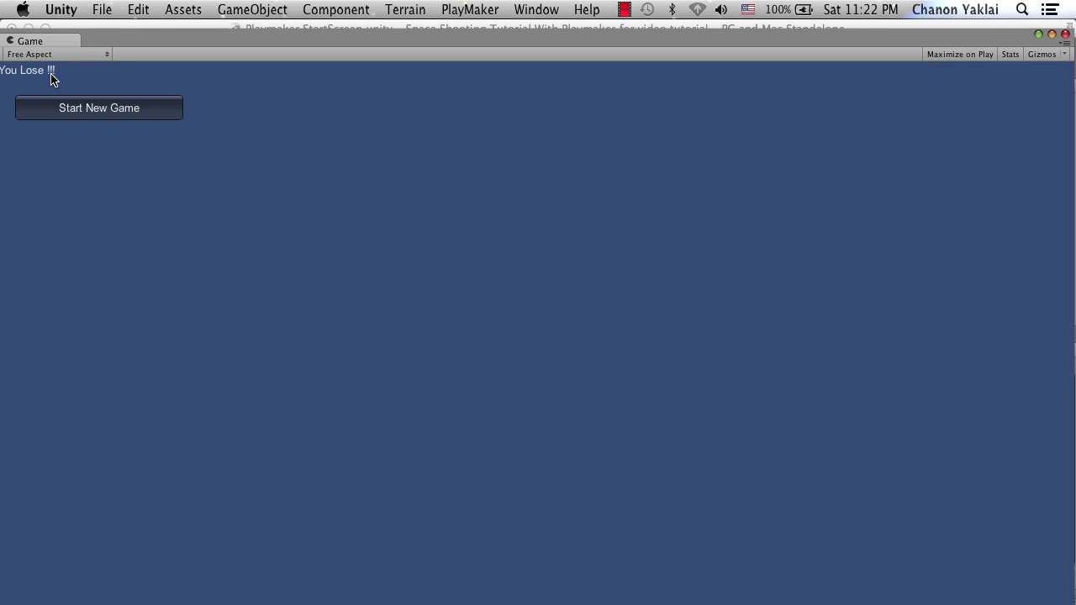
left_click_drag(118, 41, 129, 40)
left_click(123, 105)
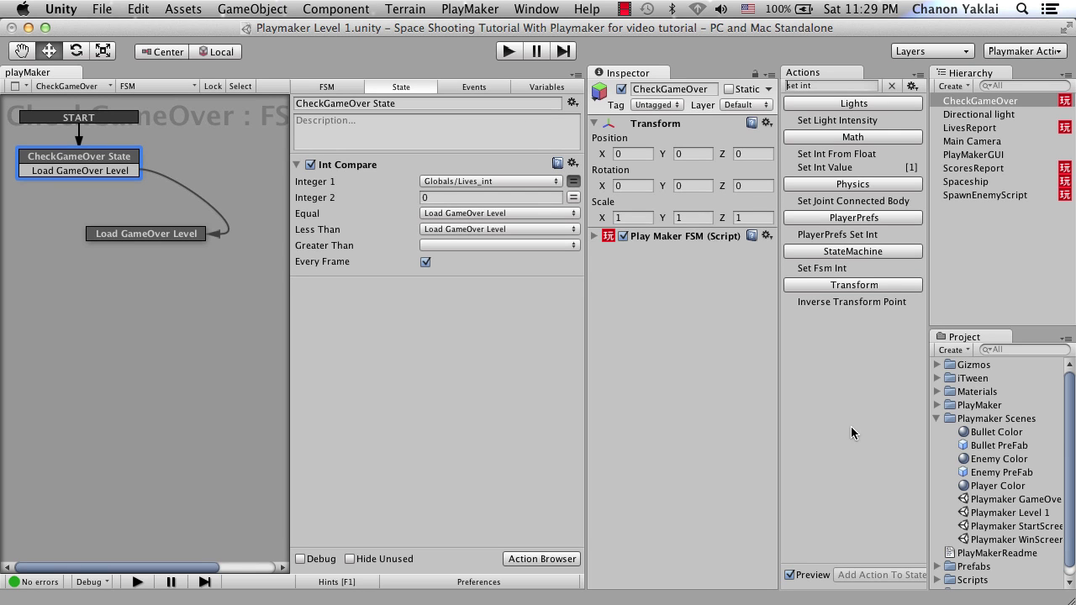
Review the FSMs of the ScoresReport, Spaceship and CheckGameOver objects in the Level 1 scene
left_click(961, 172)
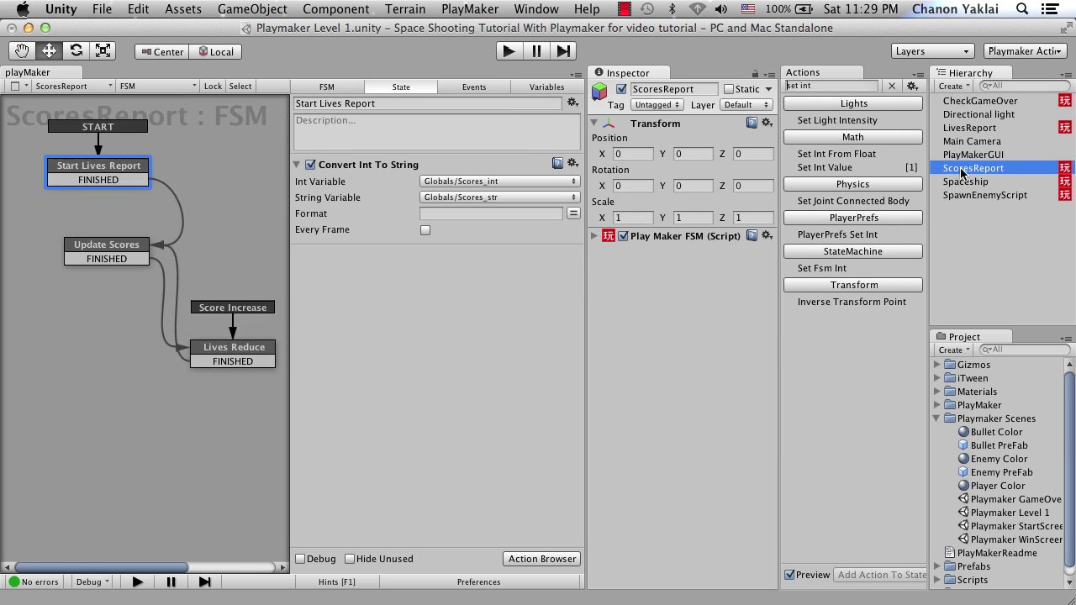
left_click(963, 182)
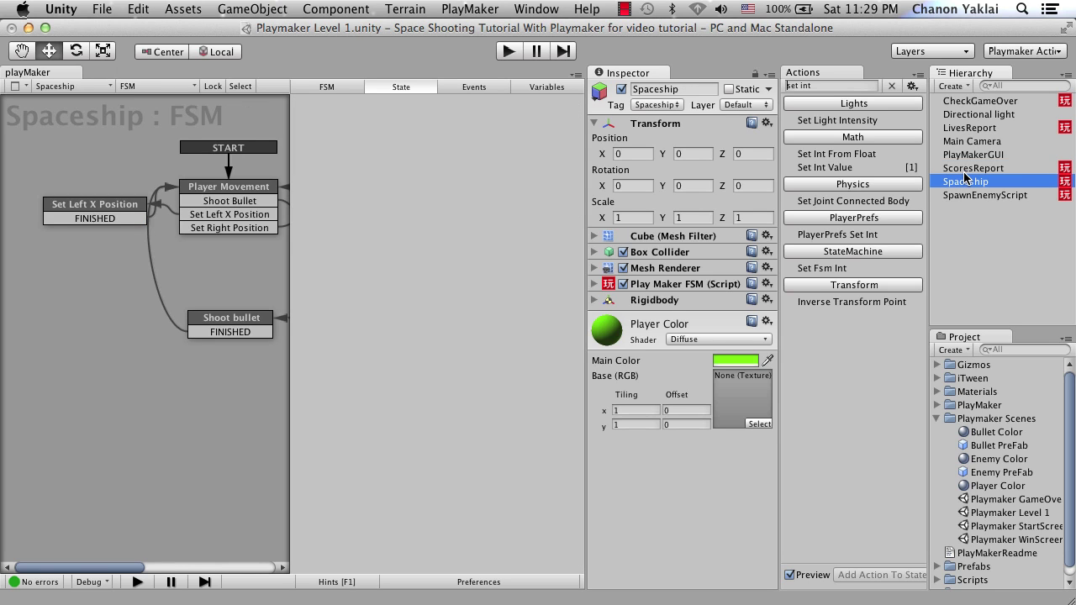
left_click(966, 169)
left_click(977, 103)
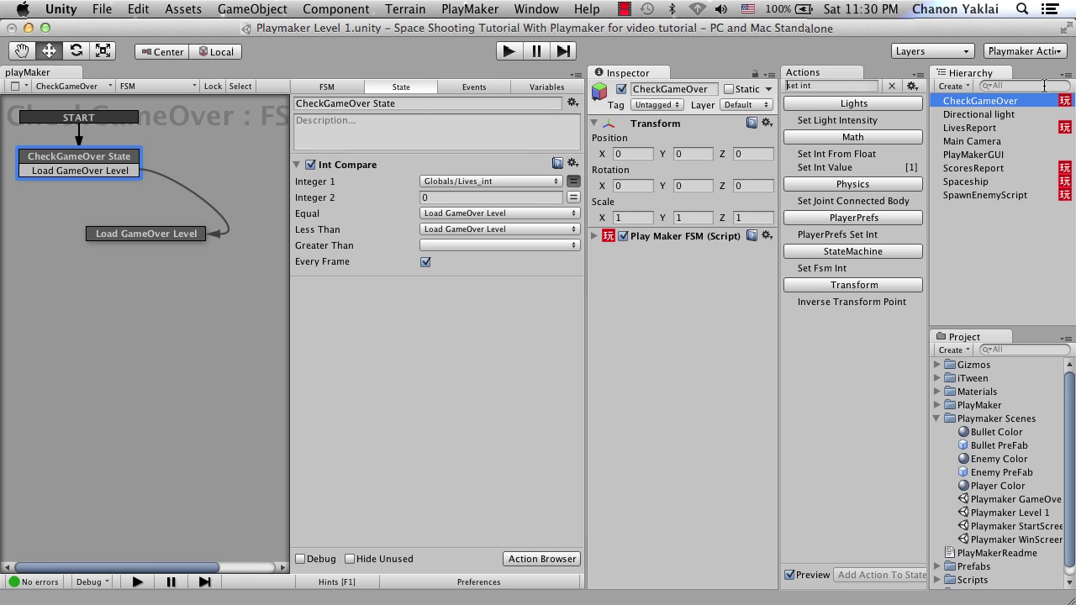
left_click(1015, 118)
Disable the Set Int Value action in LivesReport's Start Lives Report state and copy it
left_click(1011, 129)
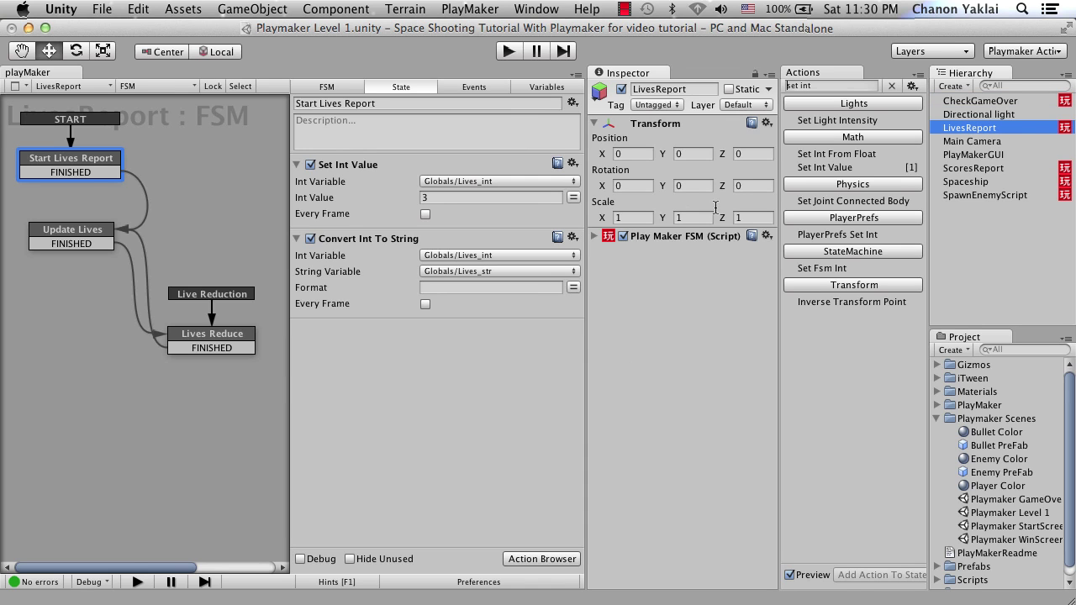
left_click(316, 180)
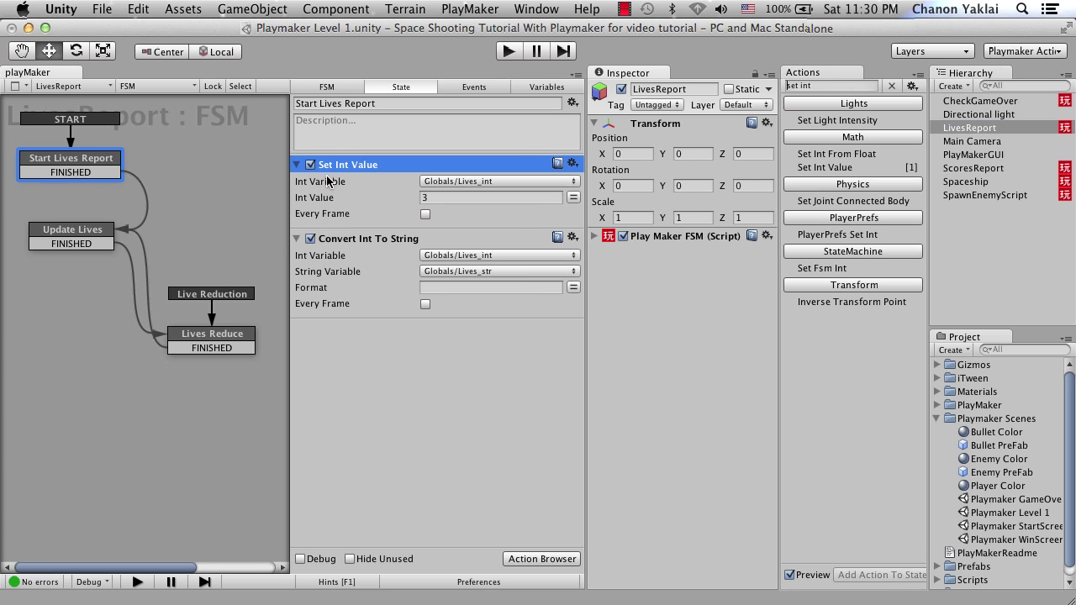
left_click(310, 165)
right_click(354, 173)
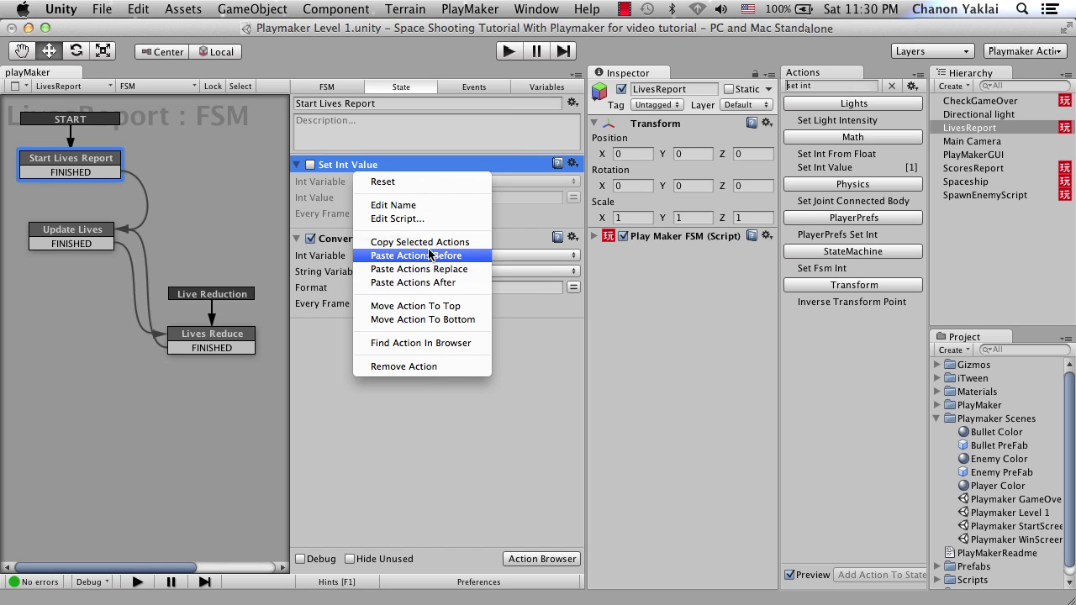
left_click(419, 242)
Paste the copied Set Int Value action into CheckGameOver State, place it above Int Compare and enable it
left_click(977, 101)
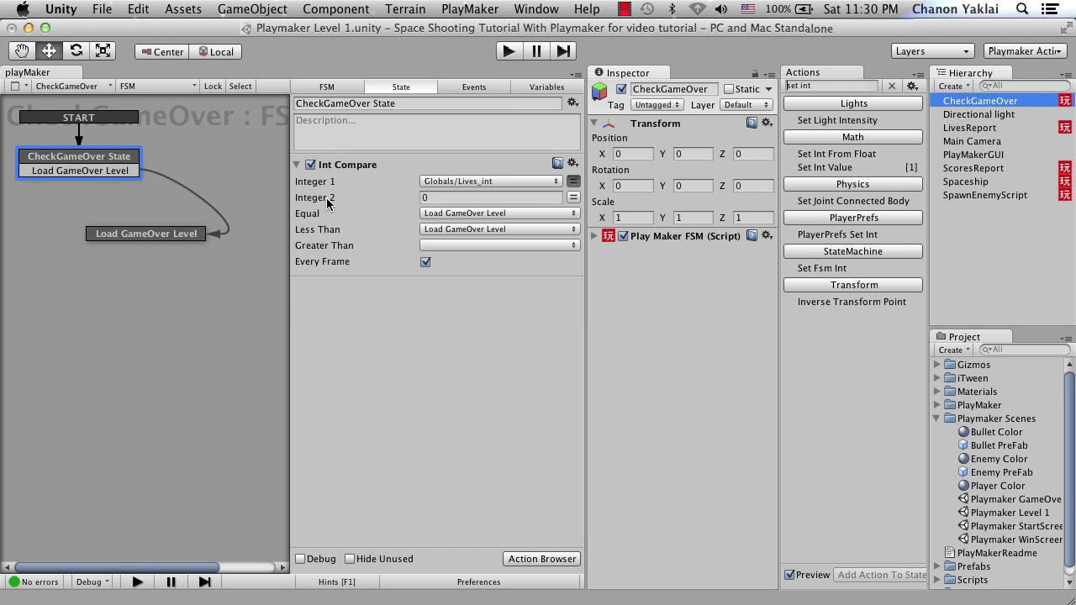
right_click(423, 296)
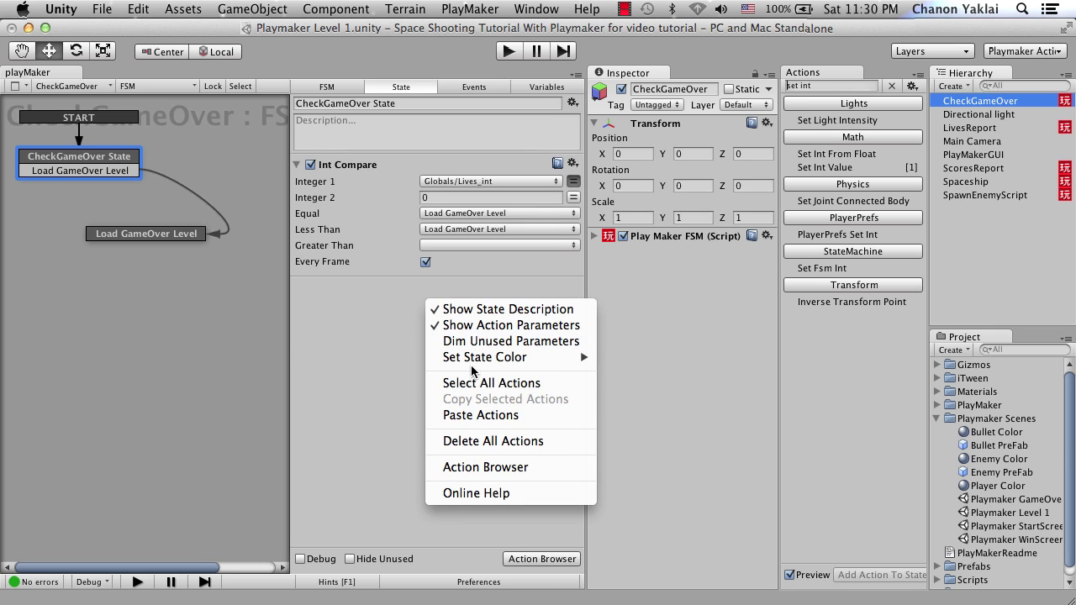
left_click(492, 416)
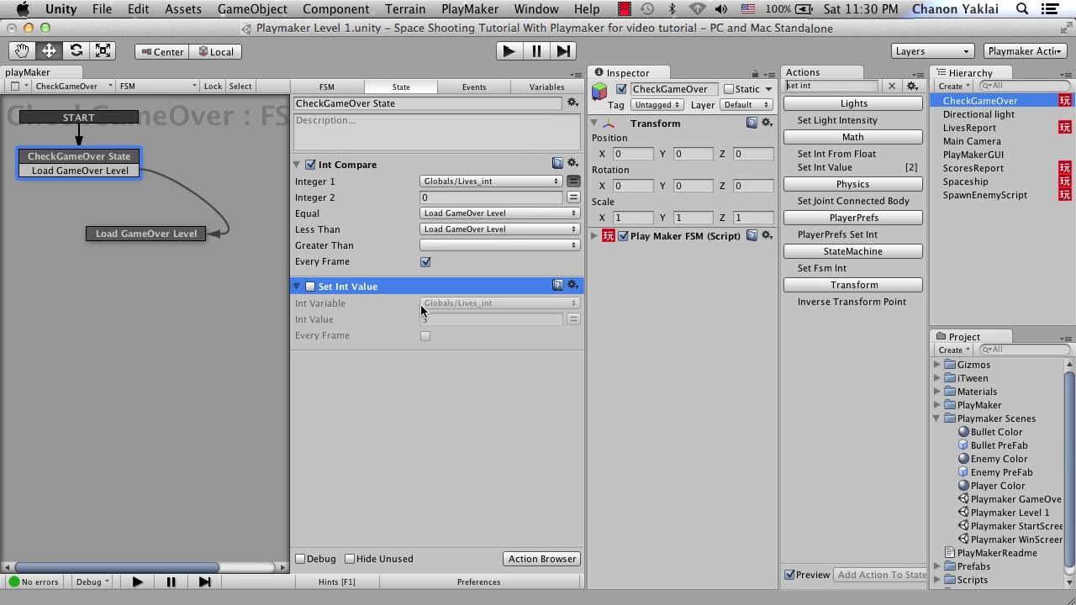
left_click_drag(363, 286, 394, 165)
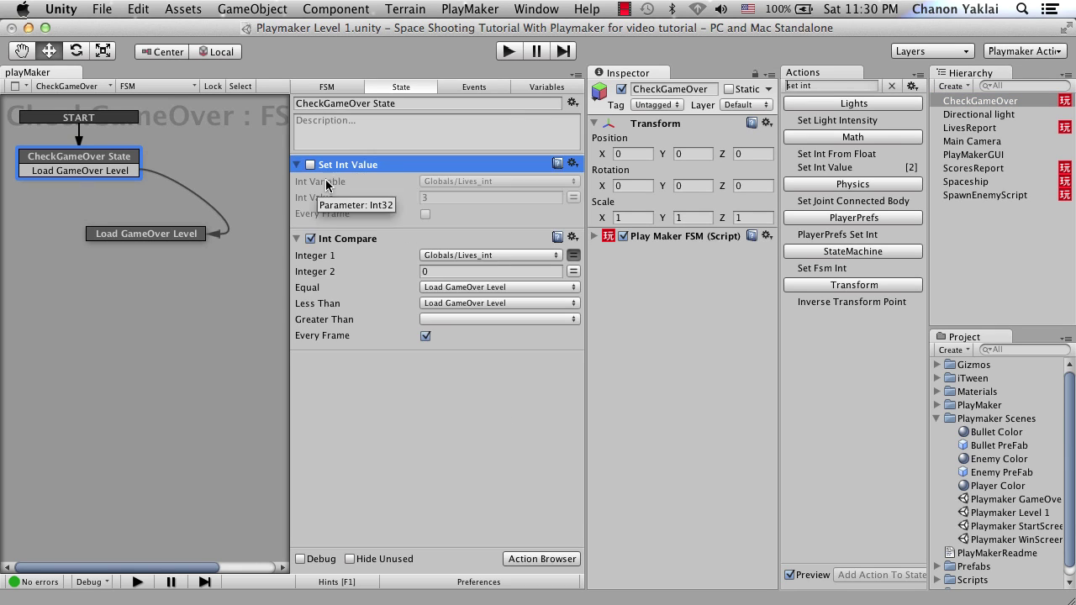
left_click(310, 165)
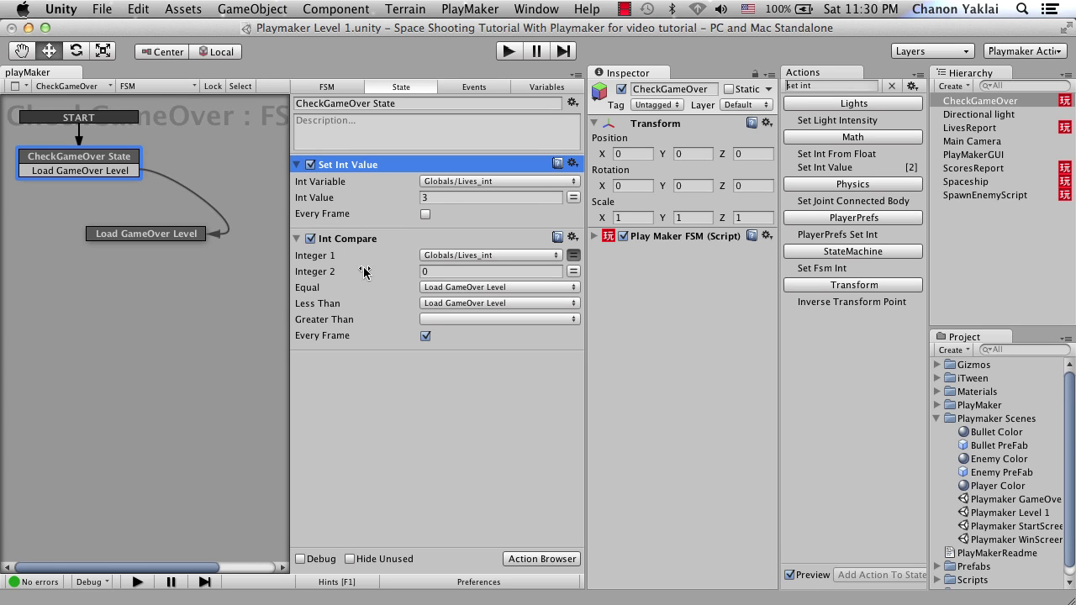
Run Level 1 and steer the spaceship into enemies until the game is lost
left_click(514, 51)
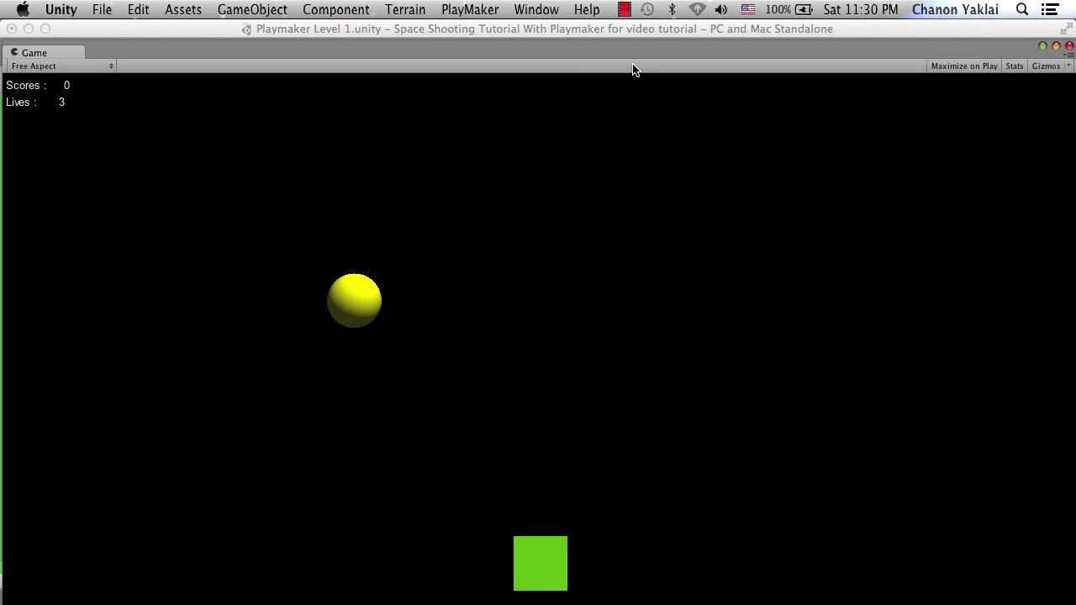
key("Left")
key("Right")
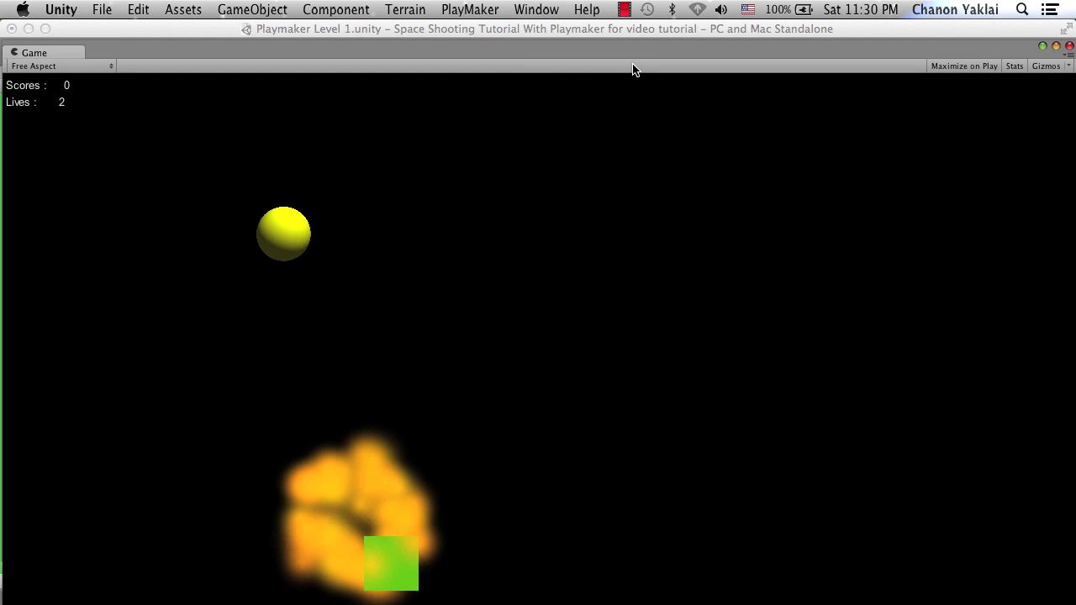
key("Left")
key("Right")
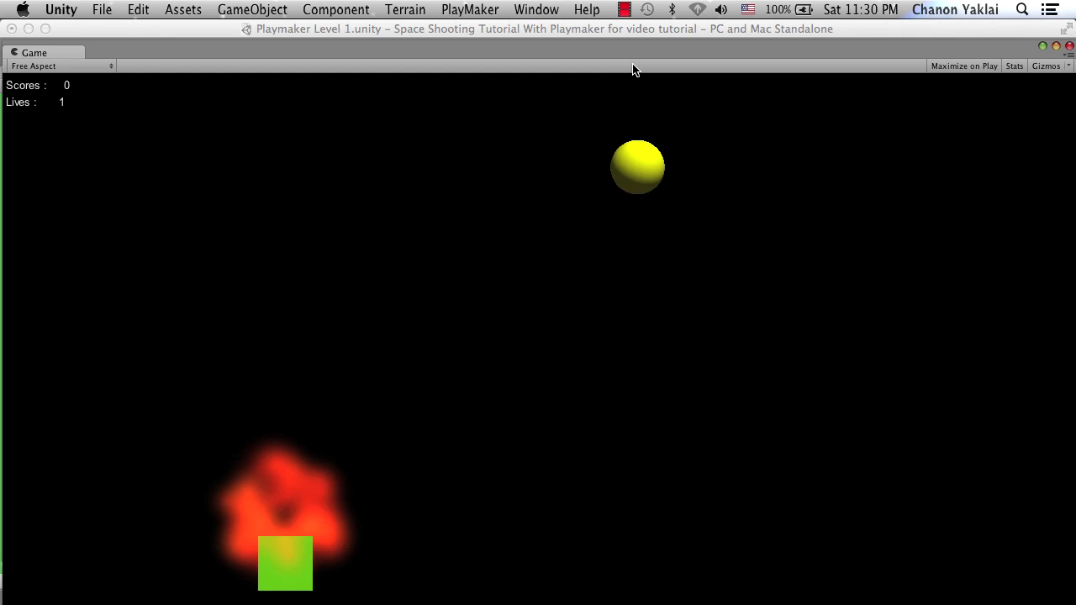
key("Right")
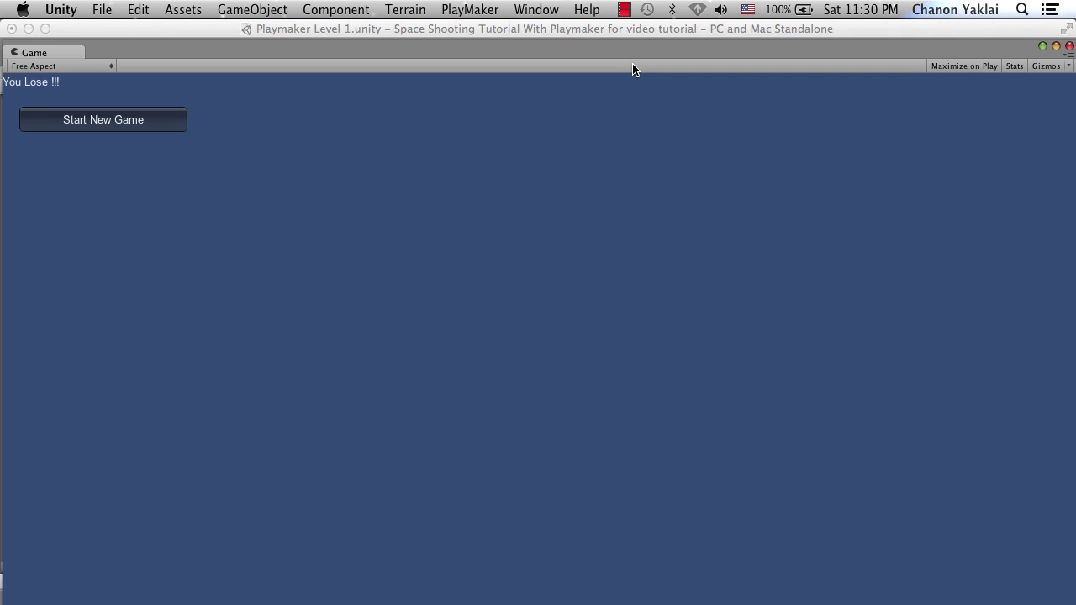
Start a new game from the game-over screen and lose all lives again to test the lives reset
left_click(145, 118)
key("Right")
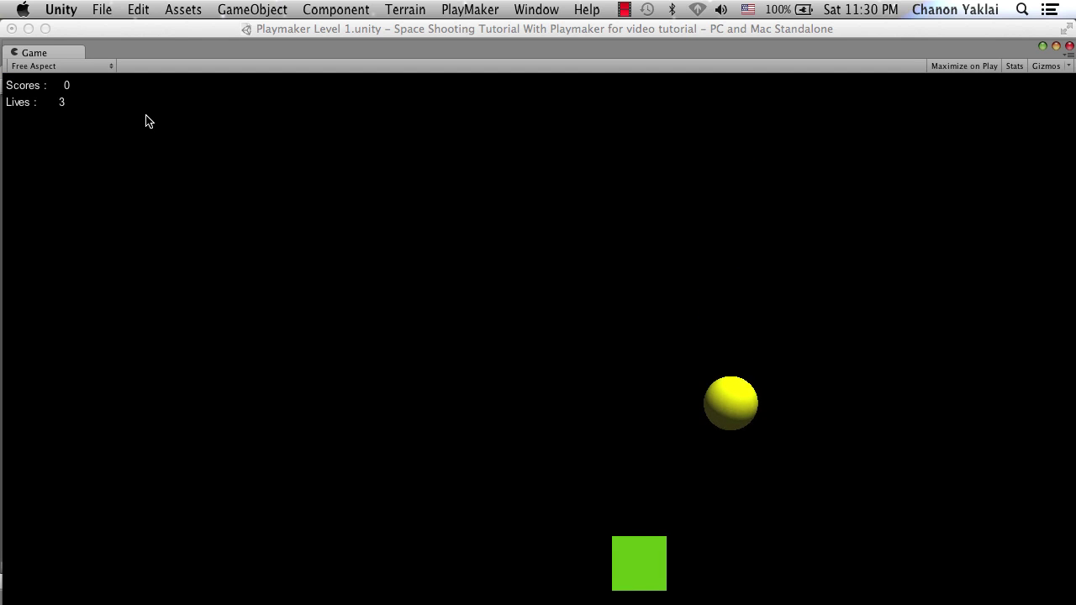
key("Right")
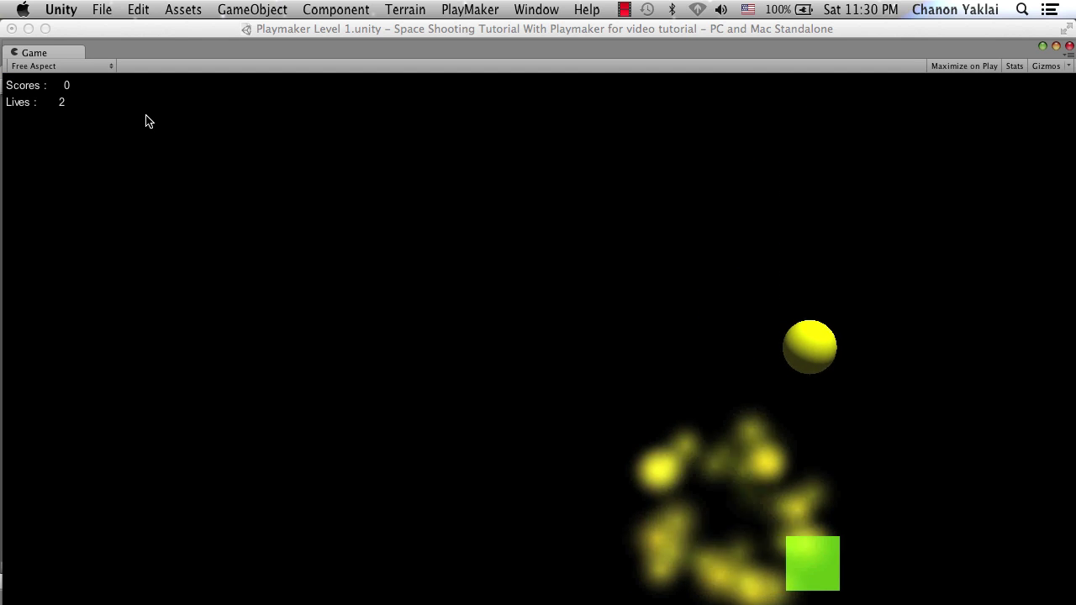
key("Left")
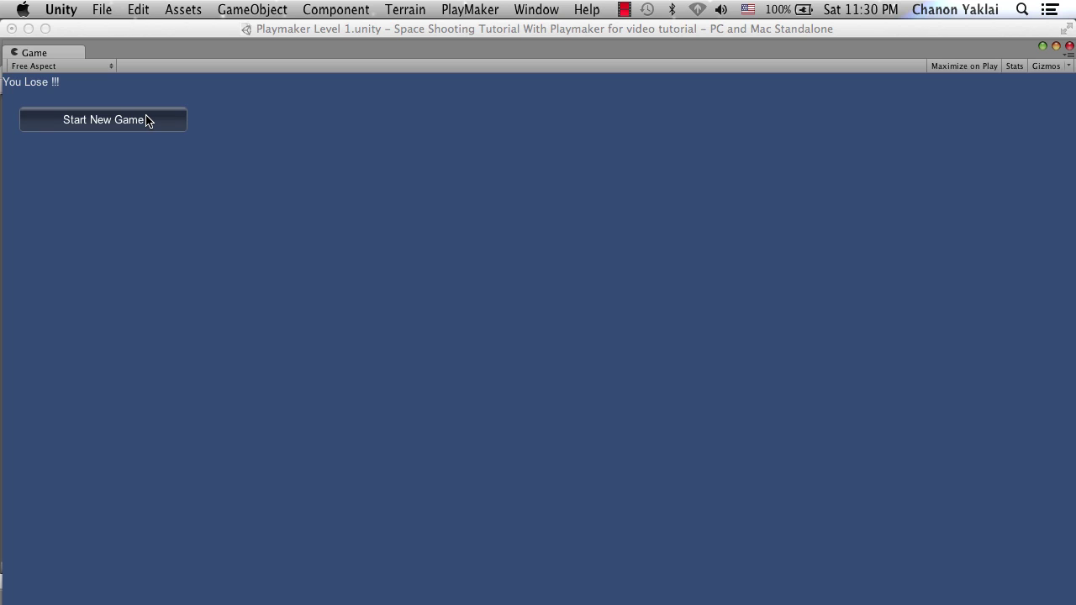
Stop the test run and open the Playmaker StartScreen scene, saving the changes to Playmaker Level 1
key("shift+space")
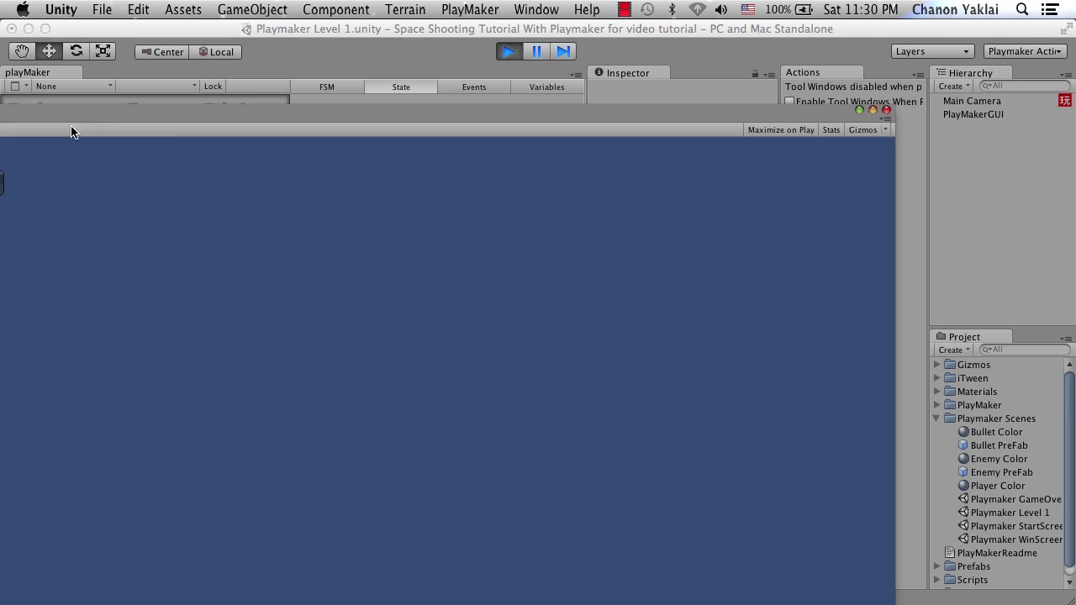
left_click(818, 125)
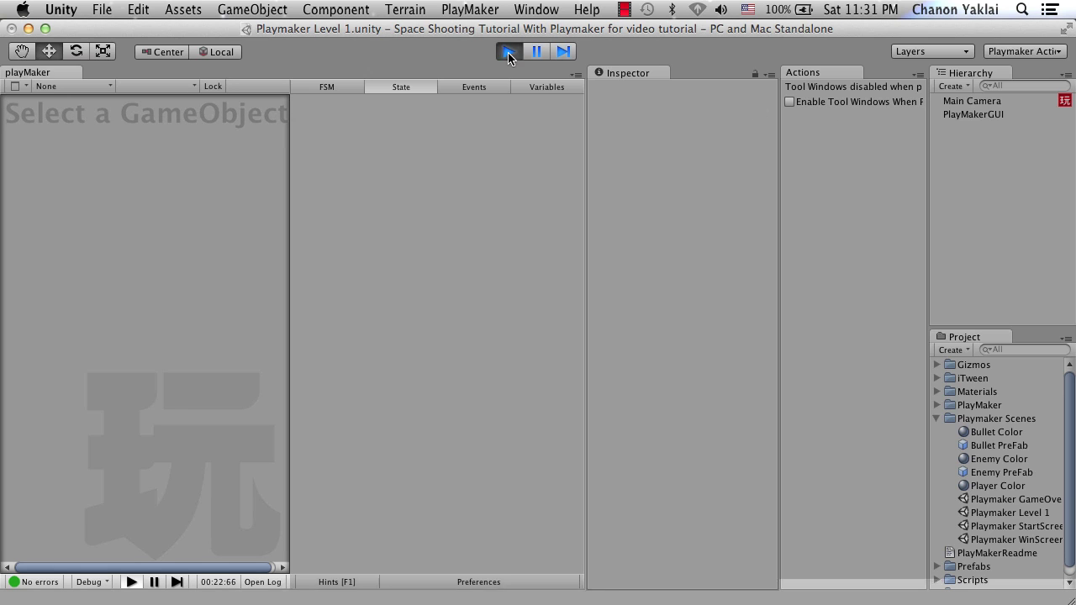
key("super+p")
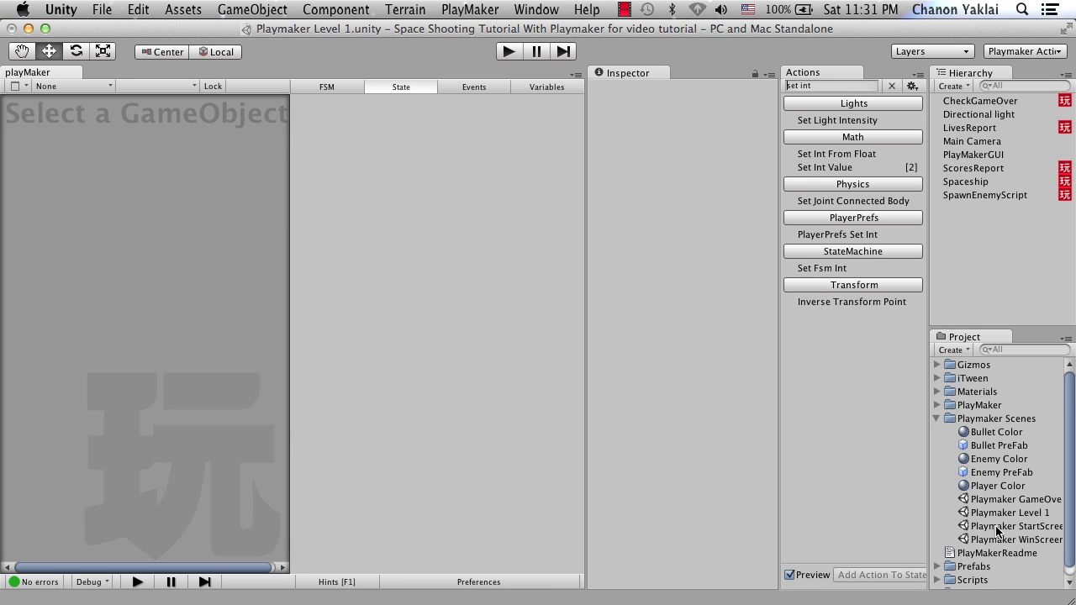
double_click(1000, 526)
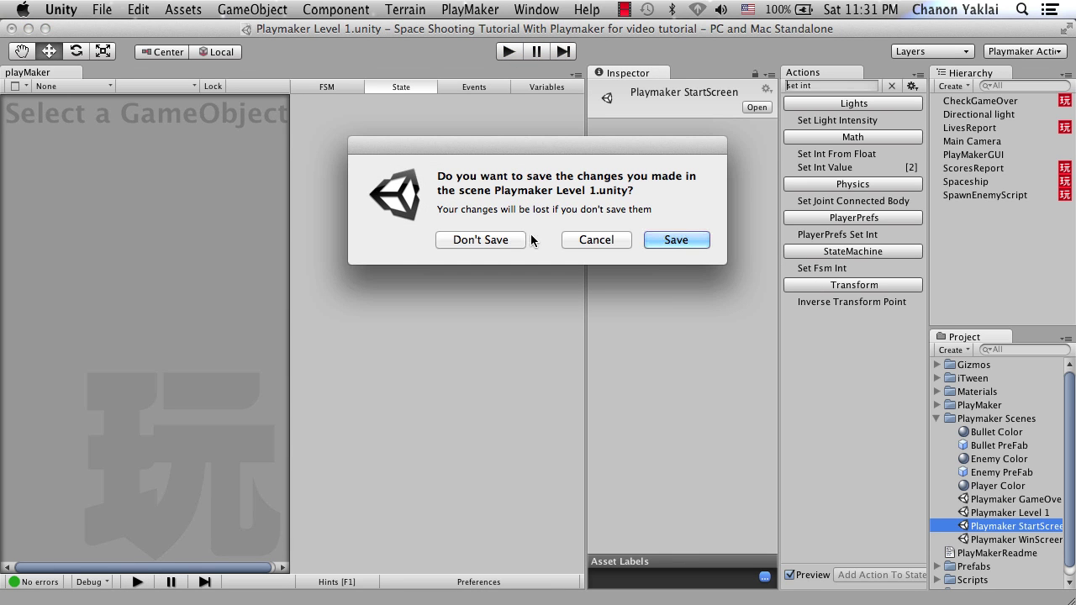
left_click(669, 240)
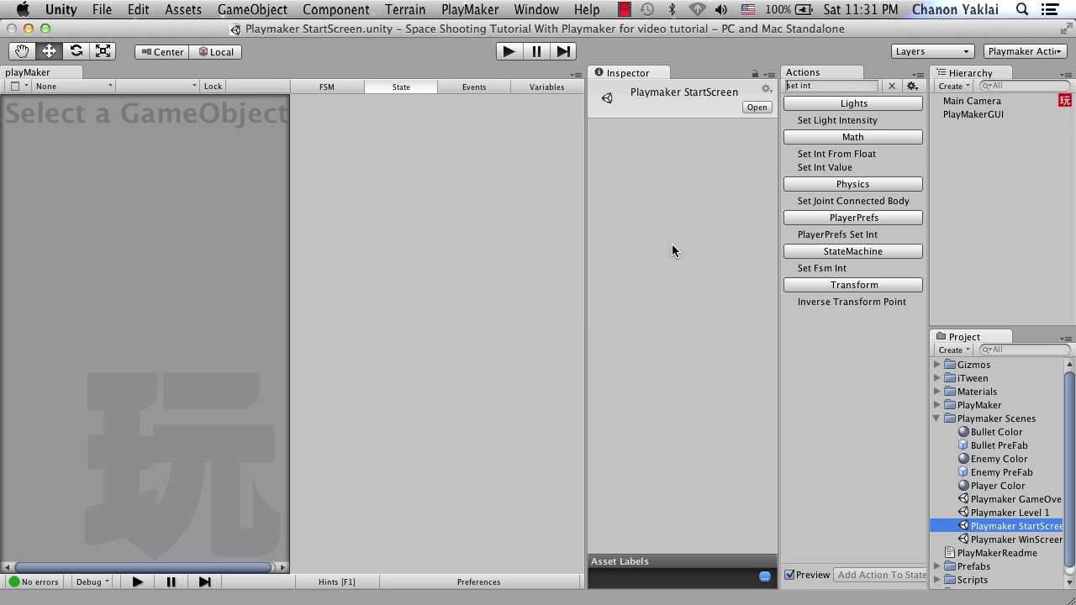
Run the StartScreen scene, start the game and steer the spaceship into enemies until all lives are lost
left_click(509, 52)
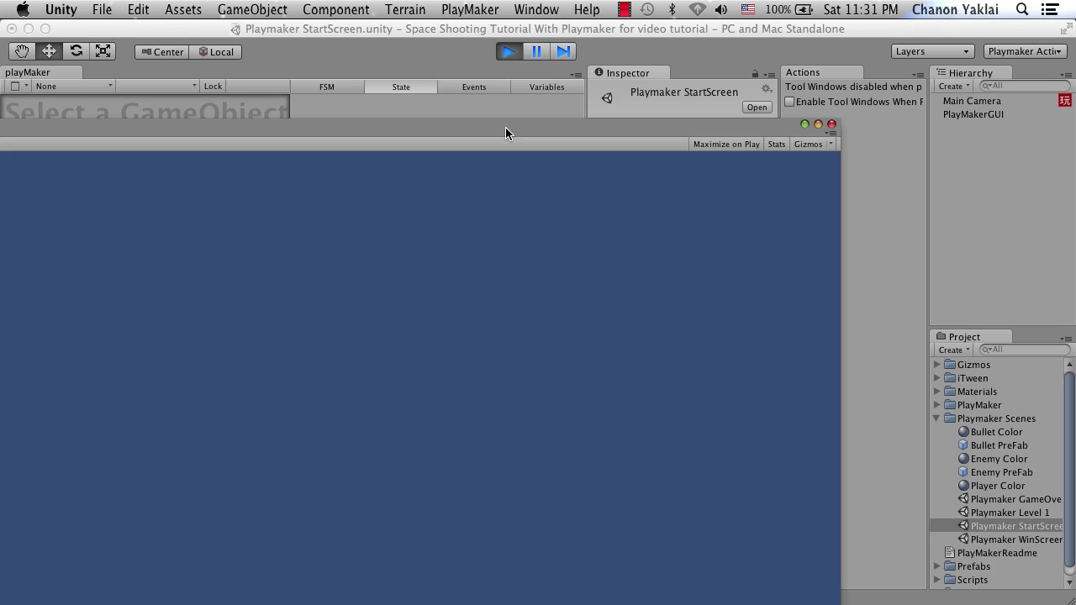
left_click_drag(505, 132, 709, 53)
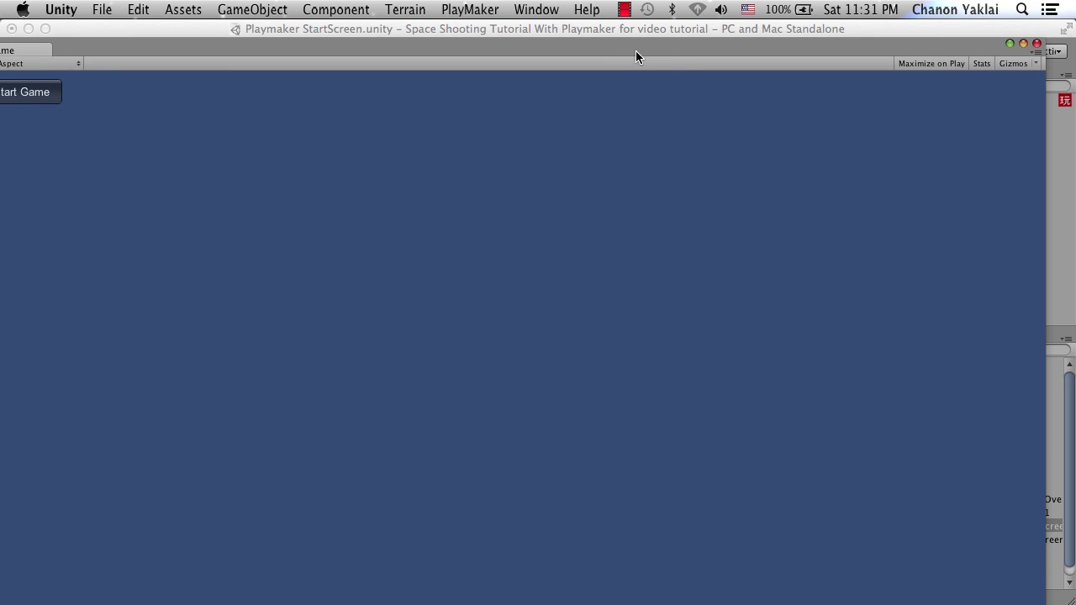
left_click_drag(636, 51, 679, 36)
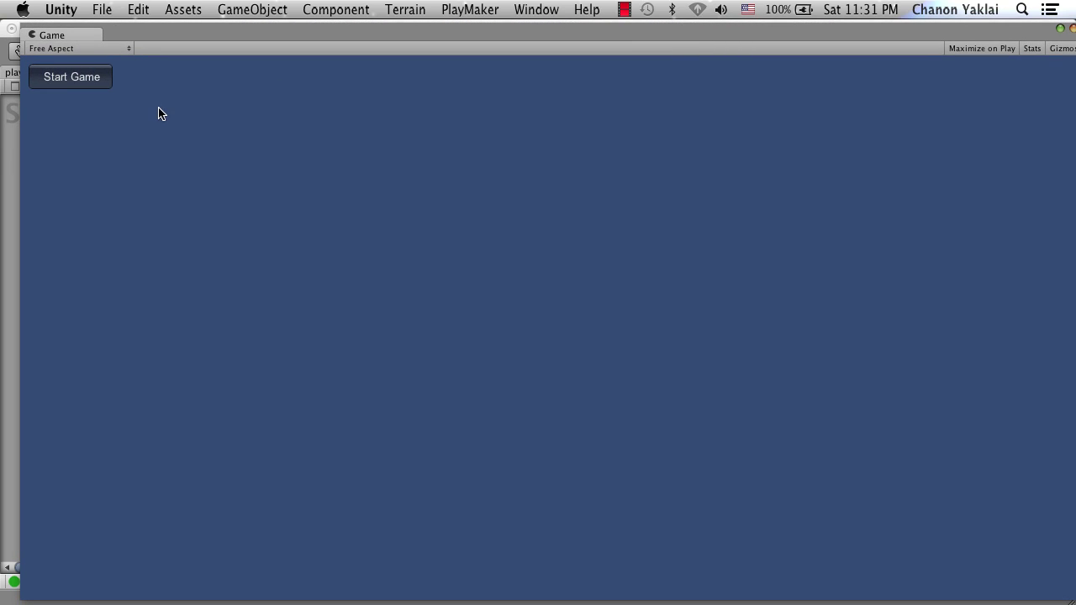
left_click(99, 85)
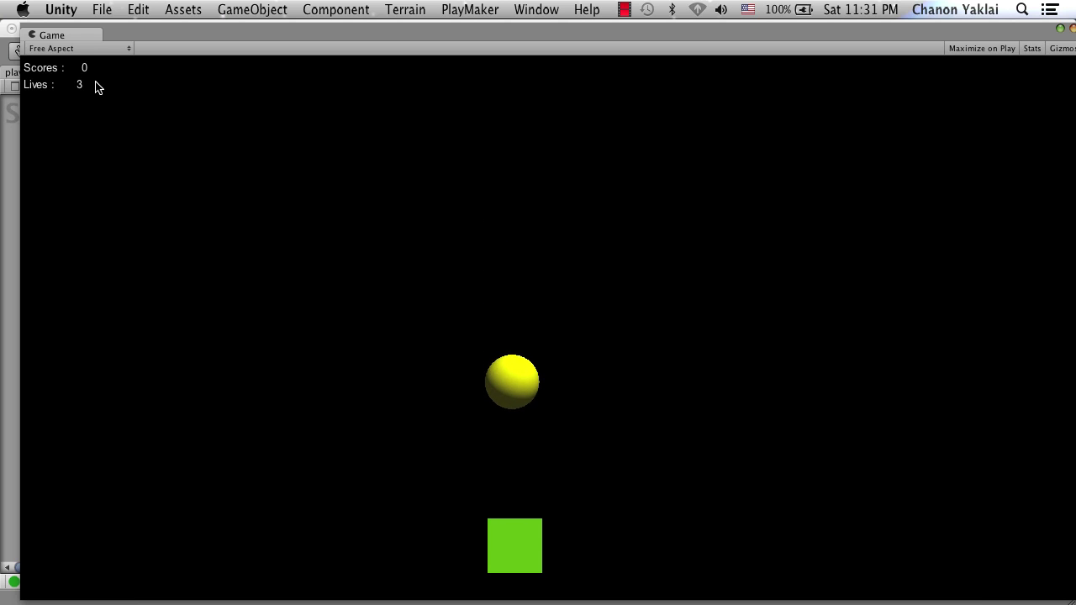
key("Left")
key("Left")
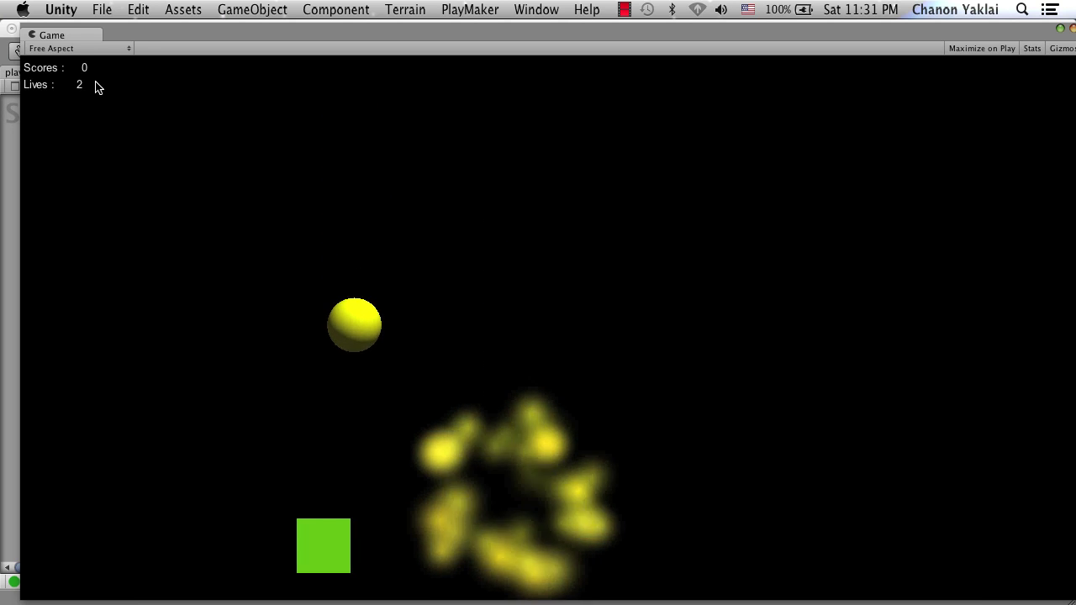
key("Right")
key("Right")
key("Right")
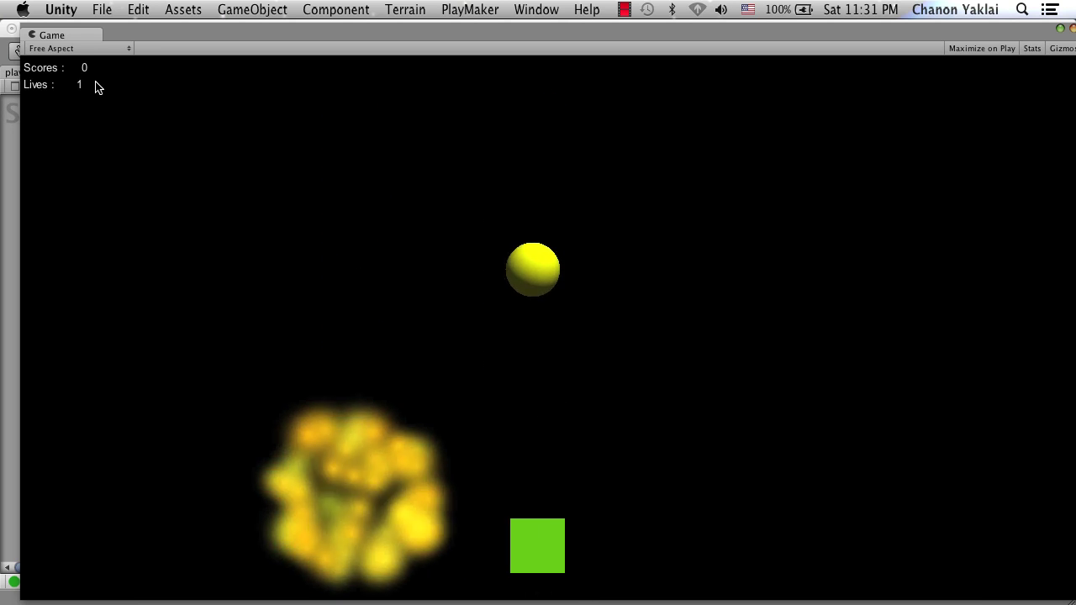
key("Left")
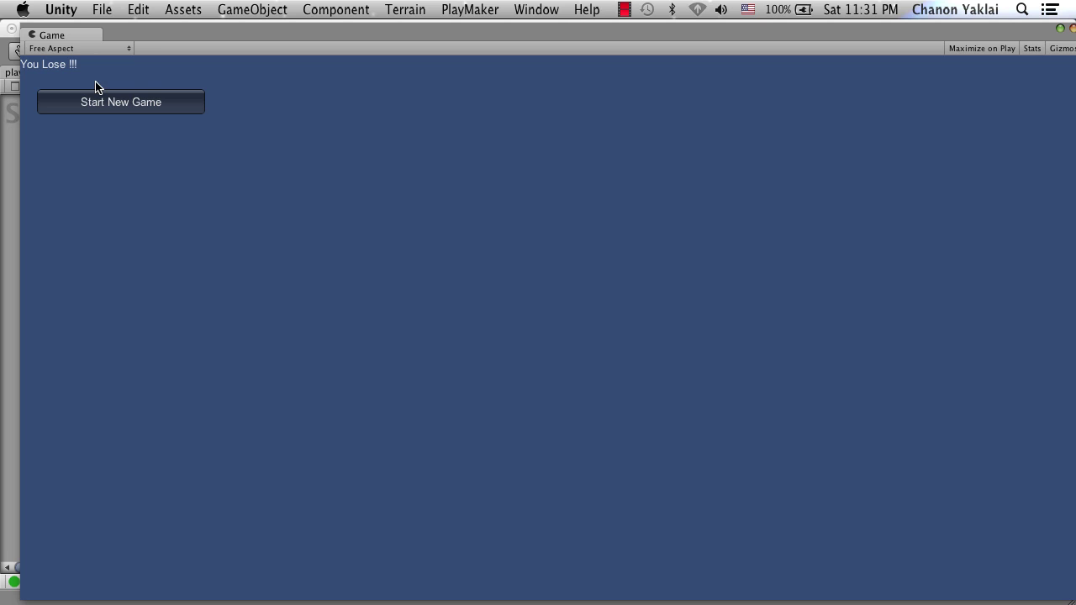
Start a new game from the You Lose screen and lose all lives again to recheck the lives reset
left_click(125, 103)
key("Left")
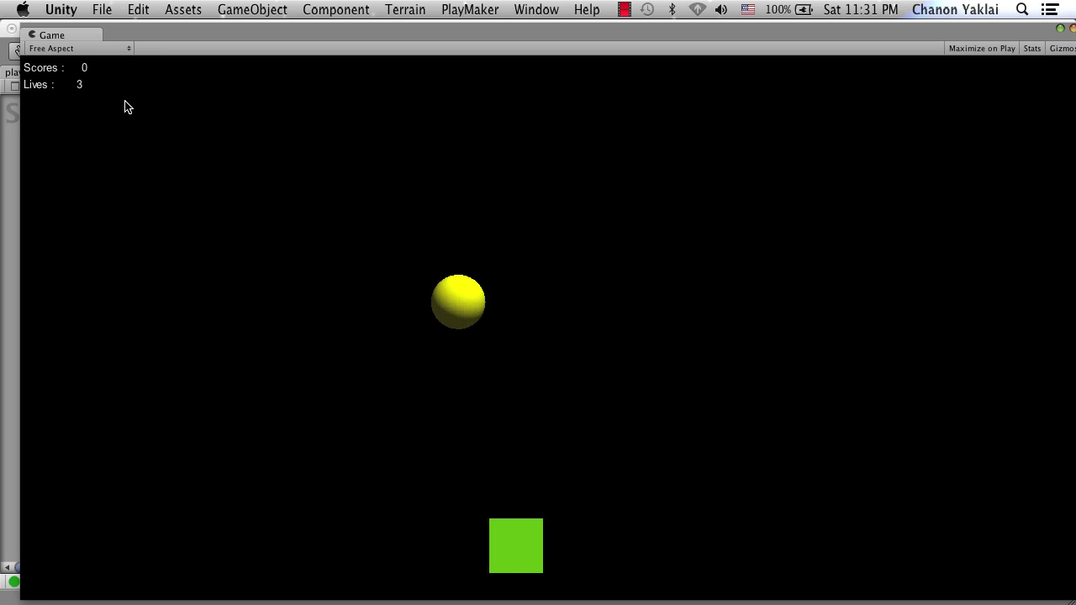
key("Right")
key("Right")
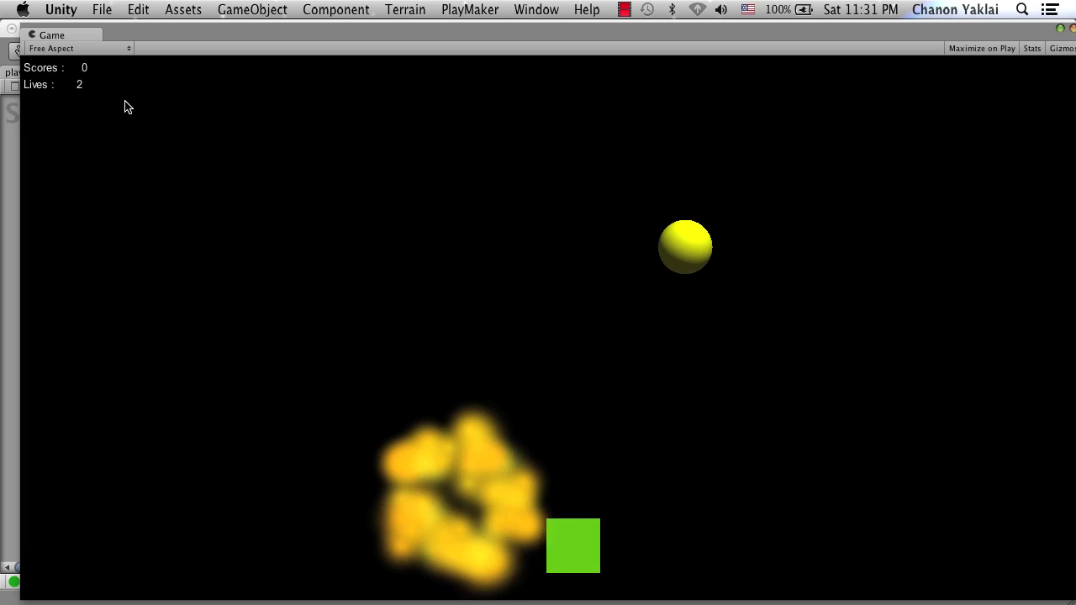
key("Left")
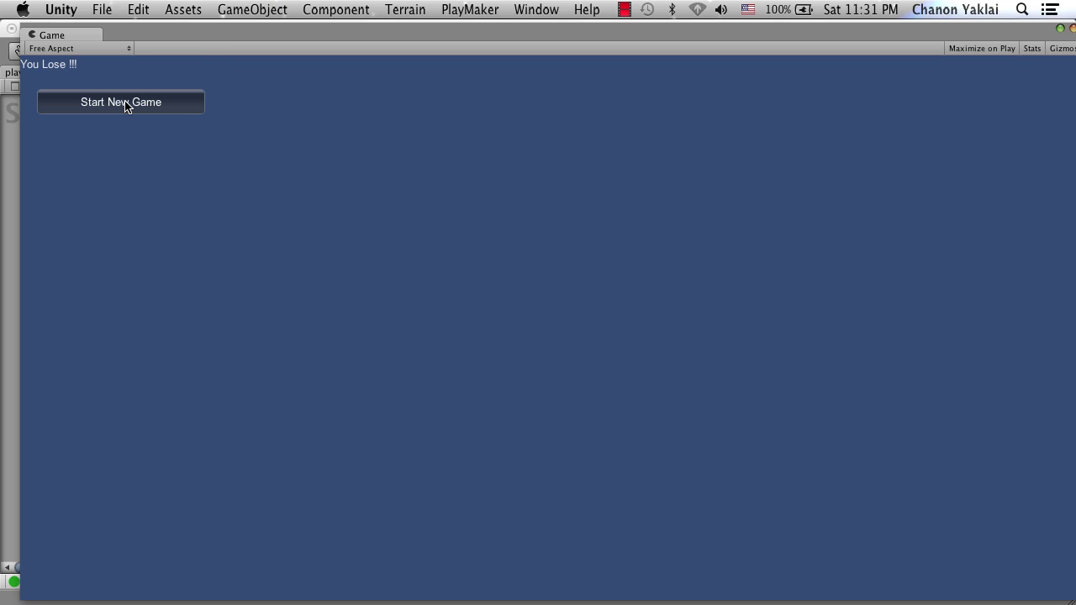
Close the Game window, stop the test run and reopen the Playmaker Level 1 scene
double_click(204, 30)
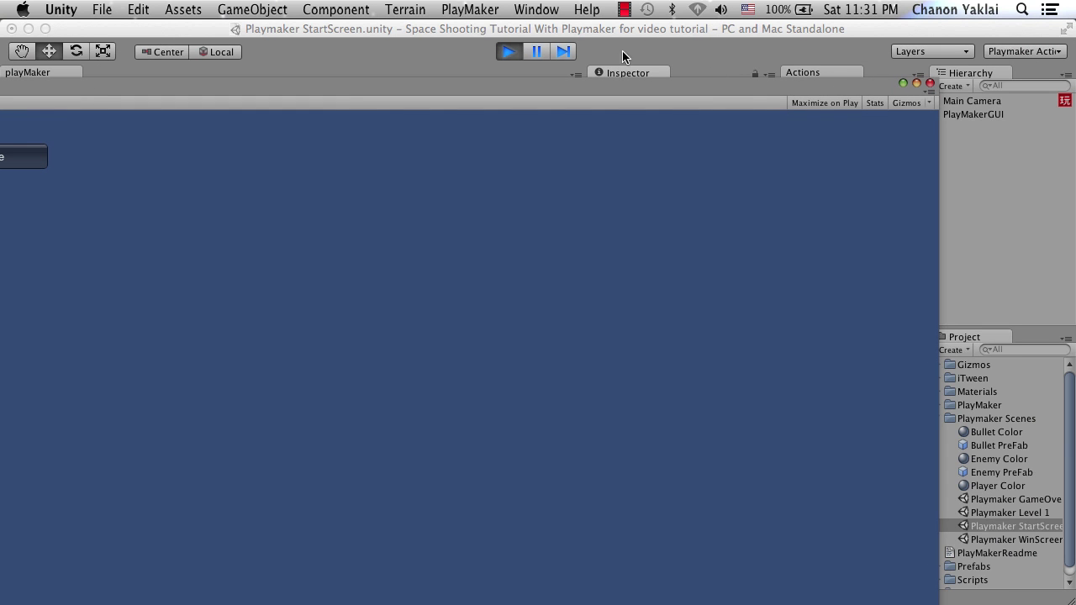
left_click(930, 84)
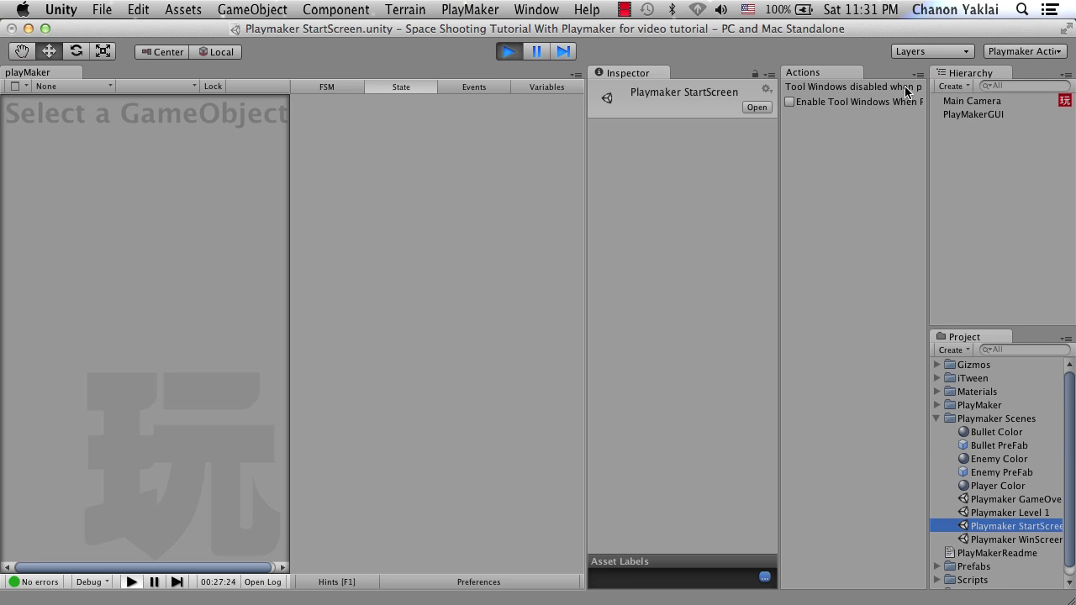
left_click(508, 53)
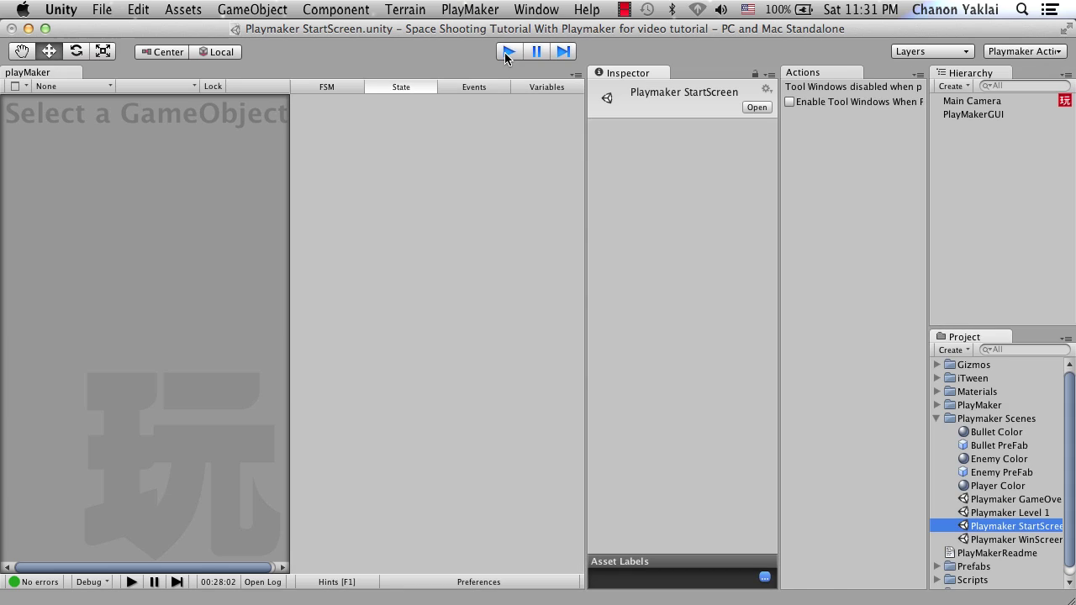
double_click(1032, 514)
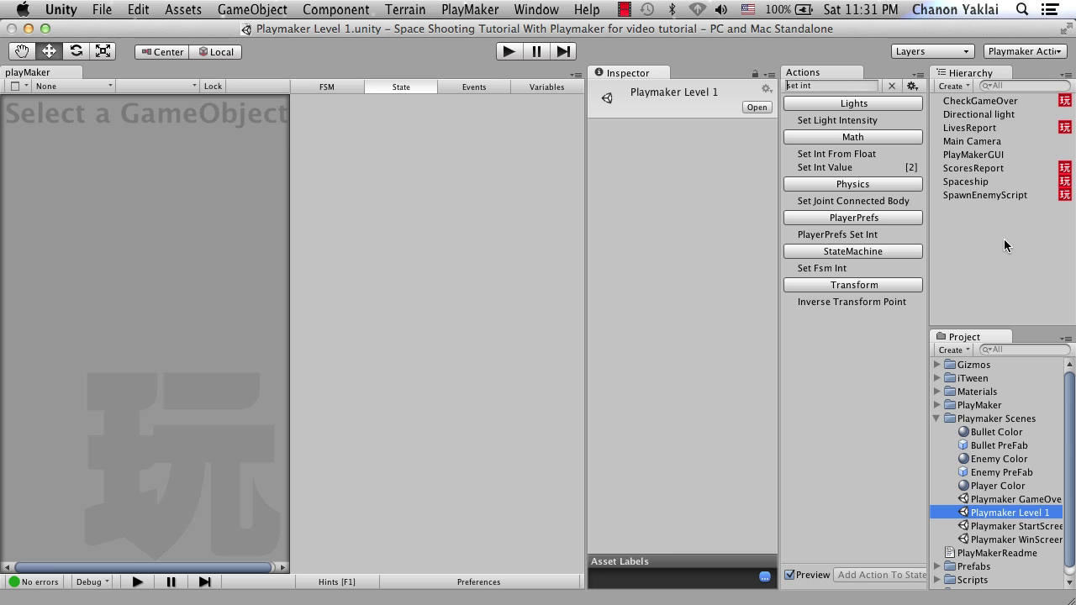
Duplicate the CheckGameOver object in the Playmaker Level 1 scene
left_click(979, 102)
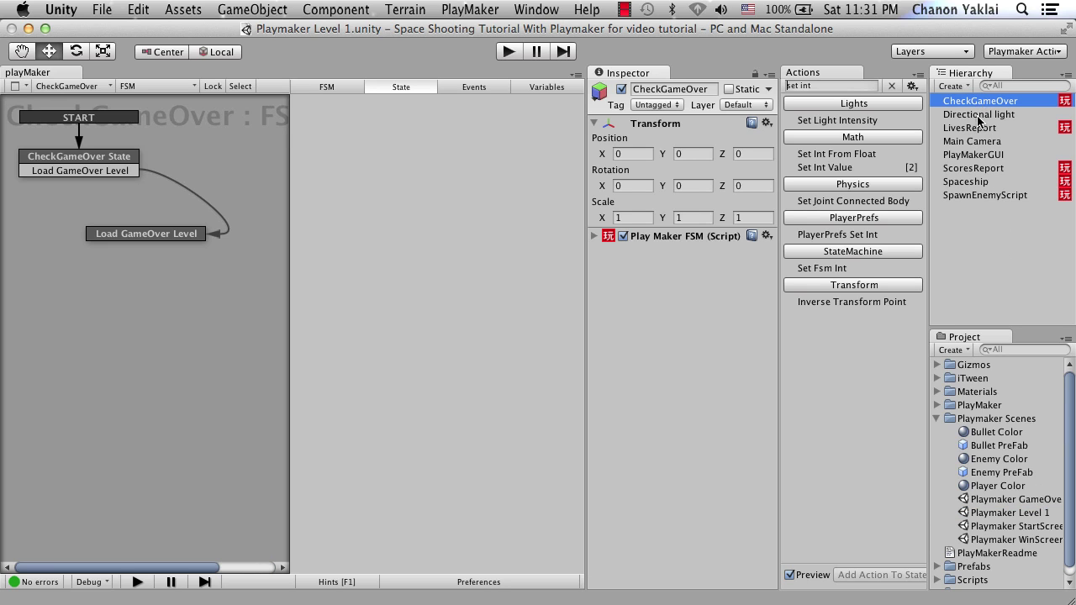
left_click(992, 217)
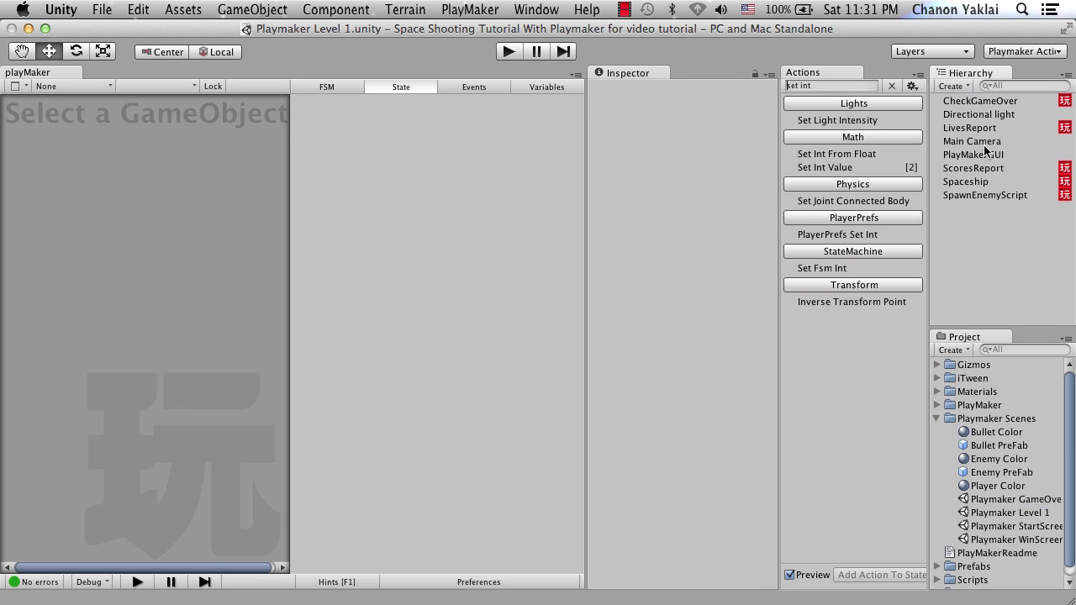
left_click(980, 101)
right_click(985, 100)
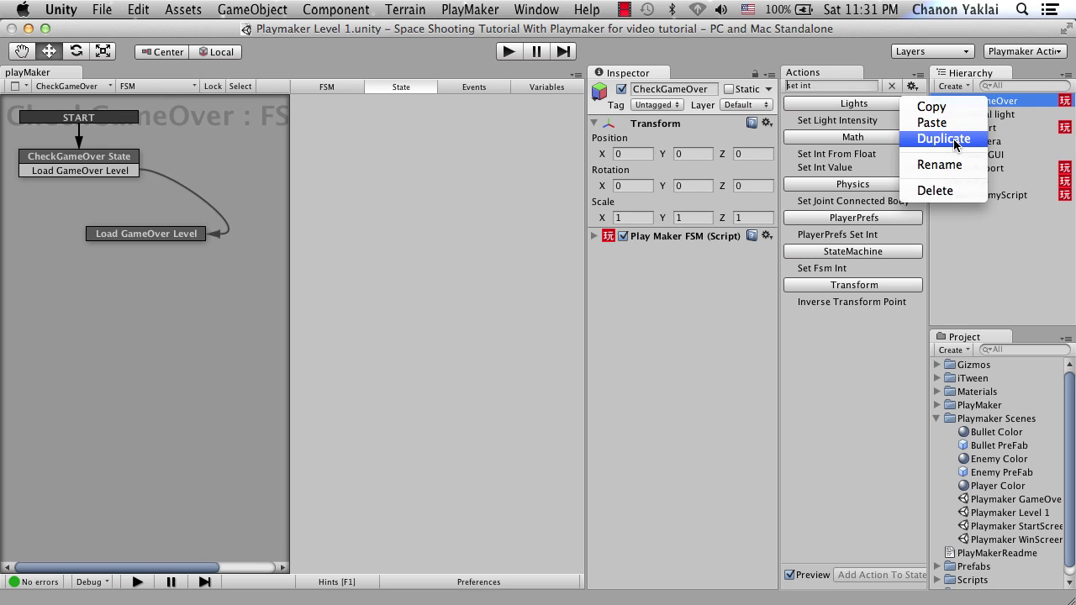
left_click(943, 138)
Rename the duplicated CheckGameOver object as CheckGameWin
left_click(993, 128)
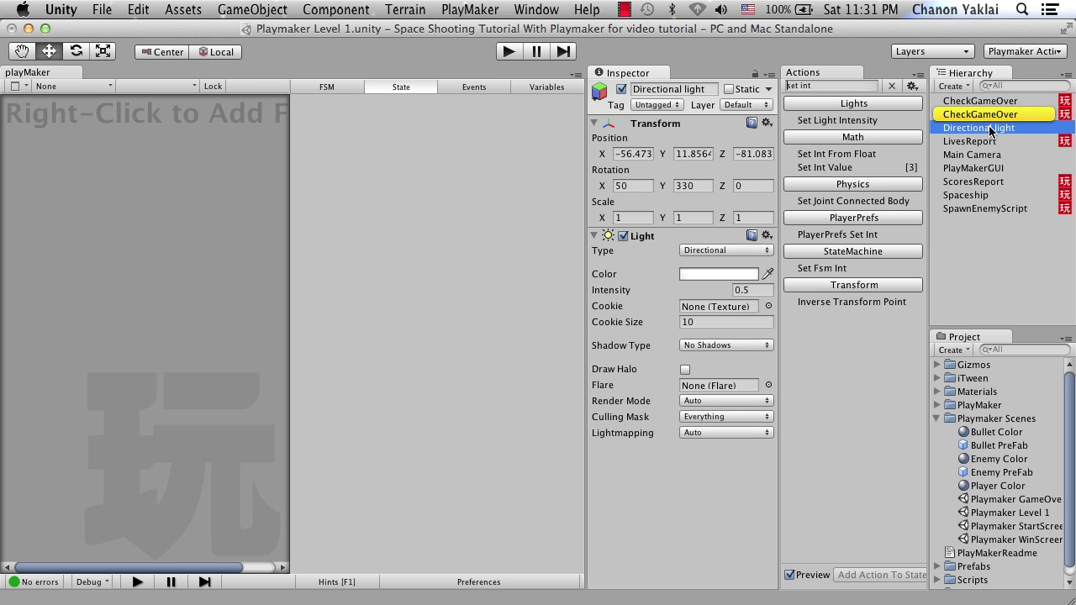
left_click(992, 115)
left_click(1021, 114)
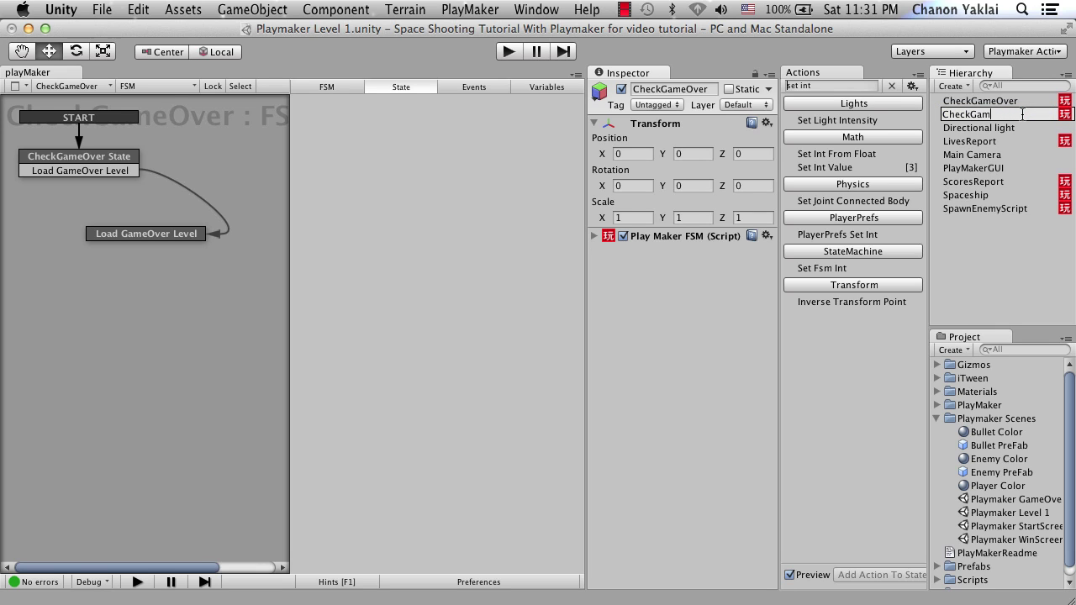
key("Return")
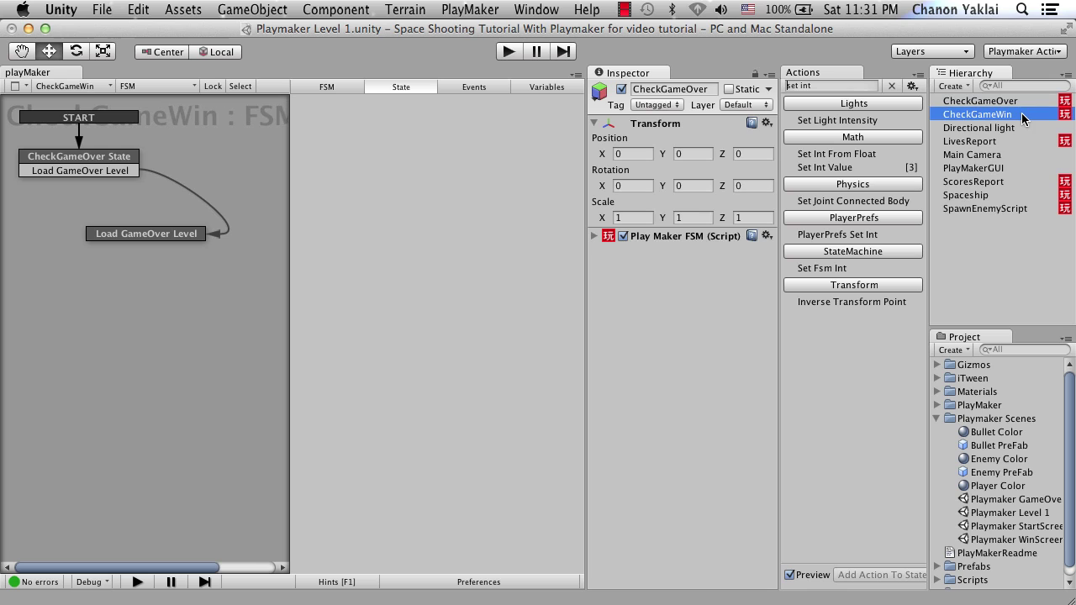
left_click(1017, 100)
left_click(1017, 113)
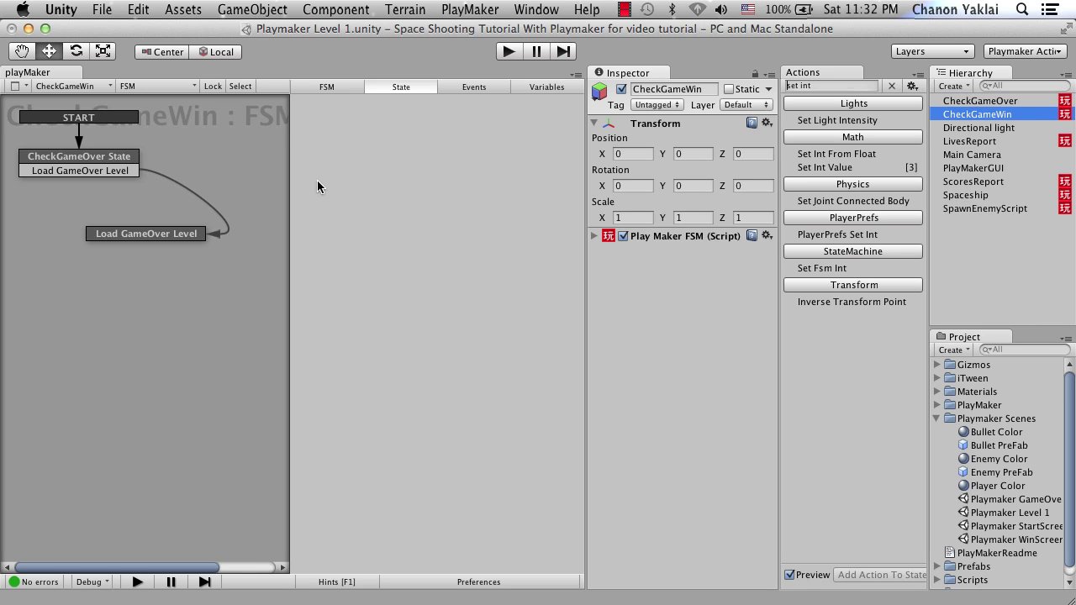
Rename the CheckGameOver State in CheckGameWin's FSM as CheckGameWin State
left_click(109, 162)
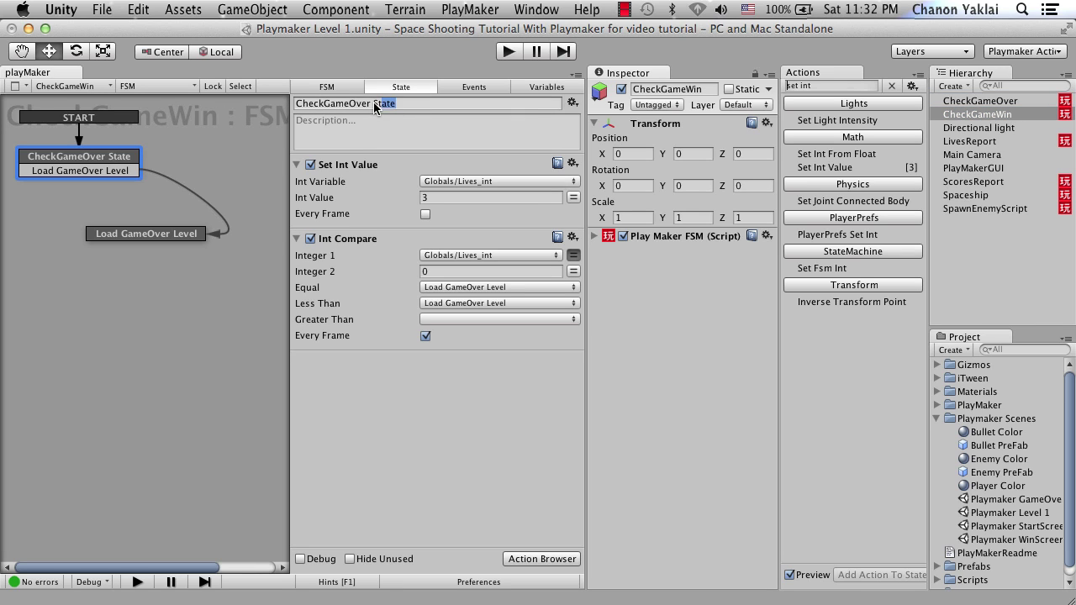
left_click(348, 103, "shift")
type("Win")
Try to make the Set Int Value action in CheckGameWin State use the global variable Scores_int
left_click(475, 182)
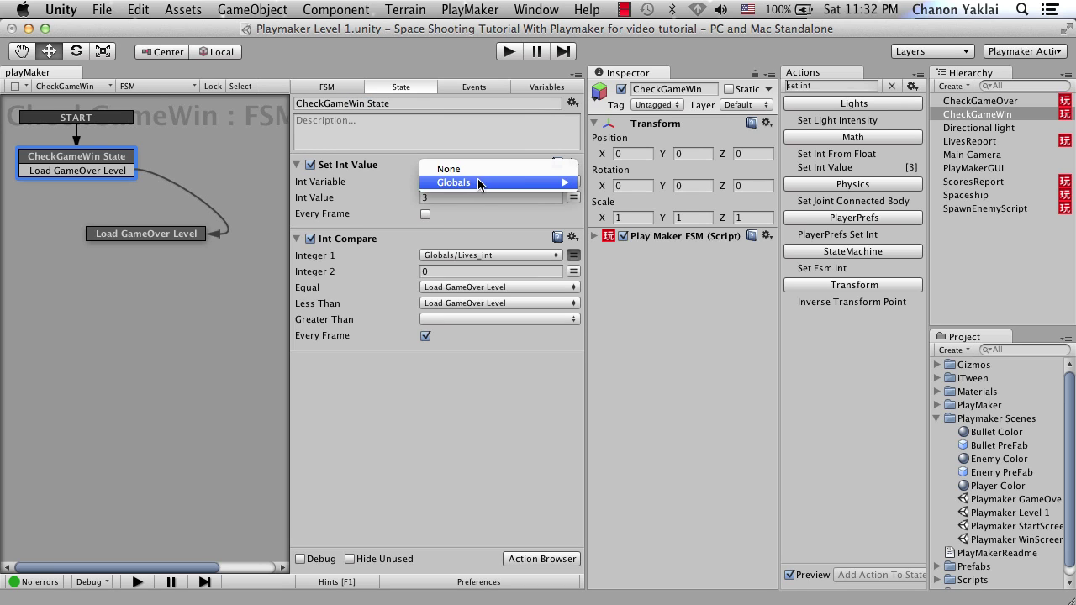
mouse_move(478, 183)
left_click(614, 198)
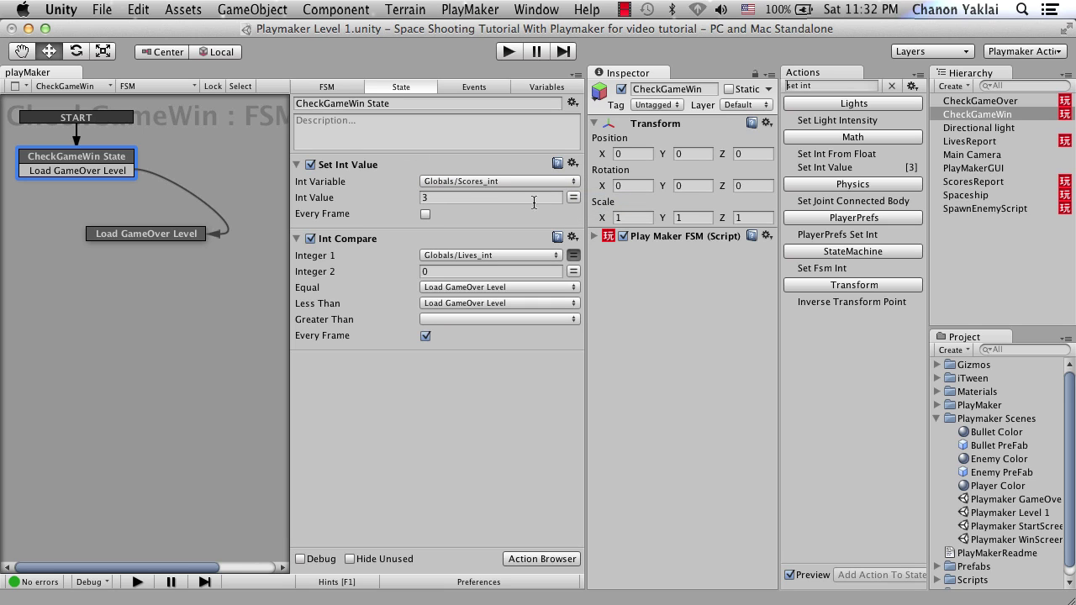
left_click(483, 197)
left_click(504, 181)
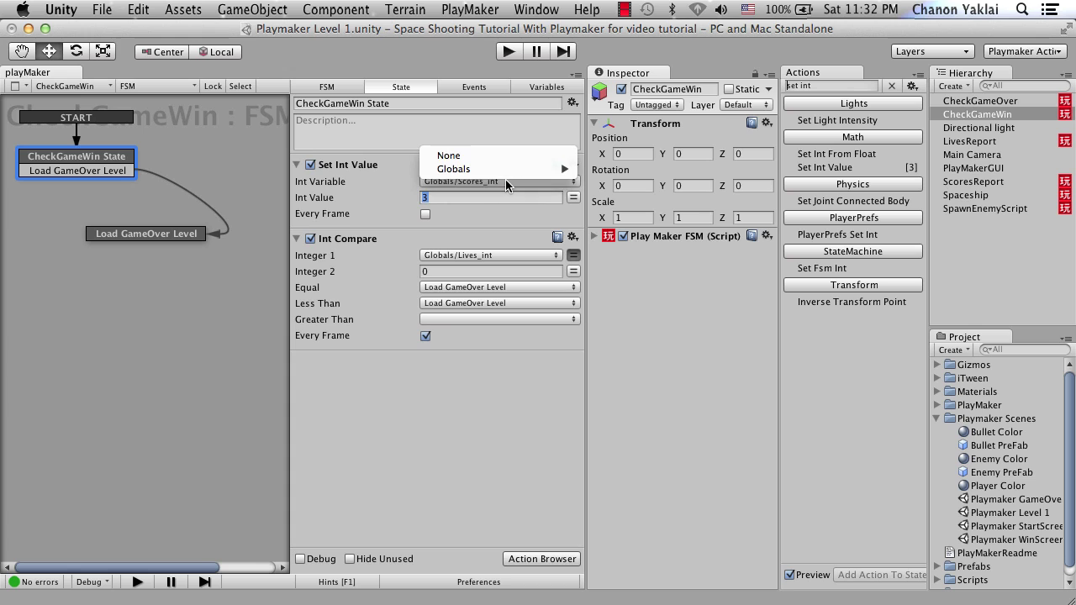
mouse_move(494, 171)
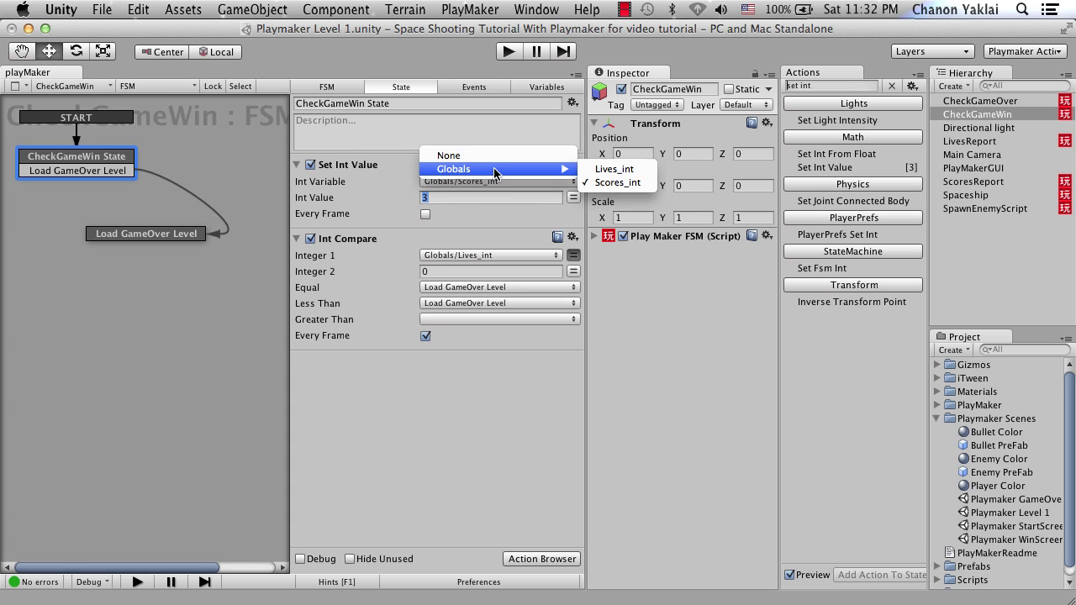
left_click(485, 210)
Remove the Set Int Value action from CheckGameWin State
left_click(310, 165)
right_click(317, 166)
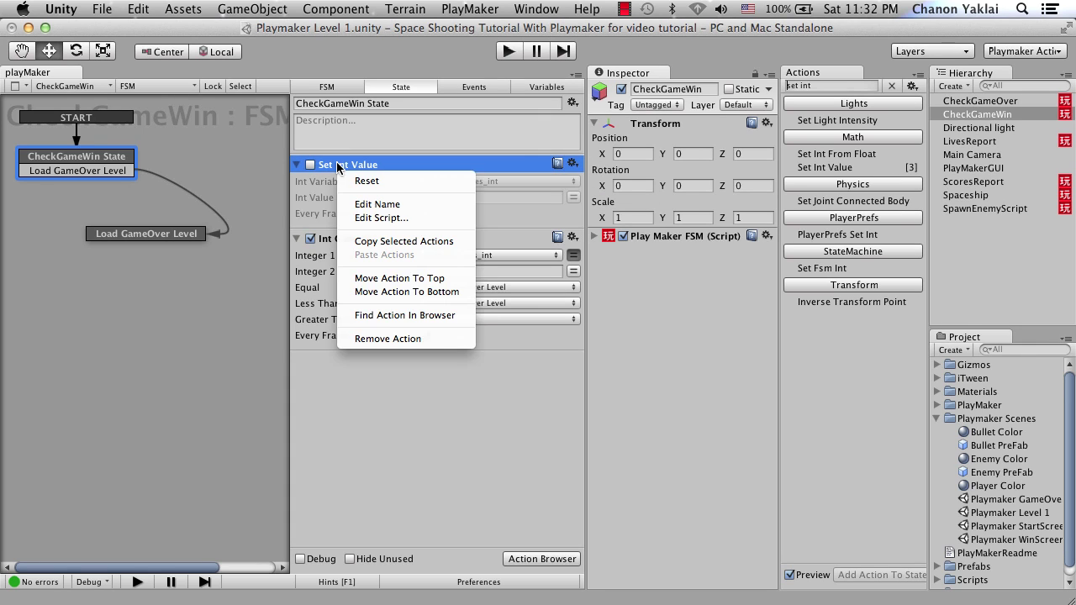
left_click(412, 341)
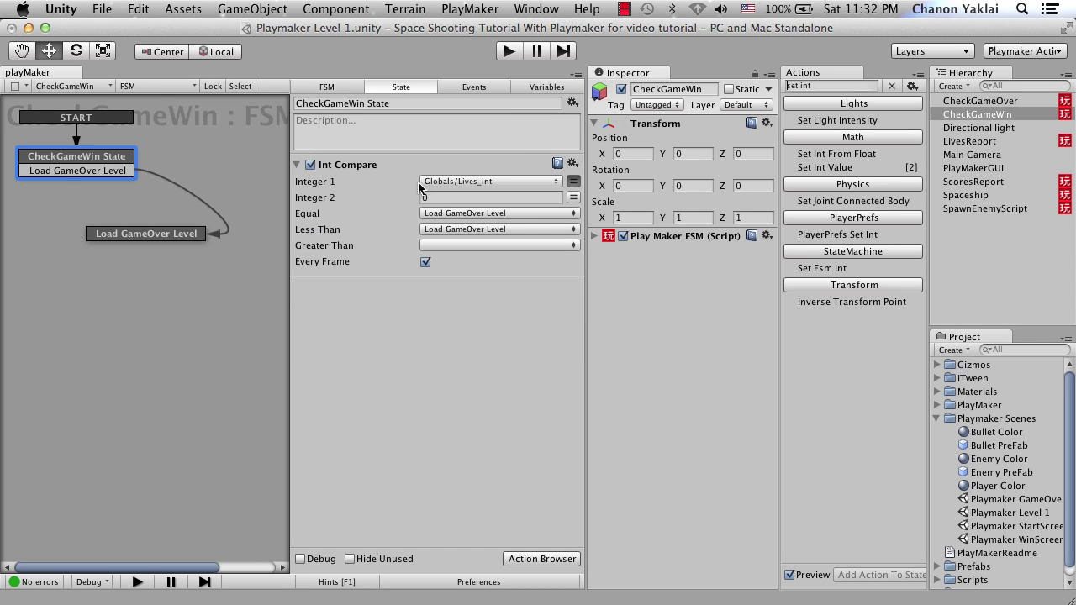
Set CheckGameWin State's Int Compare action to compare the global variable Scores_int with 500
left_click(451, 181)
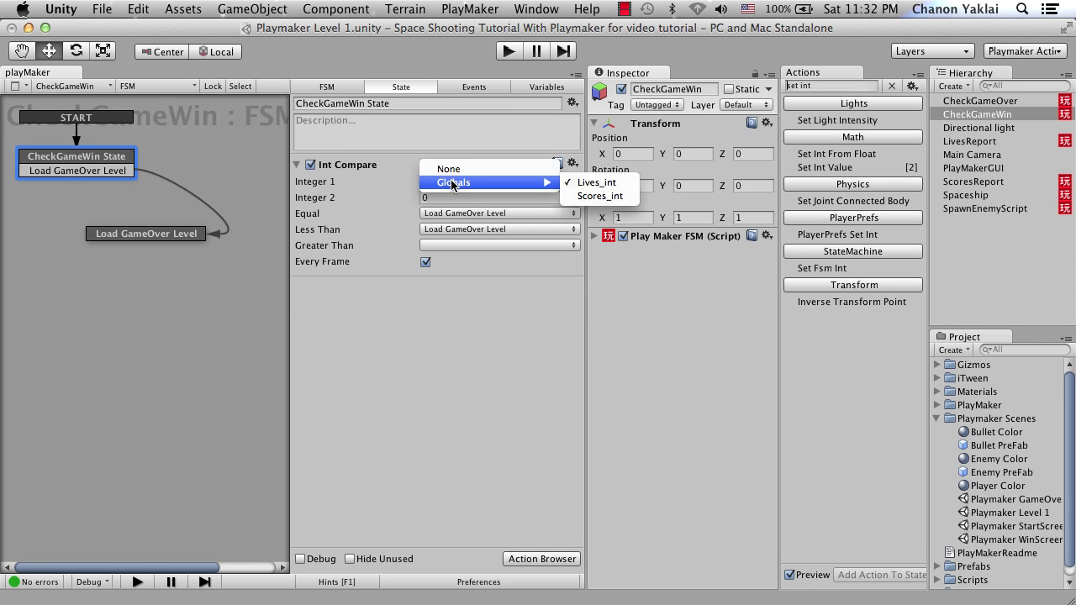
left_click(499, 309)
left_click(510, 182)
mouse_move(510, 180)
left_click(573, 195)
left_click(519, 197)
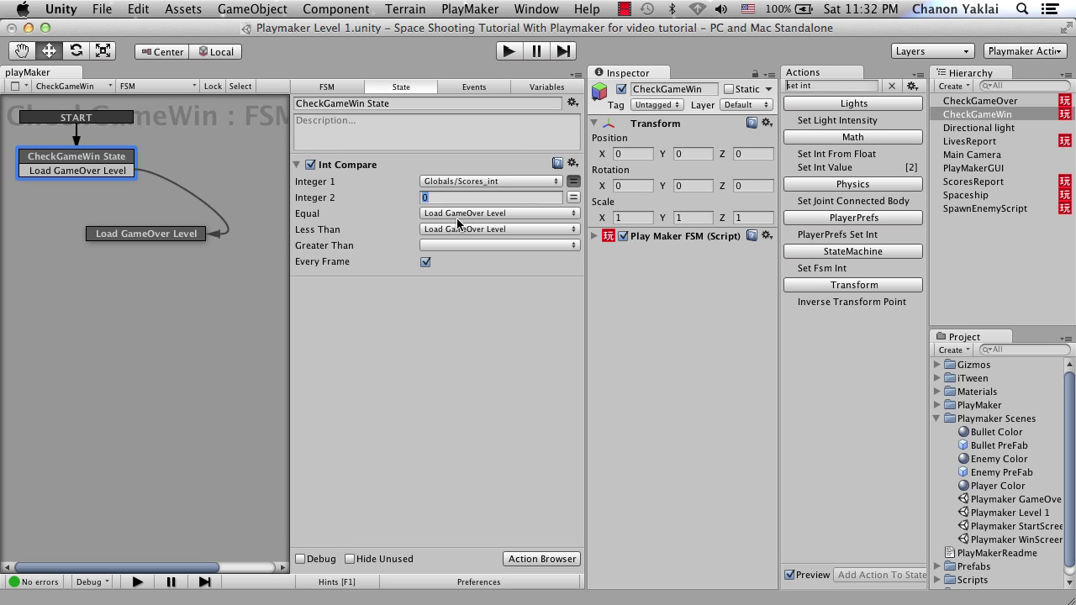
type("500")
Rename the Load GameOver Level event in CheckGameWin's FSM as Load GameWinScreen
left_click(487, 94)
left_click(394, 122)
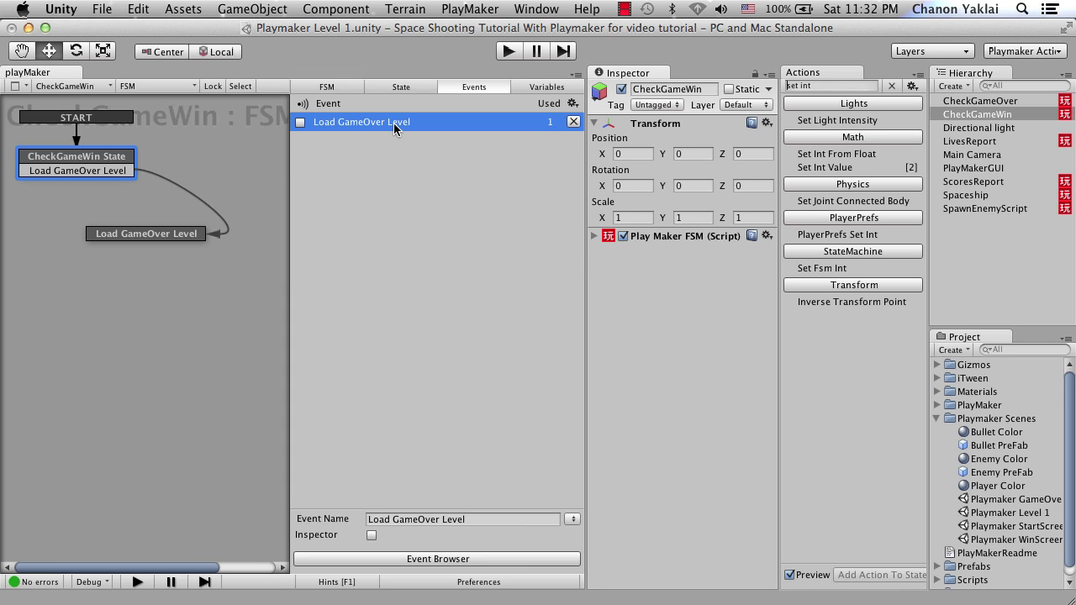
left_click_drag(485, 524, 417, 520)
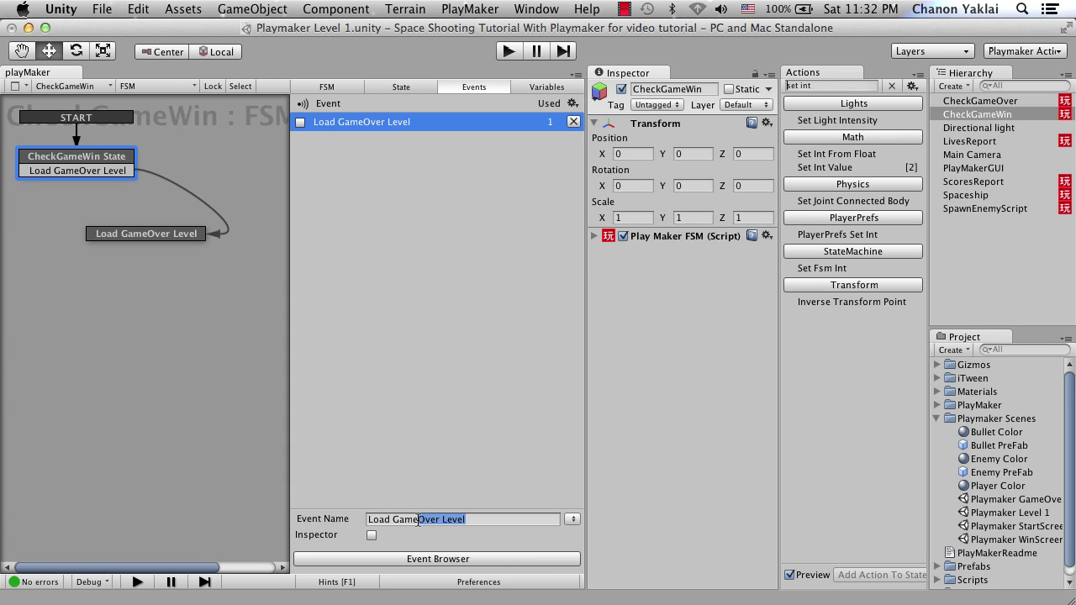
type("O")
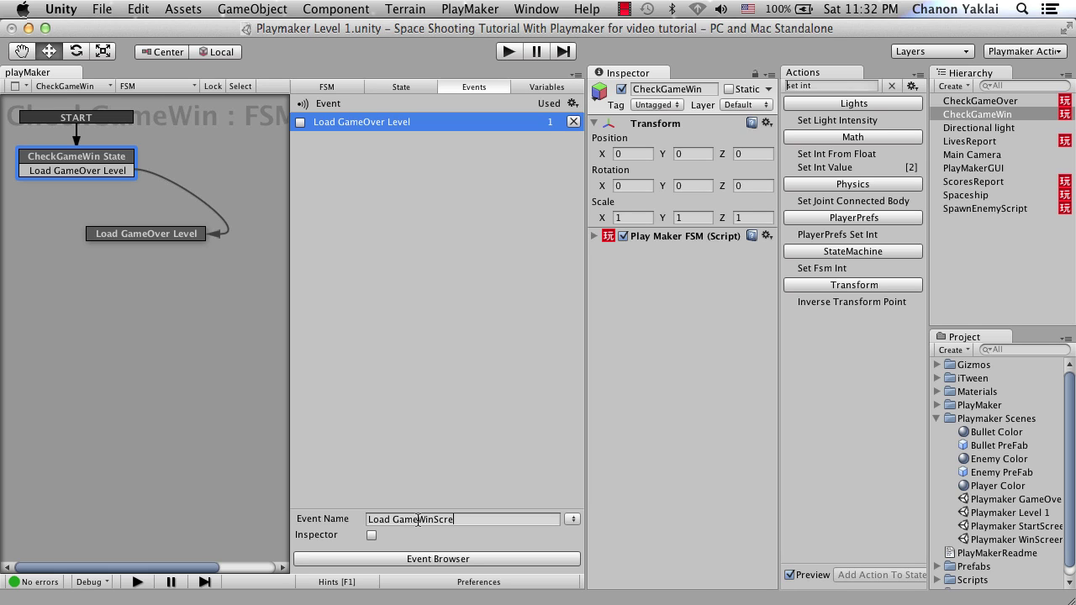
key("Return")
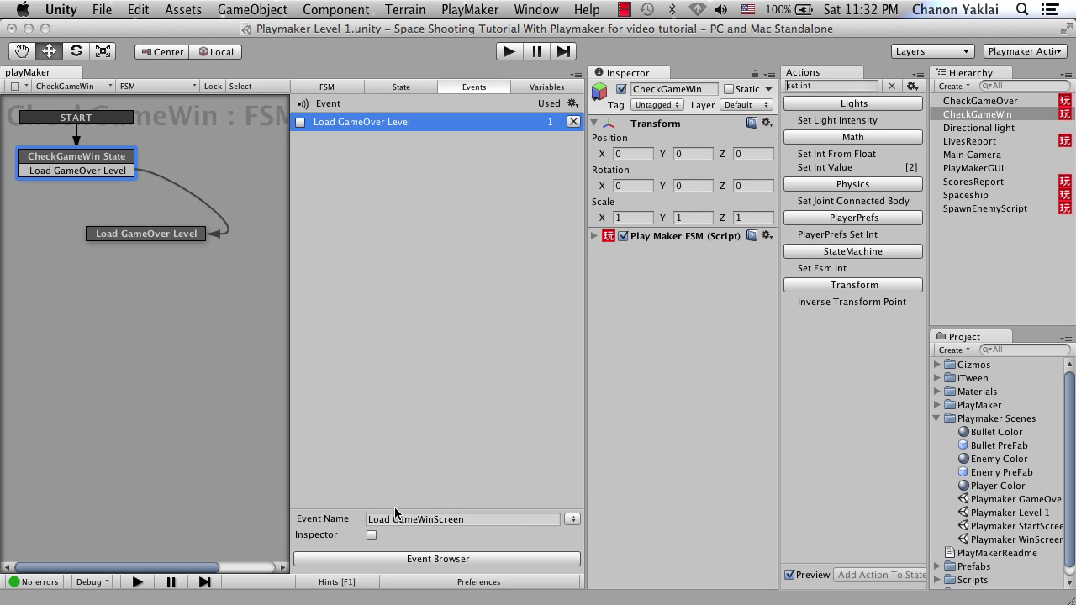
In CheckGameWin State's Int Compare, set the Less Than event to None and the Greater Than event to Load GameWinScreen
left_click(117, 162)
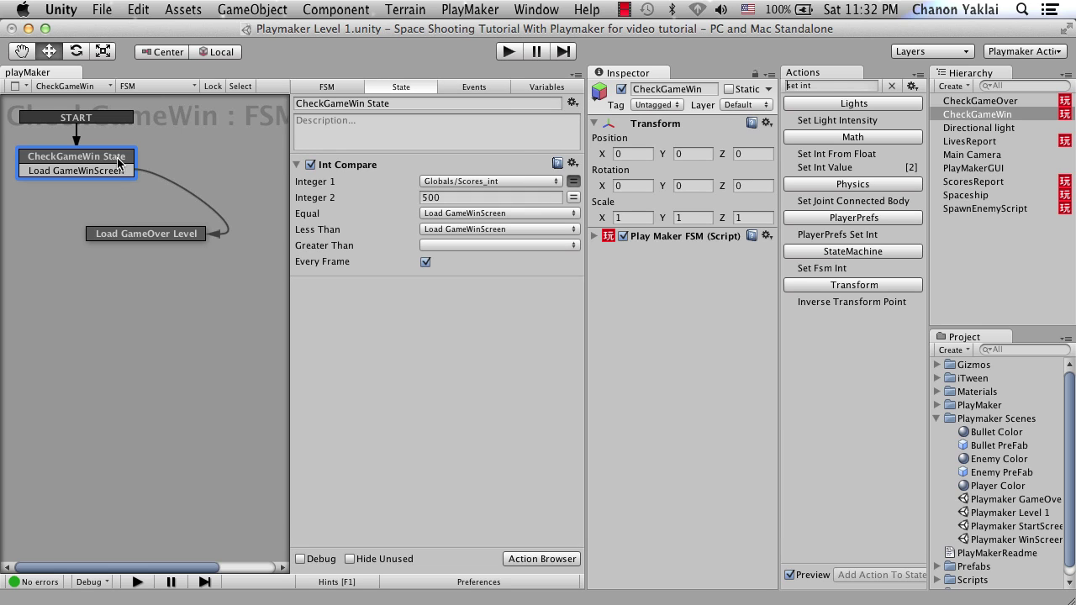
left_click(462, 228)
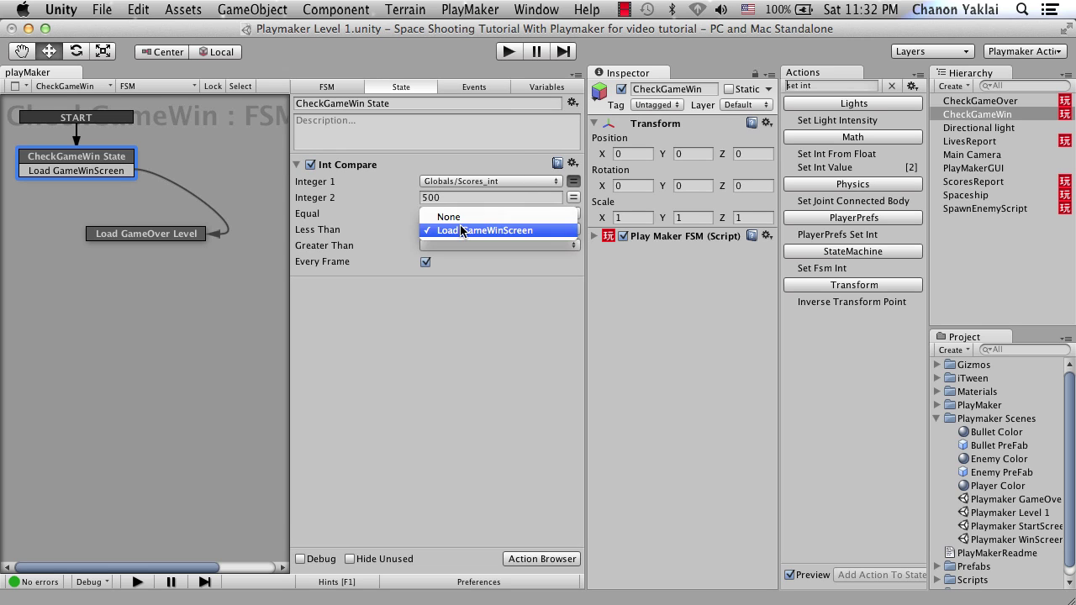
left_click(459, 216)
left_click(463, 245)
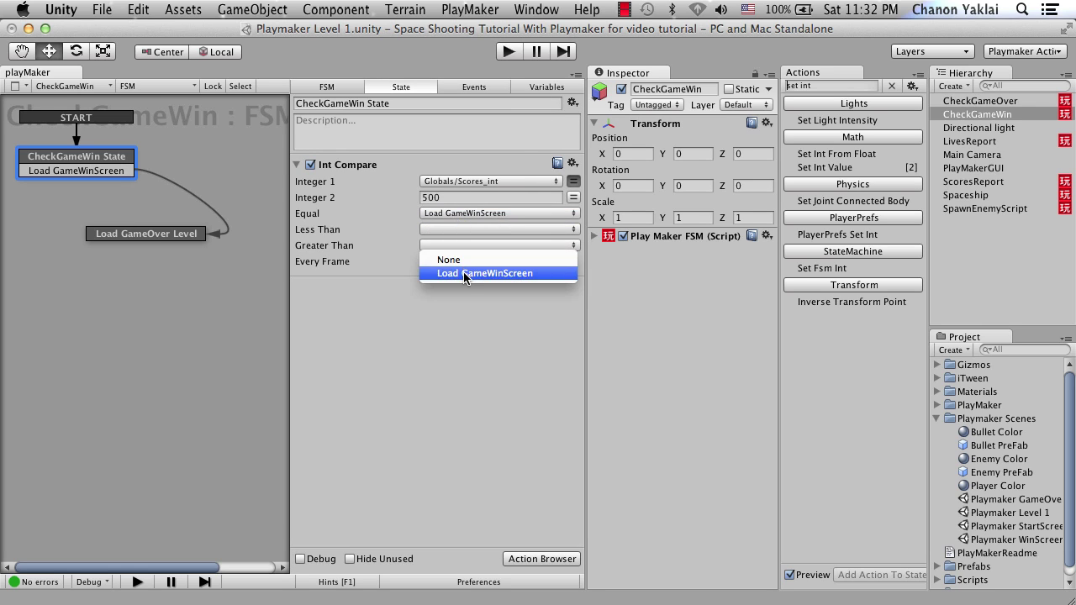
left_click(464, 271)
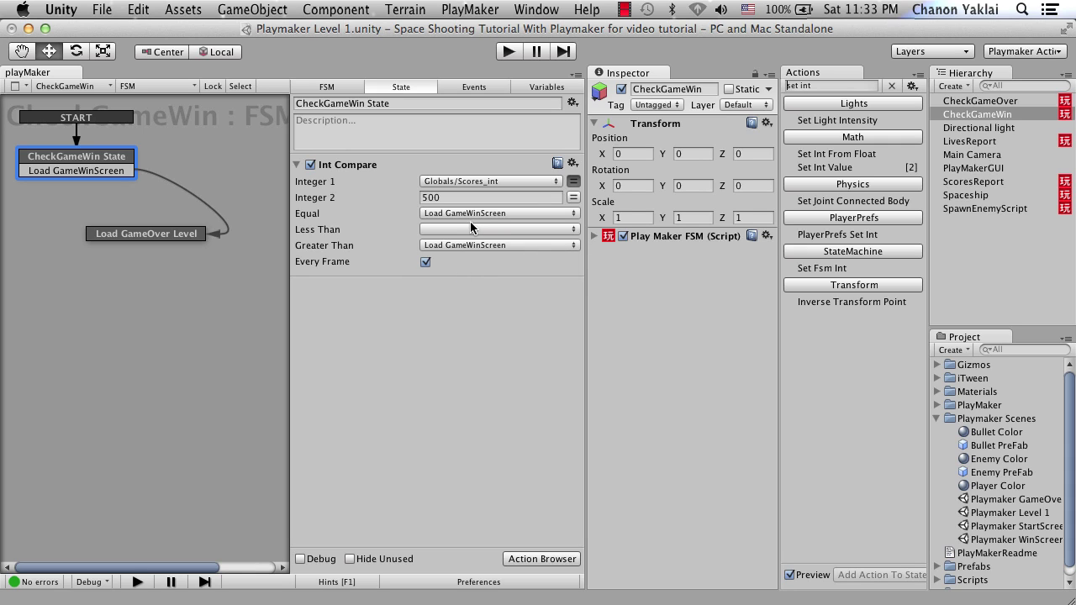
Try to rename the Load GameOver Level state in CheckGameWin's FSM as Load GameWinScreen
left_click(186, 238)
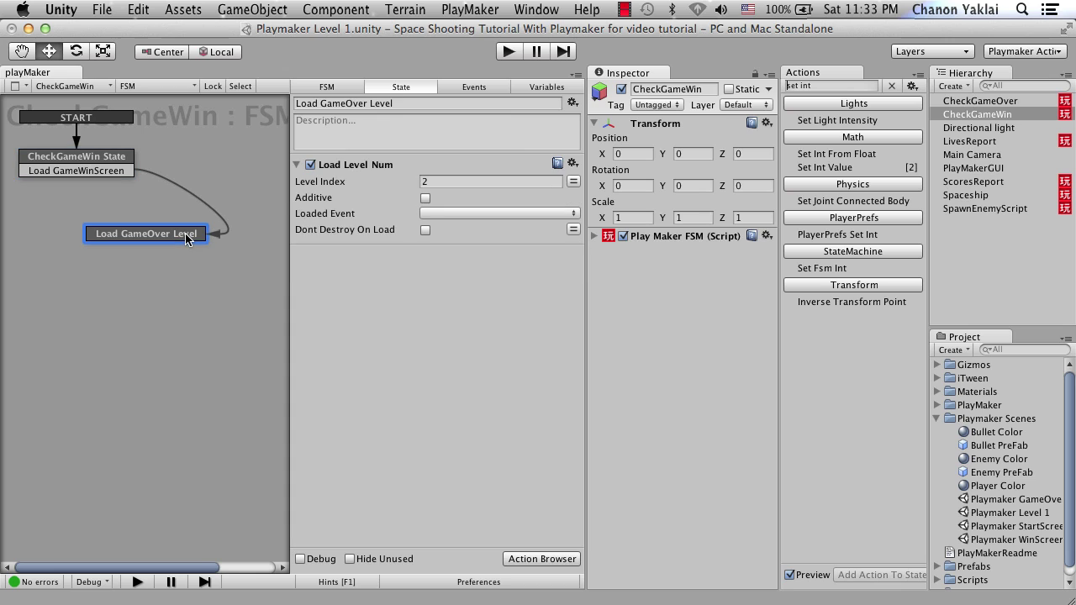
left_click(417, 104)
left_click(106, 172)
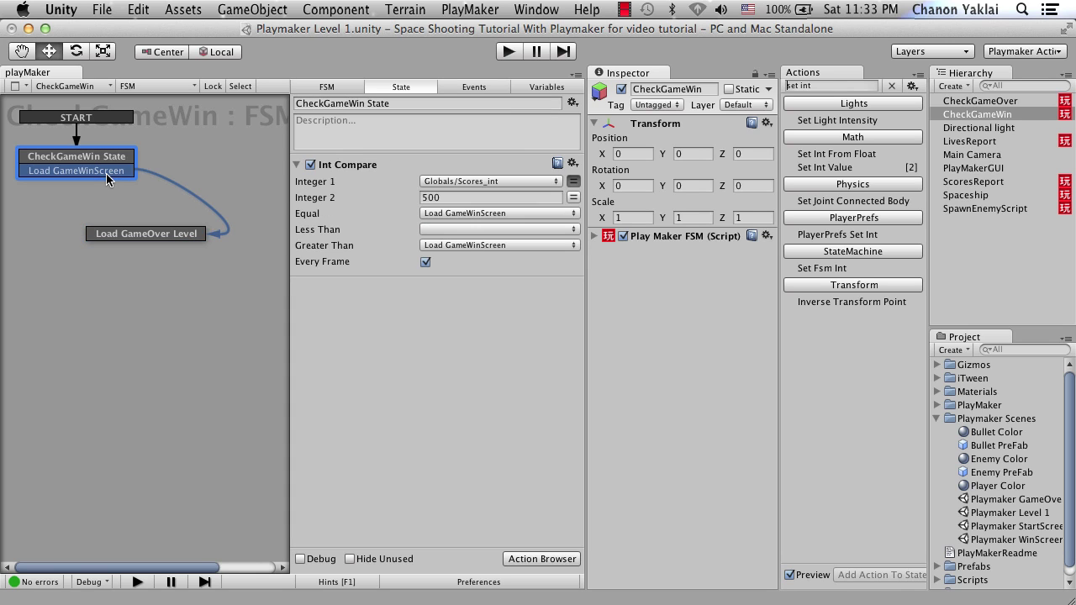
left_click(174, 236)
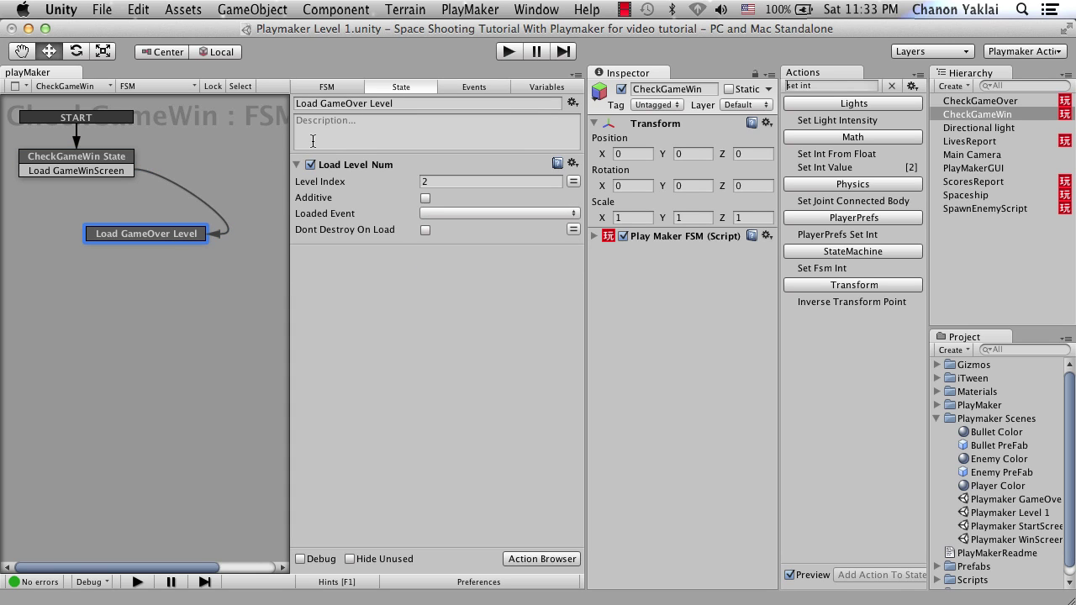
left_click_drag(392, 104, 324, 107)
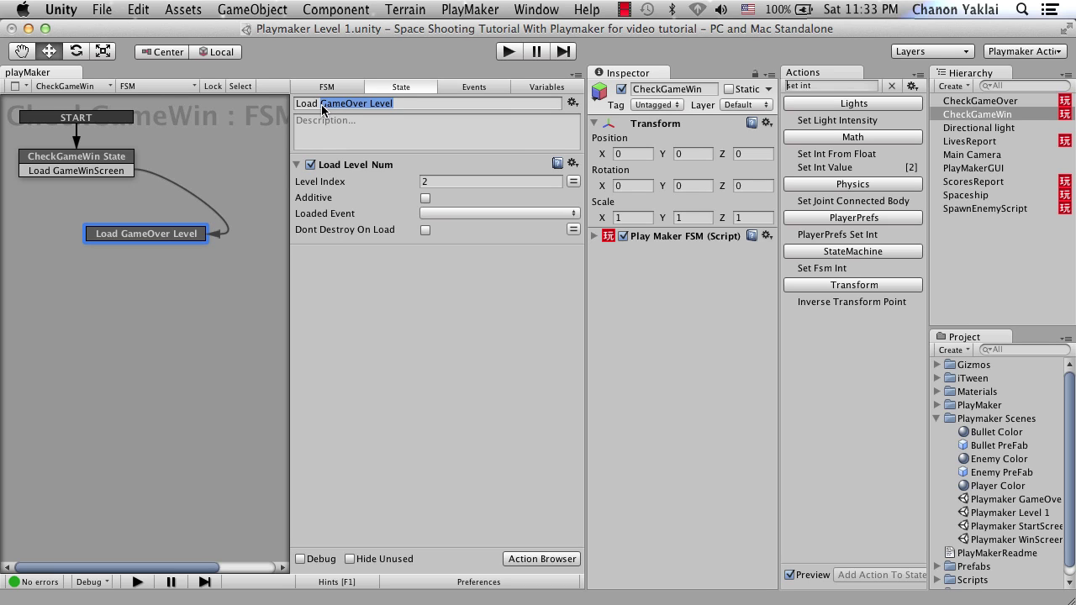
type("Game")
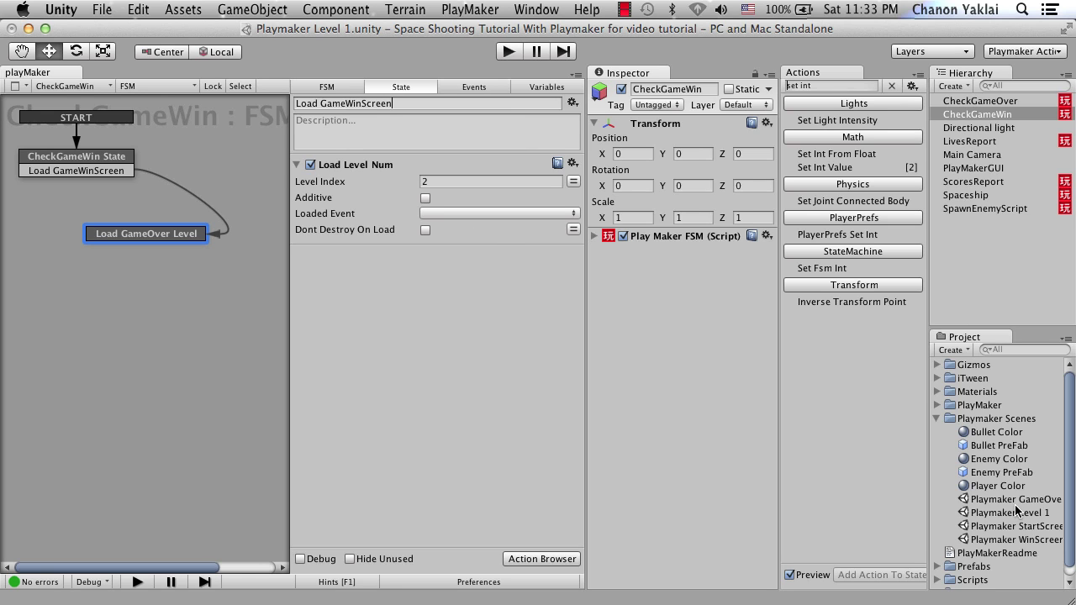
Set the Load Level Num action's Level Index to 3 and shift the Load GameOver Level state slightly in the graph
left_click(437, 181)
type("3")
left_click_drag(168, 232, 181, 225)
left_click(117, 178)
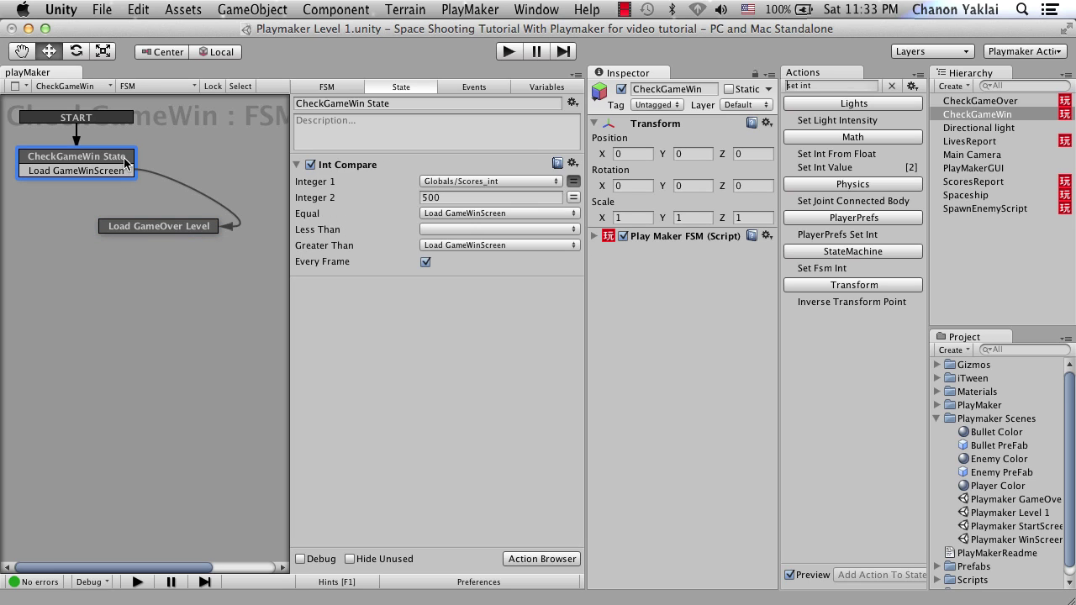
left_click(177, 211)
left_click(216, 230)
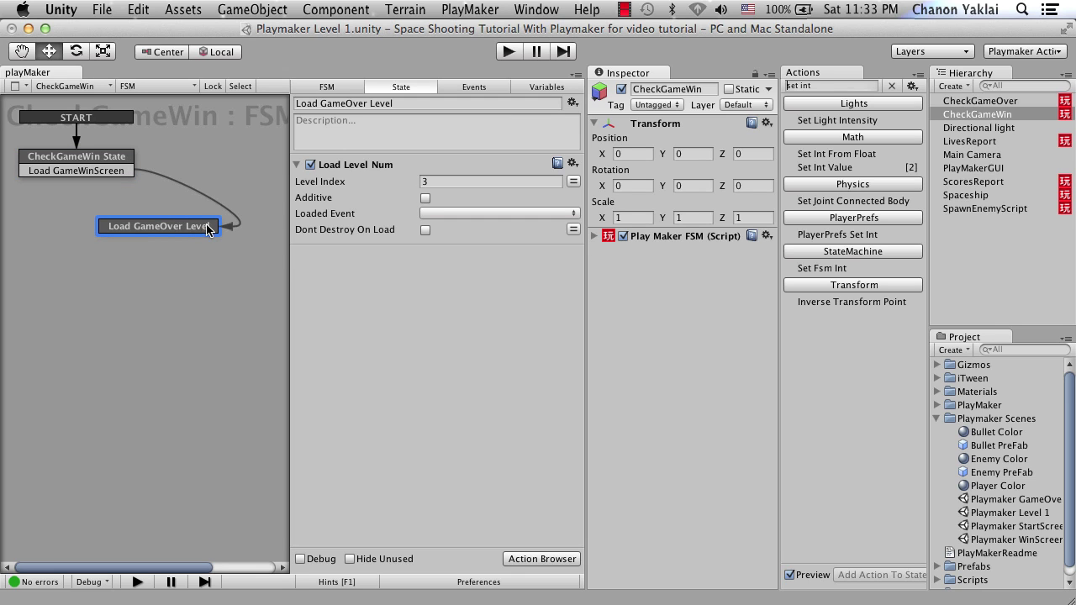
left_click(1069, 438)
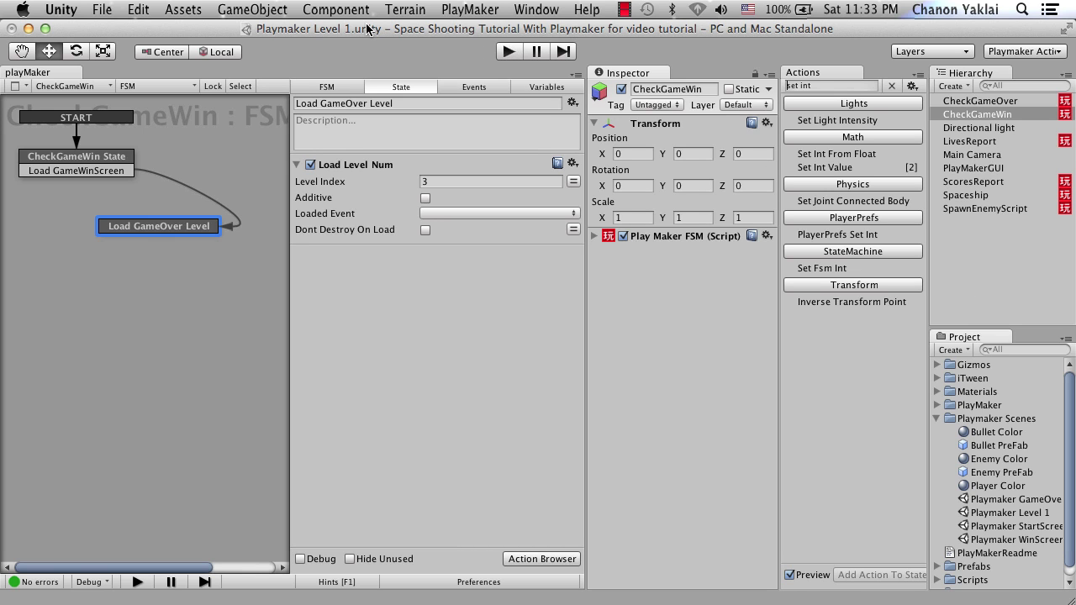
Open the Playmaker WinScreen scene, saving the changes in Playmaker Level 1, and add it to the build's scene list
left_click(110, 8)
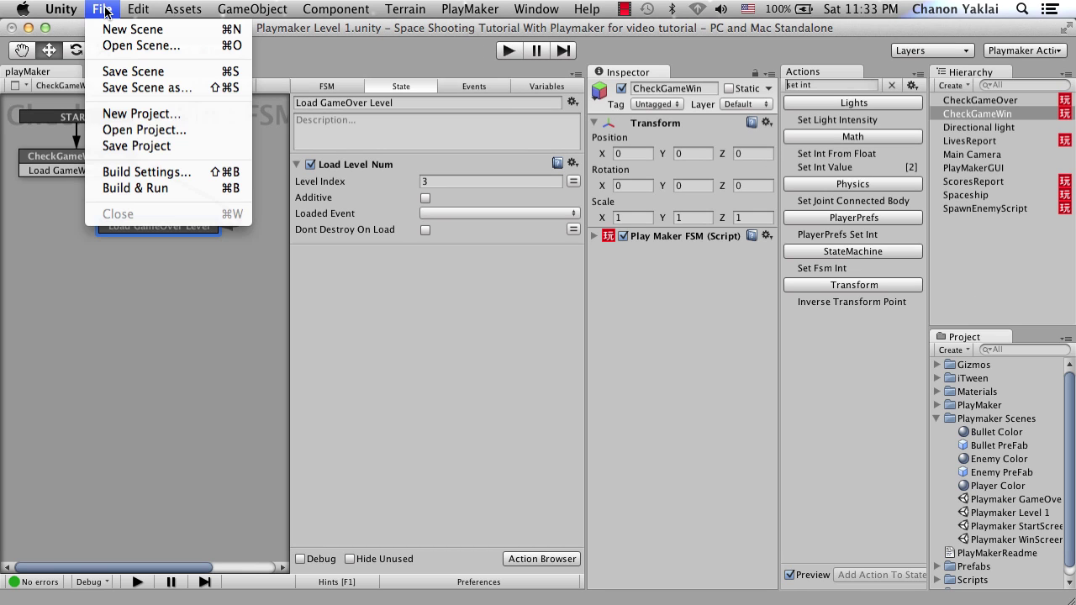
left_click(161, 170)
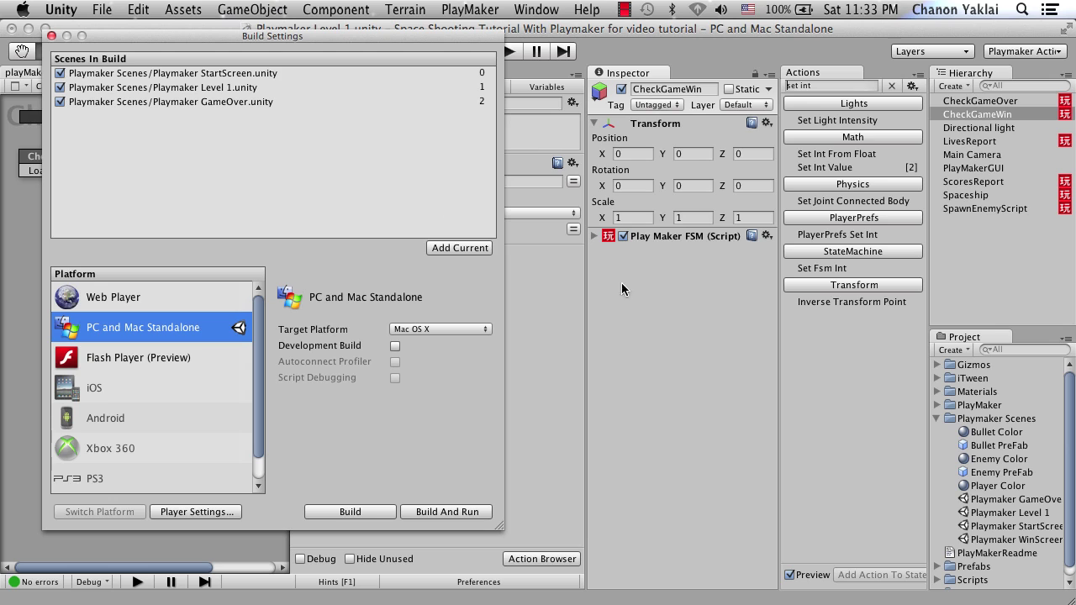
double_click(997, 538)
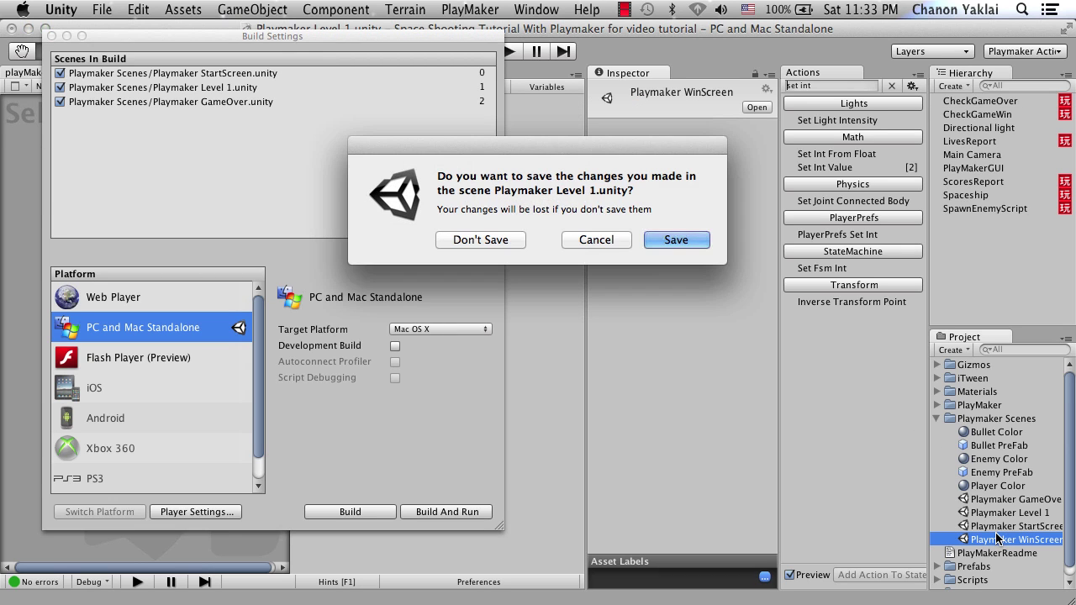
left_click(676, 241)
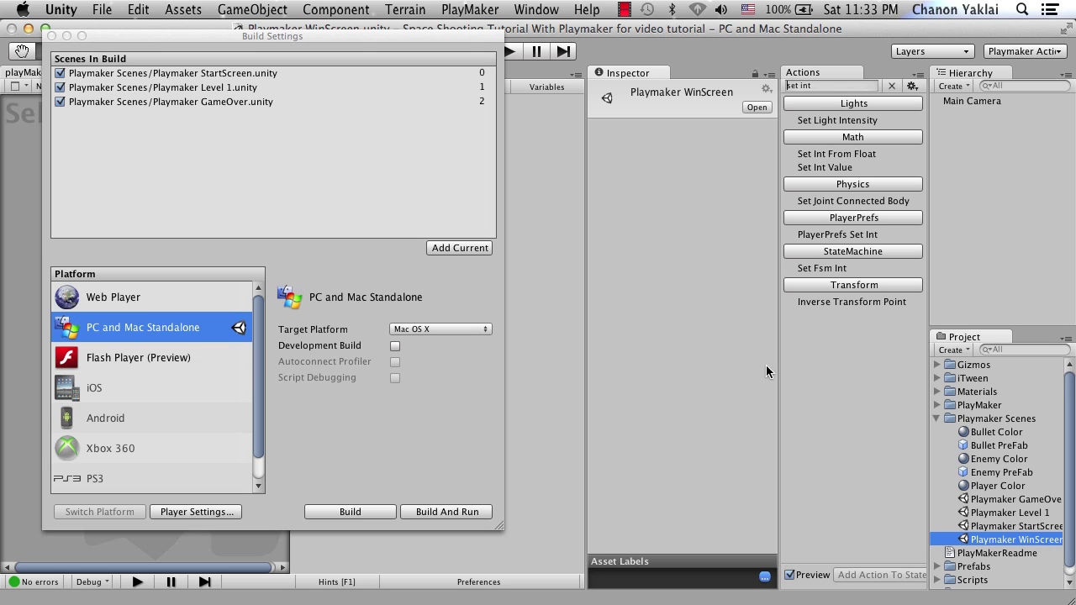
left_click(460, 246)
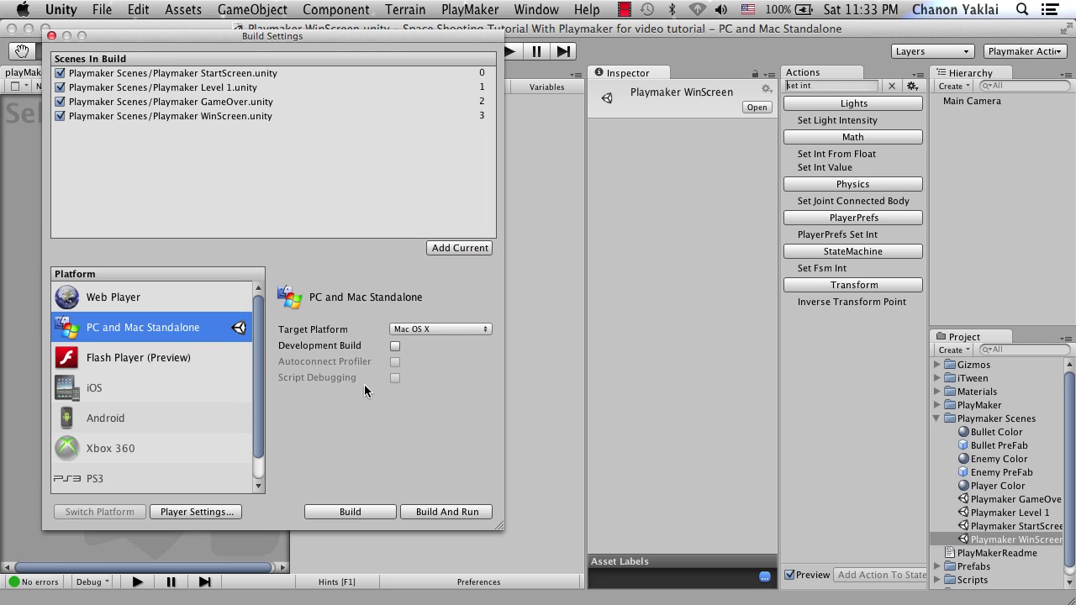
left_click(51, 37)
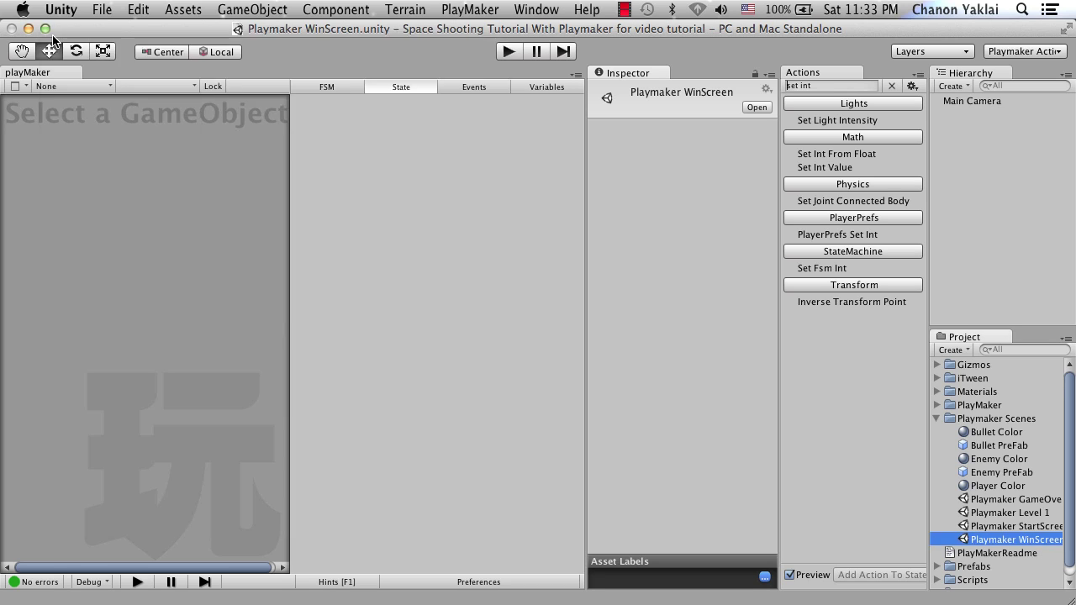
Reopen the Playmaker Level 1 scene and play-test it, steering the spaceship to shoot enemies and test the win condition
double_click(1015, 512)
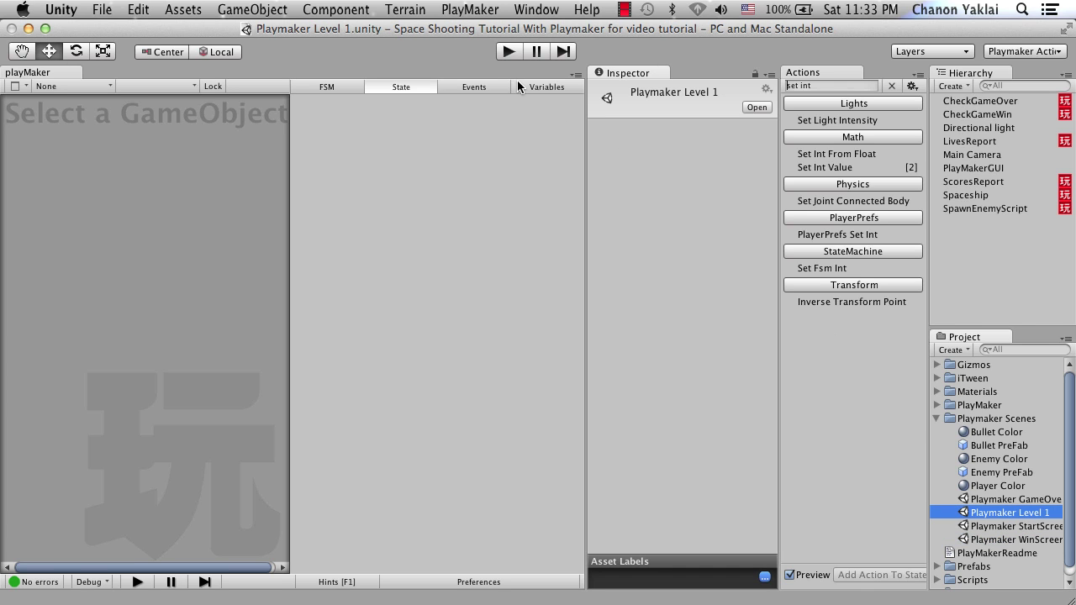
left_click(508, 52)
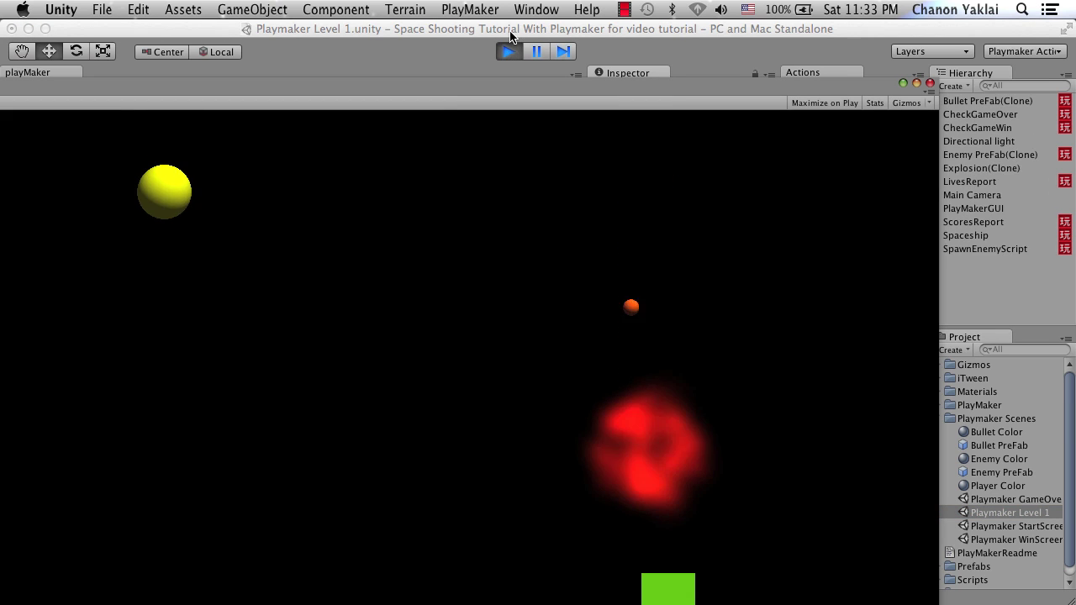
key("super+2")
key("Left")
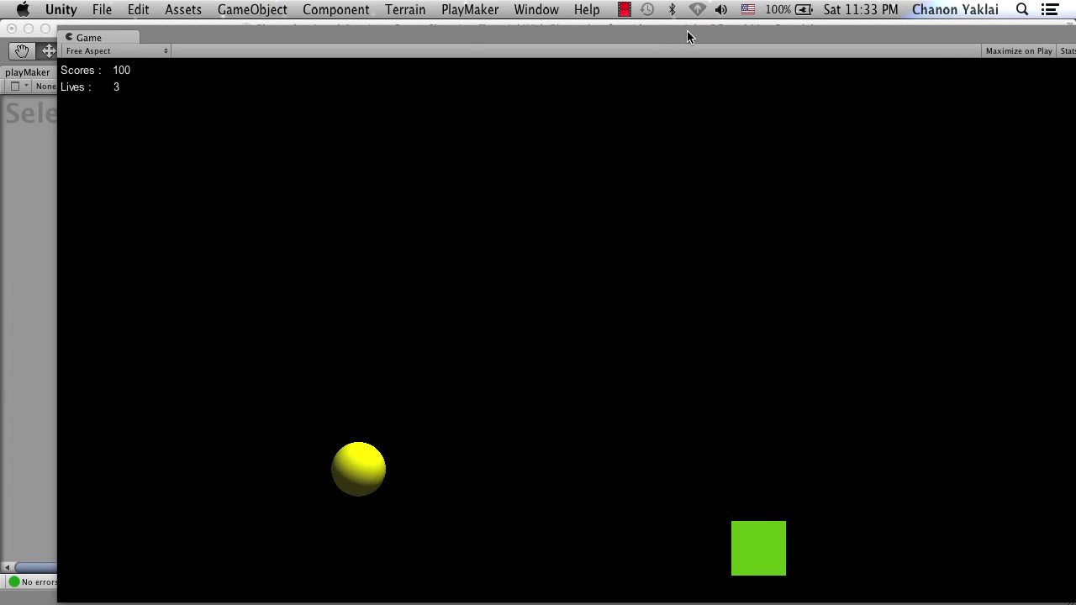
key("Right")
key("Right")
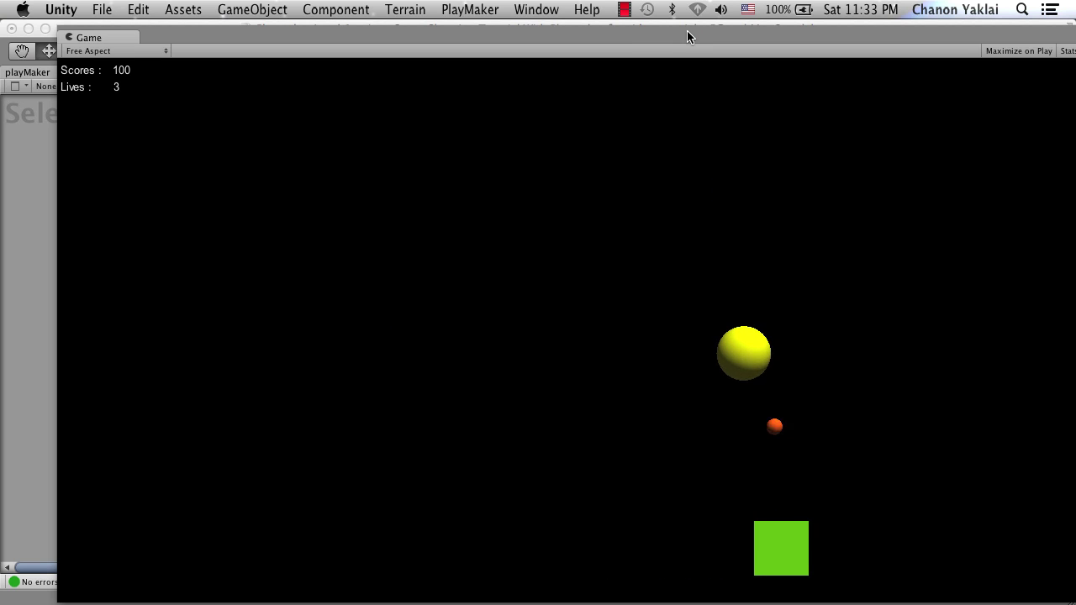
key("Left")
key("Right")
key("Left")
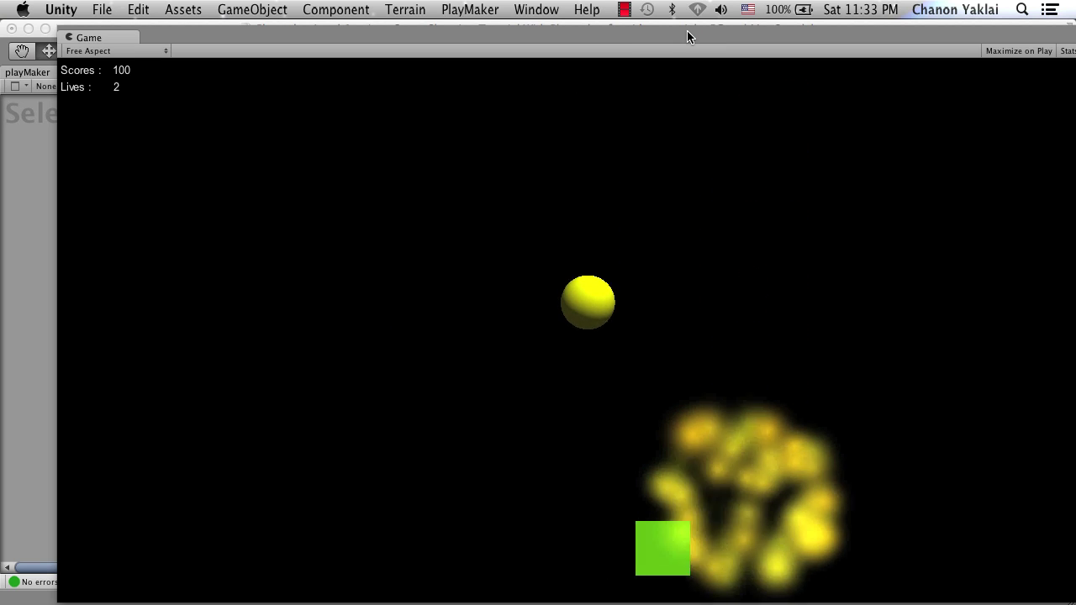
key("Right")
key("Right")
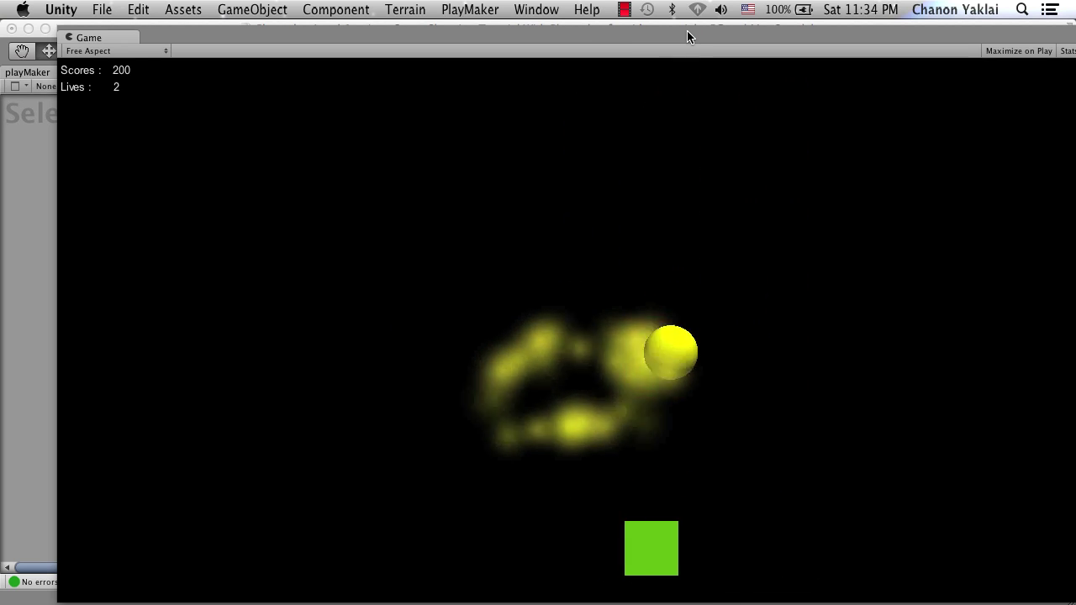
key("Left")
key("Left")
key("Left")
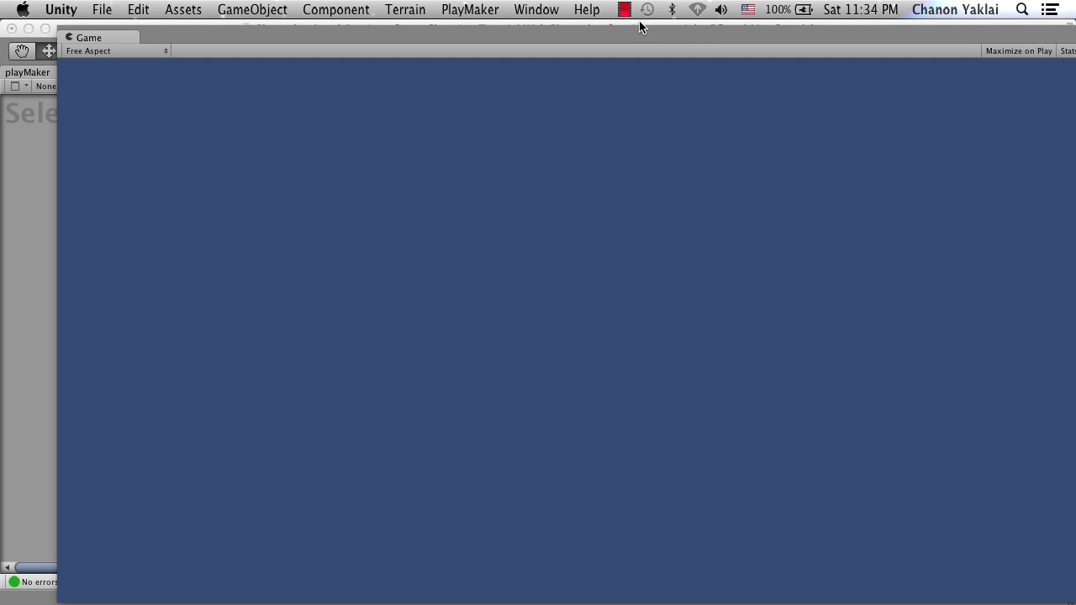
Close the Game view and stop the play test of Playmaker Level 1
left_click_drag(641, 25, 539, 101)
left_click(1023, 87)
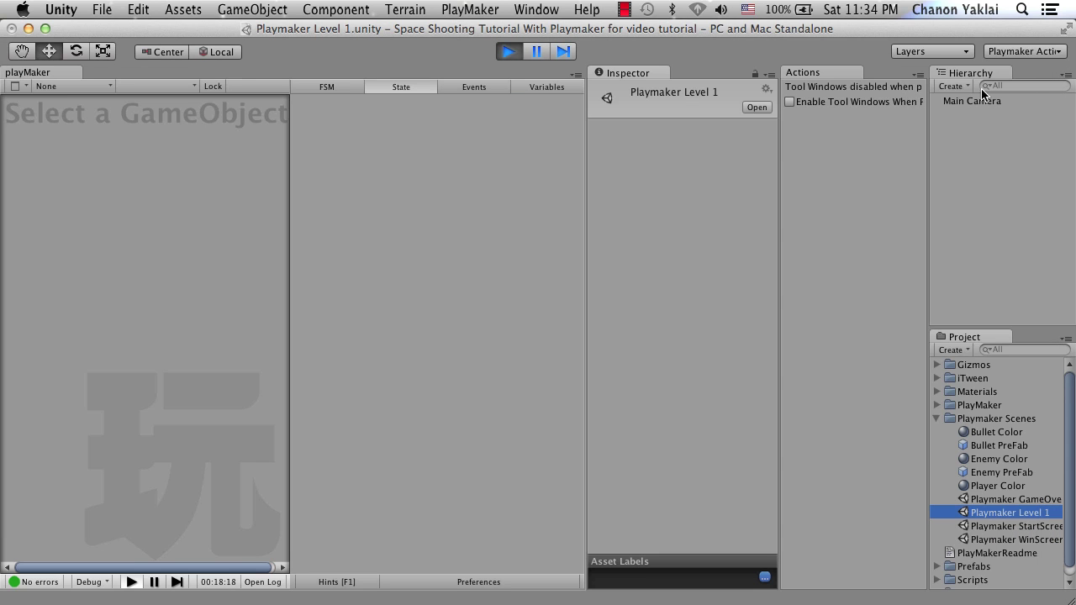
left_click(508, 53)
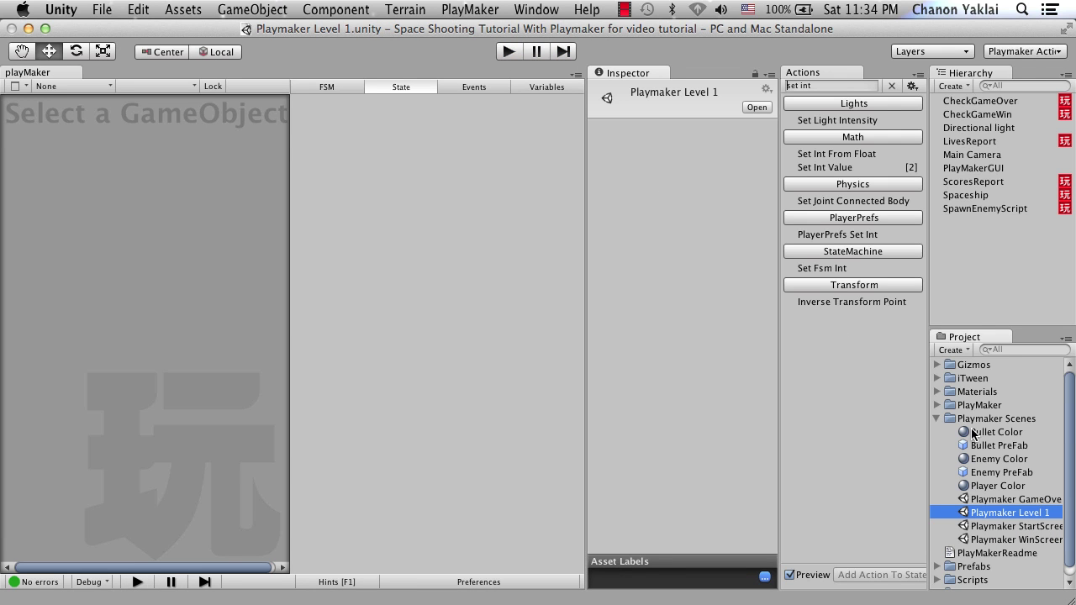
Open the Playmaker WinScreen scene, add an FSM to the Main Camera and move State 1 to the graph's upper-left corner
double_click(1019, 539)
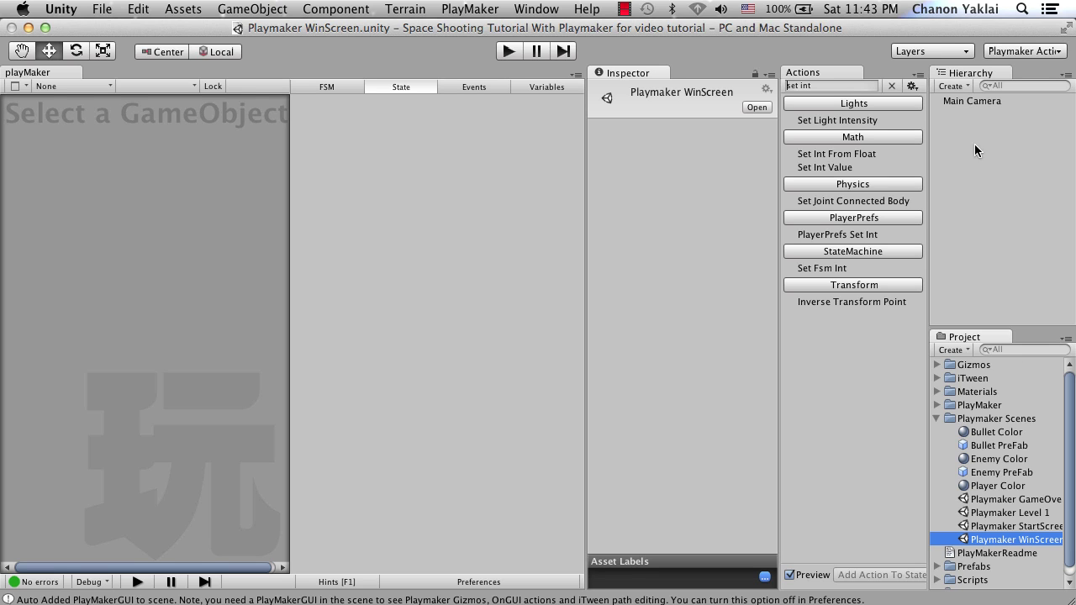
left_click(977, 99)
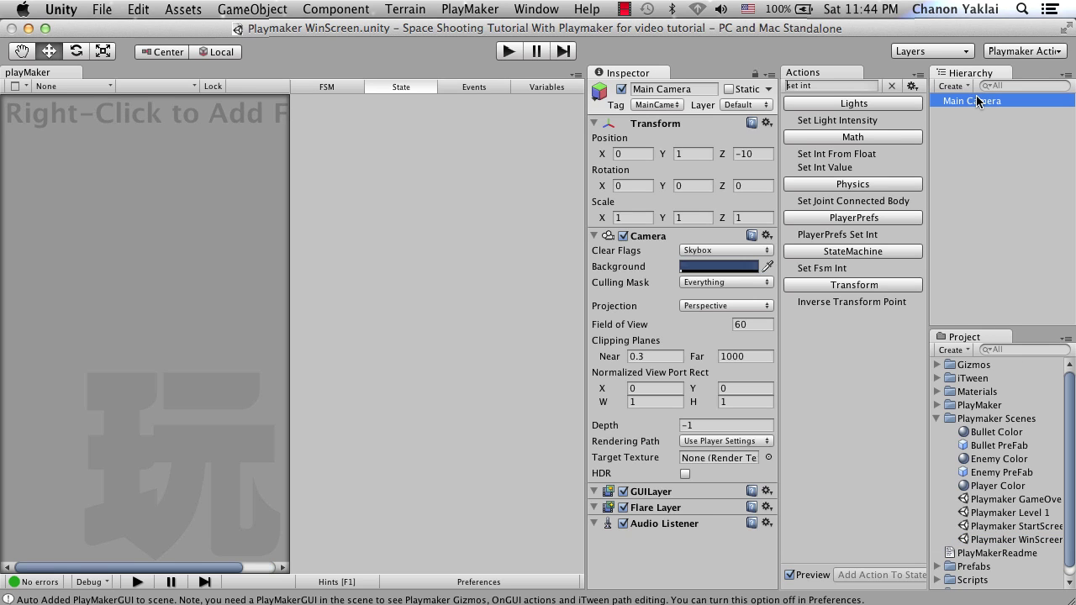
right_click(212, 154)
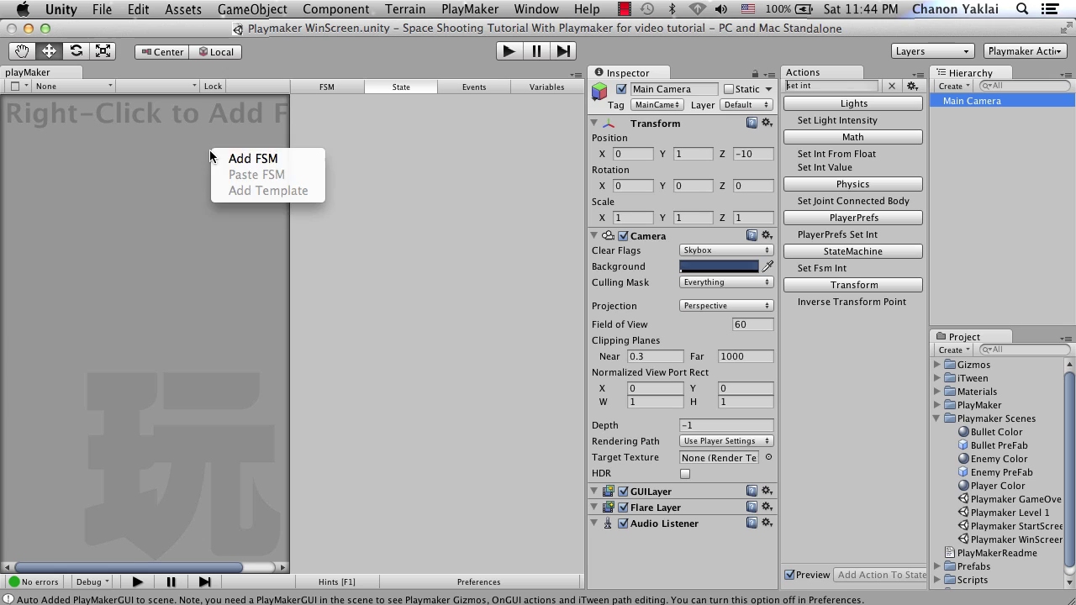
left_click(240, 159)
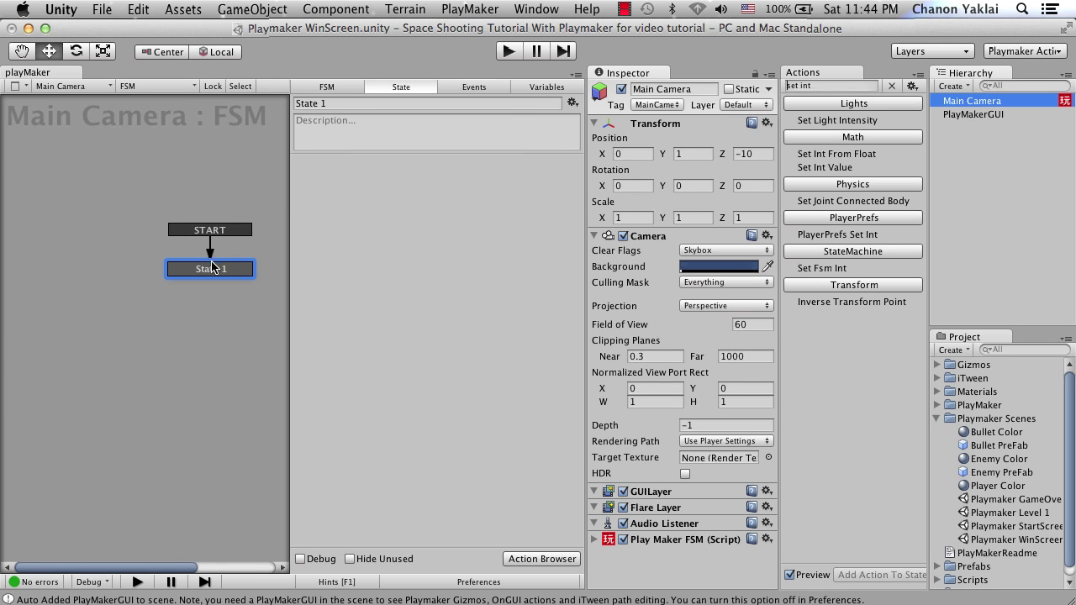
left_click_drag(211, 267, 54, 153)
left_click(370, 104)
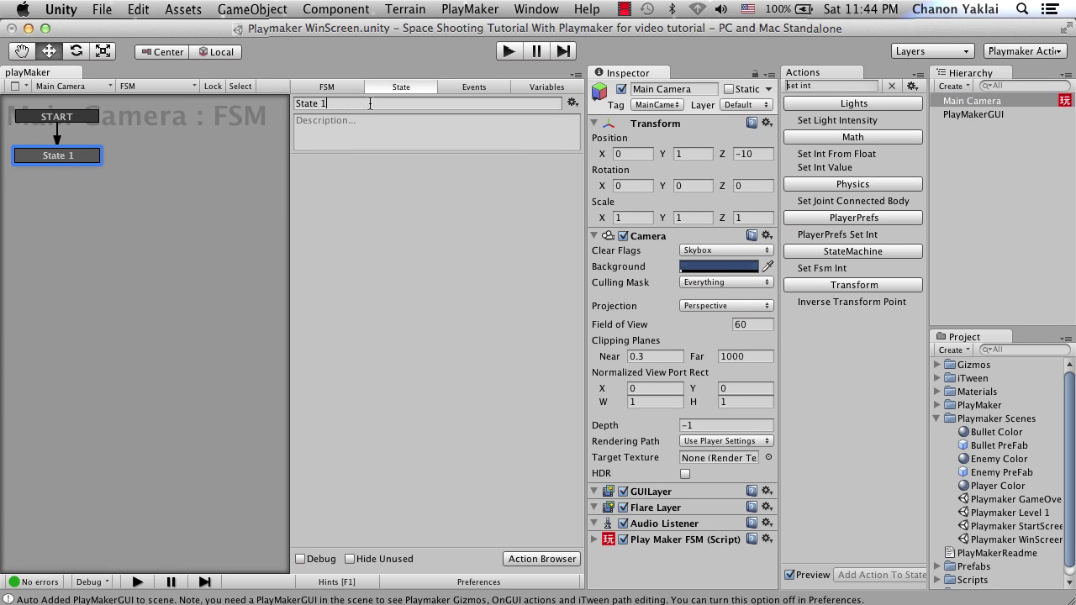
key("BackSpace")
key("BackSpace")
key("BackSpace")
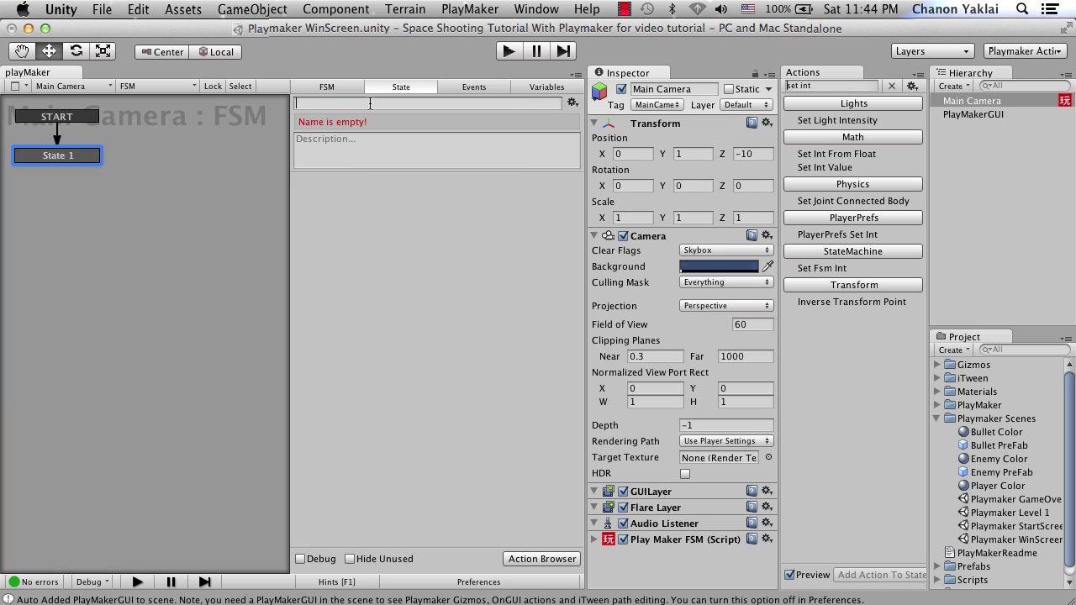
type("S")
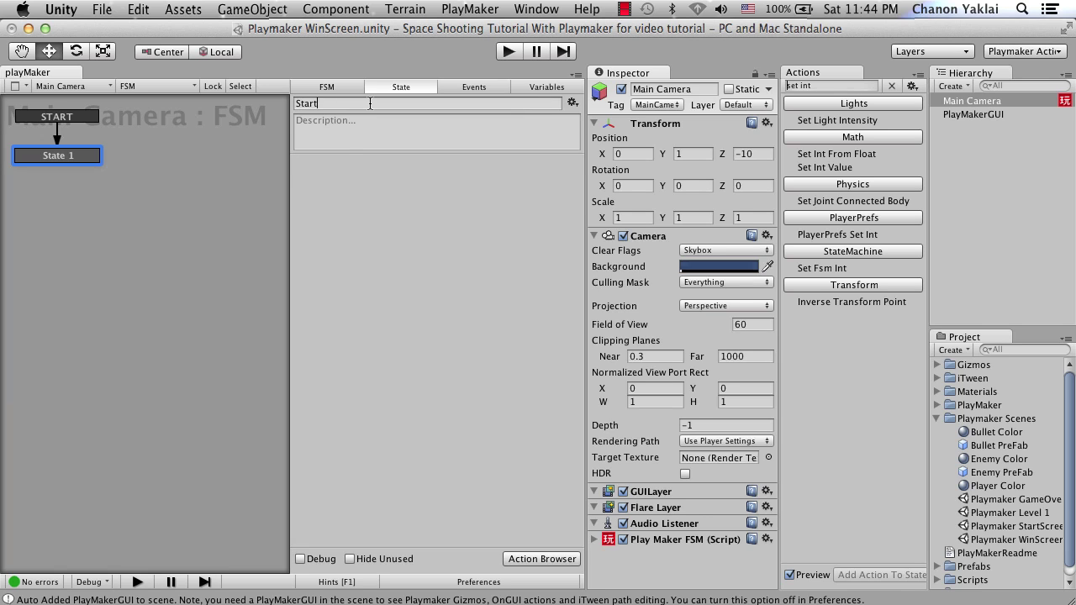
key("BackSpace")
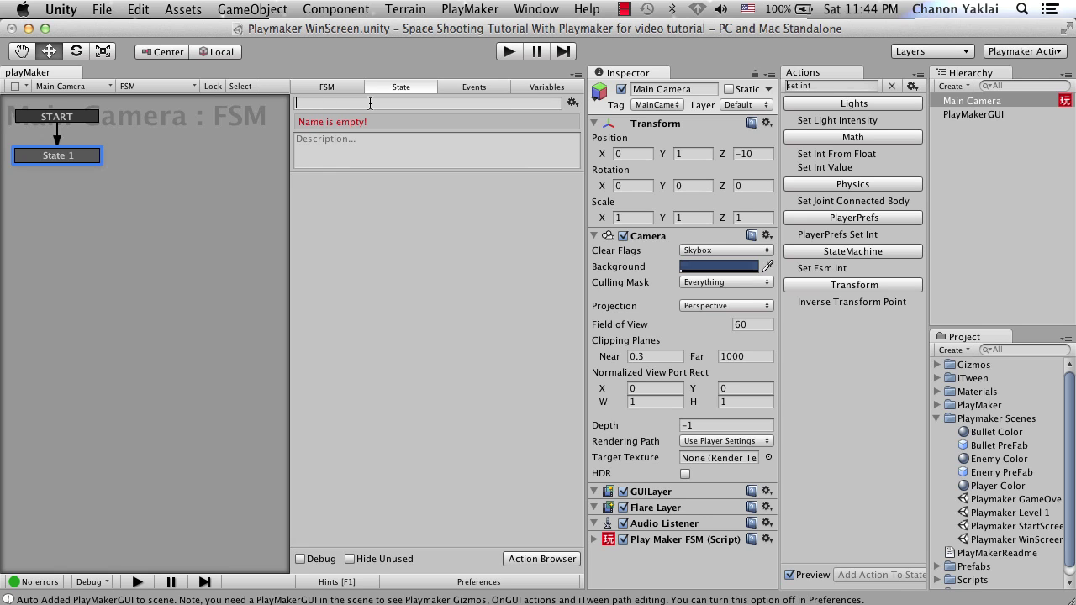
type("Stat")
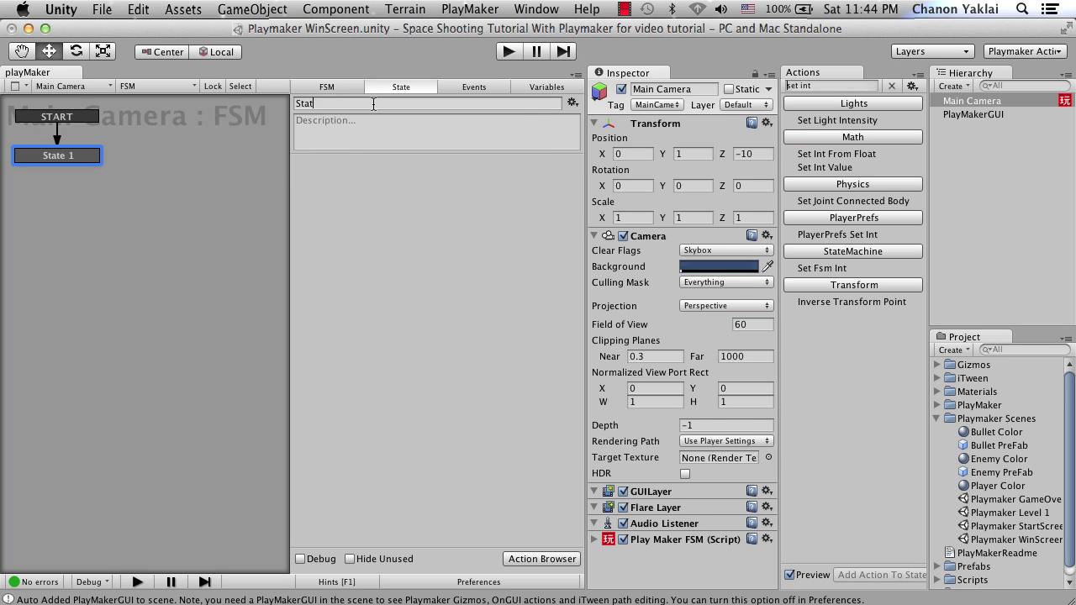
type("e 1")
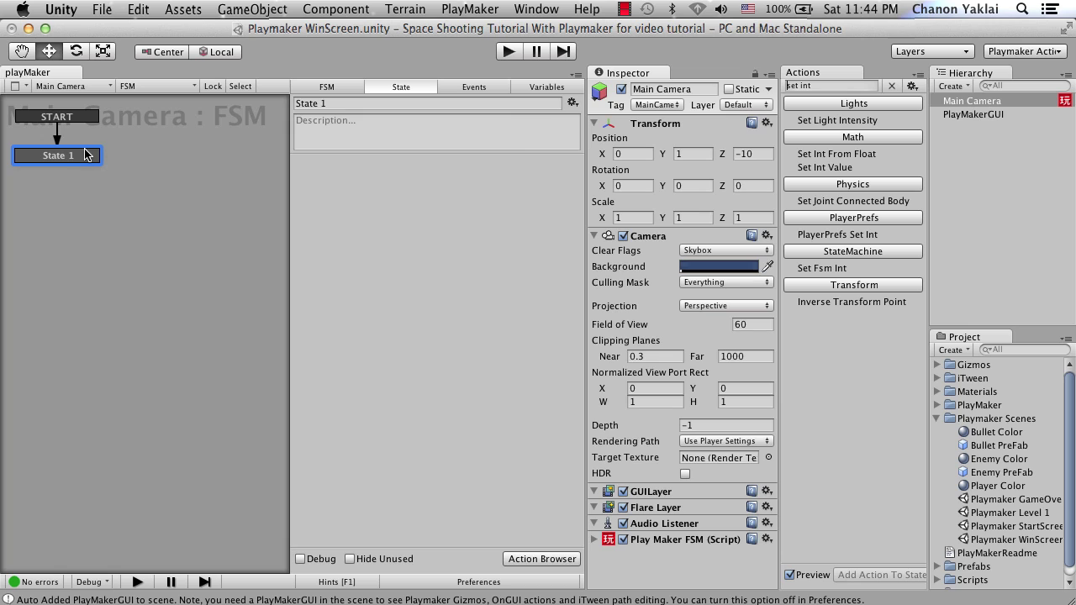
Add a GUILayout Label action to State 1 and set its text to "You Win !!!"
left_click(820, 86)
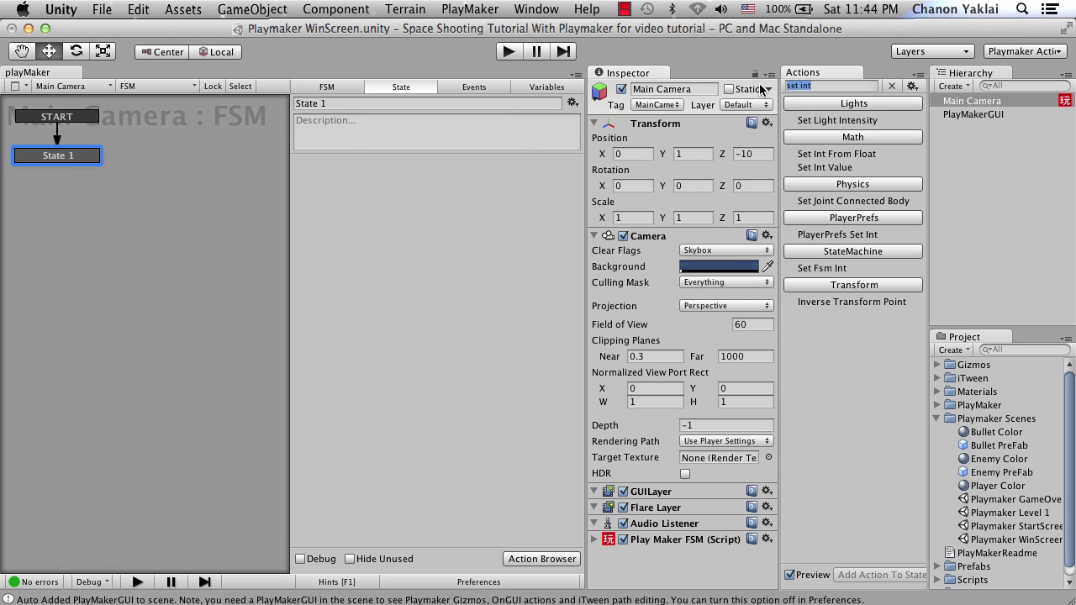
type("gui lay")
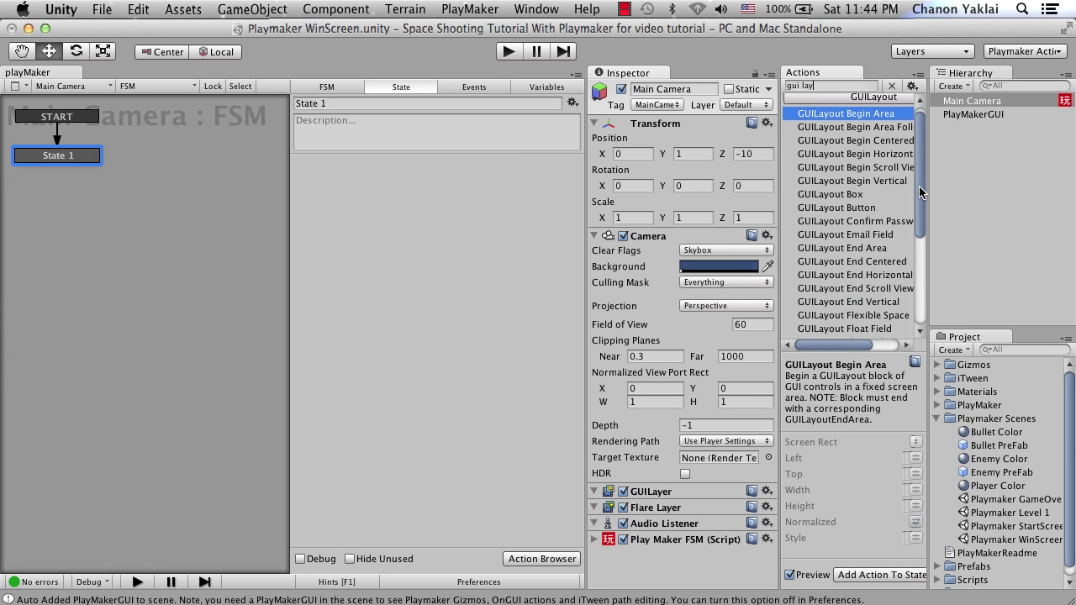
scroll(922, 202, "down", 2)
left_click_drag(922, 202, 923, 235)
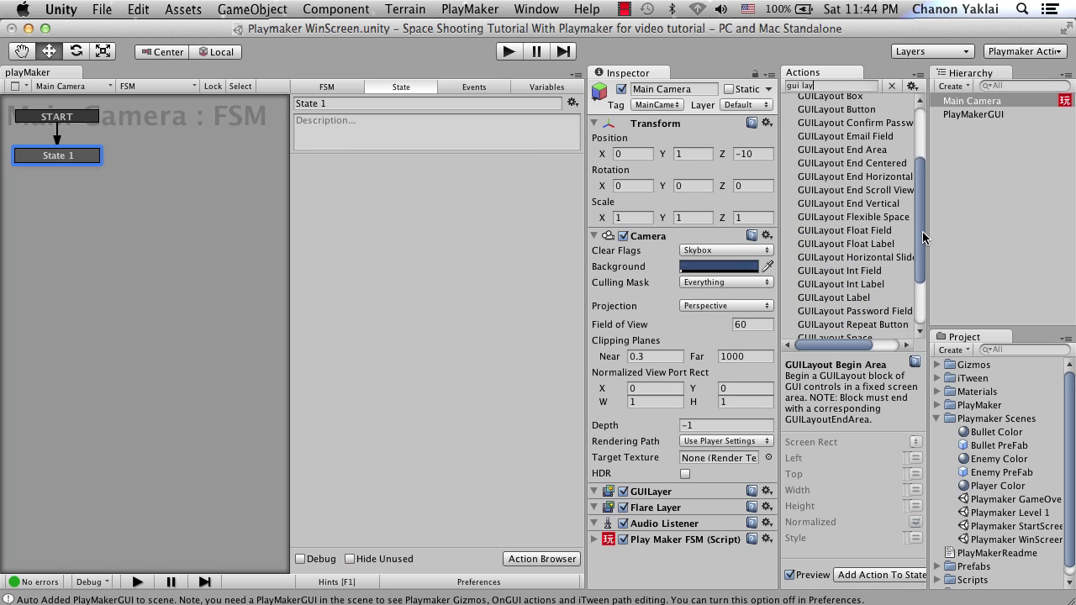
double_click(869, 299)
left_click(486, 235)
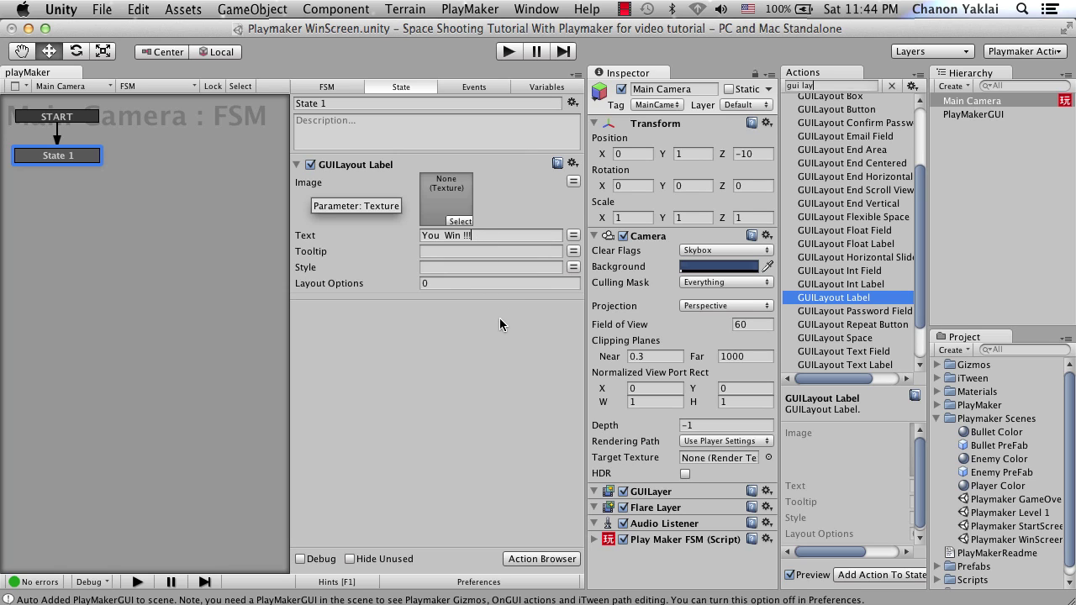
Add a GUI Button action to State 1 and set its text to "Play Again ?"
key("BackSpace")
key("BackSpace")
key("BackSpace")
key("BackSpace")
key("BackSpace")
key("BackSpace")
key("BackSpace")
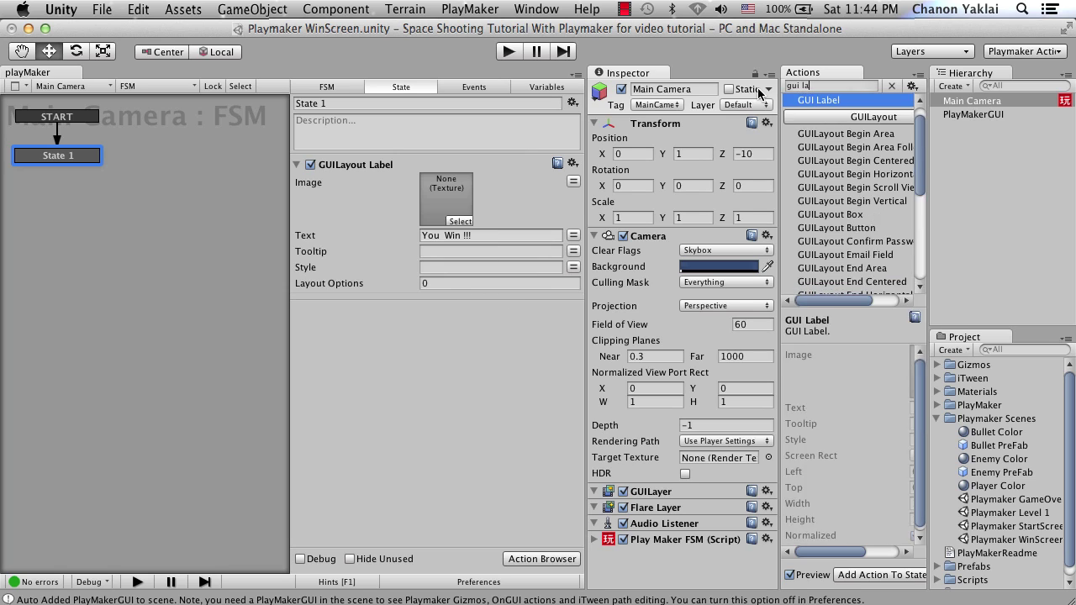
type("butt")
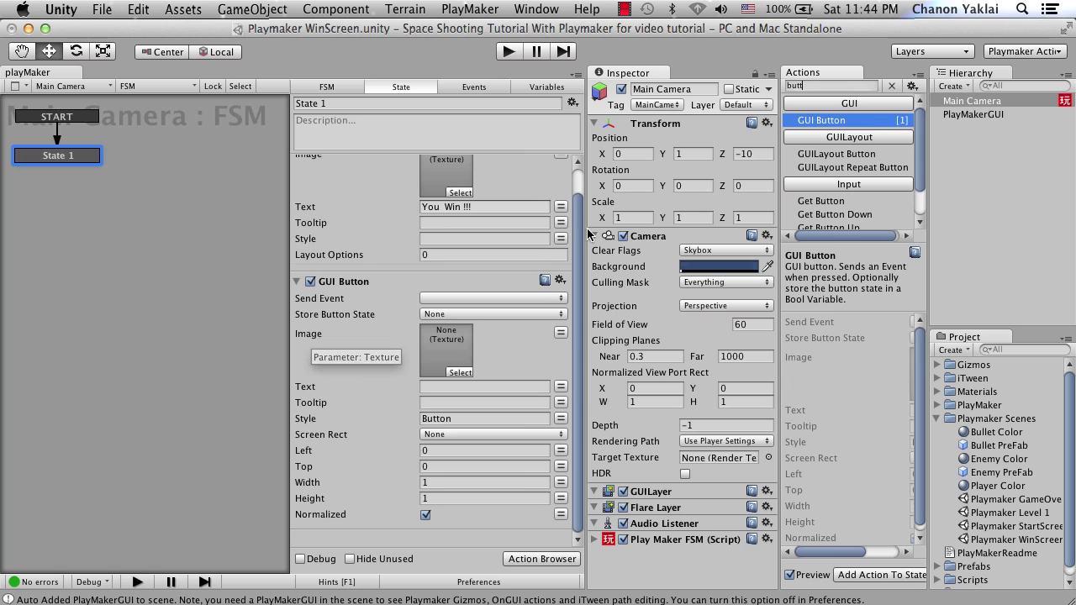
left_click(464, 387)
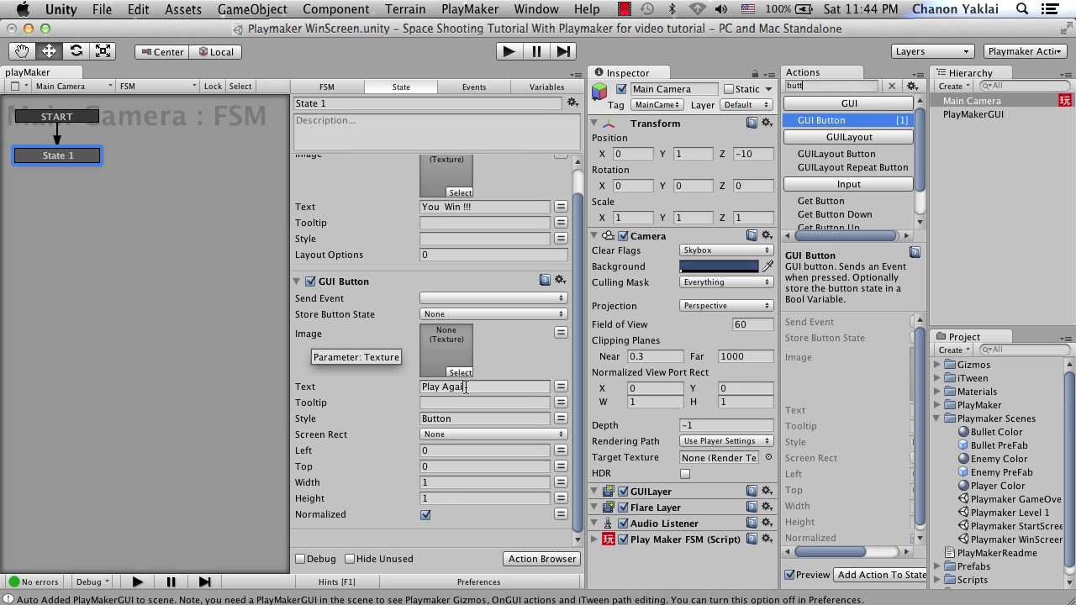
type("Play Again ?")
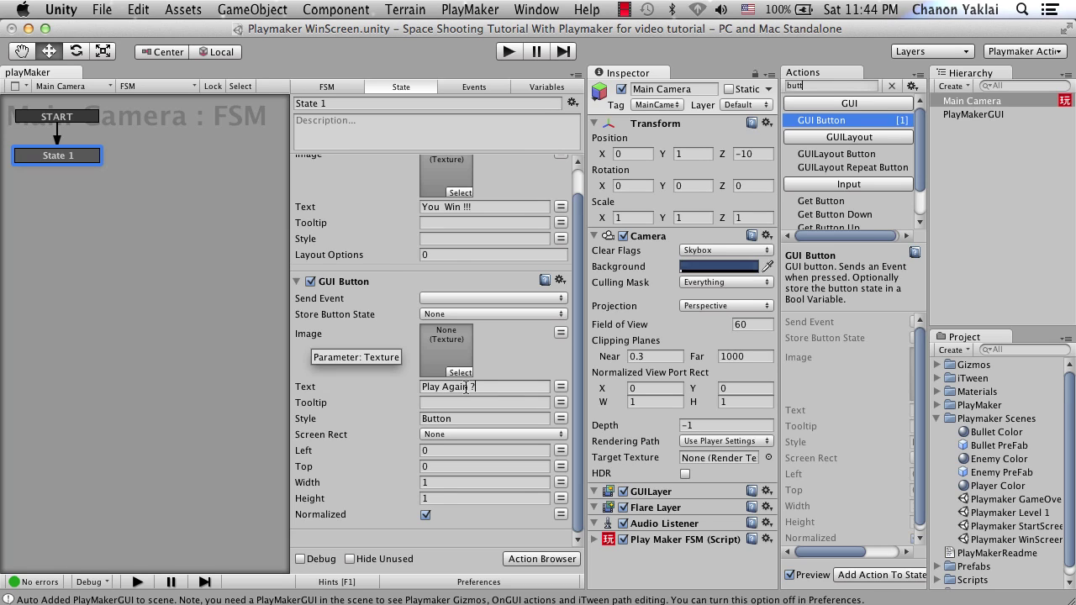
Set the GUI Button's Left to 20, Top to 40, Width to 200 and Height to 50, with Normalized off
left_click(444, 450)
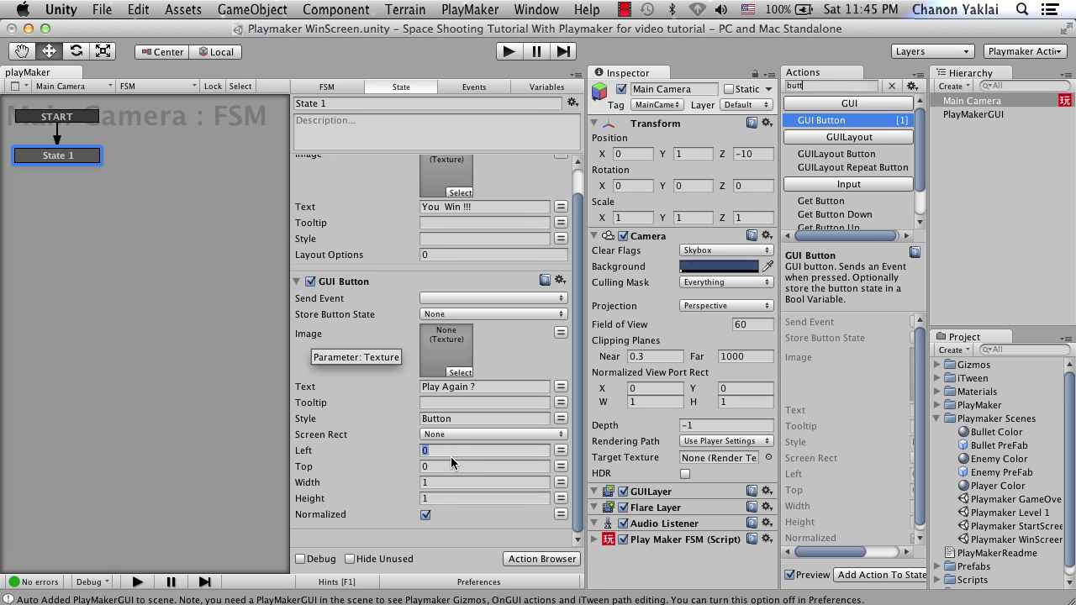
type("20")
key("Tab")
type("40")
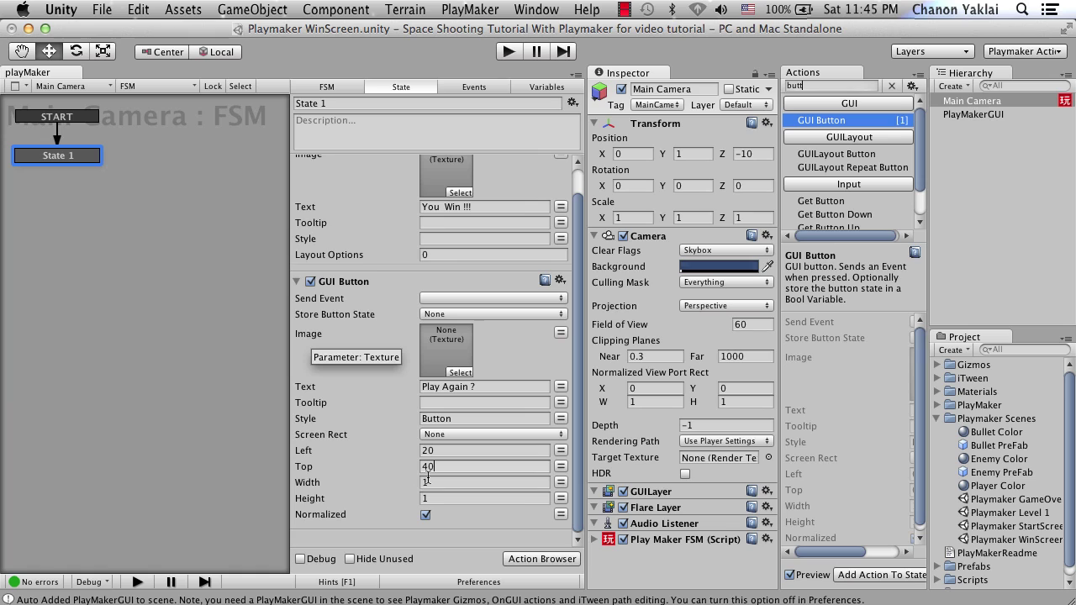
key("Tab")
type("200")
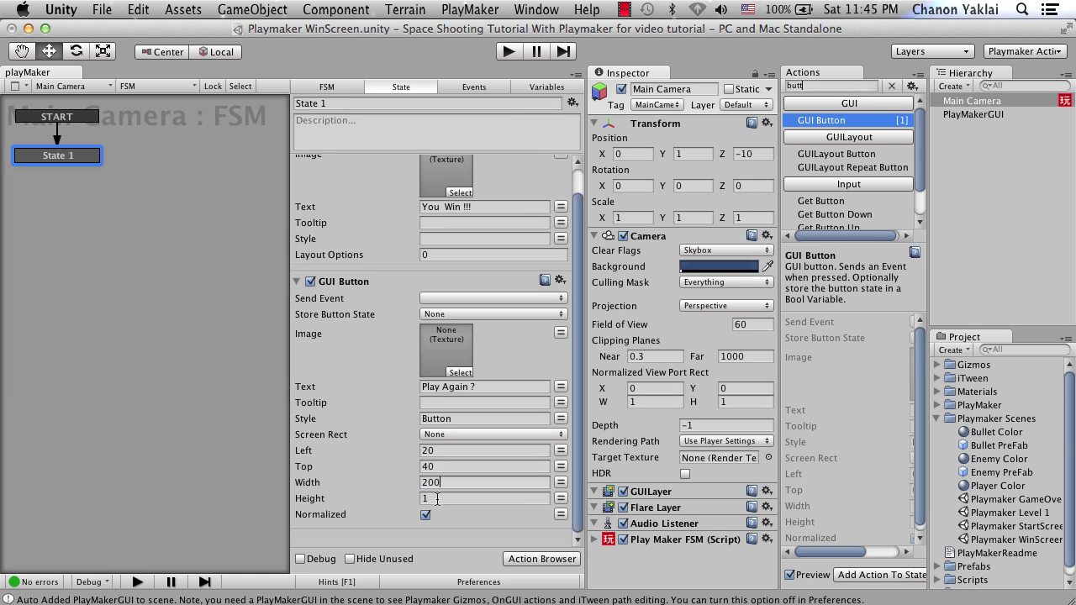
key("Tab")
type("50")
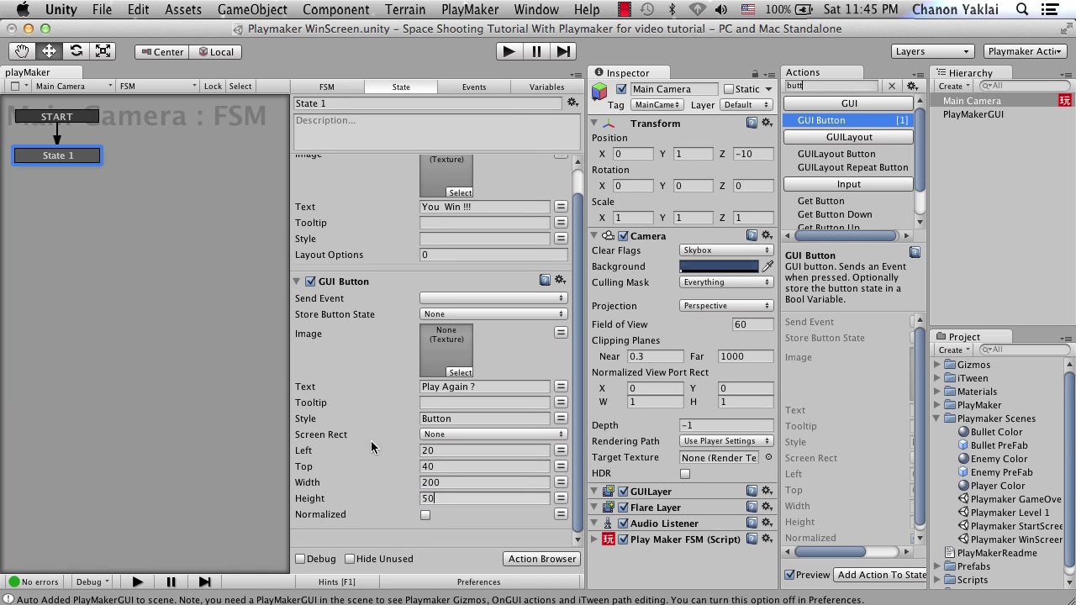
Create an FSM event called New Game and add it as a transition on State 1
scroll(337, 380, "up", 1)
left_click(471, 88)
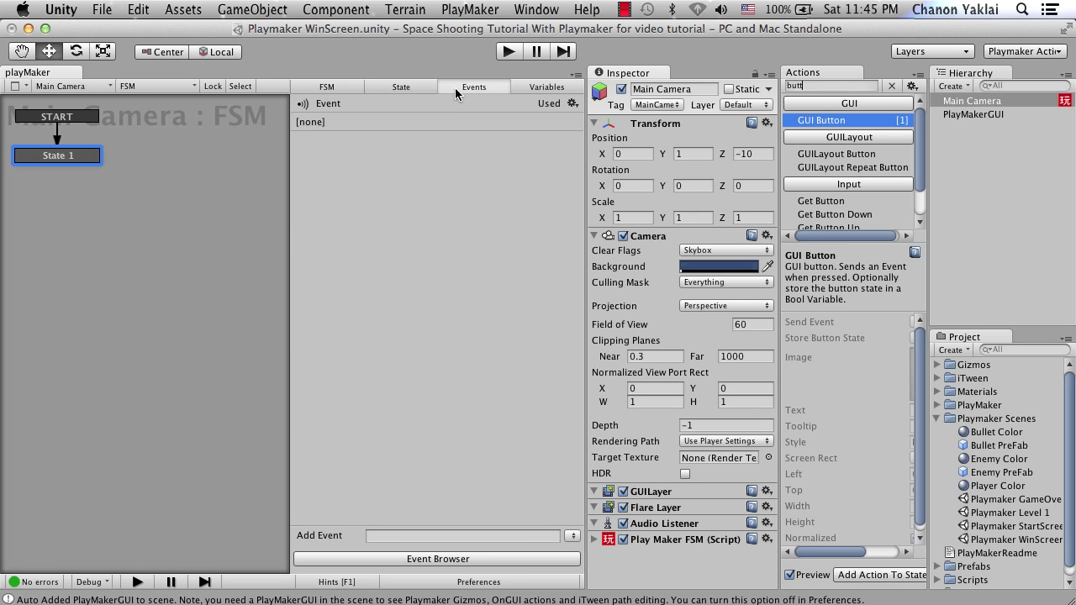
left_click(421, 536)
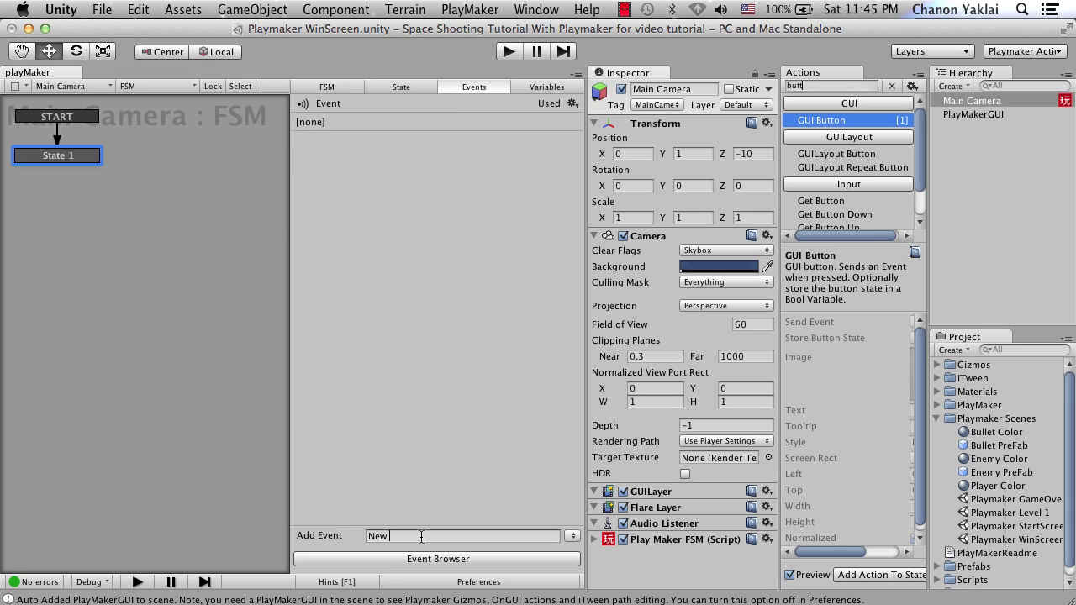
key("Return")
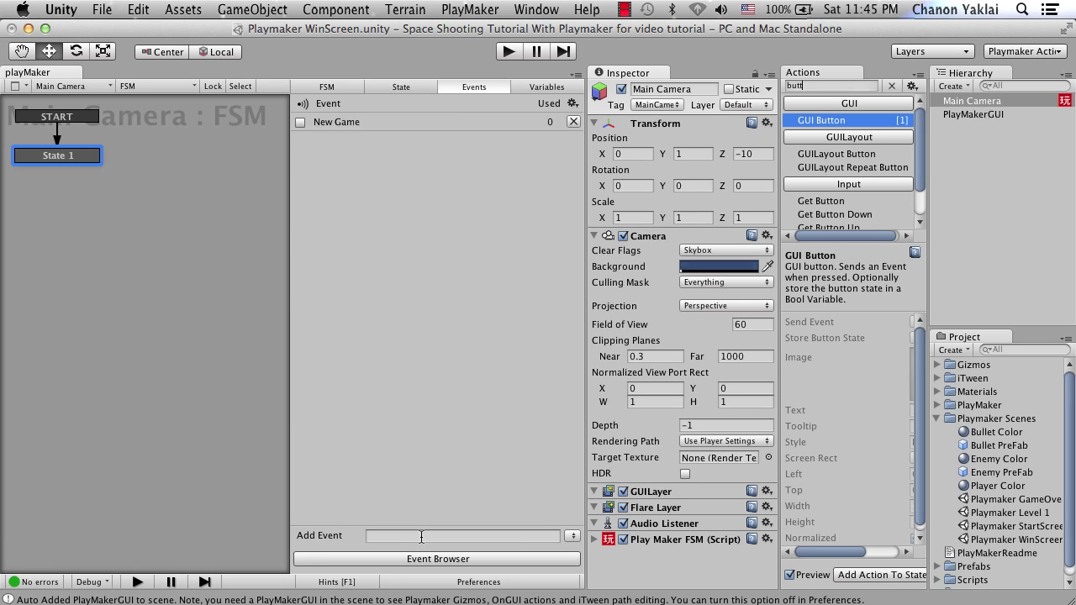
right_click(69, 155)
mouse_move(89, 162)
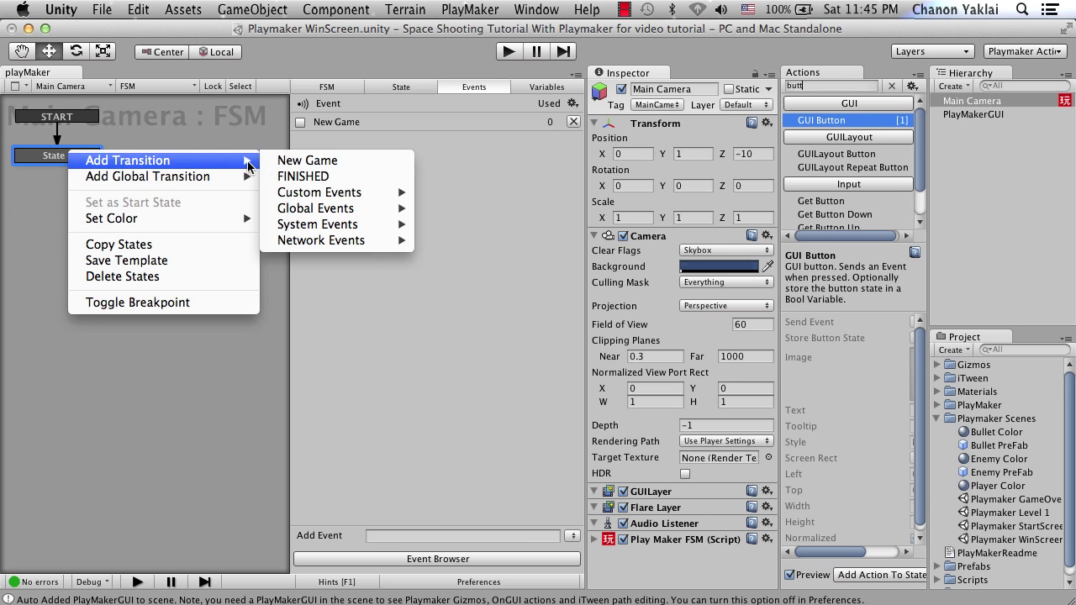
left_click(294, 161)
Add a second state linked from State 1's New Game transition, and make the GUI Button send the New Game event
right_click(153, 215)
left_click(167, 225)
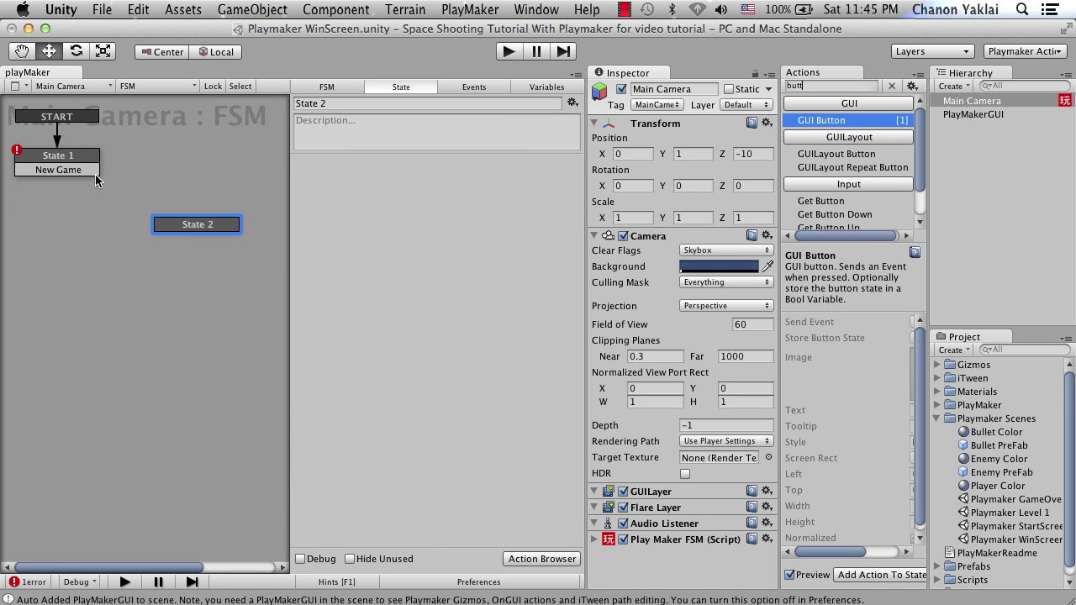
left_click_drag(58, 169, 198, 225)
left_click(82, 160)
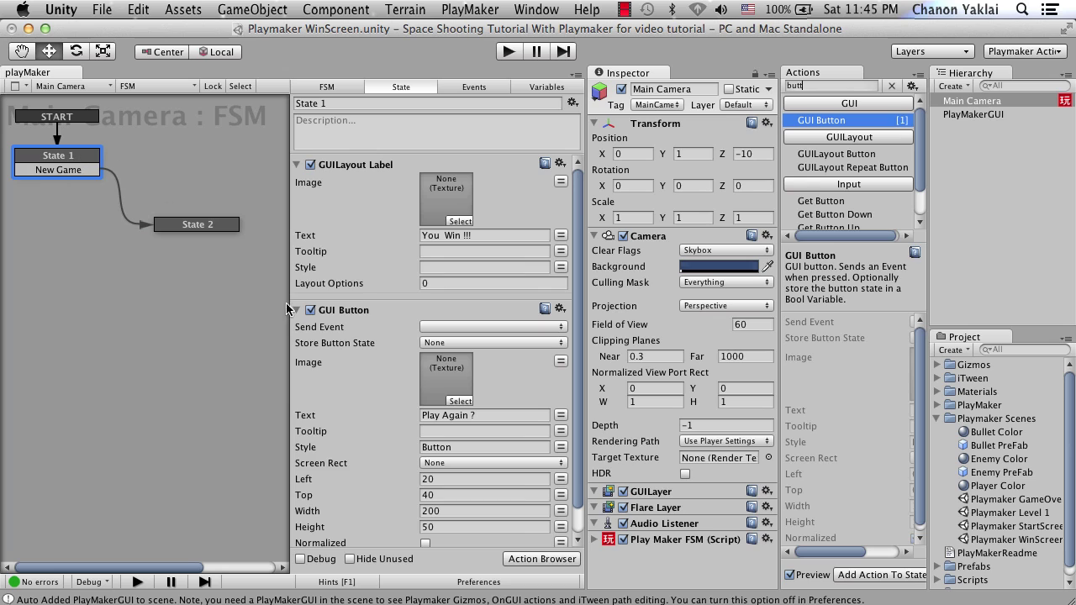
left_click(493, 326)
left_click(458, 356)
Add a Load Level Num action with Level Index 1 to State 2 and save the scene
left_click(210, 228)
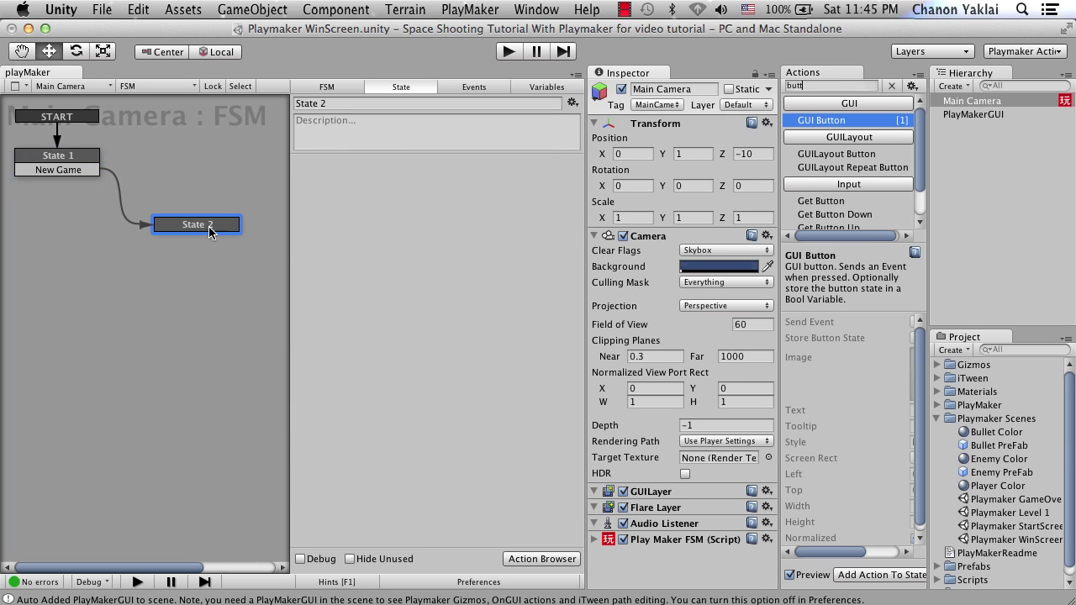
left_click(412, 106)
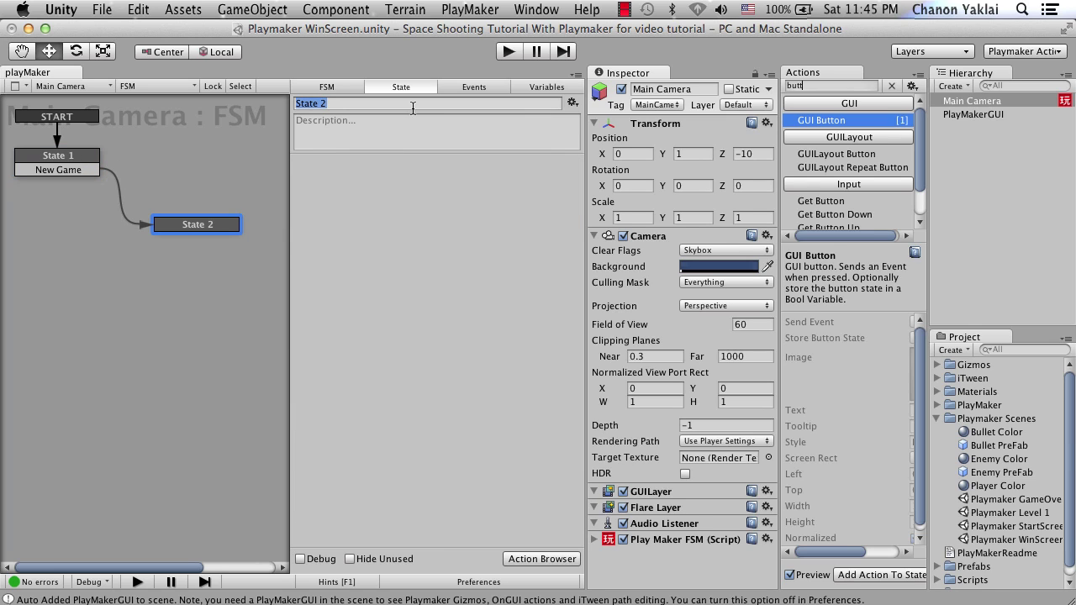
right_click(476, 237)
left_click(605, 138)
left_click(828, 88)
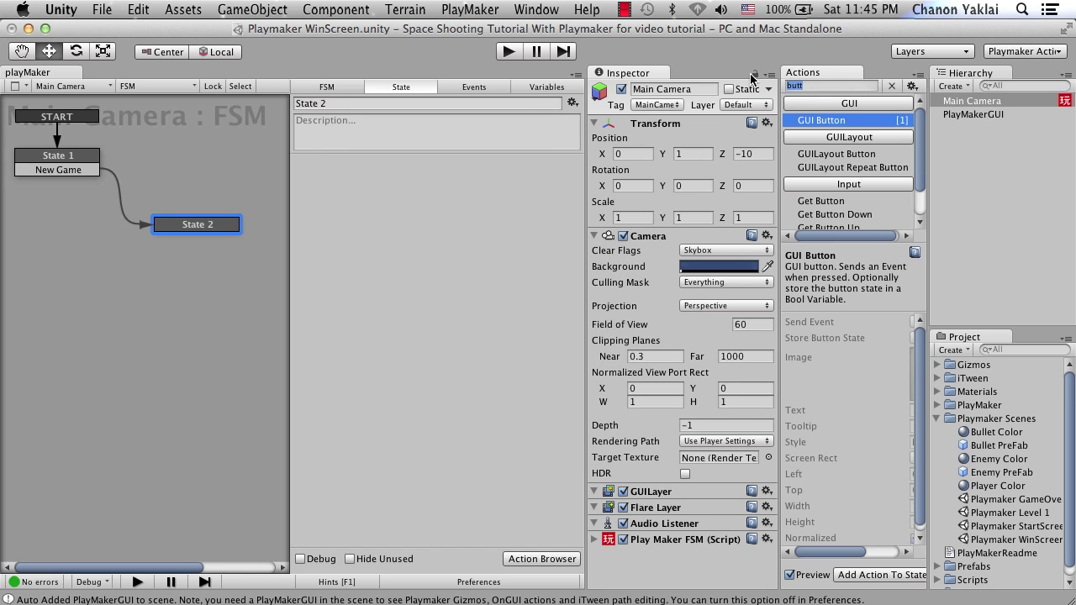
type("load leve")
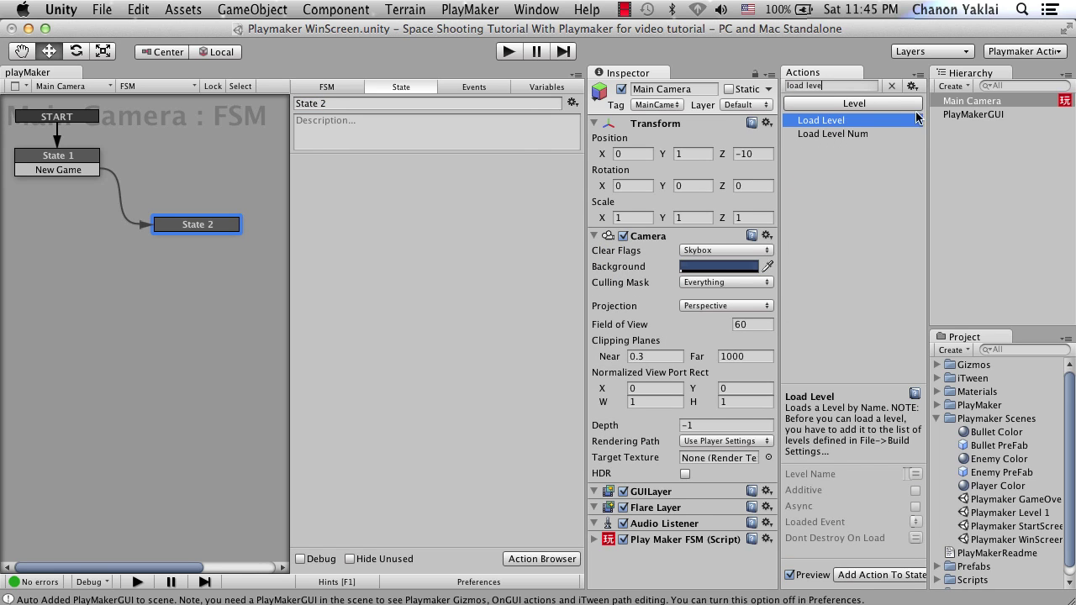
double_click(887, 135)
left_click(499, 177)
type("1")
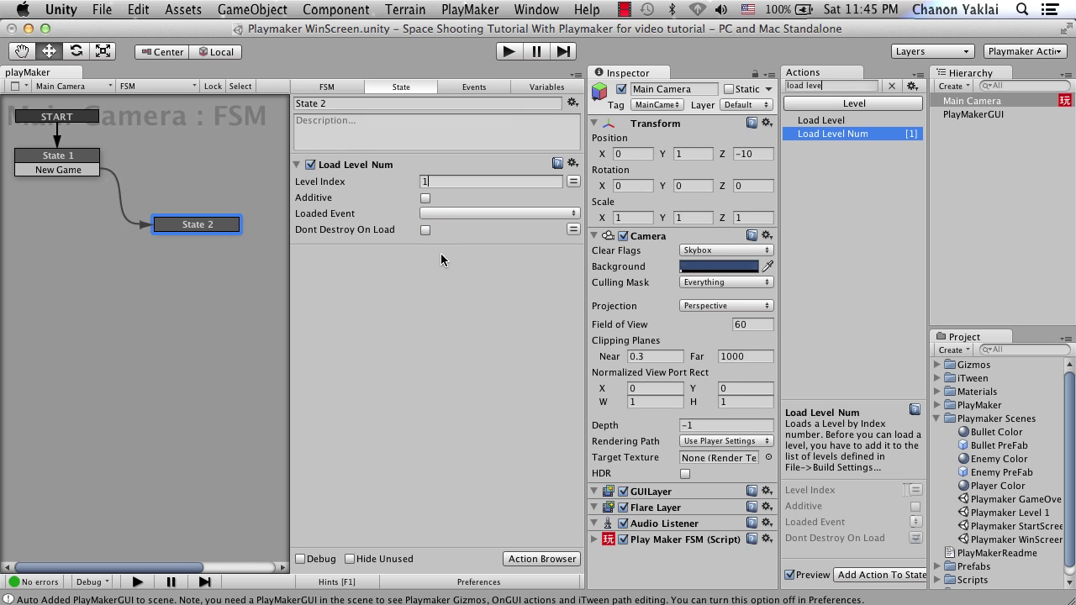
left_click(102, 9)
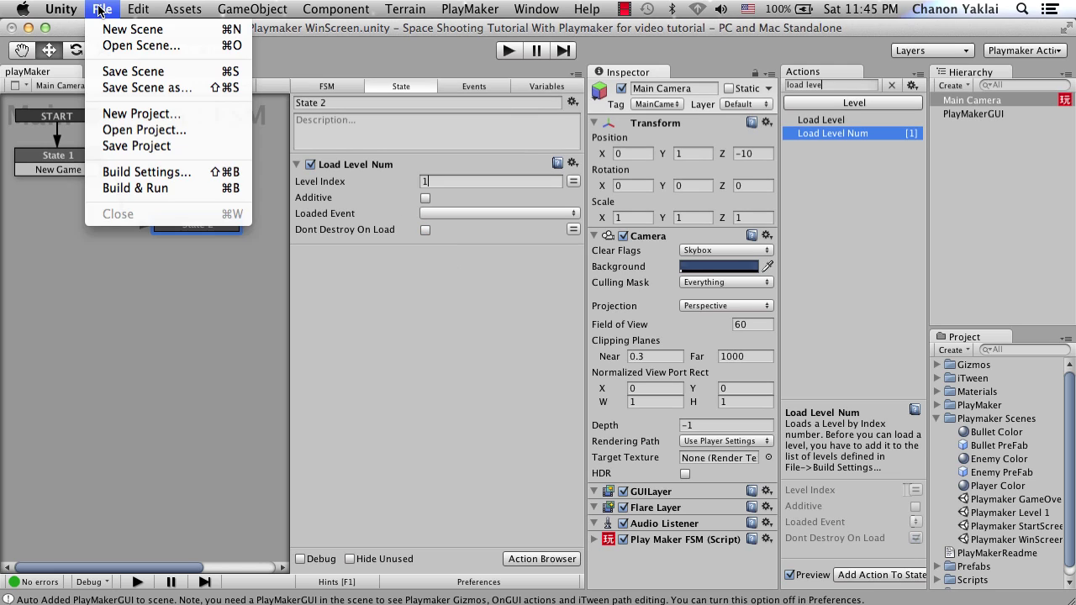
left_click(132, 72)
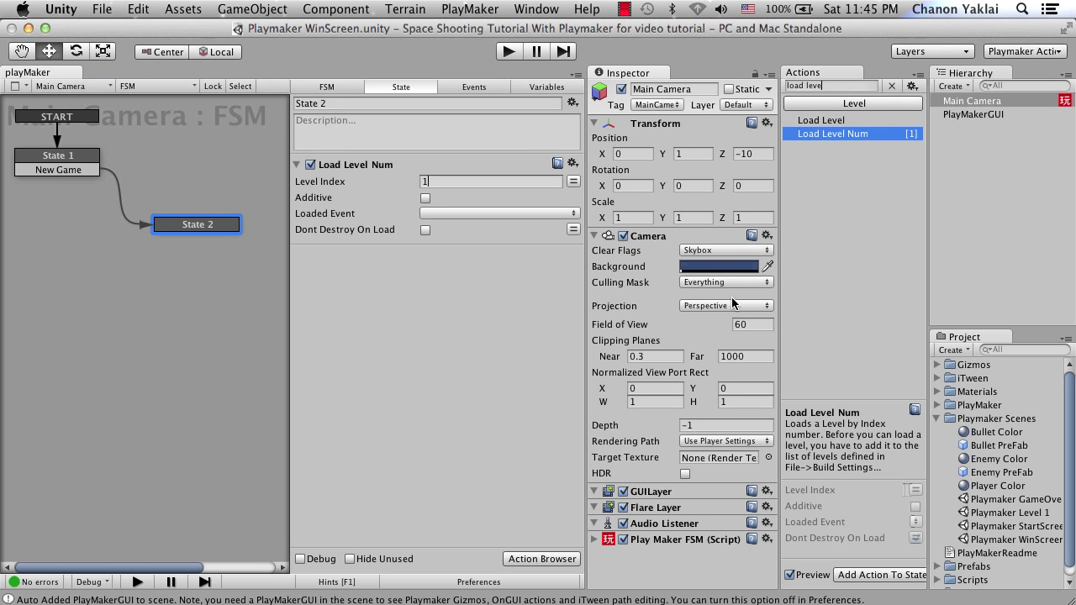
Open the Playmaker Level 1 scene and play-test it, shooting enemies until the win condition of 500 points is met
double_click(1019, 513)
left_click(510, 52)
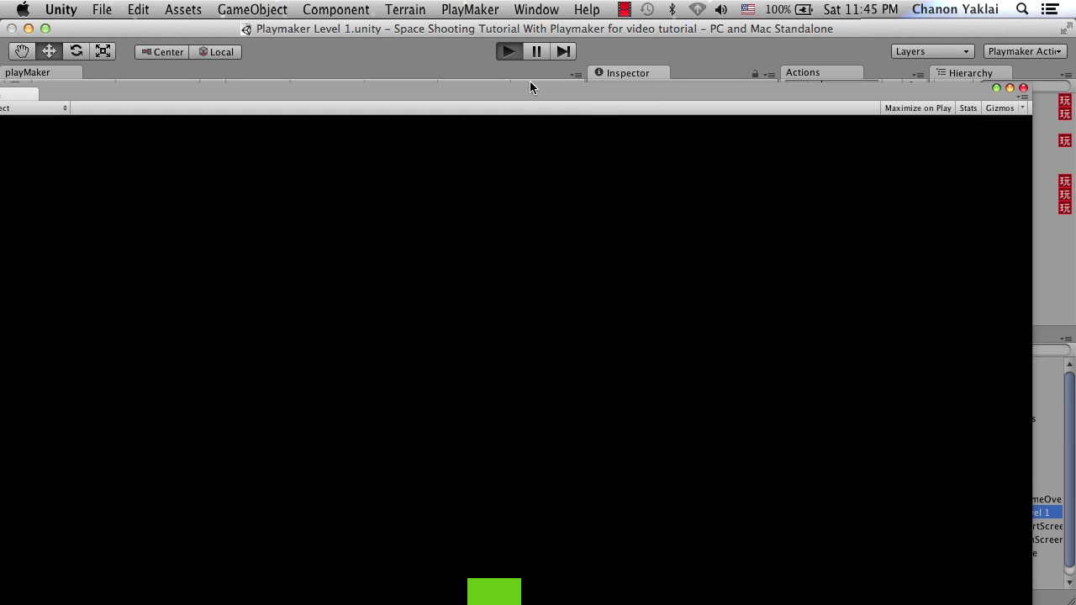
key("Right")
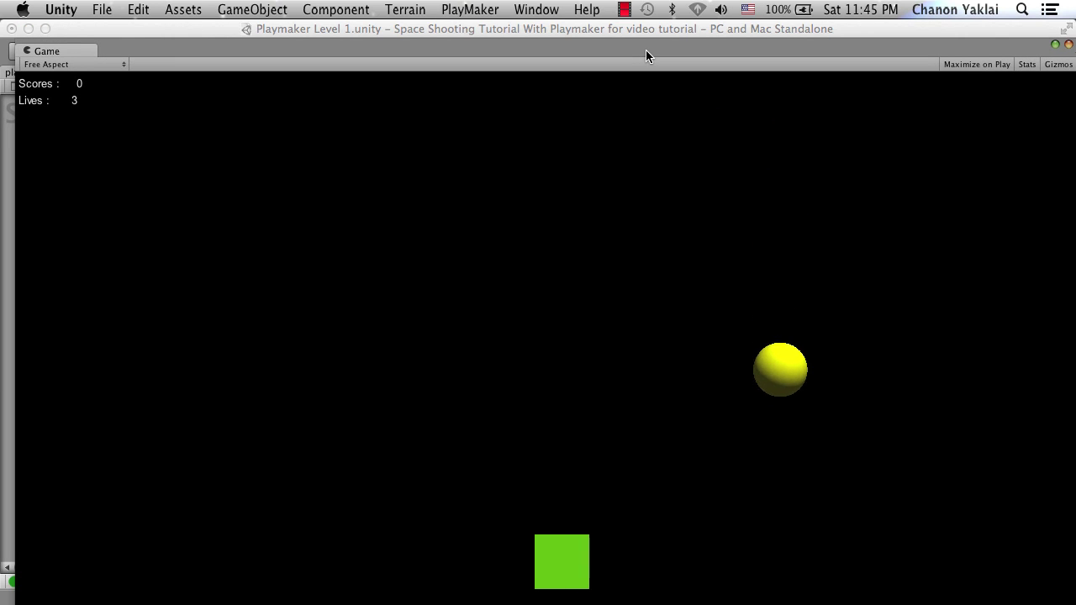
key("Left")
key("Left")
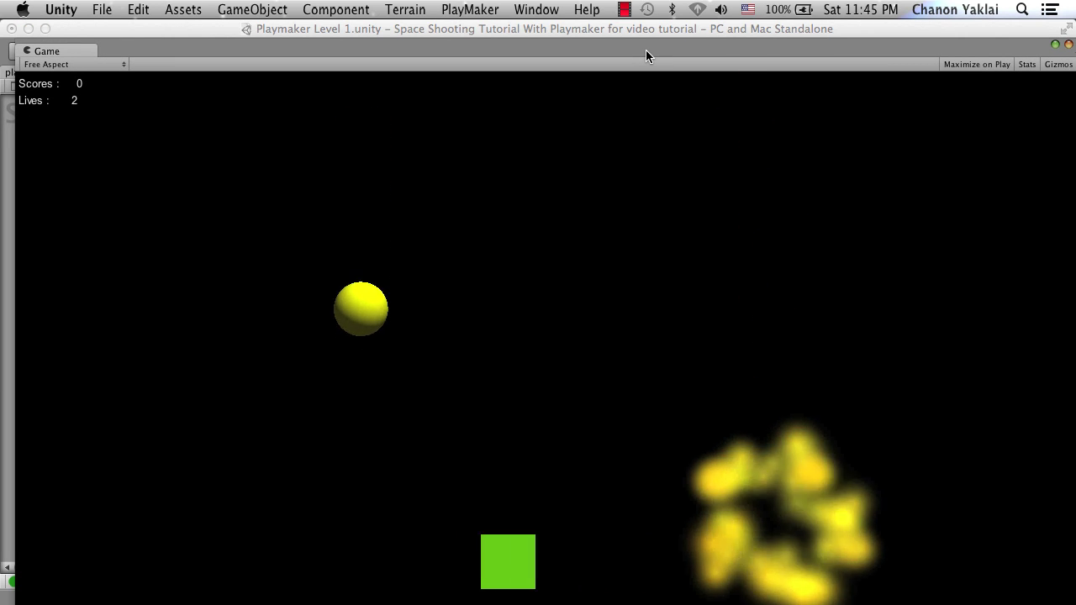
key("space")
key("Right")
key("Right")
key("space")
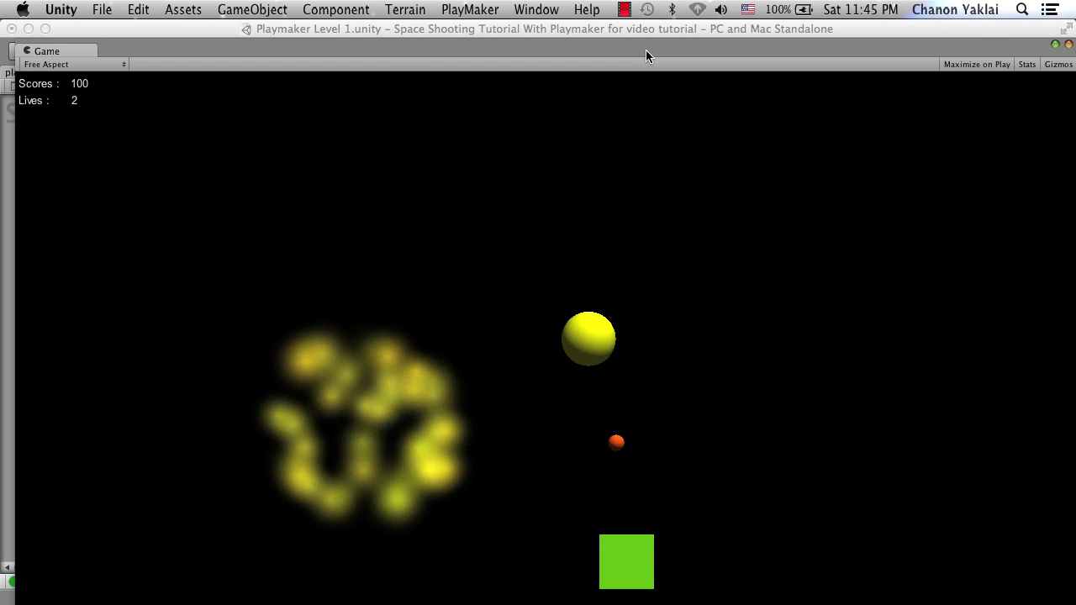
key("Left")
key("space")
key("Right")
key("Right")
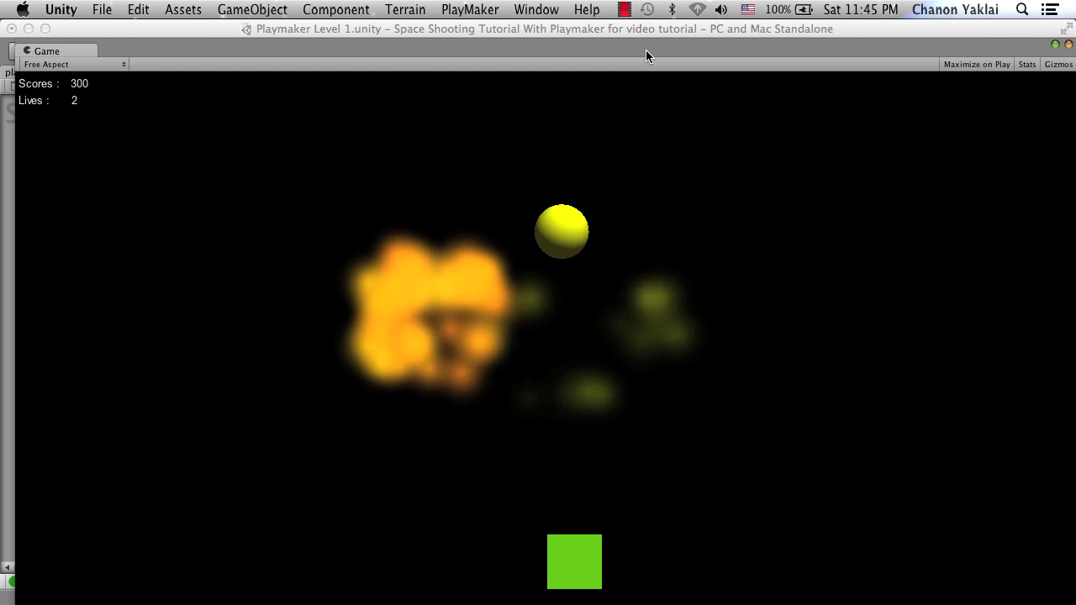
key("space")
key("Left")
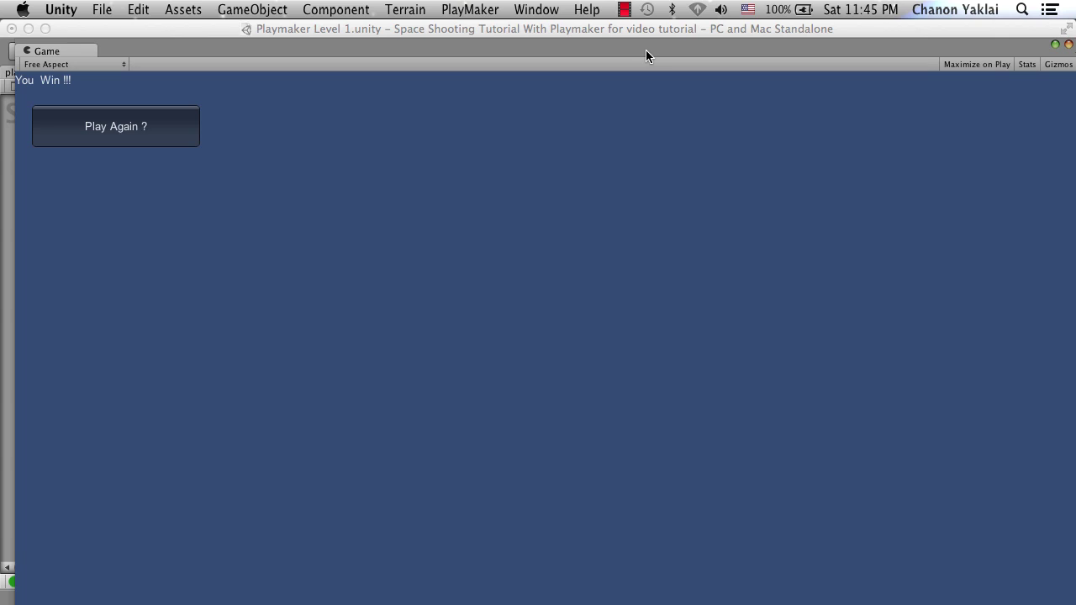
Test the Play Again button on the win screen, then close the Game window and stop play mode
left_click(169, 130)
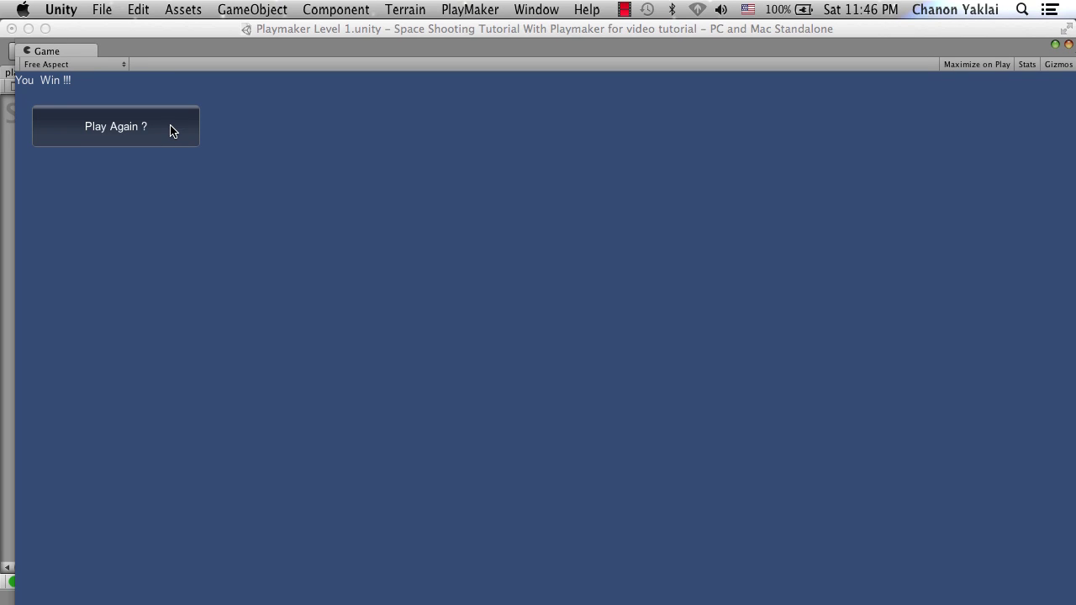
left_click(170, 130)
left_click(170, 131)
left_click(1054, 44)
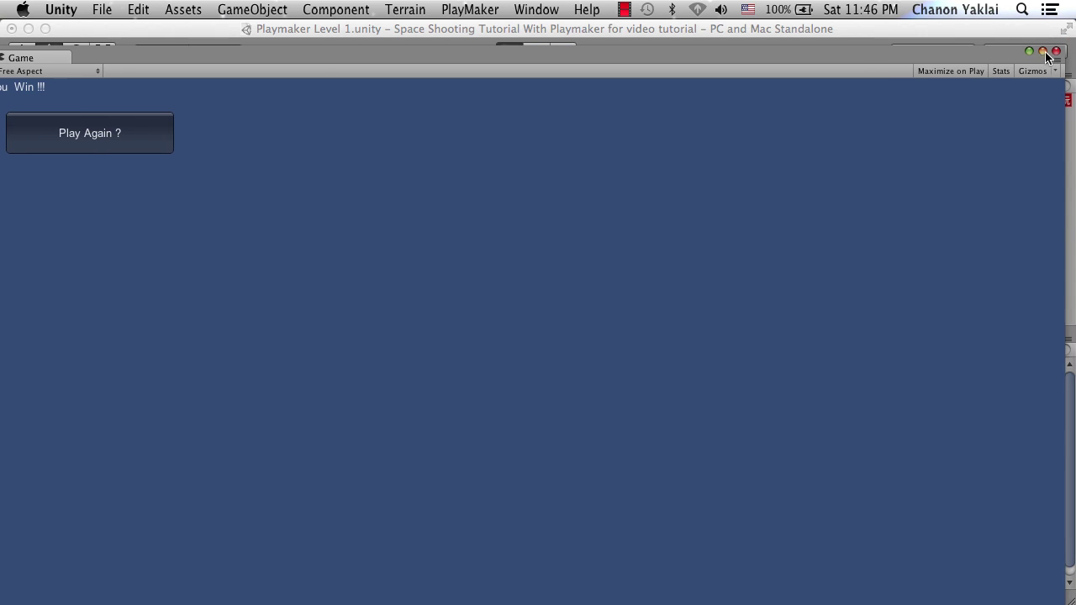
left_click(1056, 52)
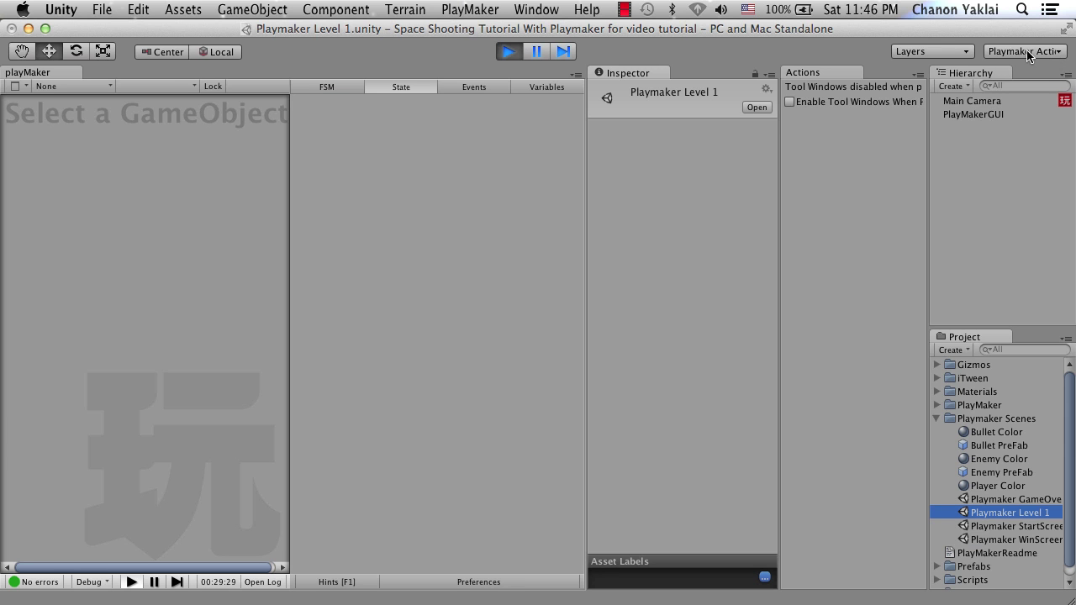
left_click(514, 53)
Add a Set Int Value action to the CheckGameWin object's CheckGameWin State and place it above Int Compare
left_click(998, 129)
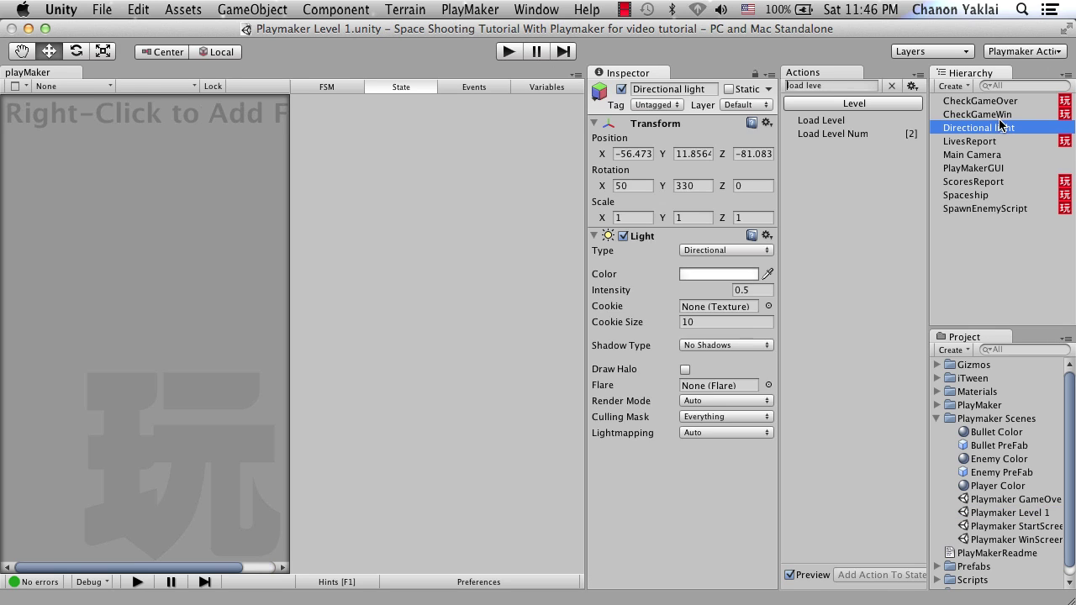
left_click(1000, 116)
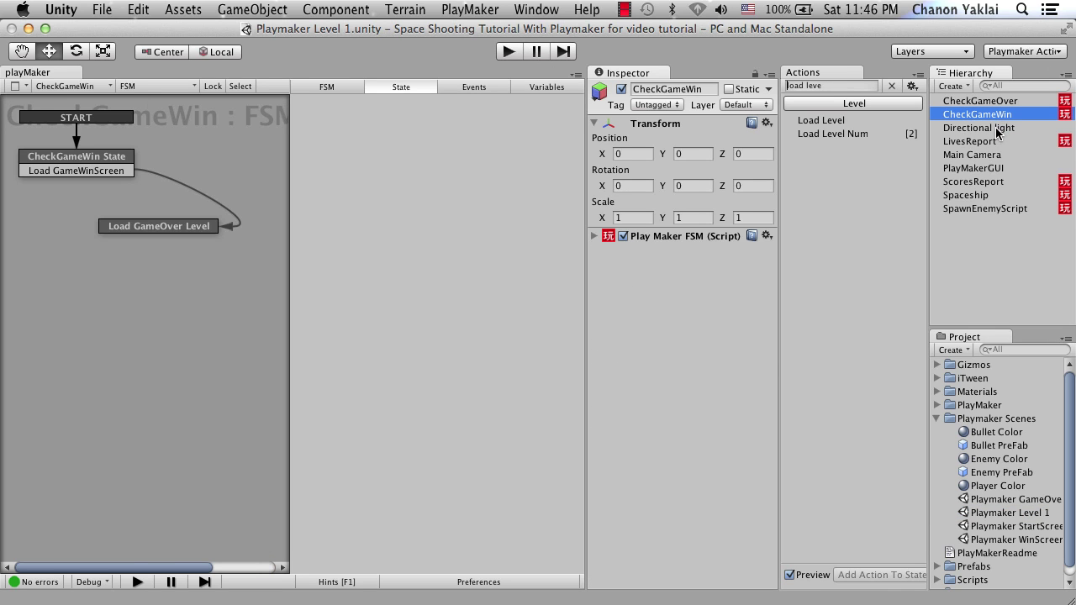
left_click(998, 102)
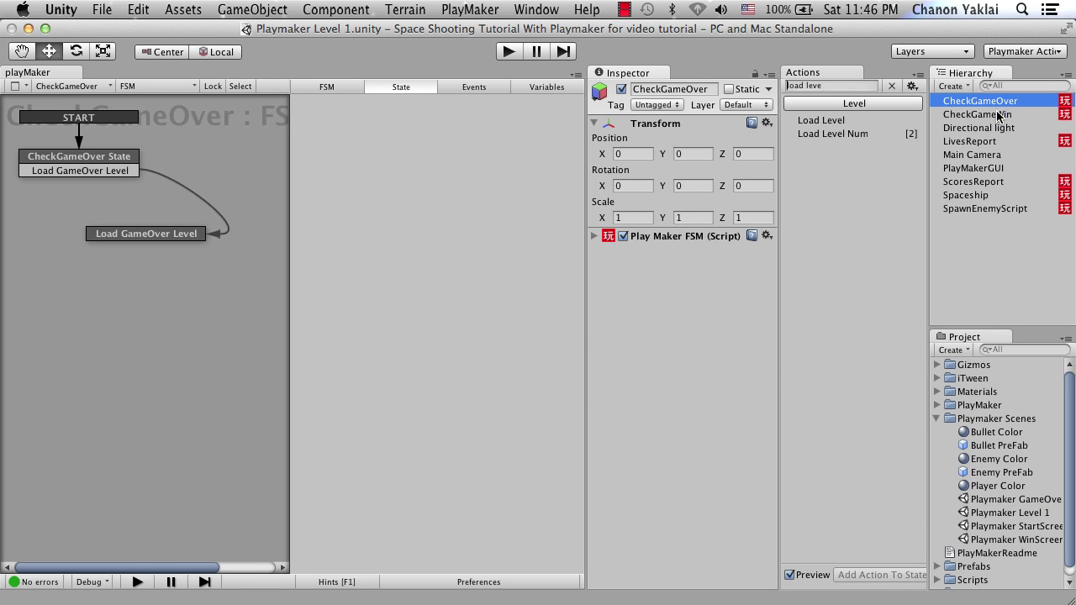
left_click(997, 115)
left_click(120, 161)
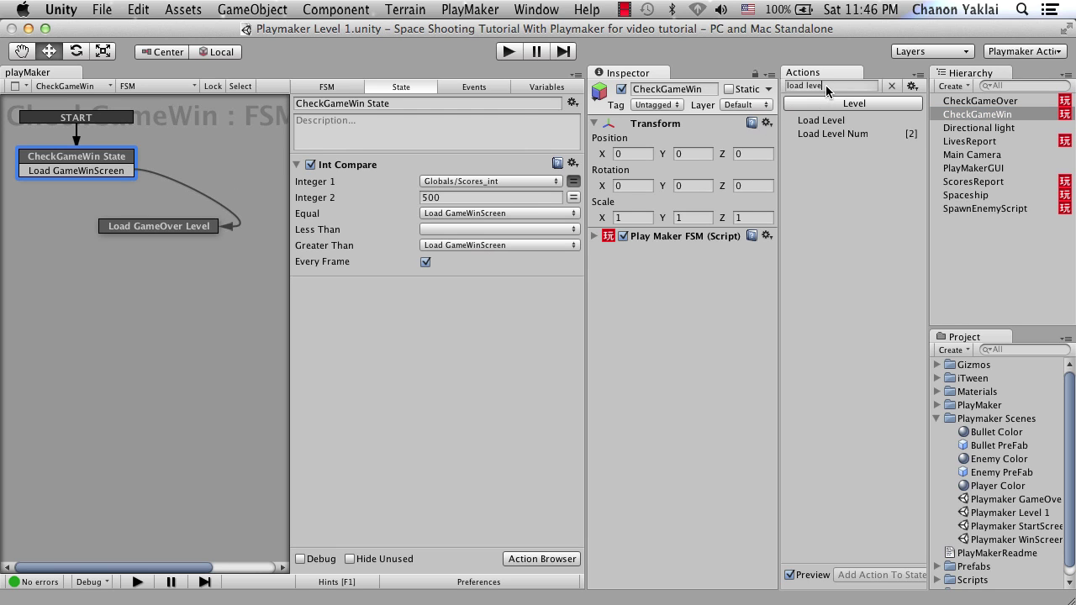
left_click(794, 85)
type("set")
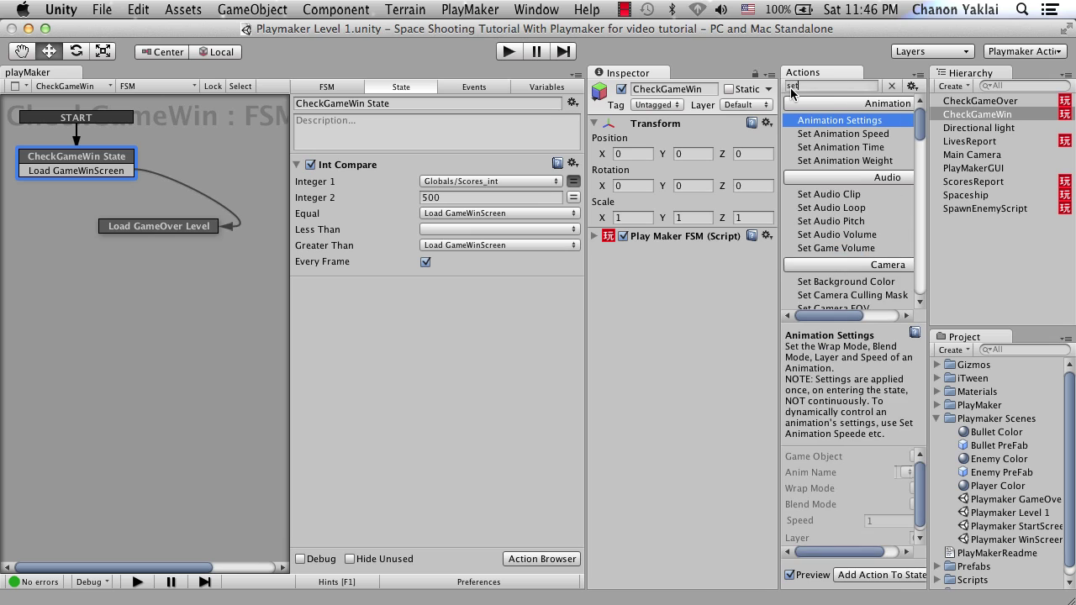
type(" iny")
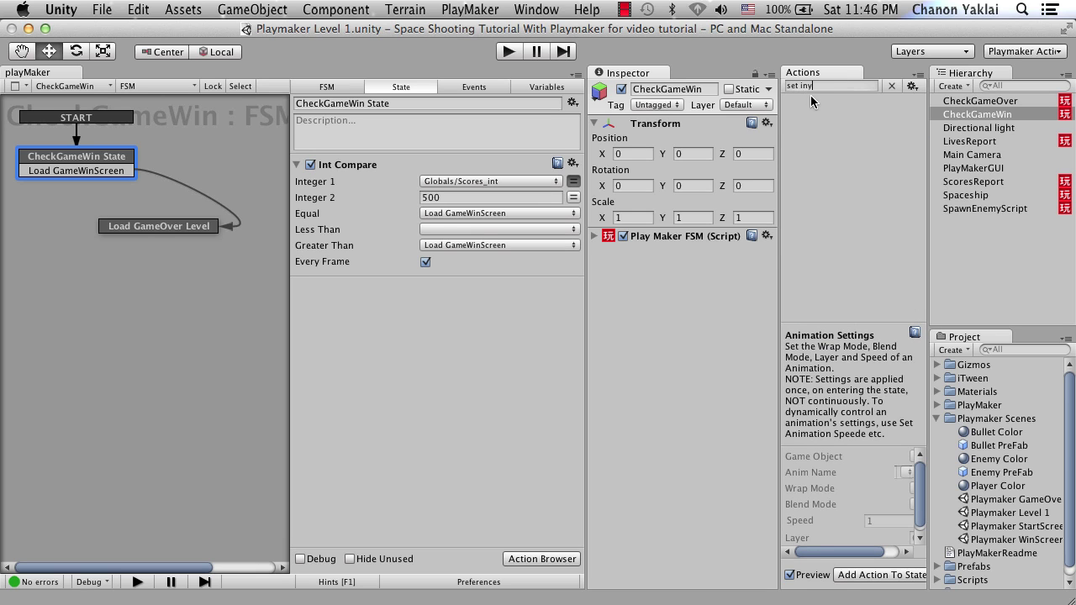
key("BackSpace")
type("t")
double_click(842, 167)
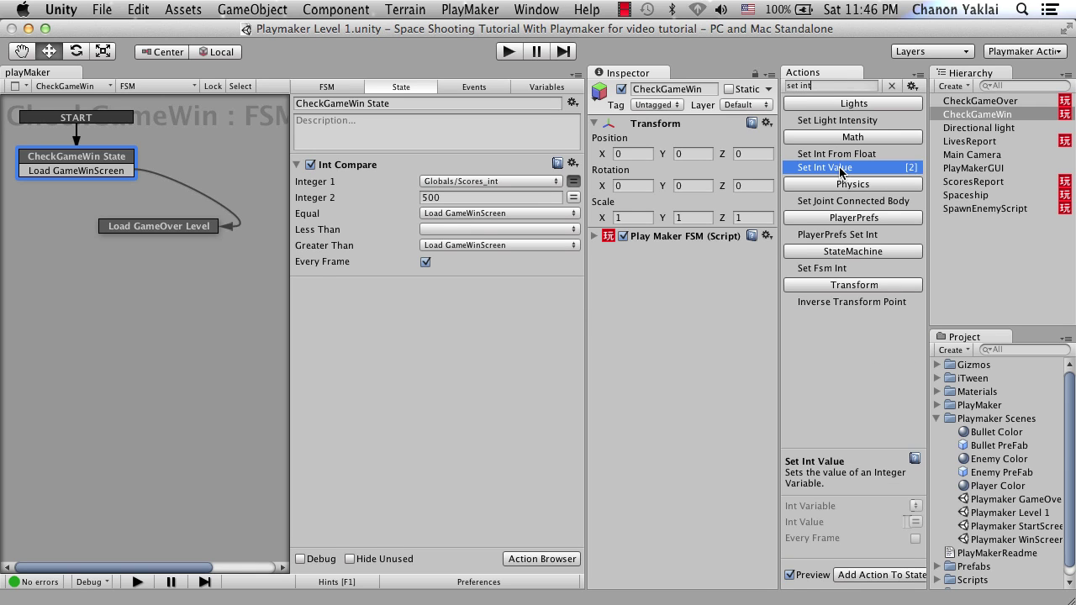
left_click_drag(361, 286, 364, 175)
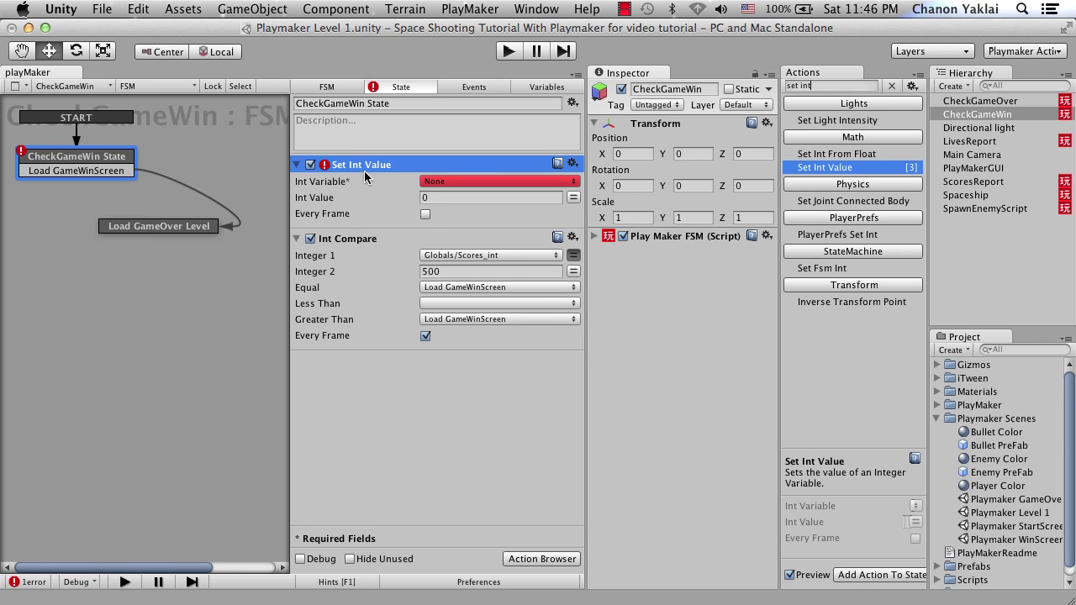
Make the Set Int Value action target the global Scores_int variable with an Int Value of 0
left_click(472, 181)
mouse_move(484, 200)
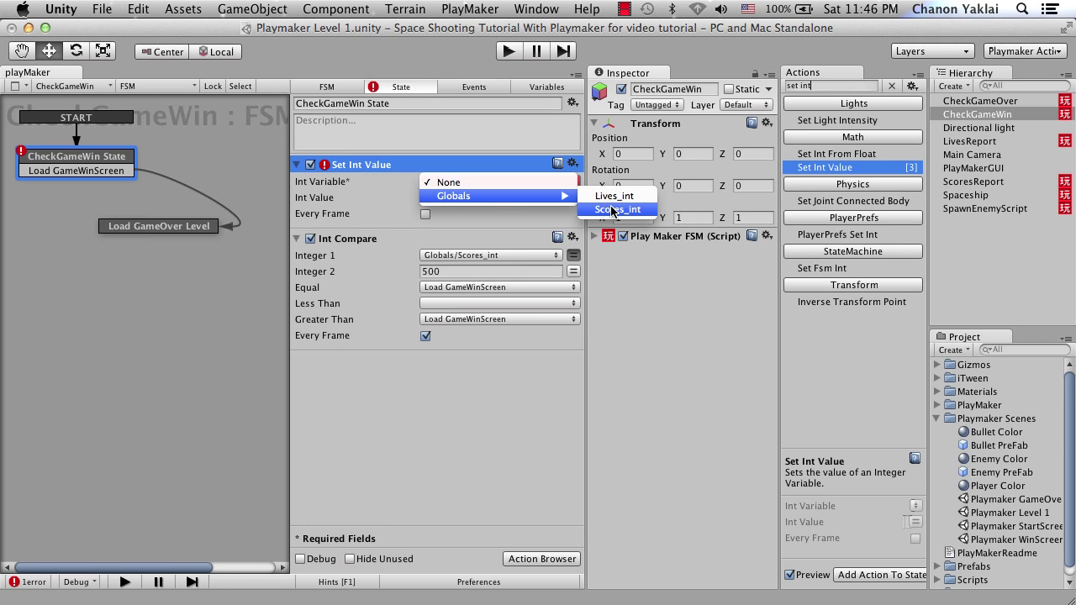
left_click(599, 212)
left_click(487, 202)
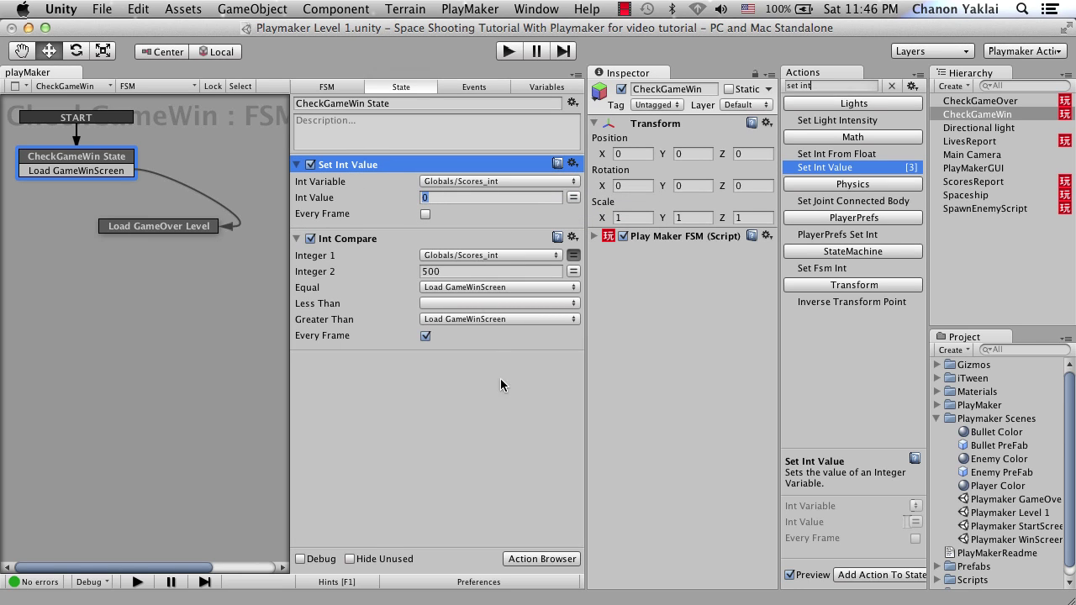
left_click(500, 405)
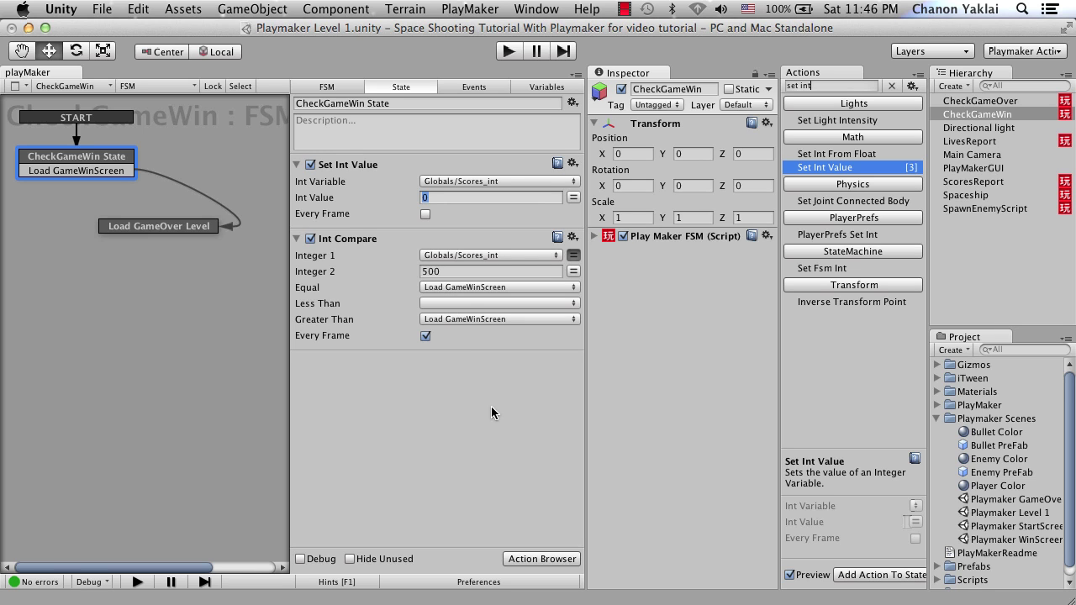
Play-test Level 1 with the score reset in place, shooting enemies until the win screen loads
left_click(507, 52)
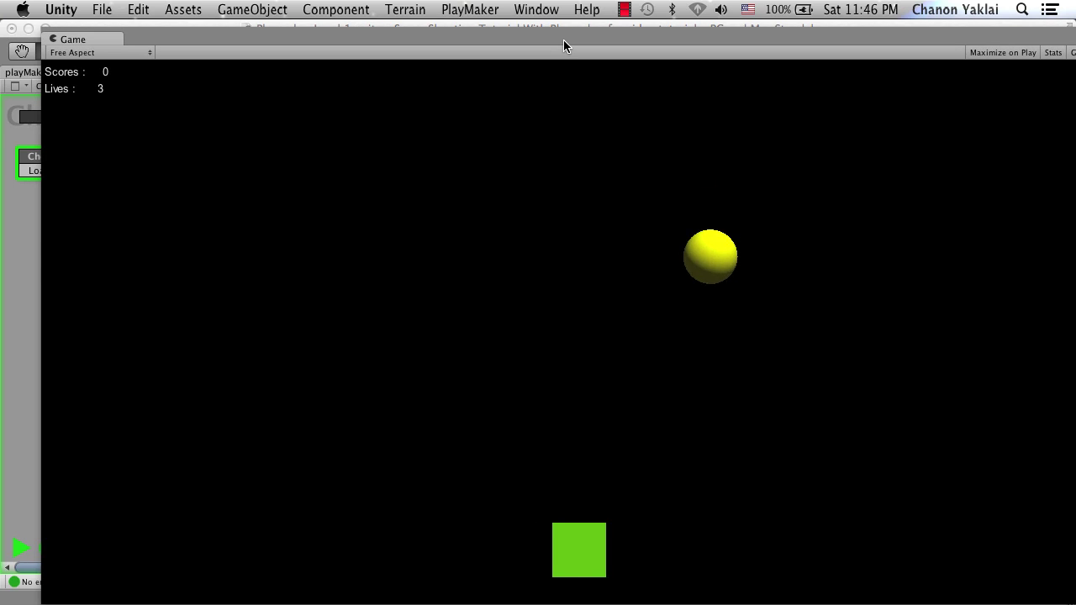
key("Right")
key("space")
key("space")
key("Left")
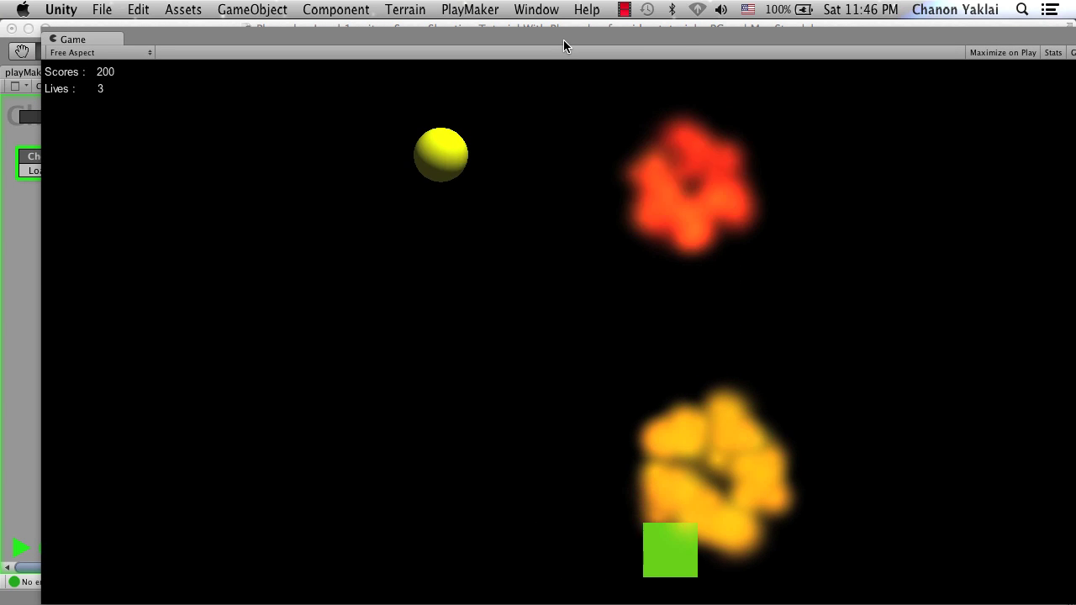
key("Right")
key("Left")
key("space")
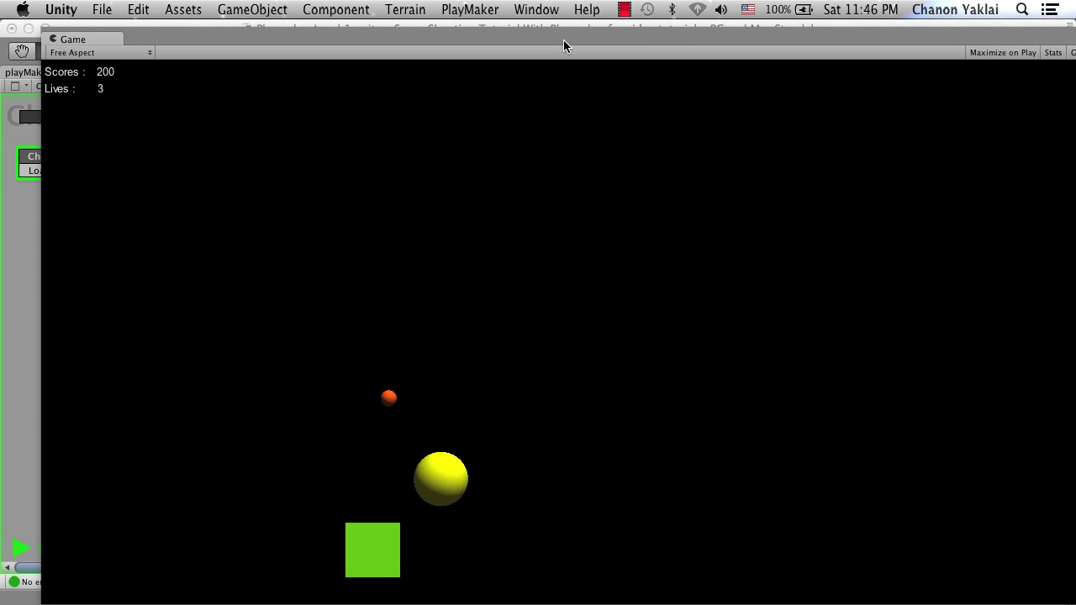
key("Right")
key("Left")
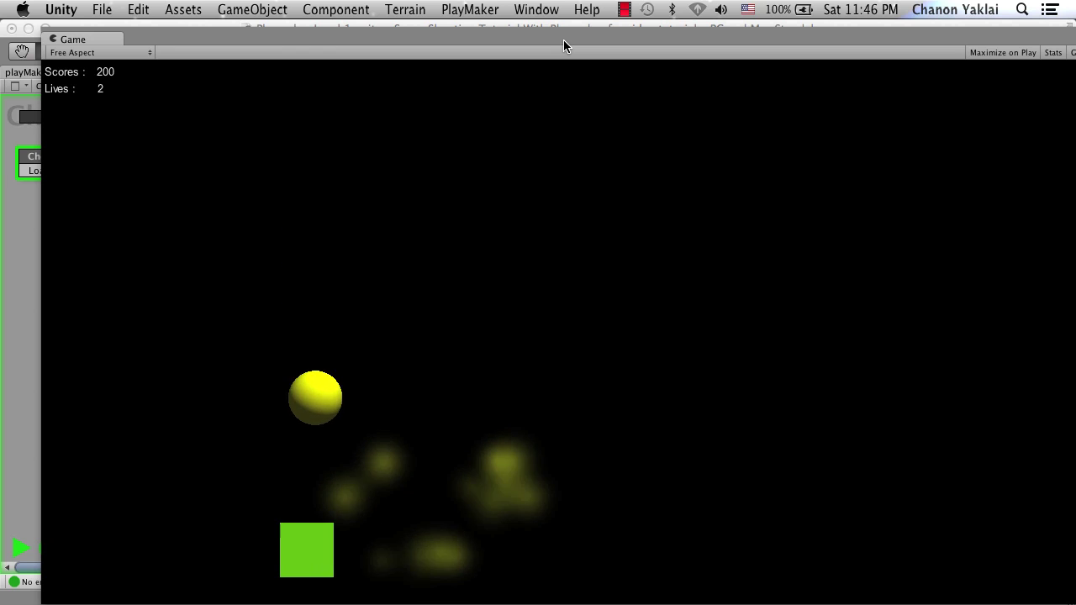
key("space")
key("Right")
key("Right")
key("space")
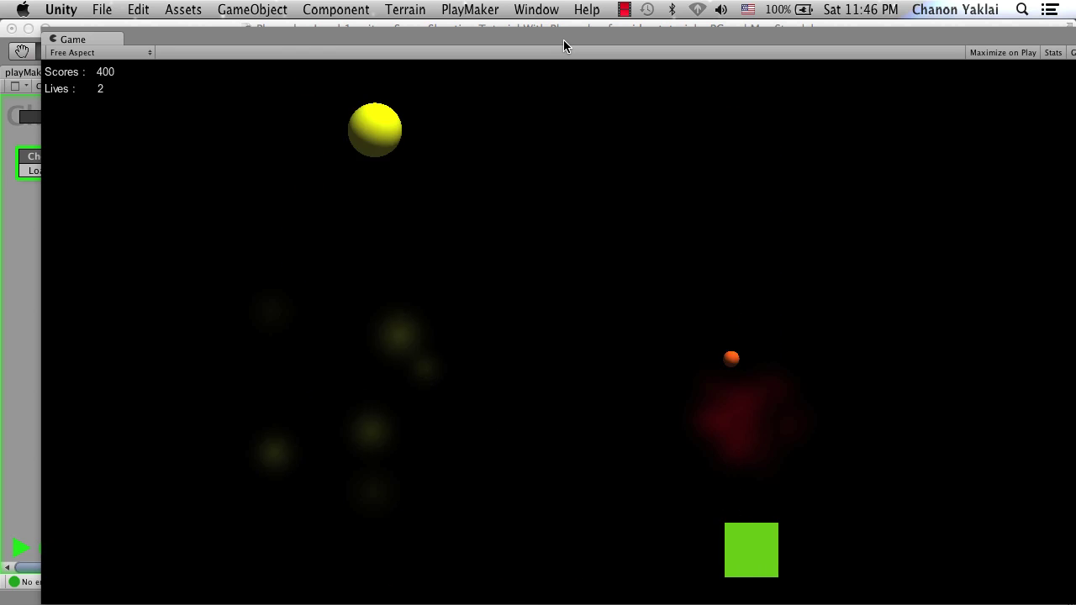
key("Left")
key("Left")
key("space")
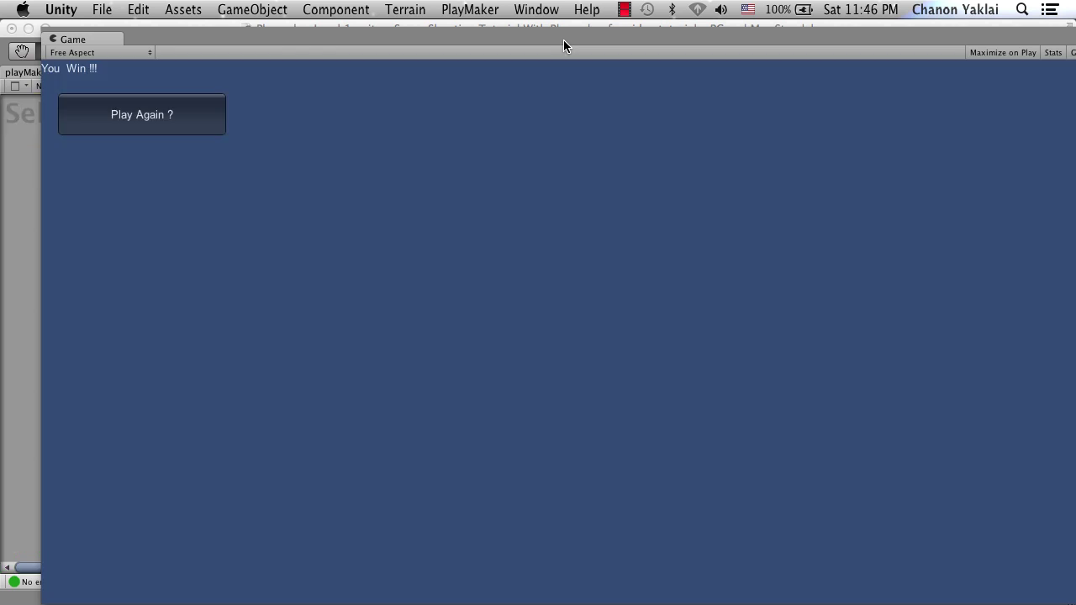
Start a new game from the win screen and shoot enemies until the win condition is met a second time
left_click(143, 116)
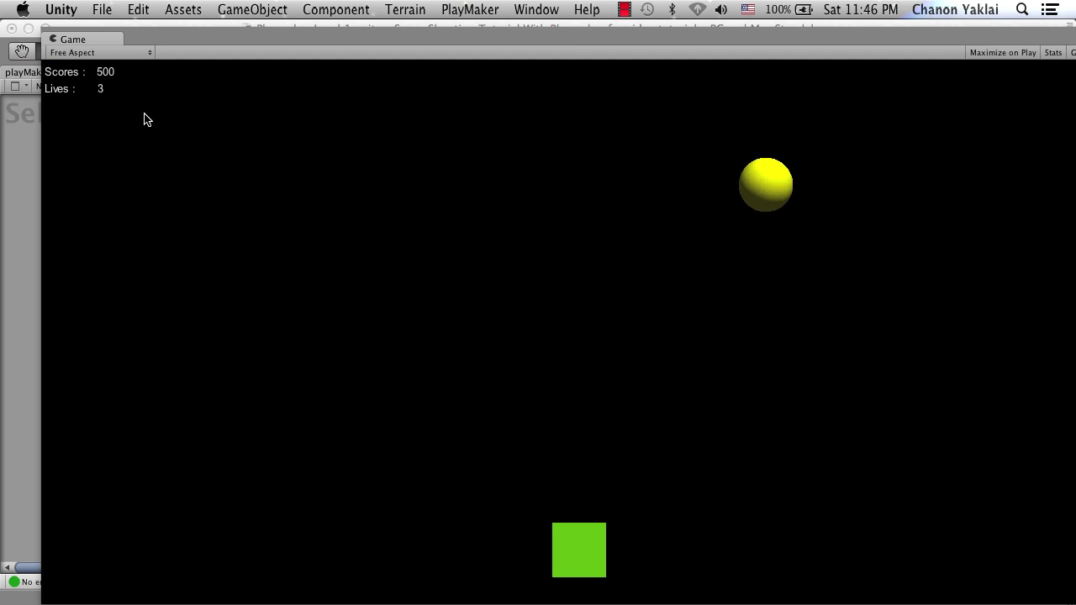
key("Right")
key("space")
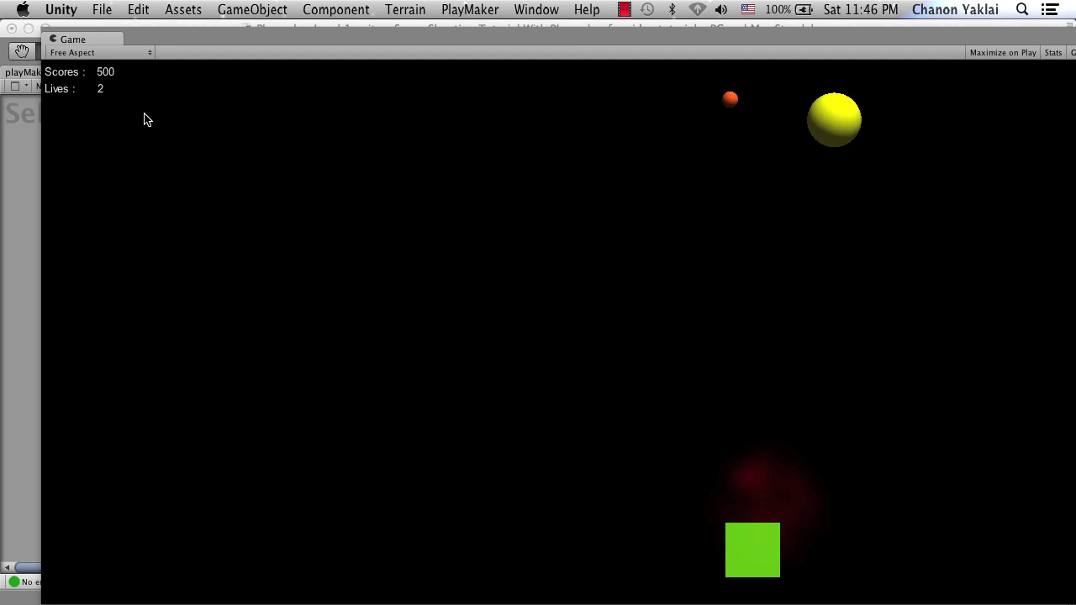
key("Left")
key("space")
key("Right")
key("Right")
key("space")
key("Left")
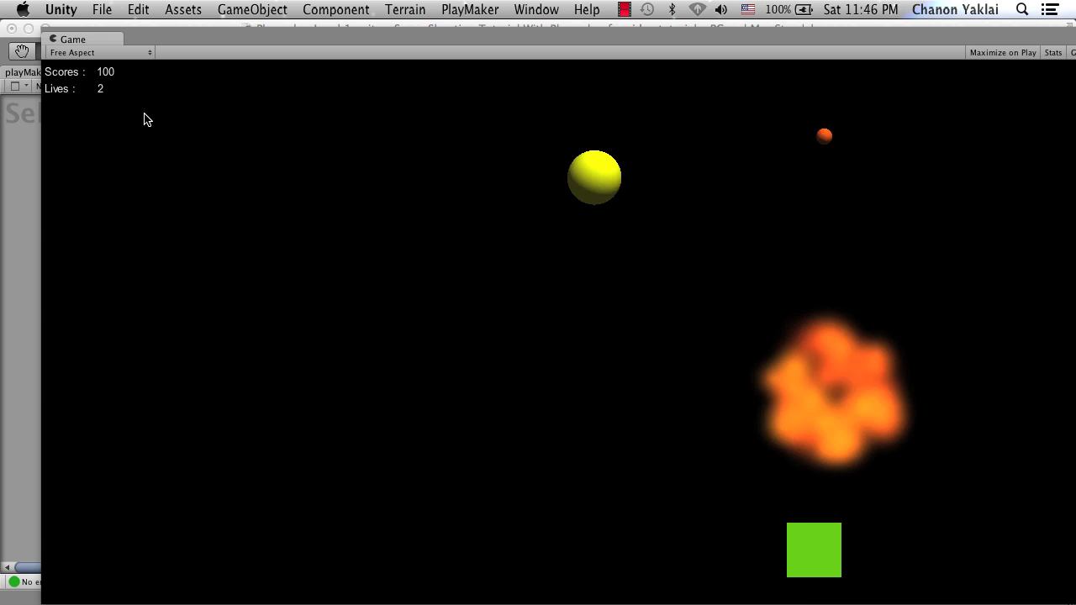
key("space")
key("Right")
key("space")
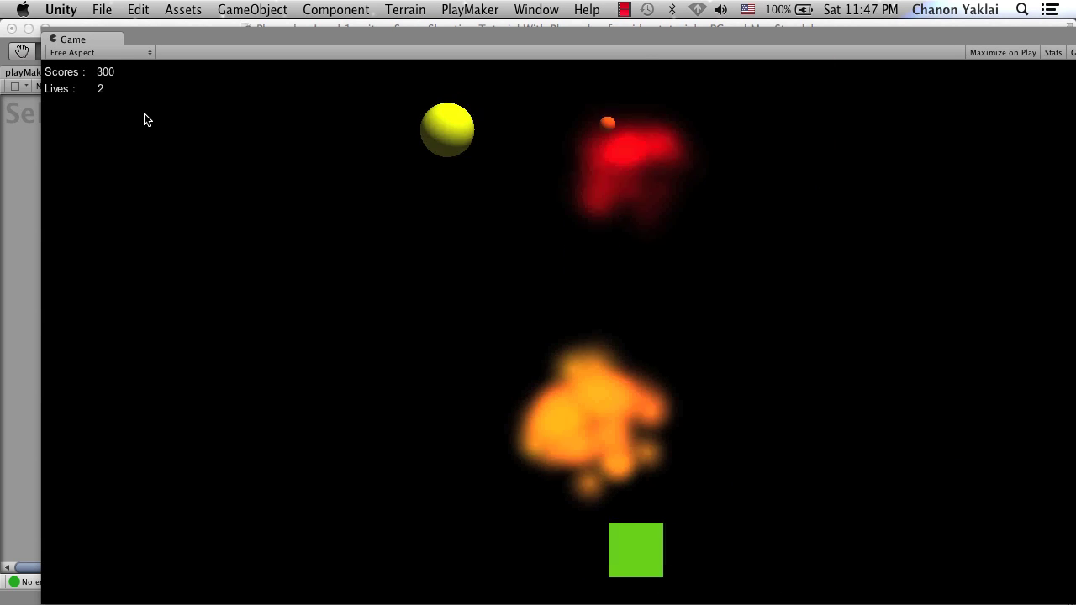
key("Left")
key("Left")
key("Right")
key("space")
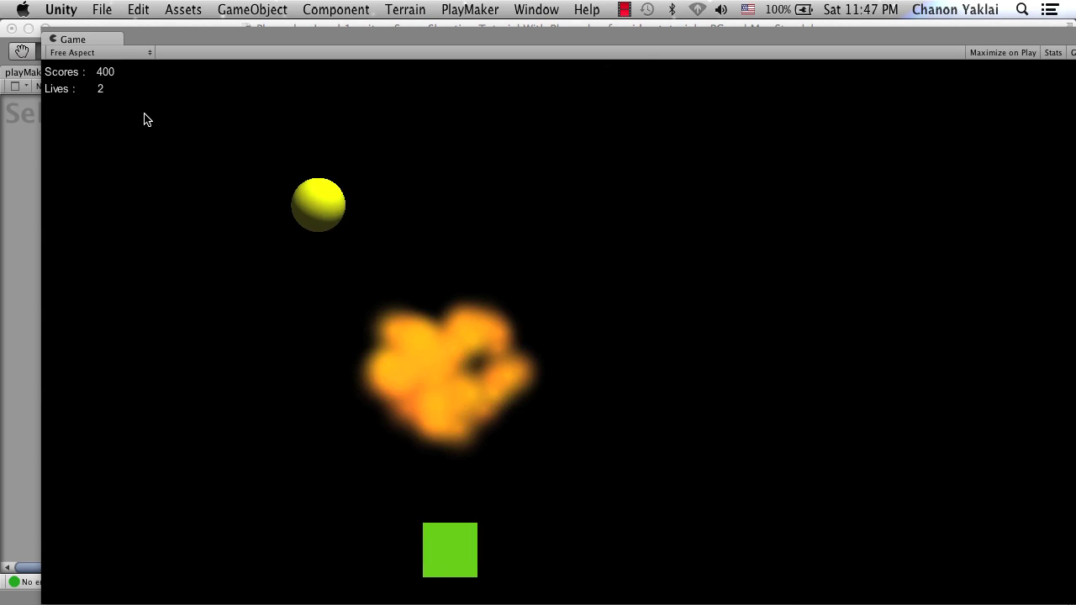
key("Left")
key("space")
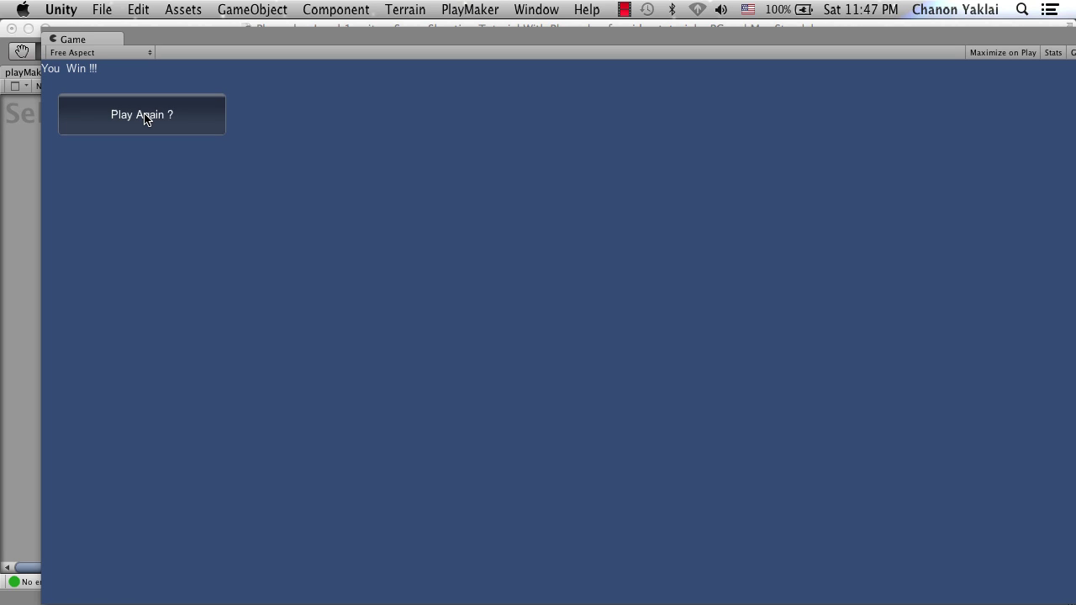
Play again from the second win screen and shoot enemies to check that scoring restarts from zero
left_click(144, 118)
key("Right")
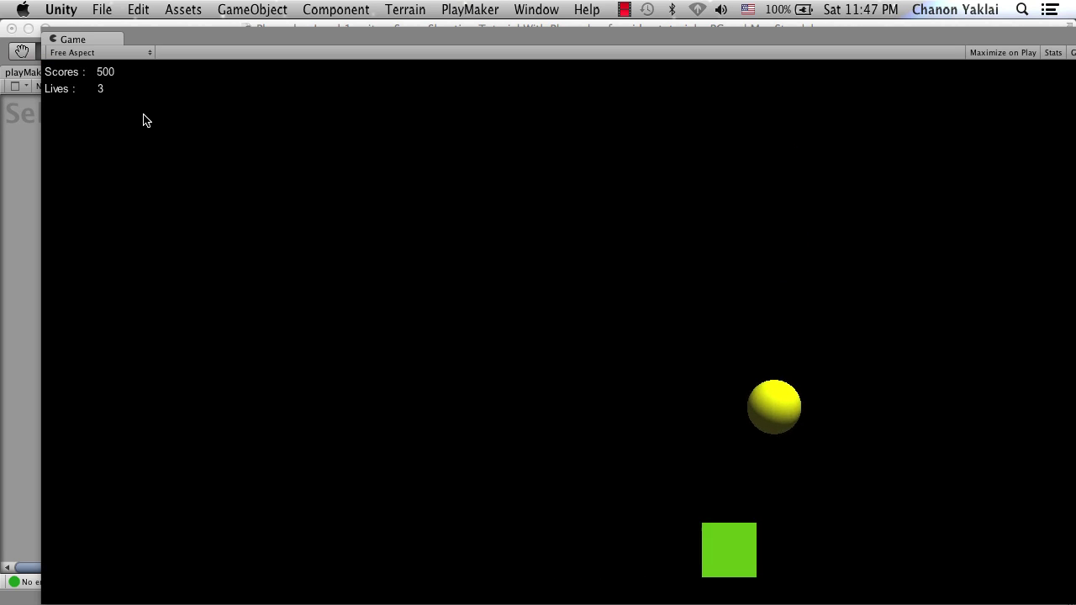
key("space")
key("Left")
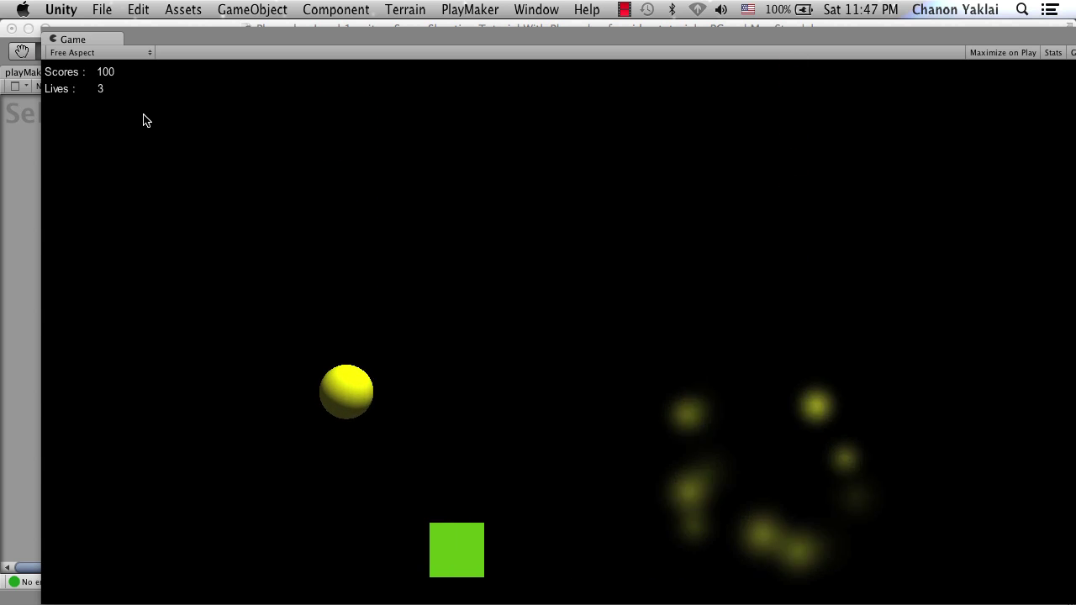
key("Left")
key("space")
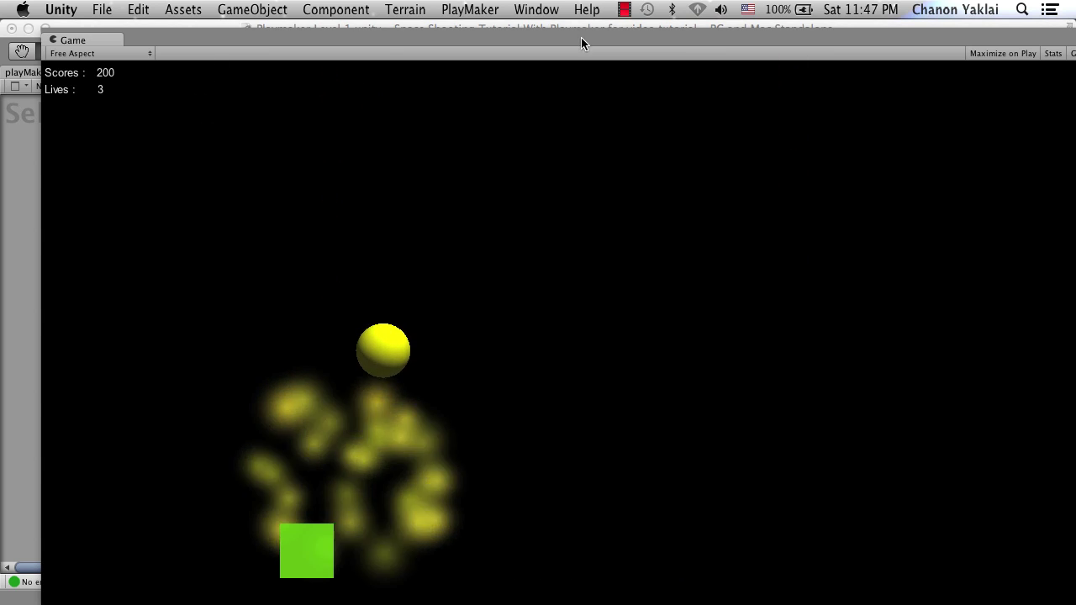
Stop the running play test and return to the editor layout
left_click(580, 37)
left_click(989, 52)
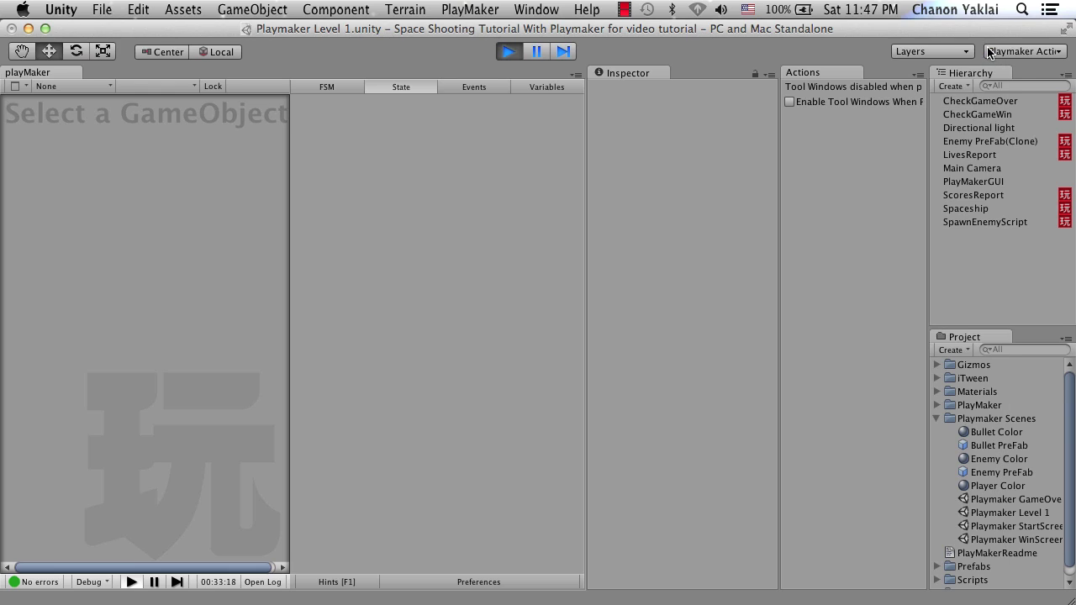
left_click(502, 50)
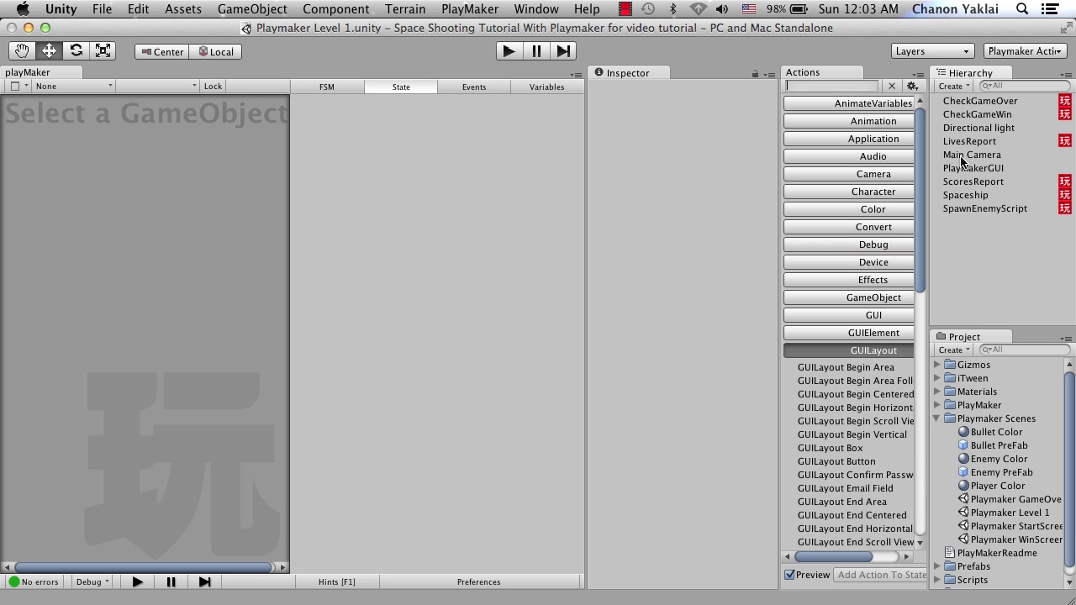
In the CheckGameWin object's CheckGameWin State, switch the Convert Int To String action off and back on
left_click(978, 115)
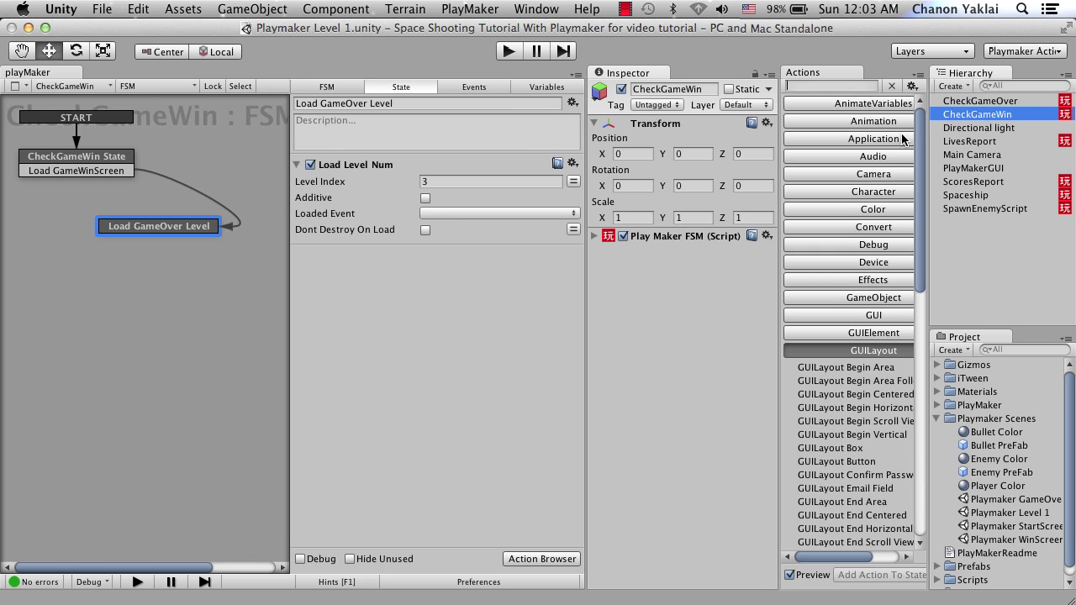
left_click(120, 159)
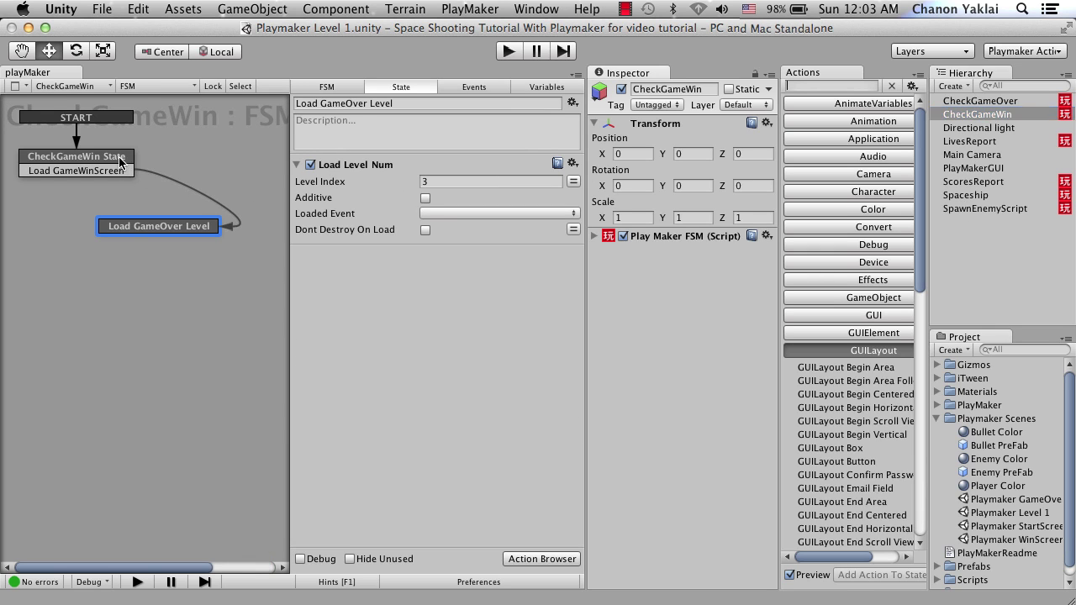
left_click(310, 238)
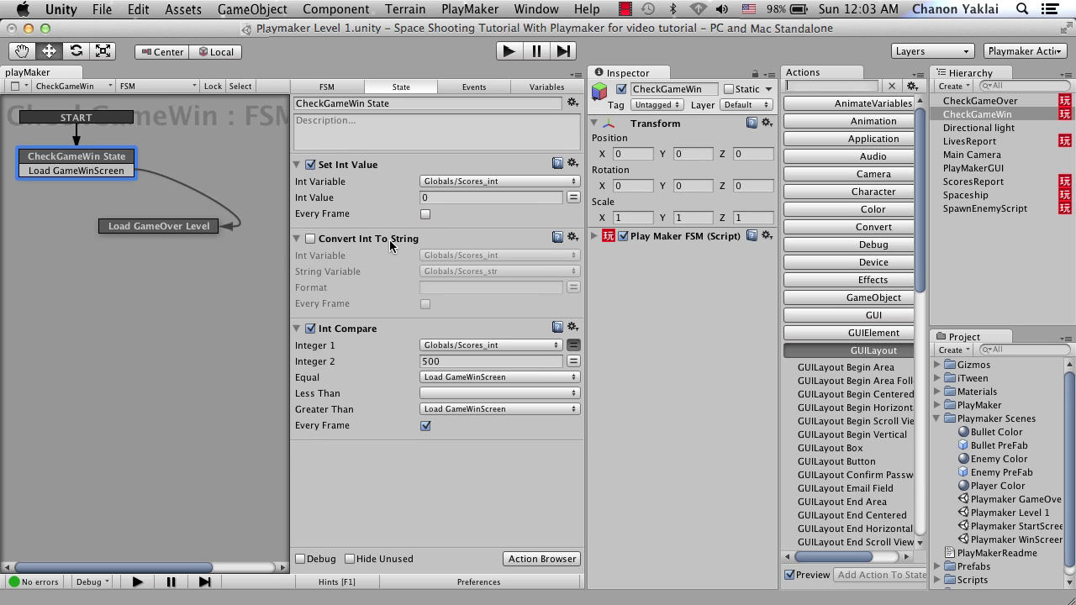
left_click(310, 239)
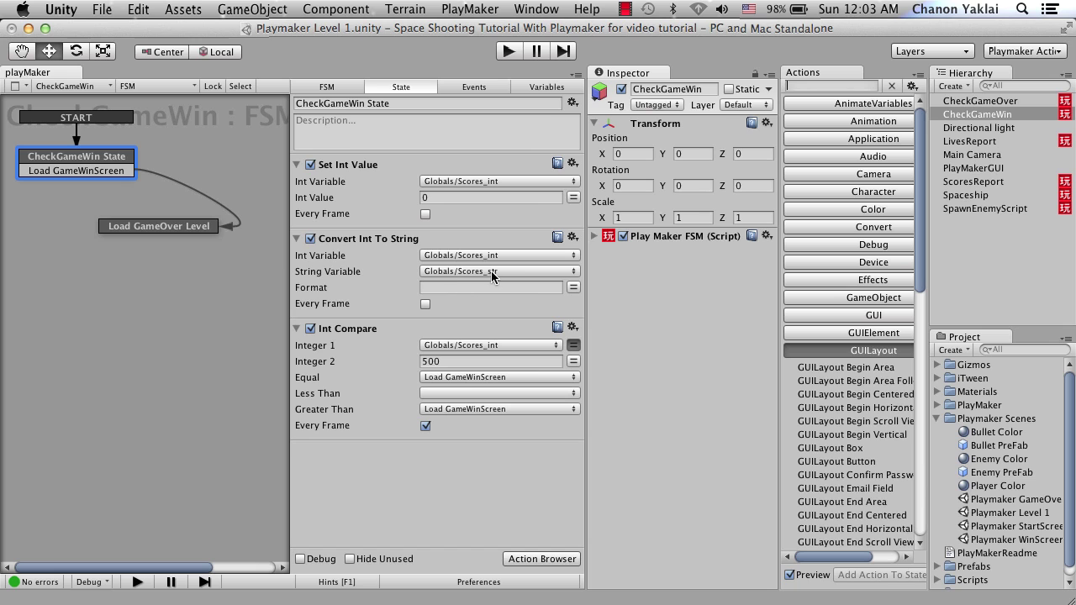
Play-test Level 1 by moving the ship without defending it until the lose screen loads
left_click(509, 56)
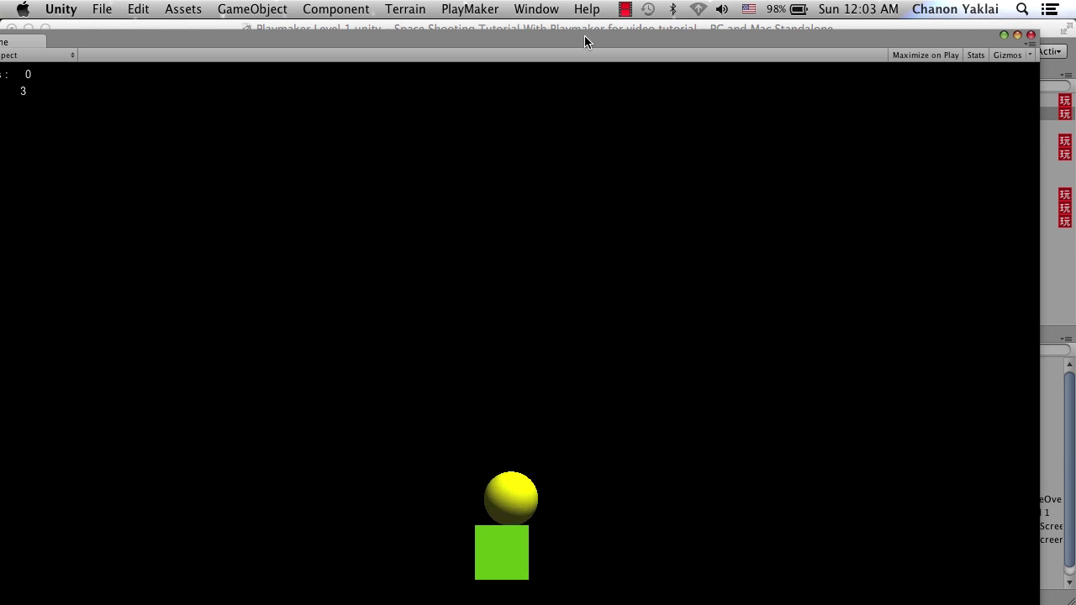
key("Right")
left_click_drag(584, 35, 653, 21)
key("Left")
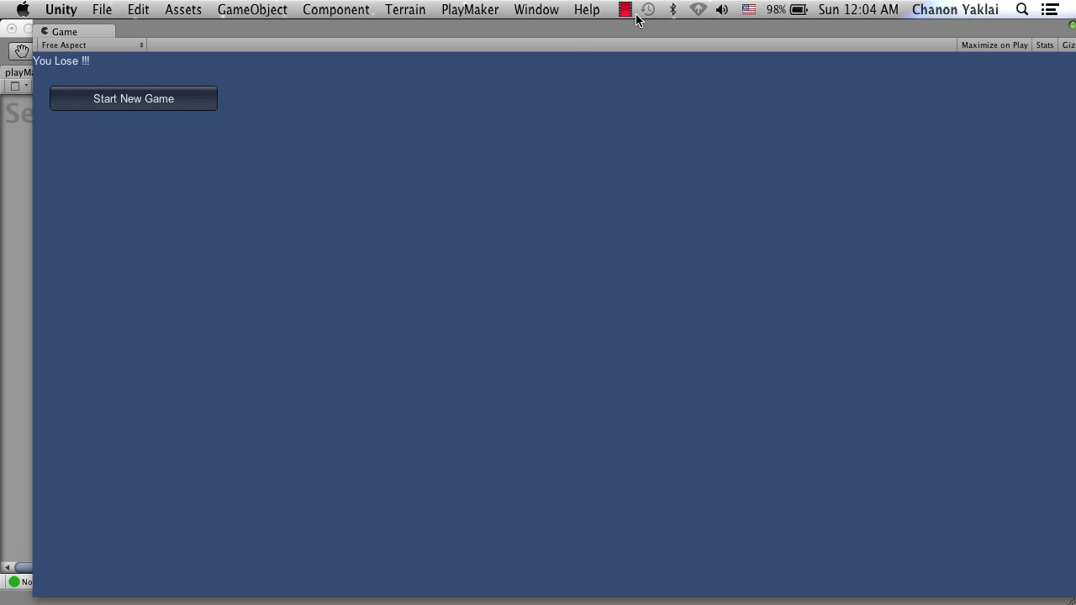
Start a new game from the lose screen and shoot enemies until the win screen loads
left_click(176, 106)
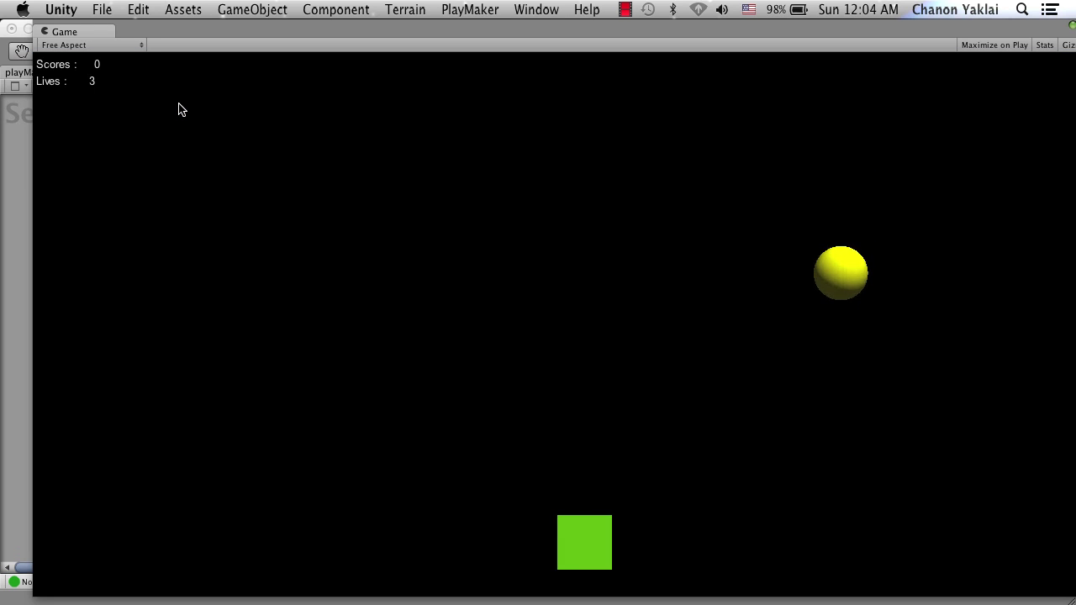
key("Right")
key("Left")
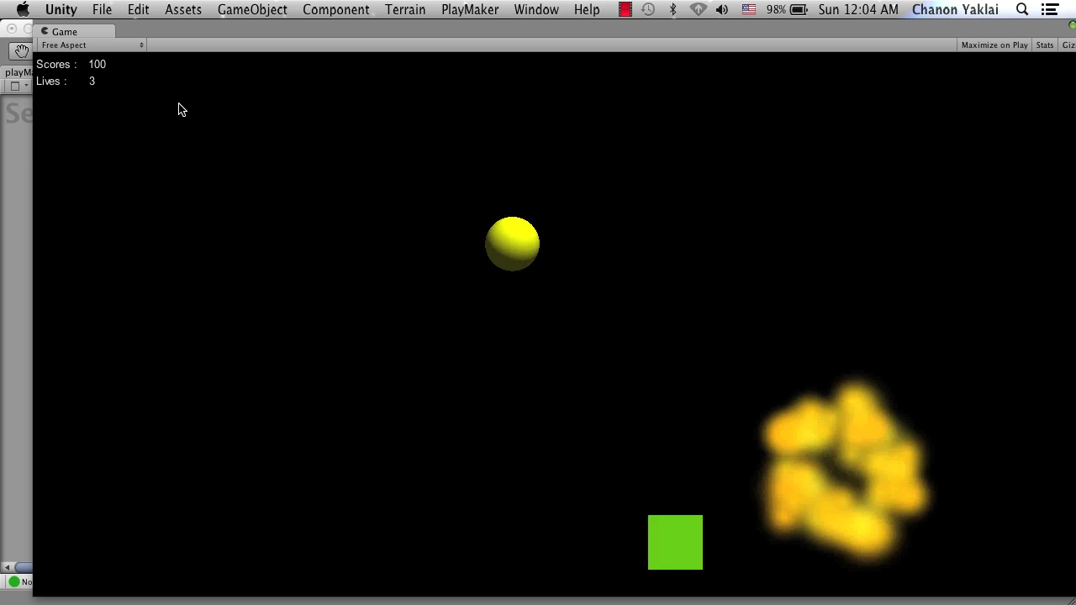
key("Right")
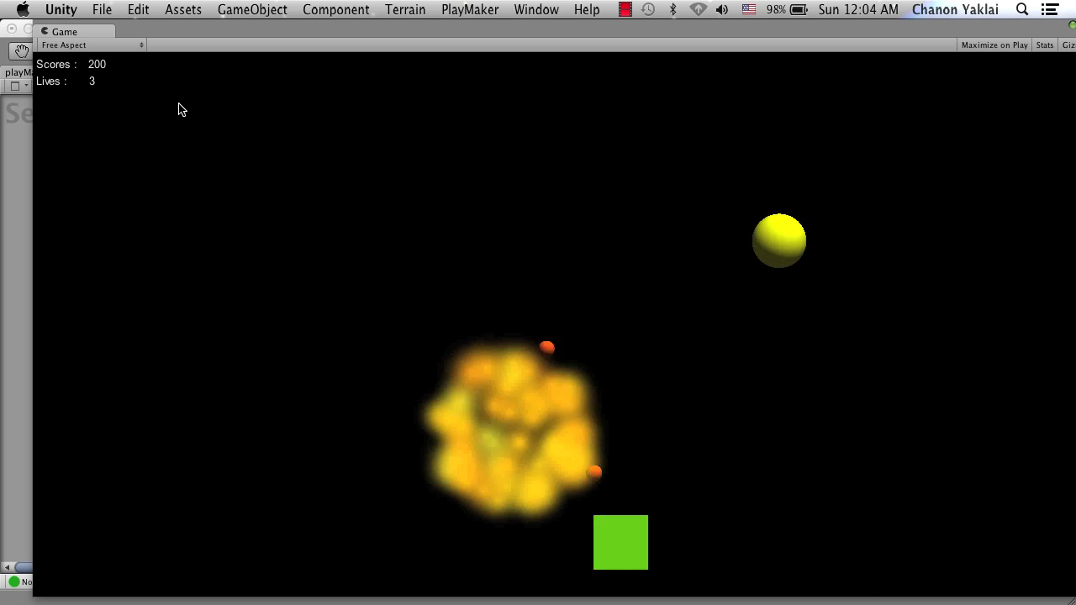
key("Right")
key("Left")
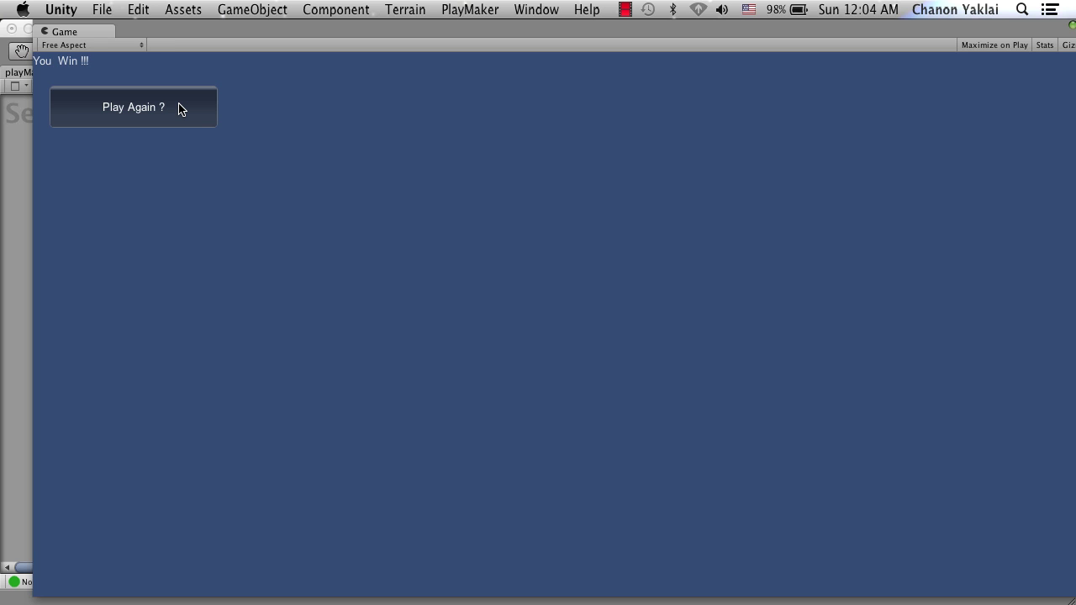
Play again from the win screen, shoot enemies until the game is won once more, and stop the play test
left_click(178, 107)
key("Left")
key("space")
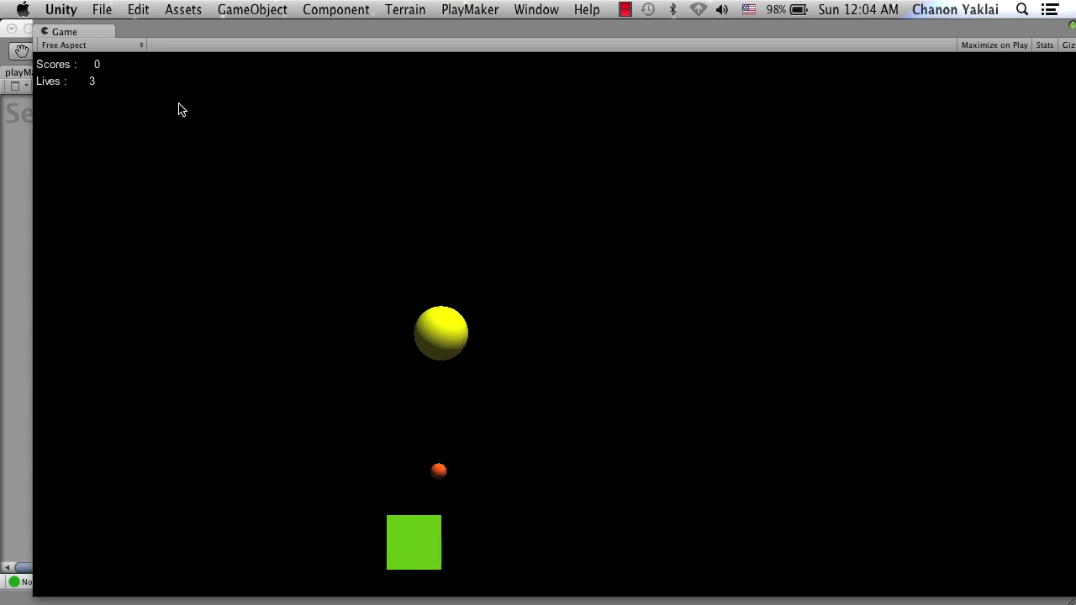
key("Right")
key("space")
key("space")
key("space")
key("Left")
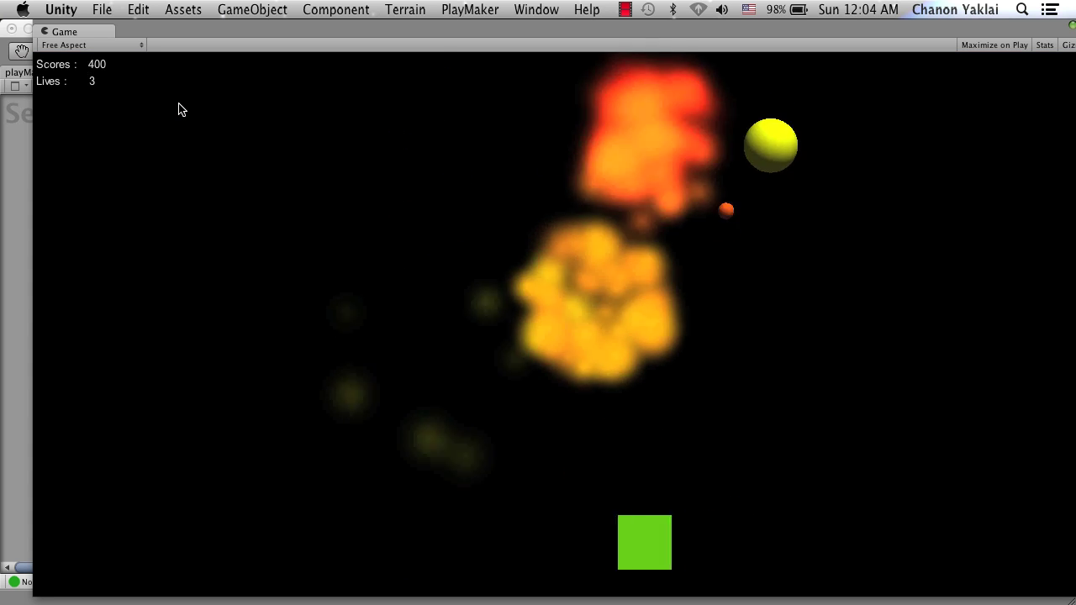
key("Right")
key("space")
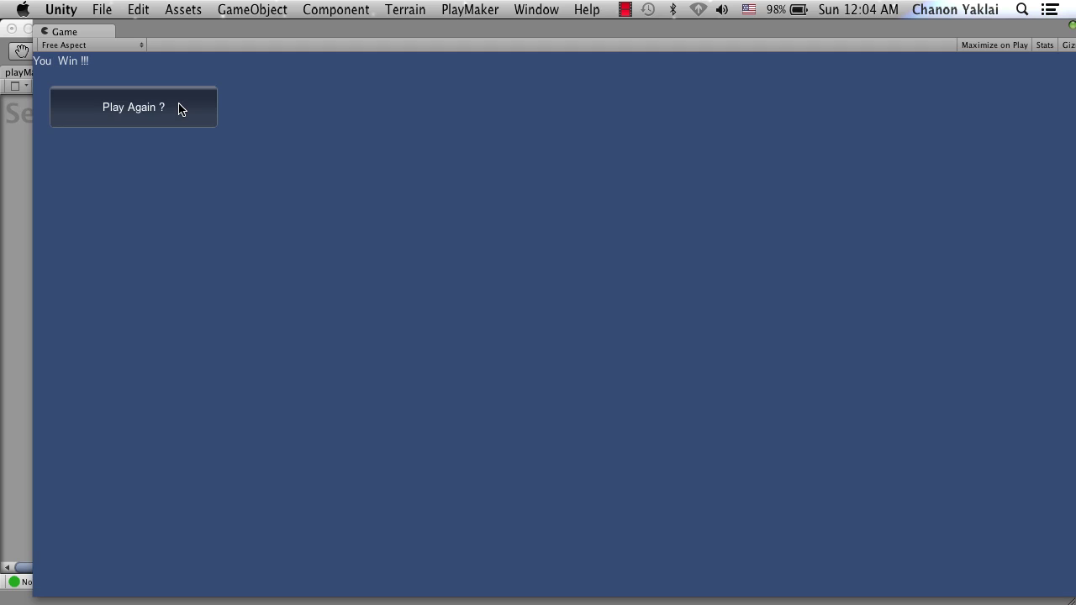
key("super+p")
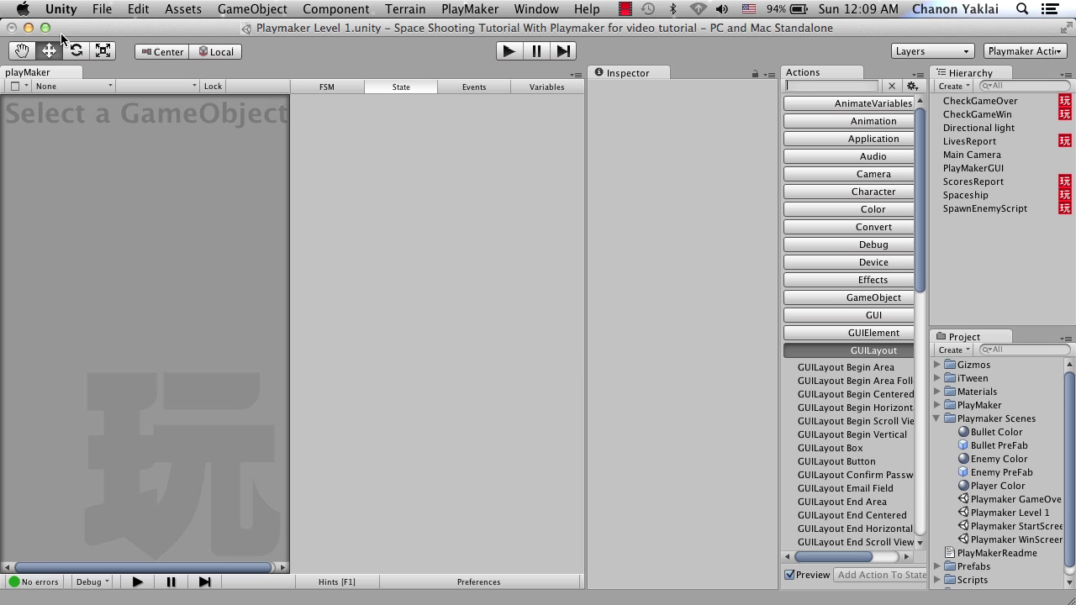
Open the Build Settings and check the StartScreen, Level 1, GameOver and WinScreen scenes included in the build
left_click(100, 10)
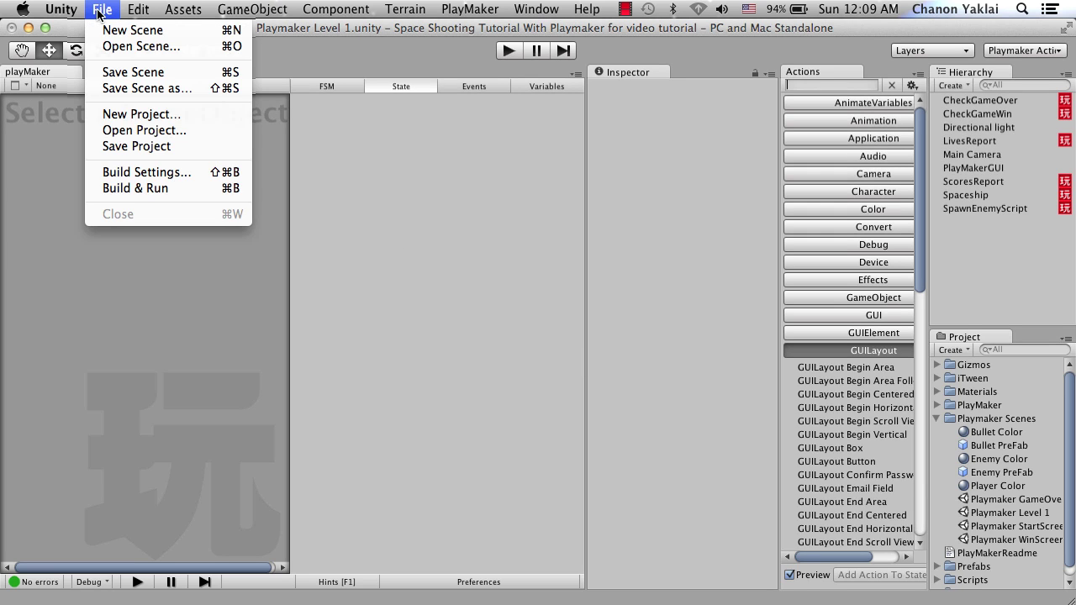
left_click(178, 173)
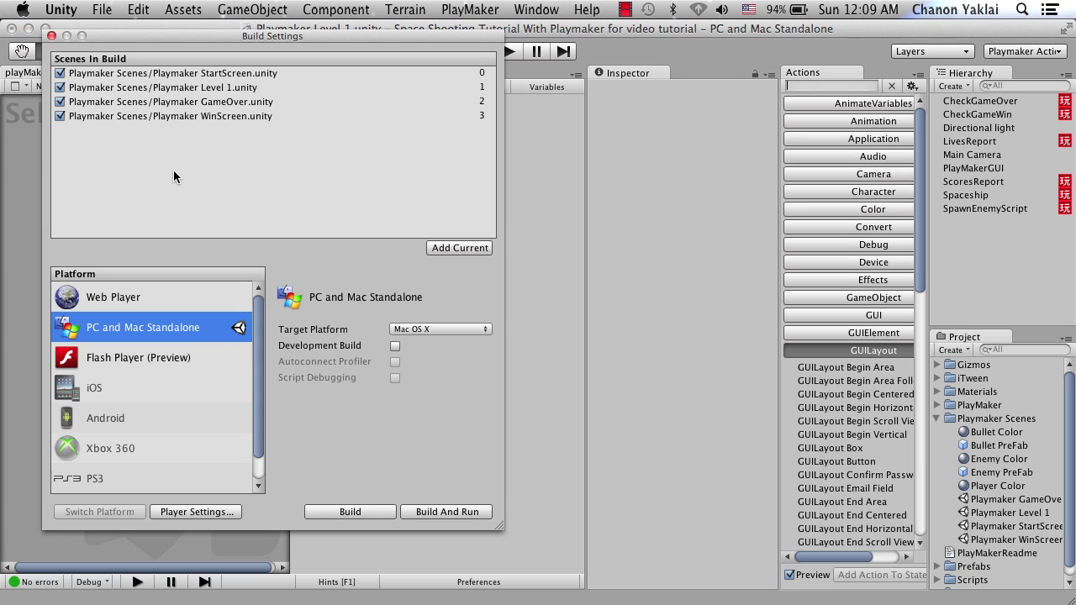
left_click(244, 74)
left_click(245, 88)
left_click(245, 101)
left_click(247, 115)
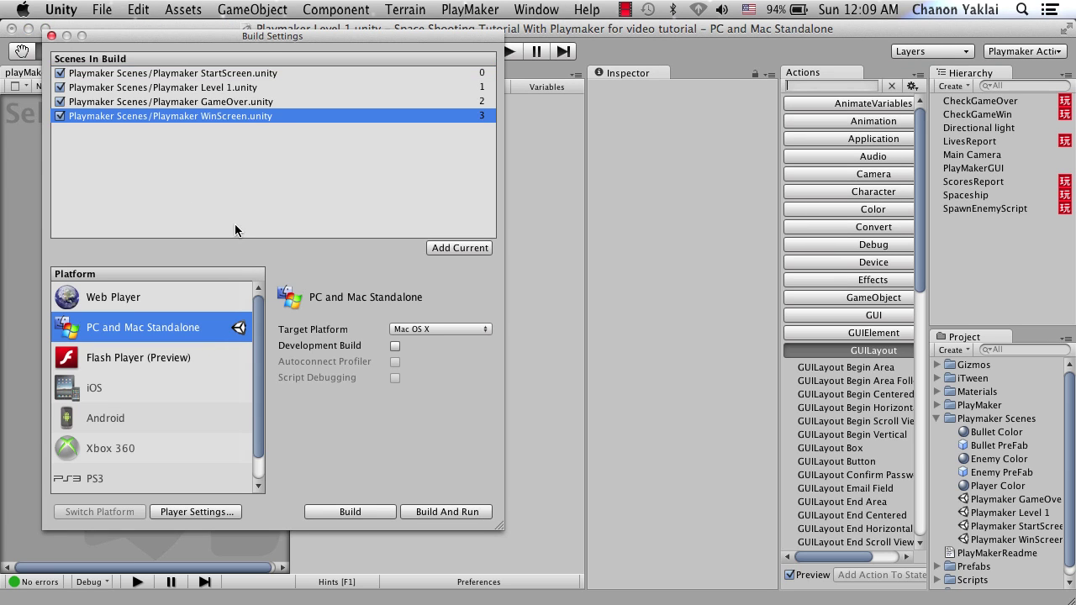
Review the Web Player build options and the PC and Mac Standalone target platforms, keeping Mac OS X as the target
left_click(144, 304)
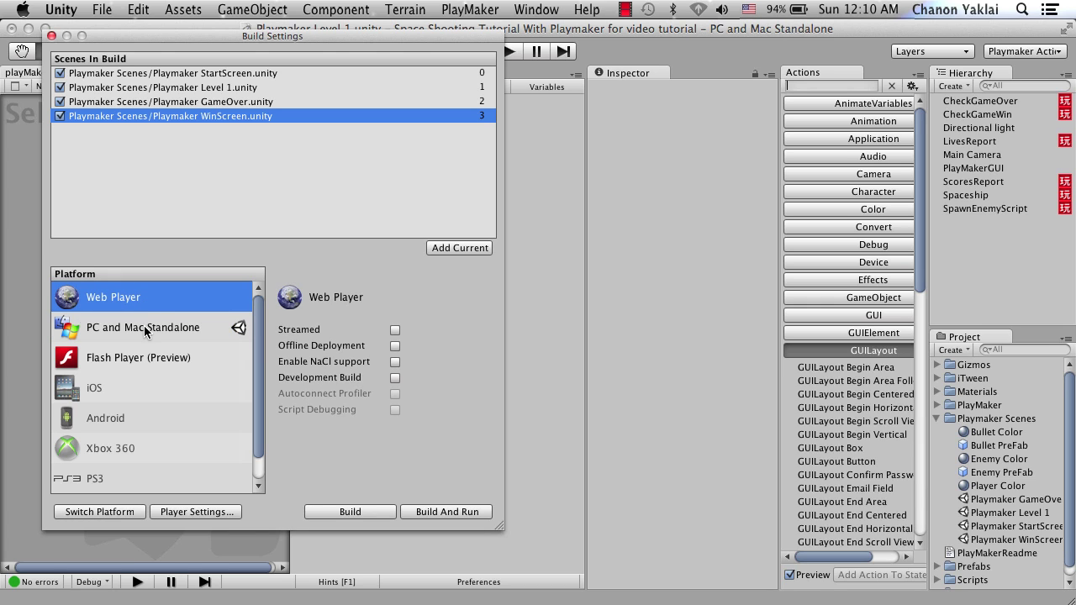
left_click(140, 329)
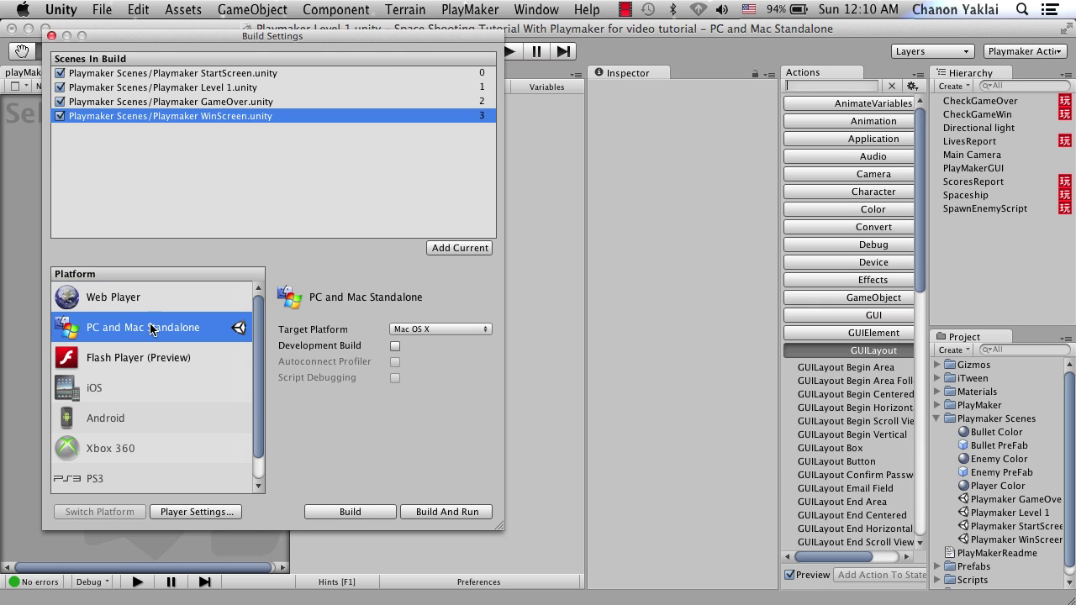
left_click(443, 329)
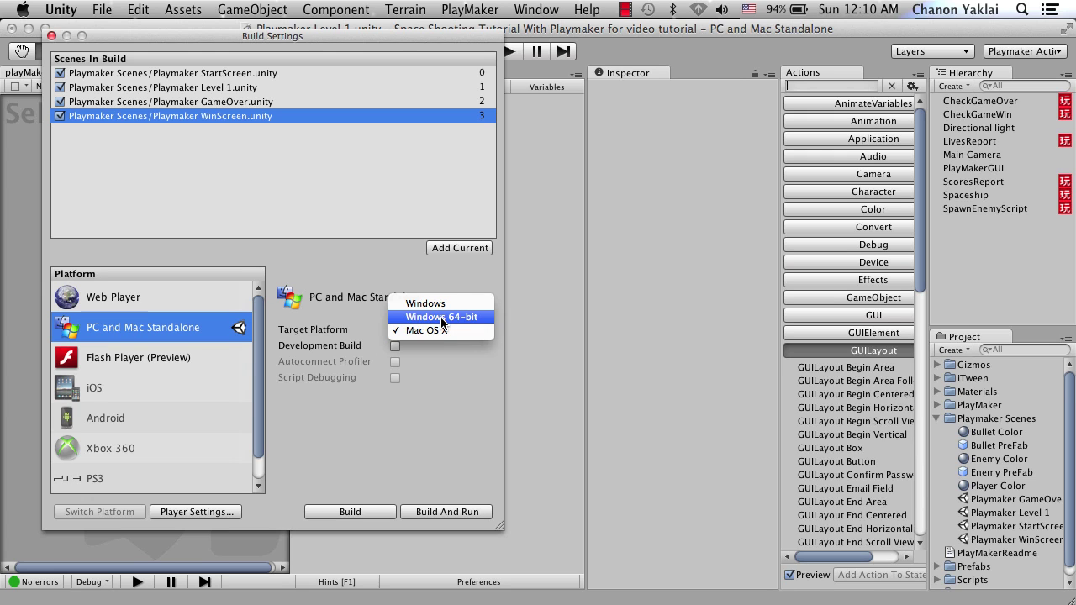
left_click(441, 330)
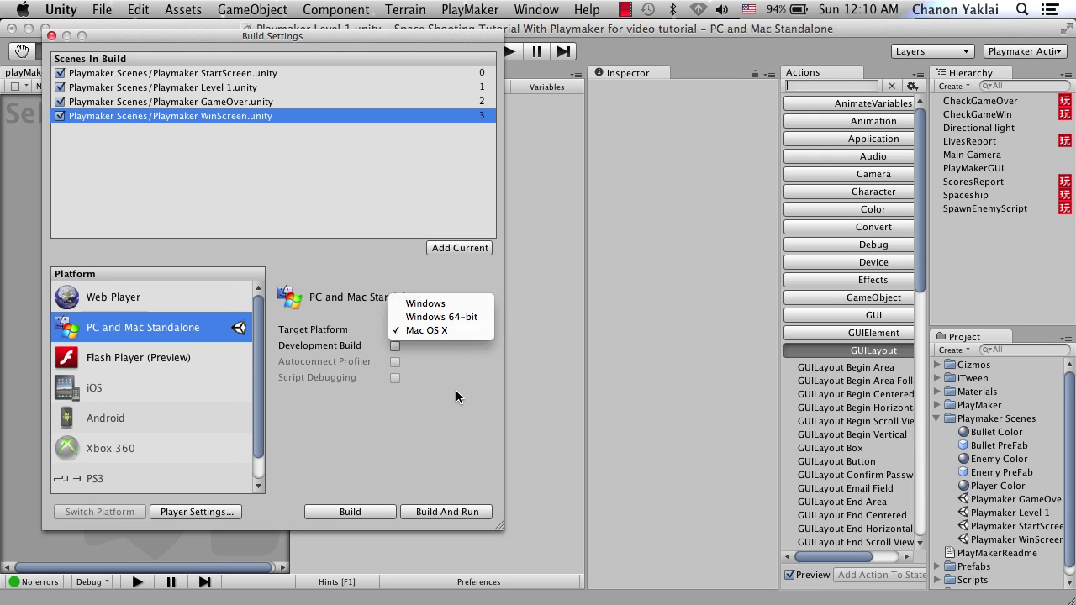
Build and run the game as SpaceShooting, replacing the existing build, and launch it windowed at 1024 x 768 with Good quality
left_click(426, 512)
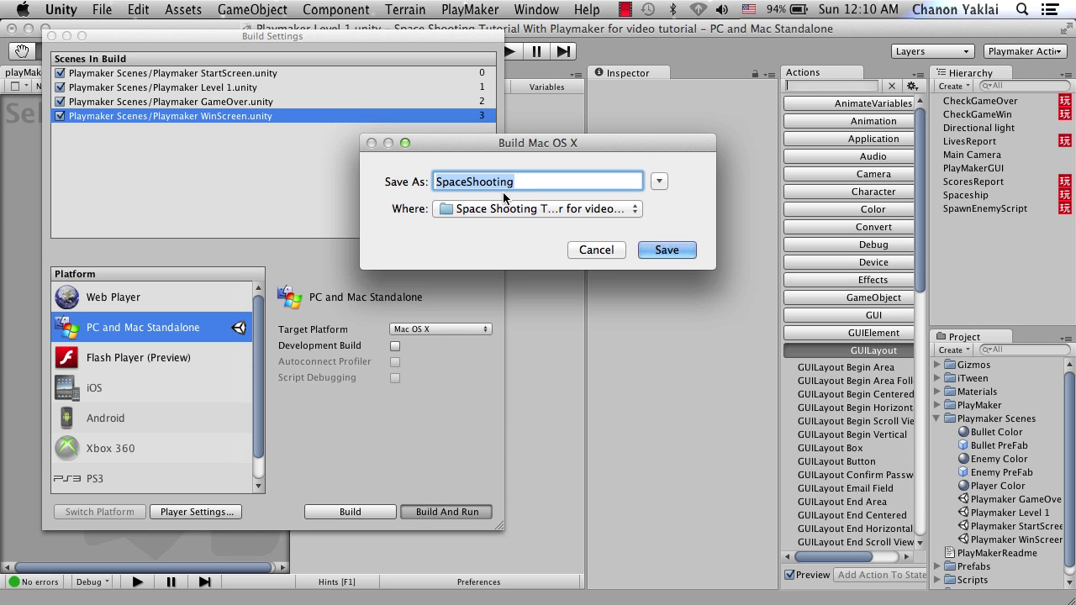
left_click(664, 250)
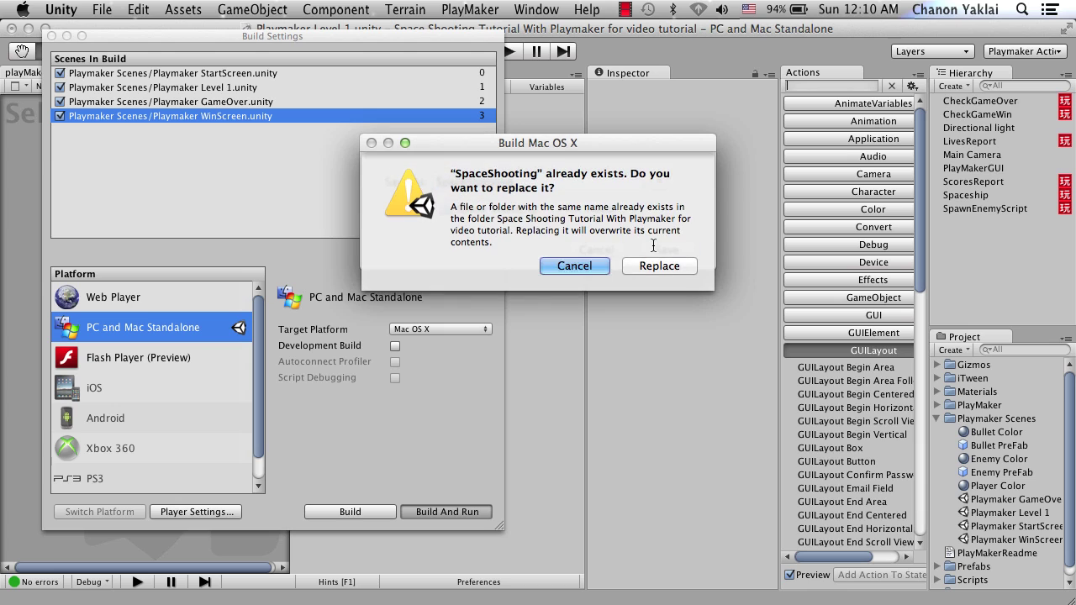
left_click(654, 265)
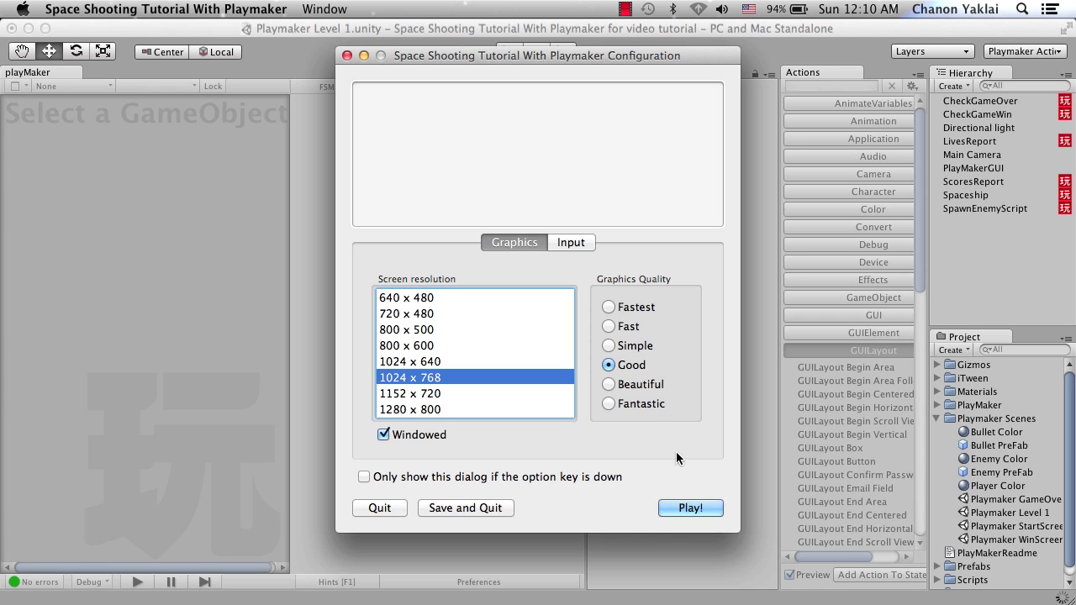
left_click(691, 508)
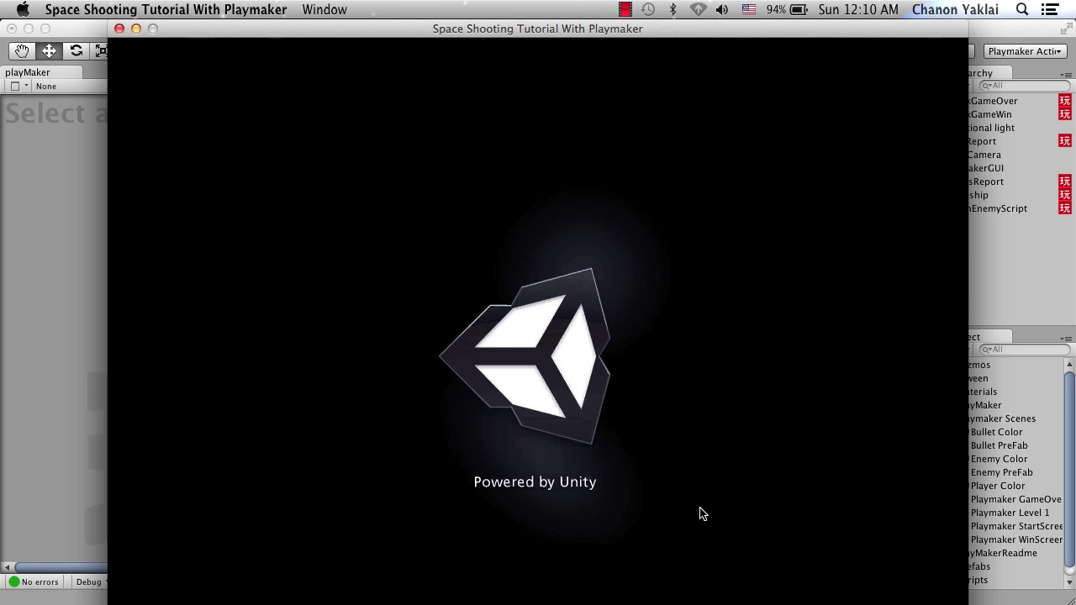
left_click_drag(549, 32, 567, 22)
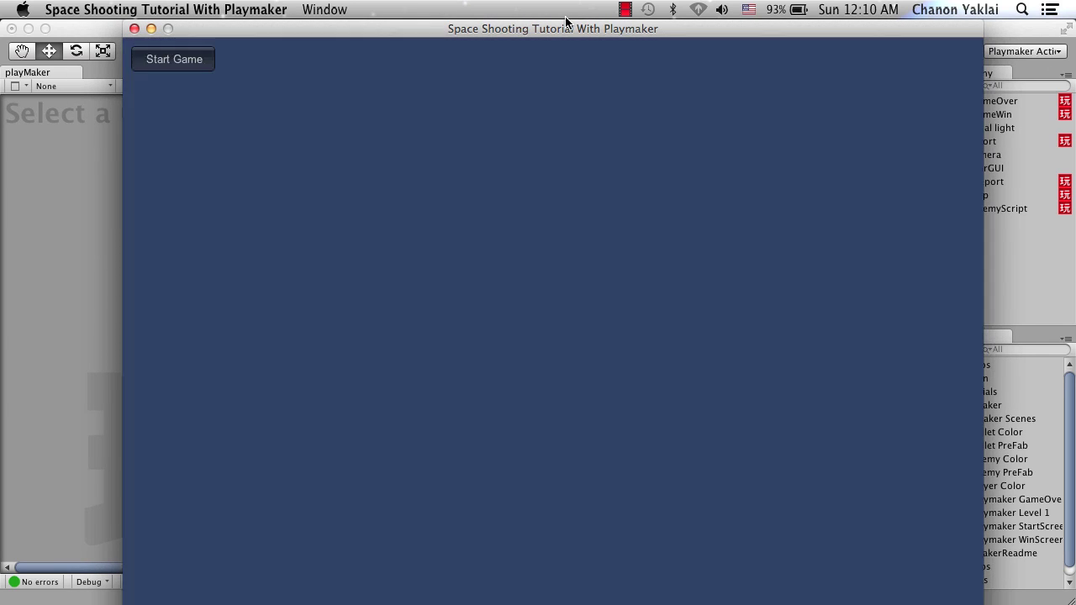
Start the built game from its start screen and shoot enemies until the win screen loads
left_click(194, 70)
key("Right")
key("space")
key("space")
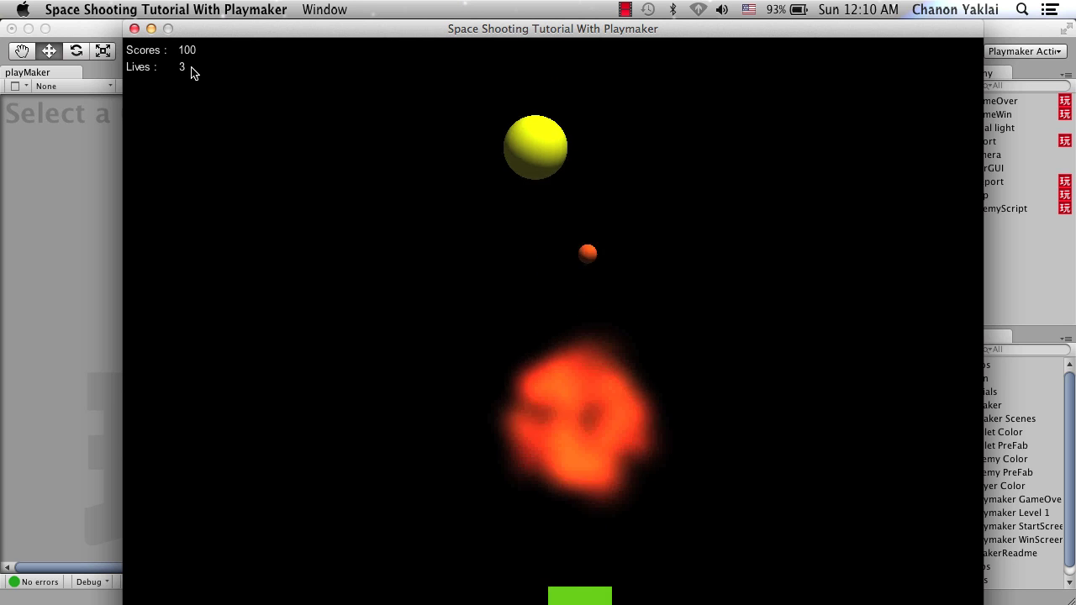
key("Left")
key("space")
key("Right")
key("Left")
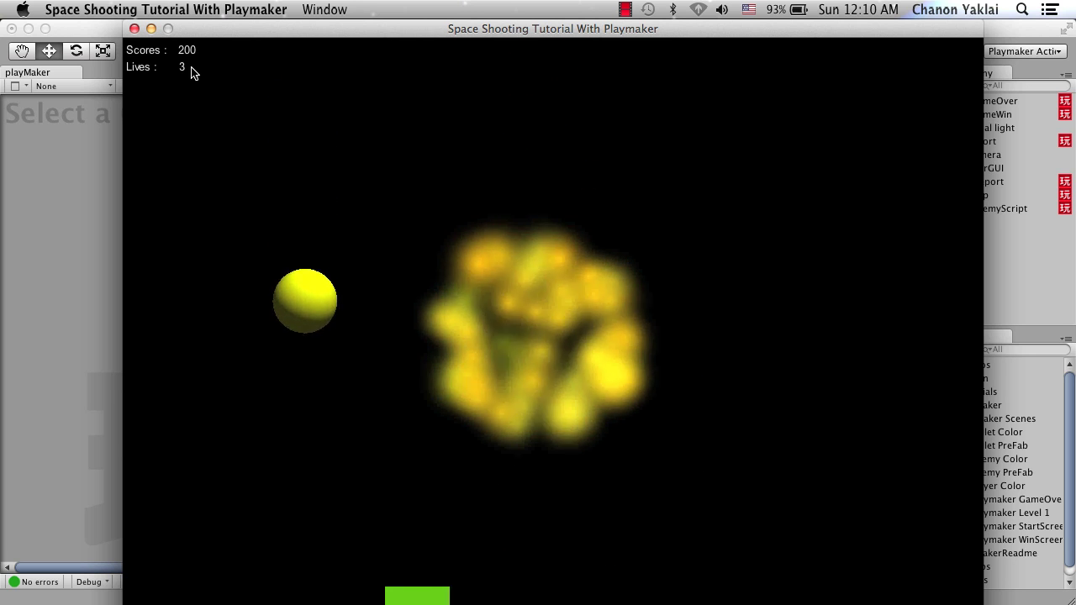
key("space")
key("Right")
key("space")
key("space")
key("space")
key("space")
key("space")
key("space")
key("space")
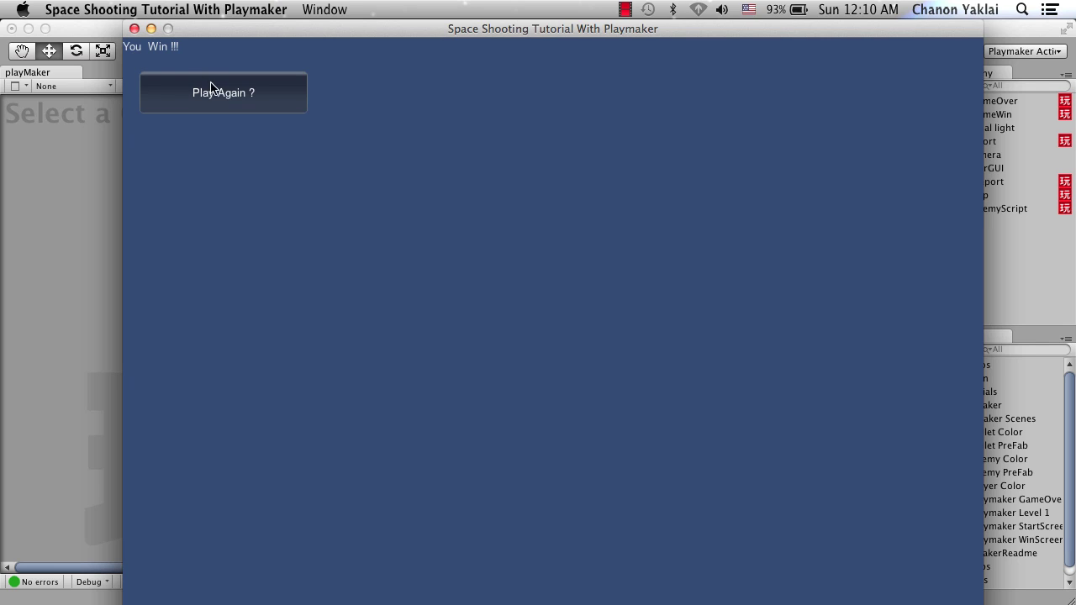
Play again in the built game and let enemies hit the ship until the lose screen loads
left_click(217, 94)
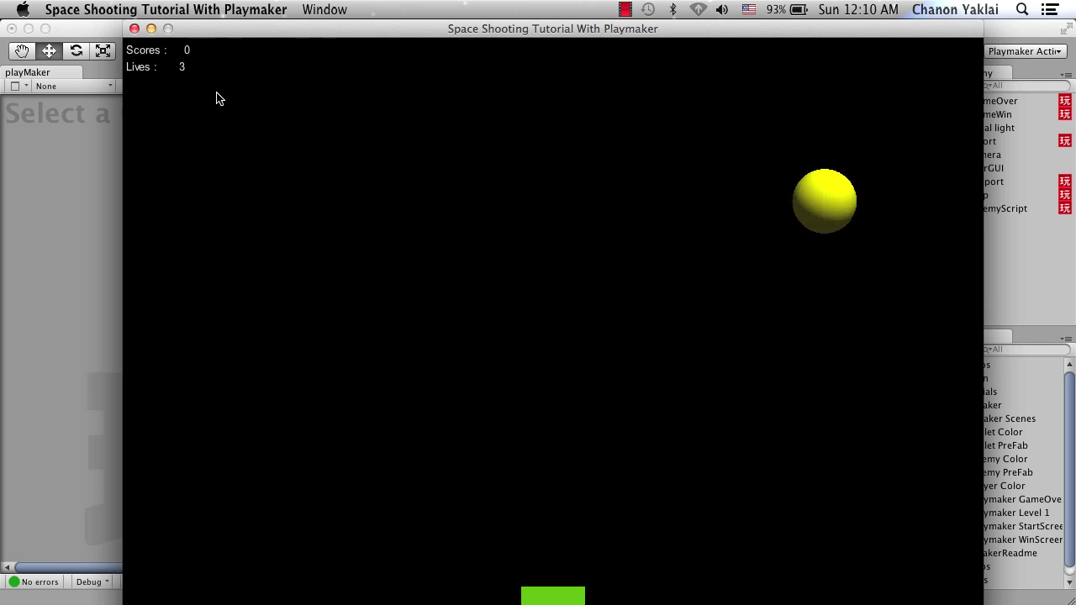
key("Right")
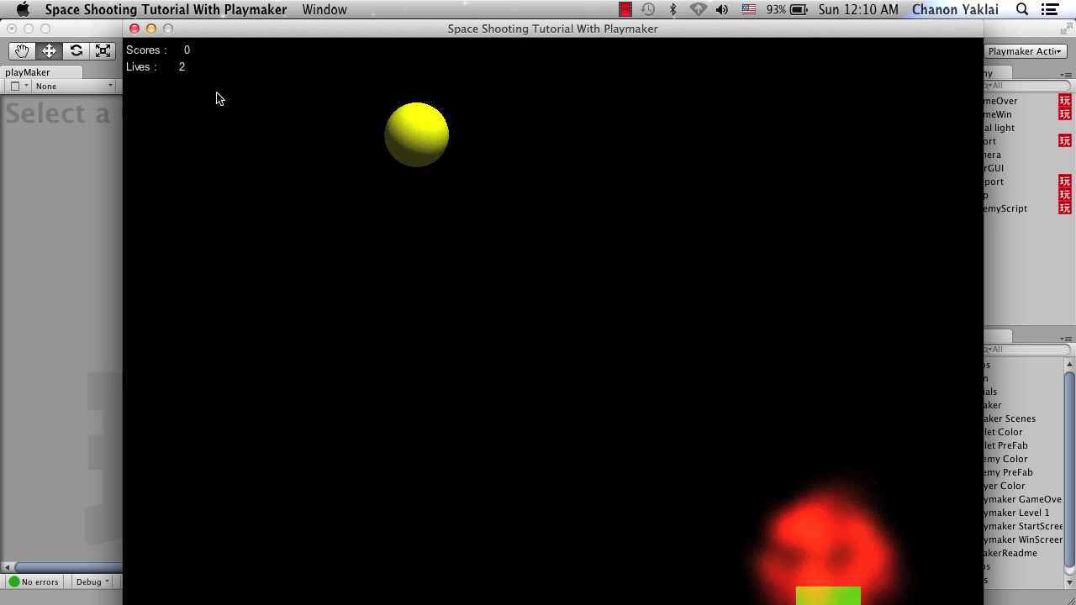
key("Left")
key("Left")
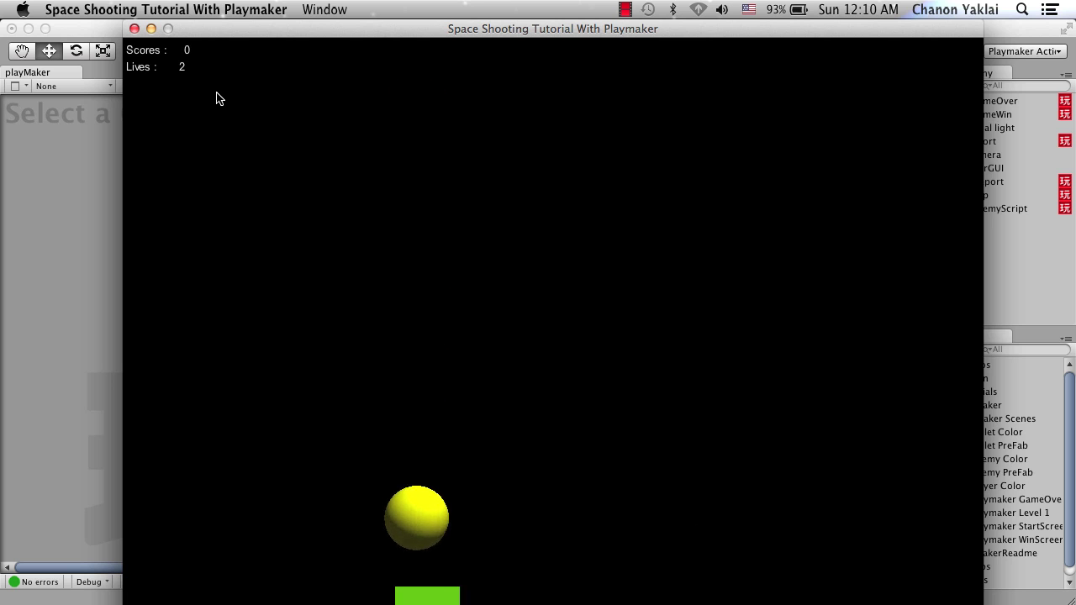
key("Right")
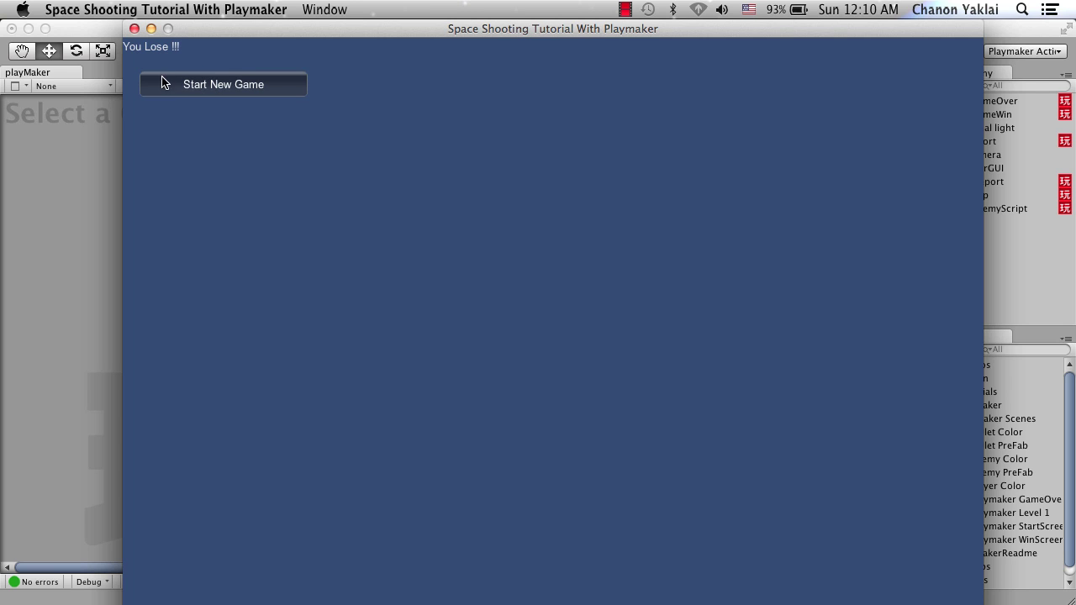
Start a new game from the lose screen, and close both the built game and the Build Settings
left_click(180, 87)
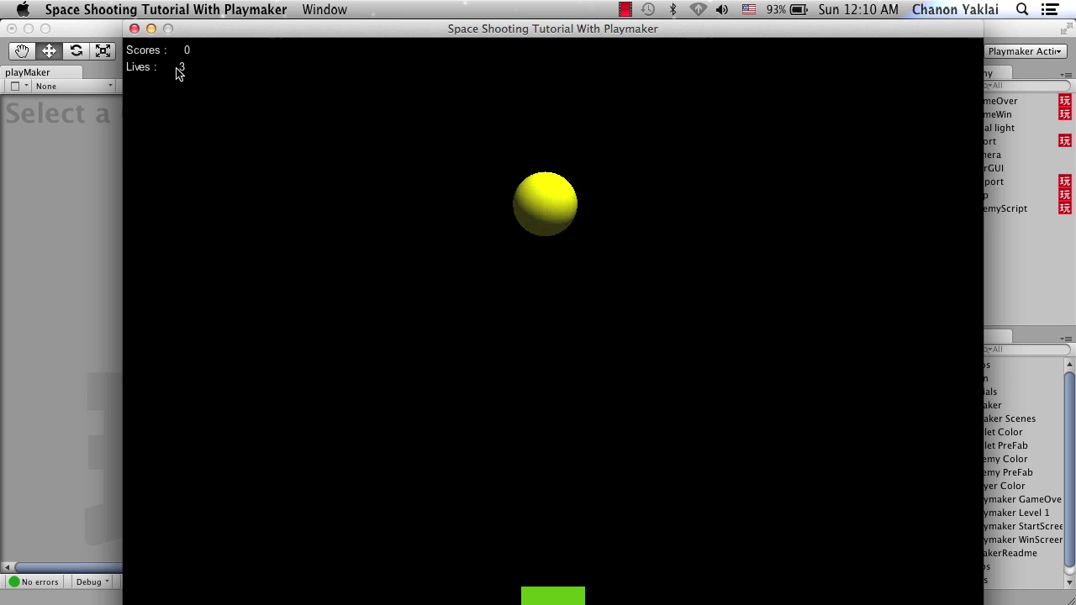
left_click(134, 29)
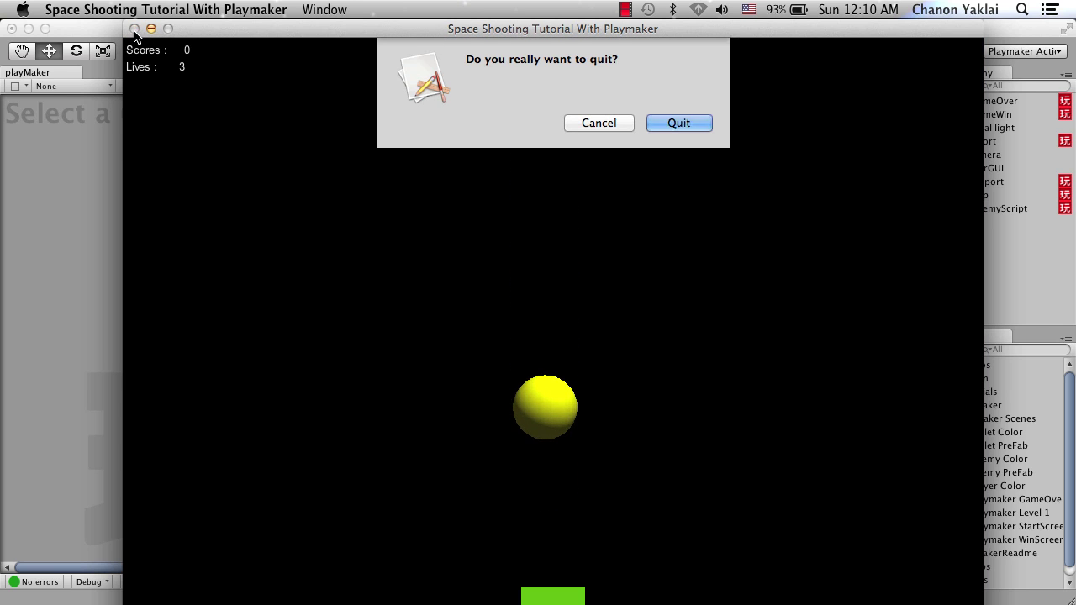
left_click(685, 124)
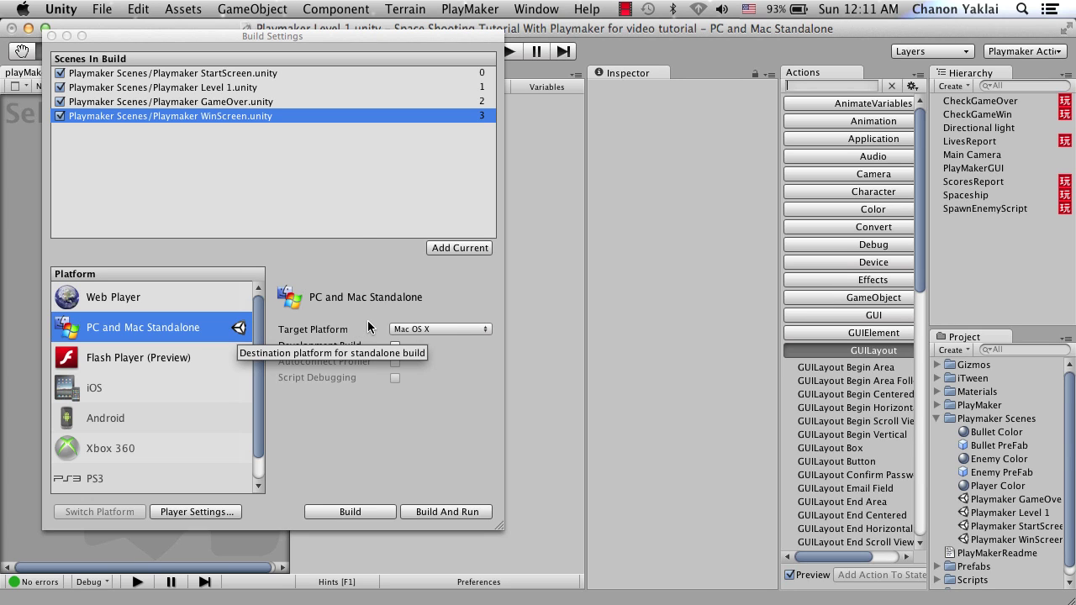
left_click(51, 36)
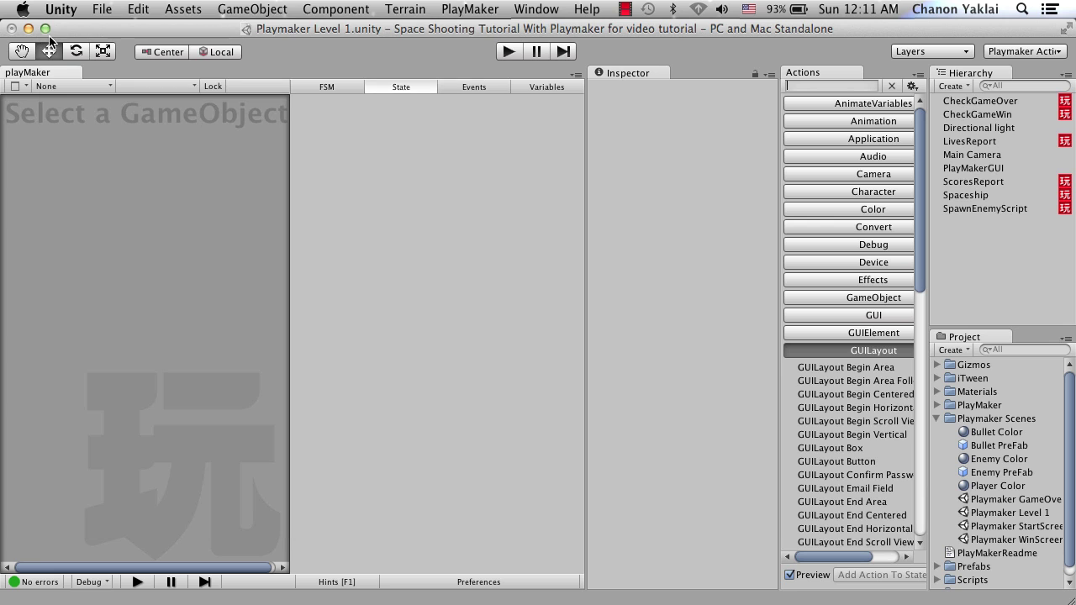
left_click(353, 584)
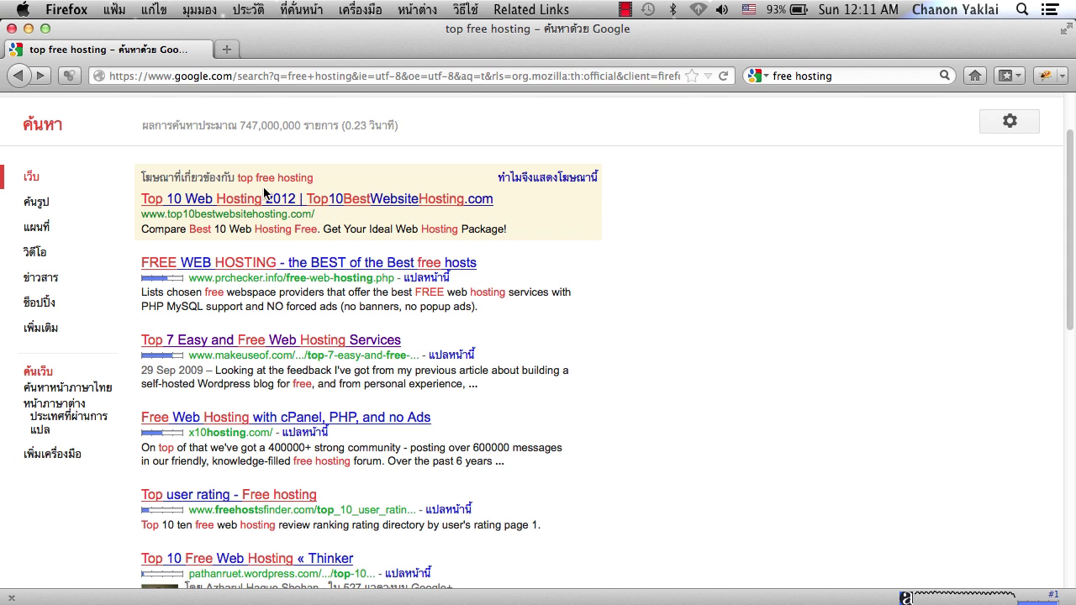
left_click(286, 78)
type("www.g")
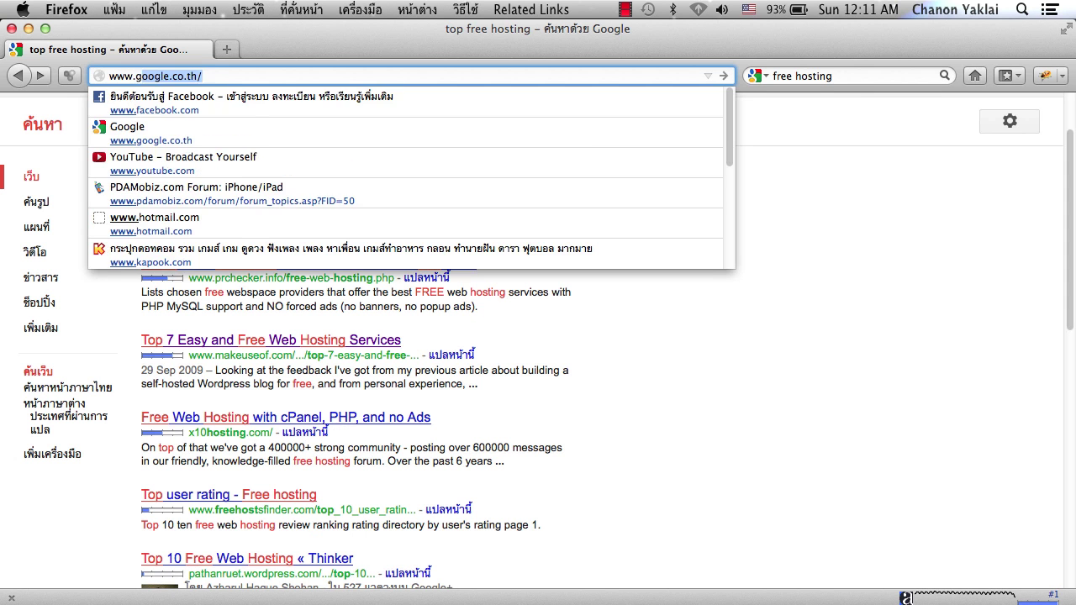
type("oo")
key("BackSpace")
key("BackSpace")
key("BackSpace")
key("BackSpace")
type("unity3d.com/")
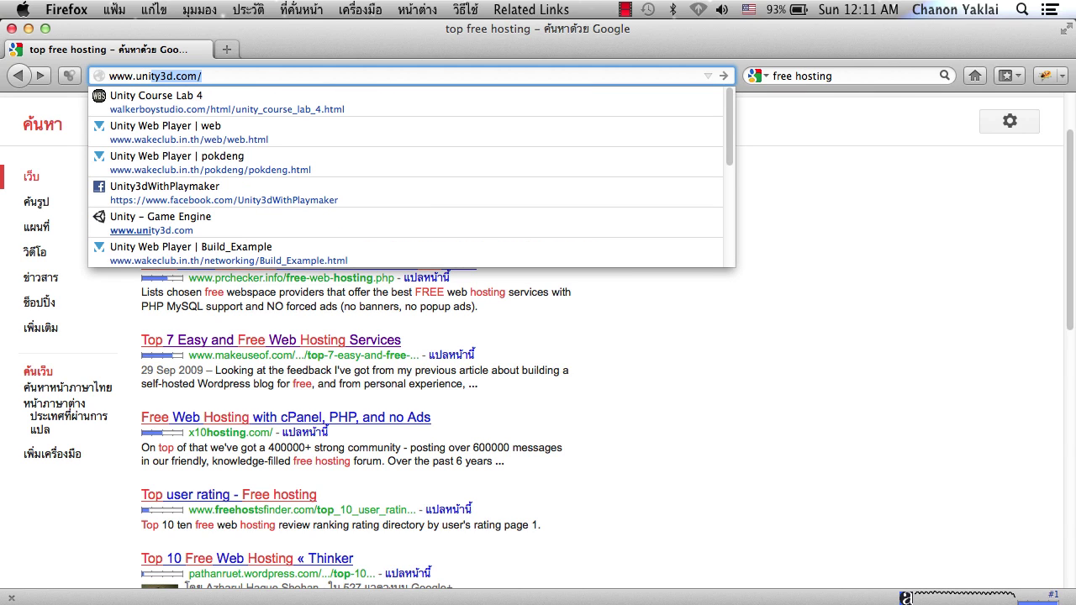
key("Down")
key("Down")
key("Down")
key("Down")
key("Down")
key("Return")
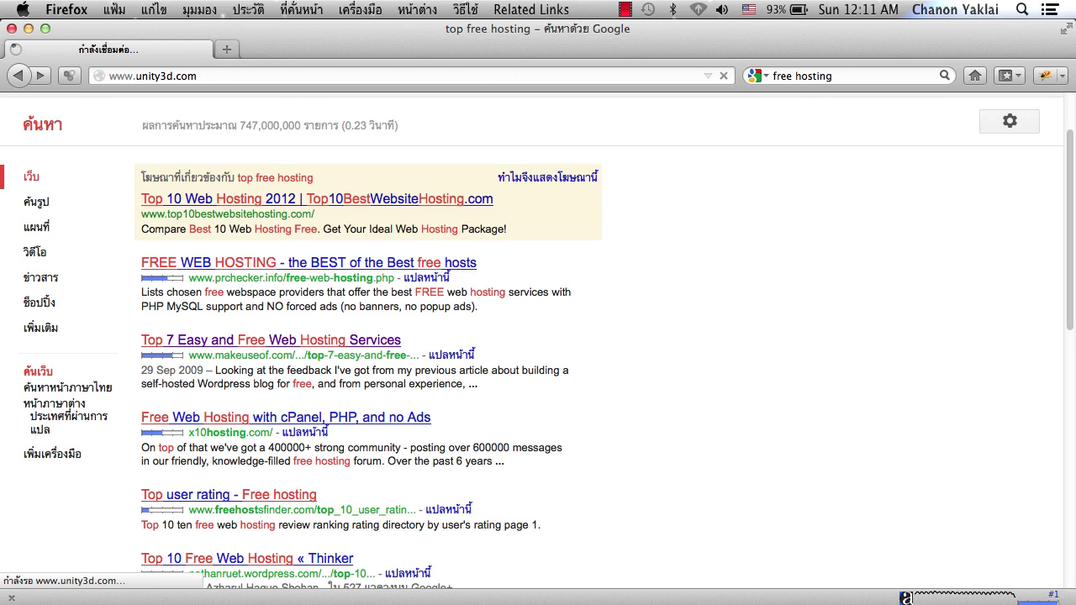
Switch back to Unity and examine the actions of the CheckGameOver State in the CheckGameOver object's FSM
left_click(660, 583)
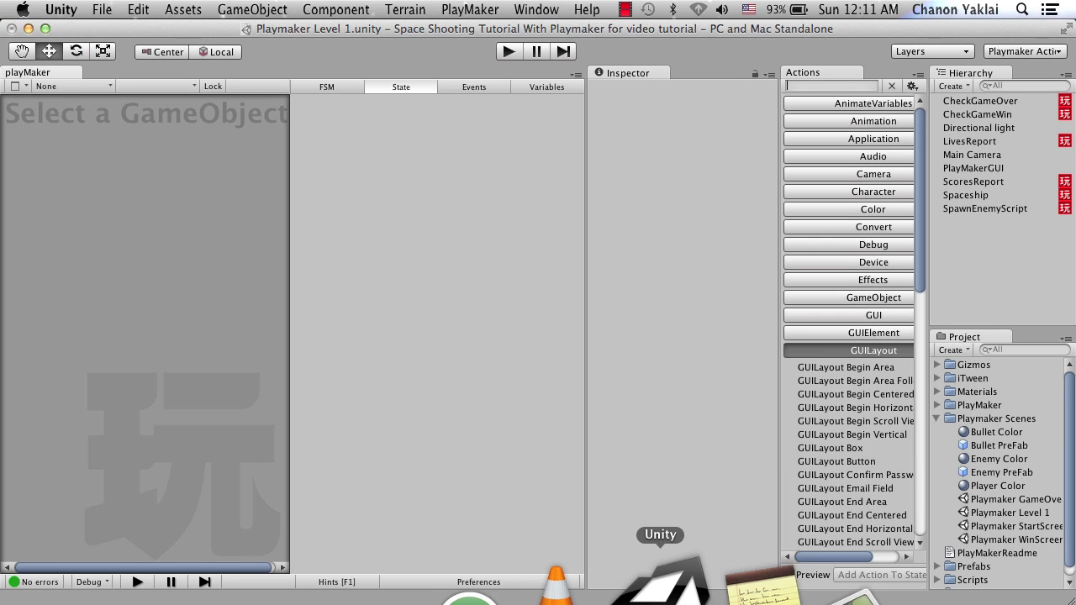
left_click(997, 115)
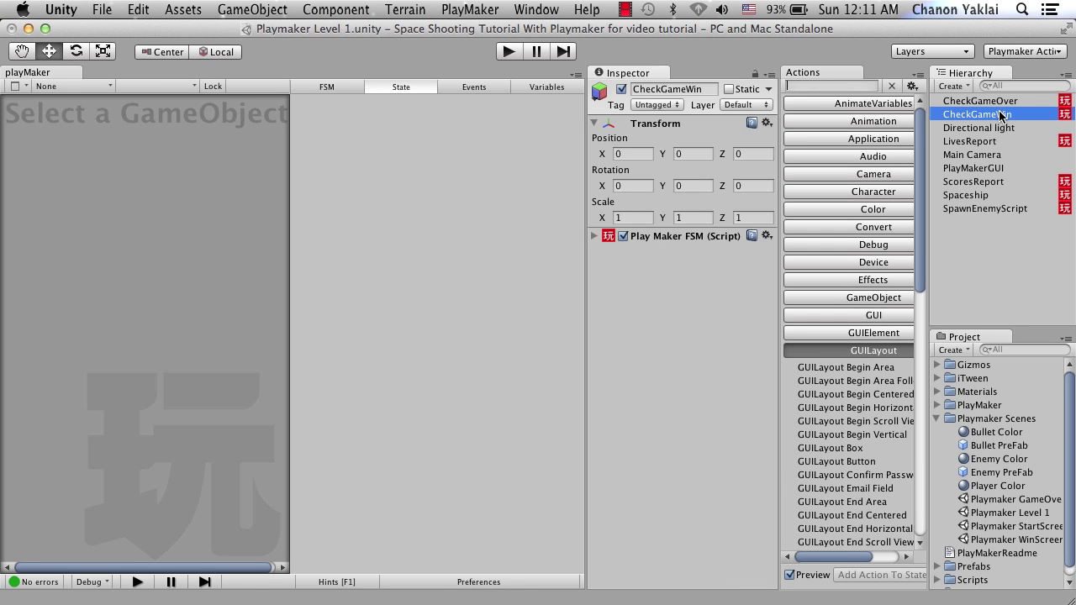
left_click(977, 103)
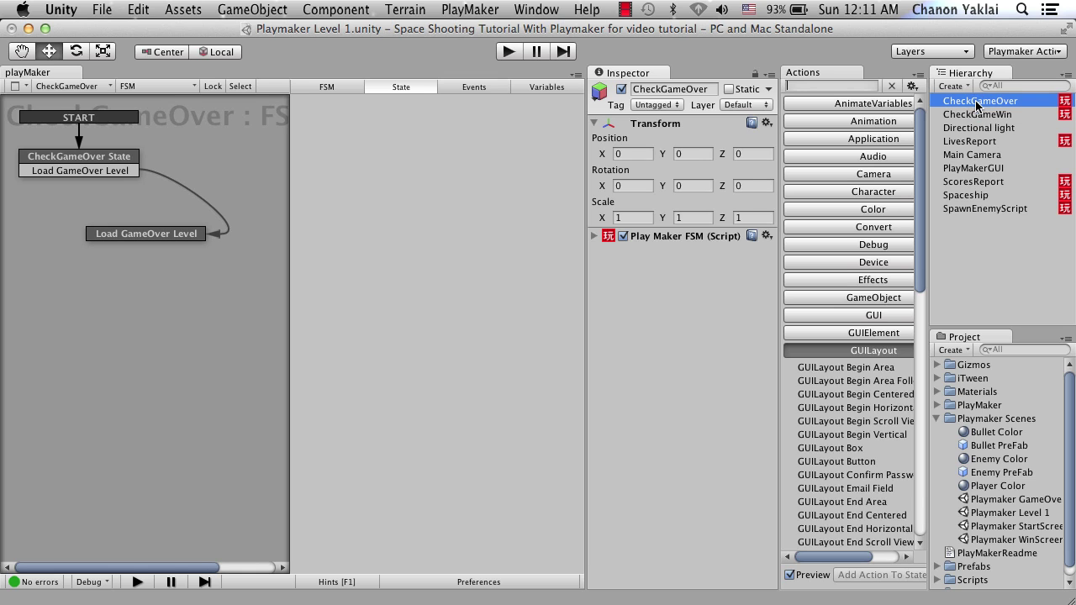
left_click(1009, 114)
left_click(1009, 101)
left_click(121, 163)
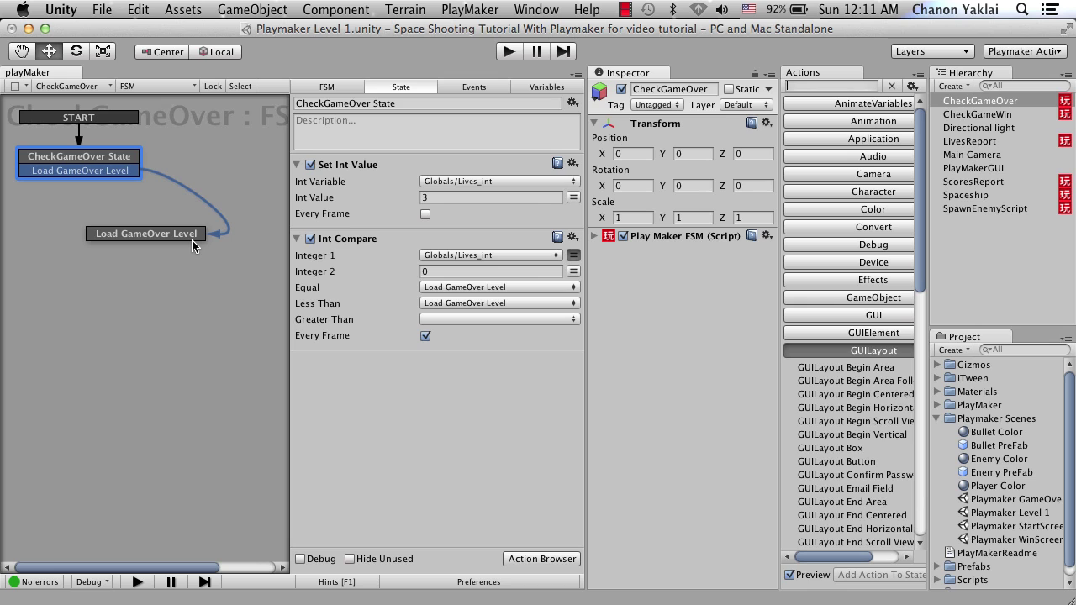
Review the LivesReport FSM and the actions in the Enemy PreFab's Call Lives Reduction state, and reselect CheckGameOver
left_click(1005, 142)
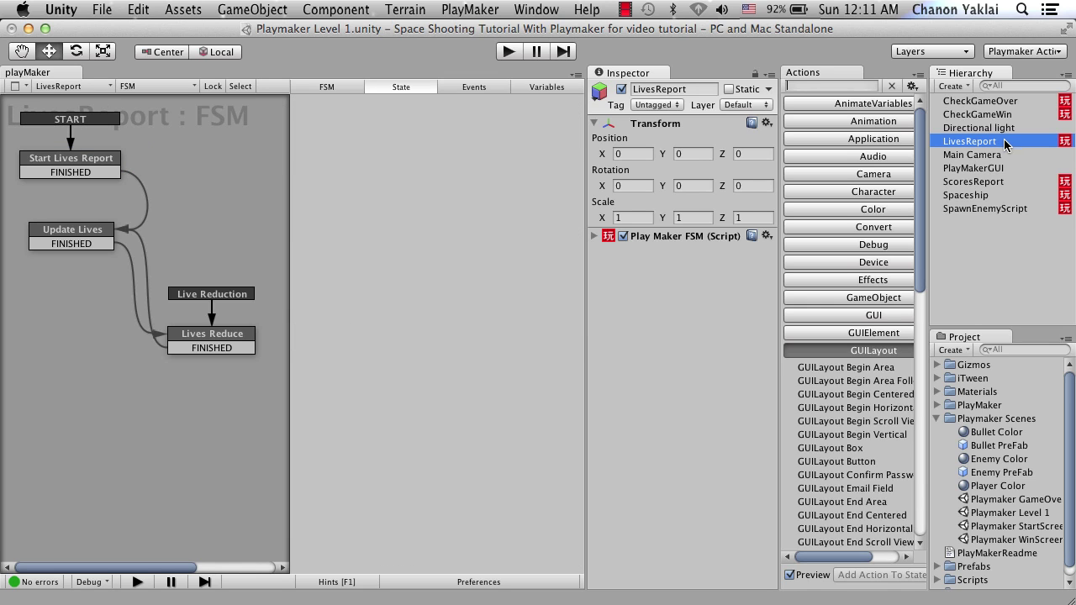
left_click(1008, 472)
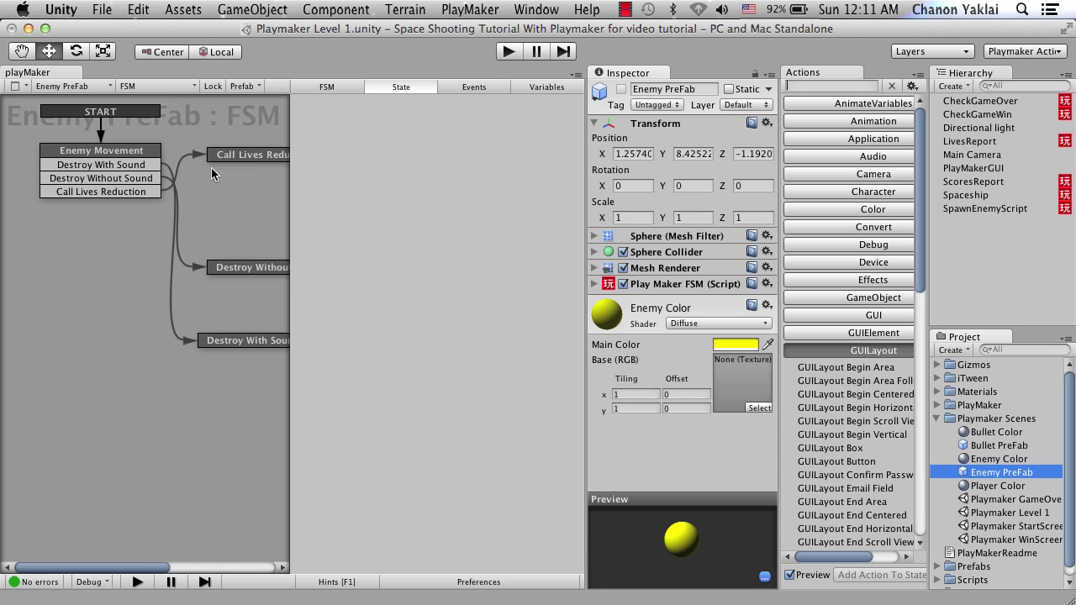
left_click(212, 158)
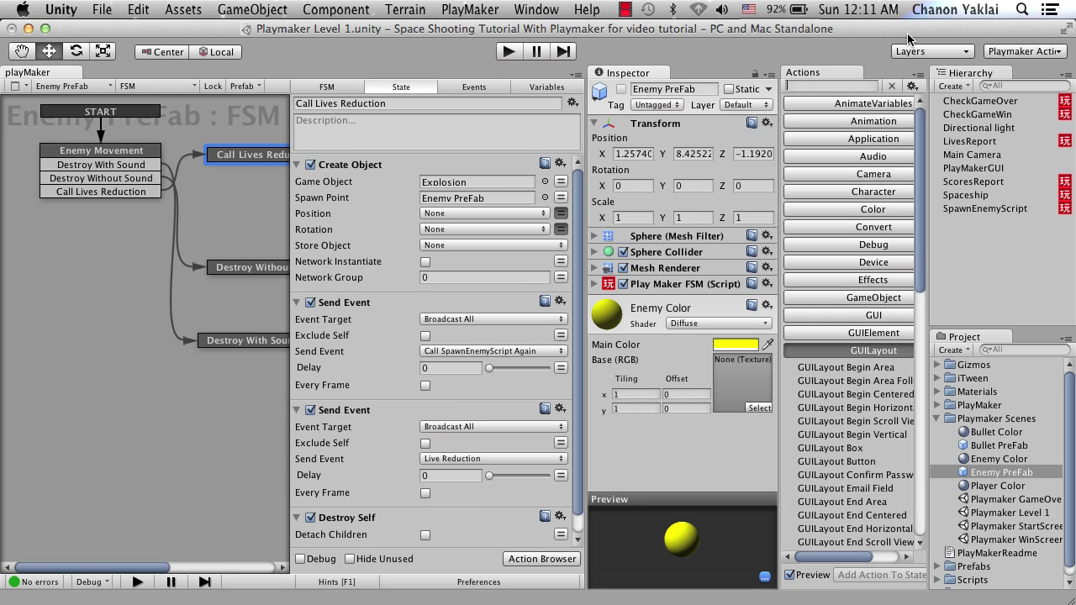
left_click(977, 101)
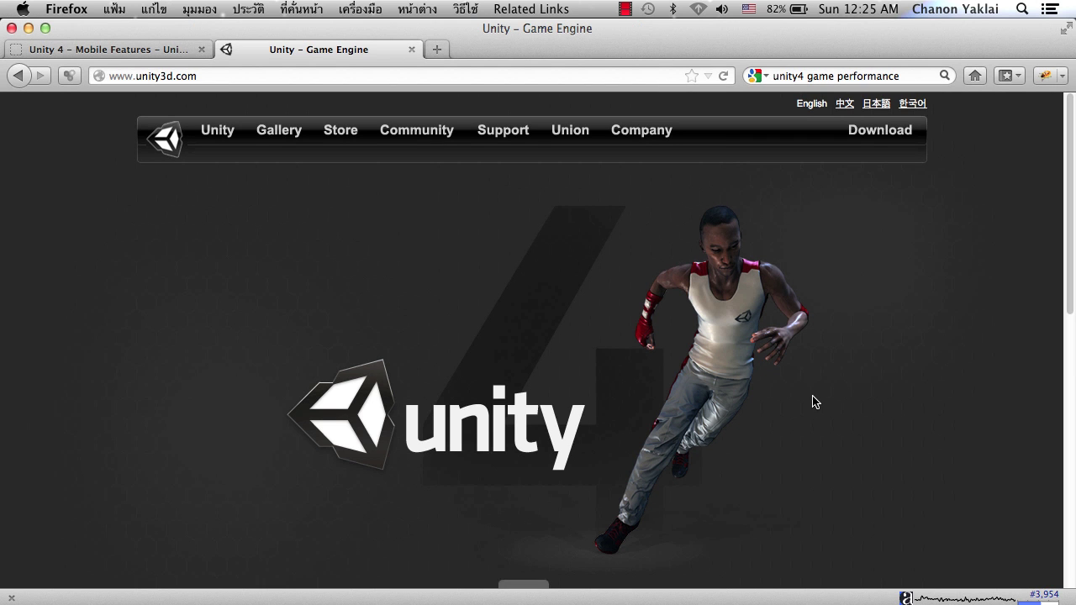
Browse the Unity home page in Firefox and open the Unity 4 page down to its overview section
scroll(800, 391, "down", 2)
scroll(800, 392, "down", 3)
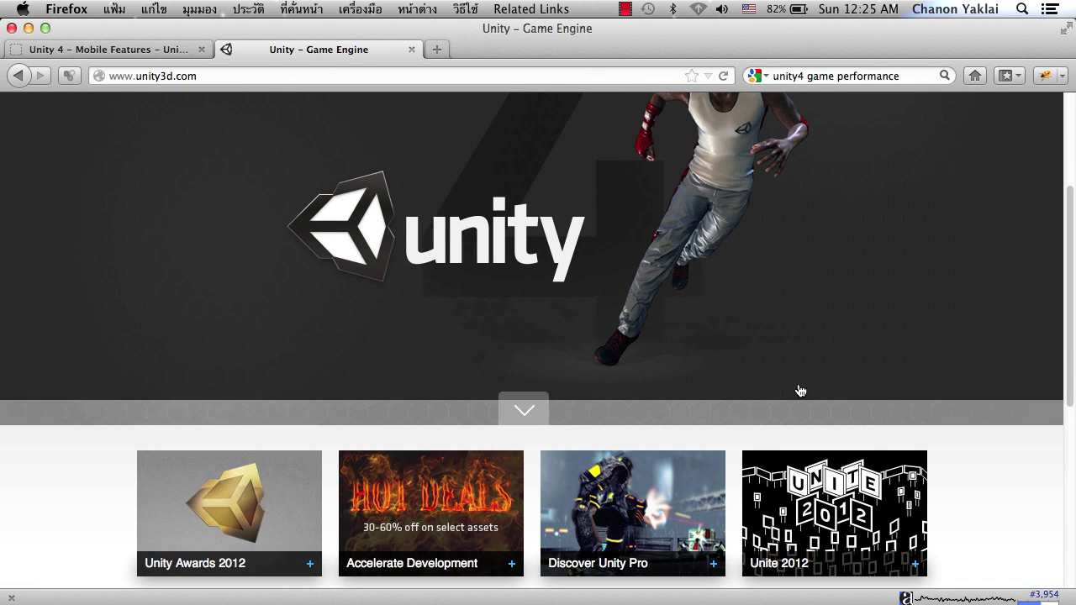
scroll(800, 392, "up", 4)
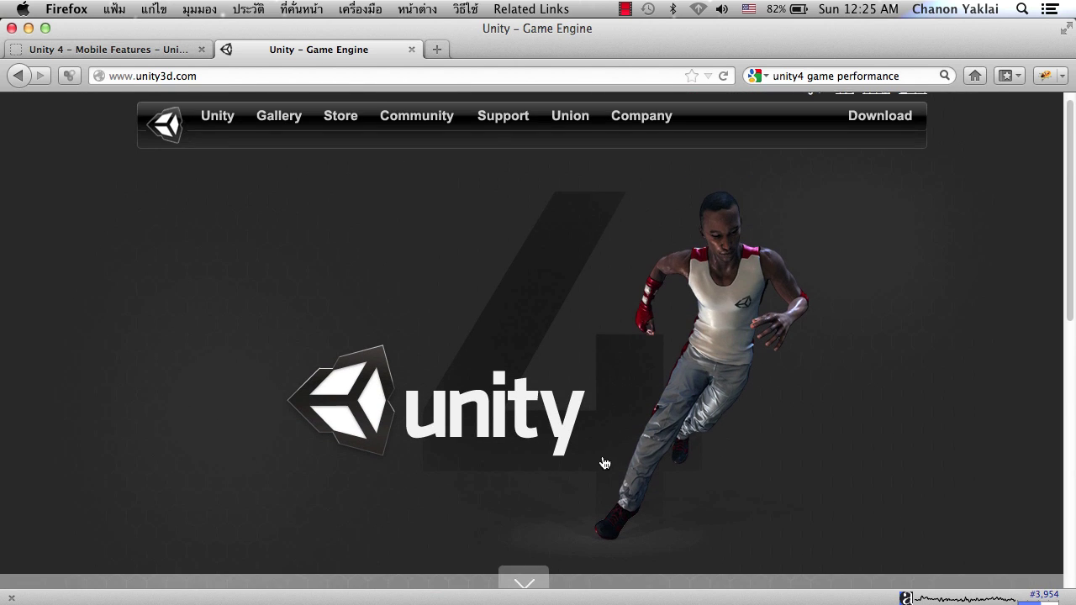
scroll(530, 492, "down", 1)
left_click(529, 526)
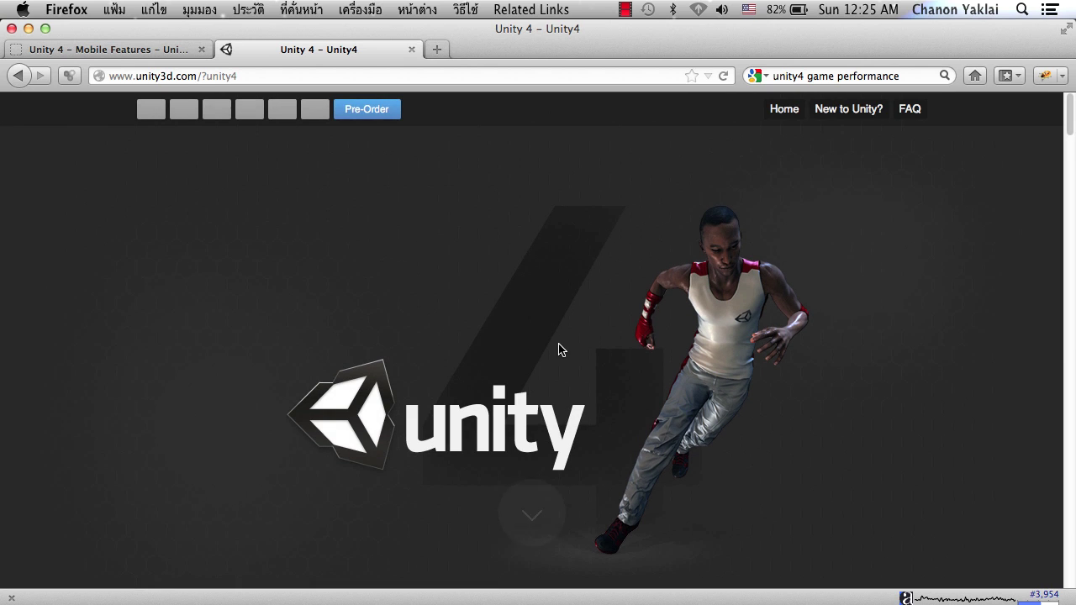
scroll(515, 310, "down", 5)
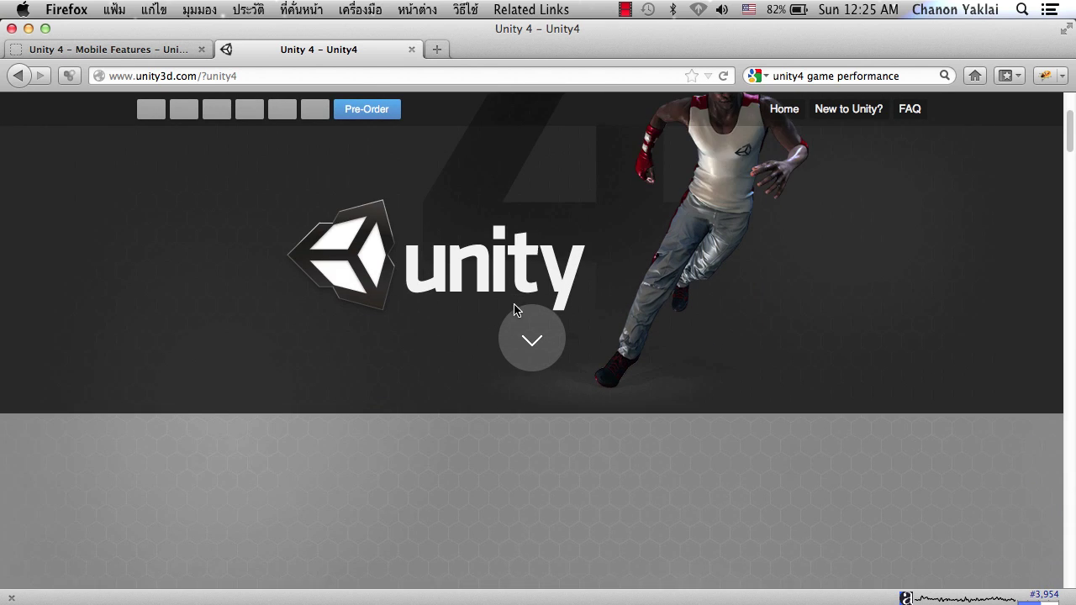
scroll(515, 308, "down", 5)
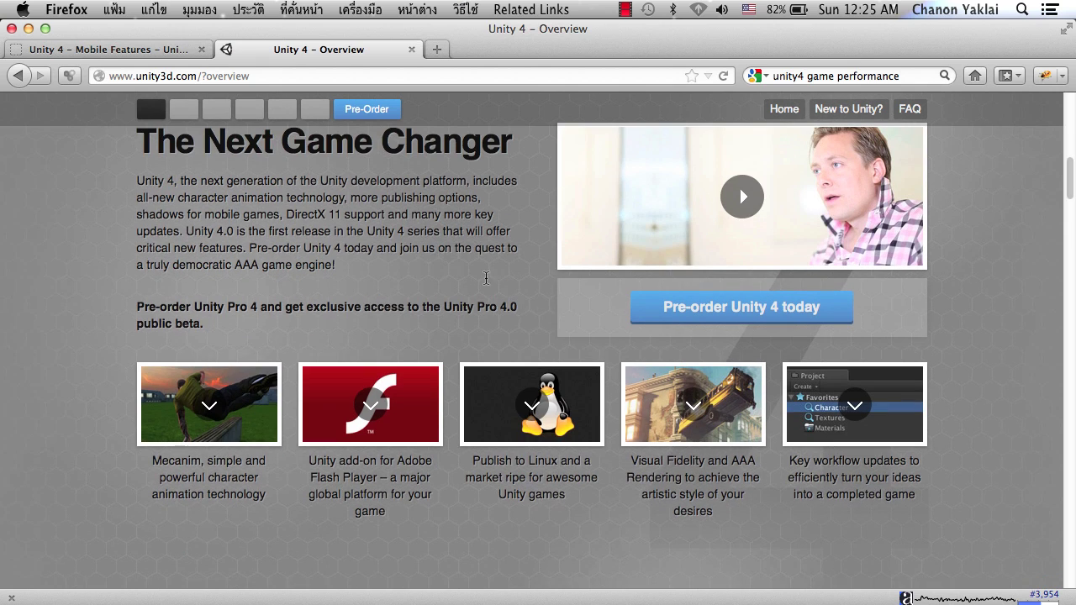
Play the already open Unity 4 - Mobile Features video from partway through and pause it
left_click(165, 50)
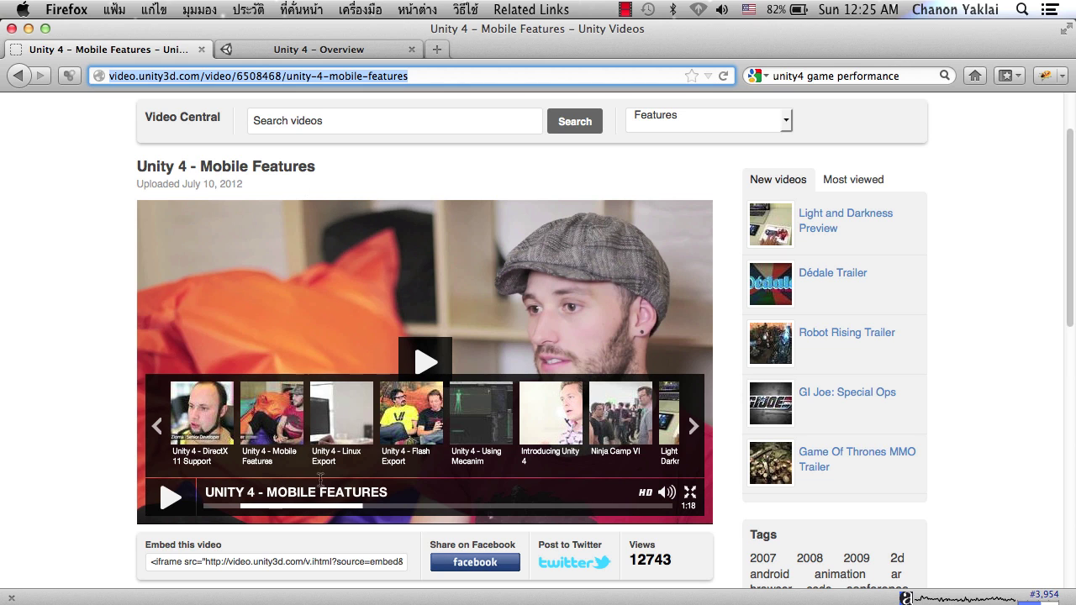
left_click(354, 512)
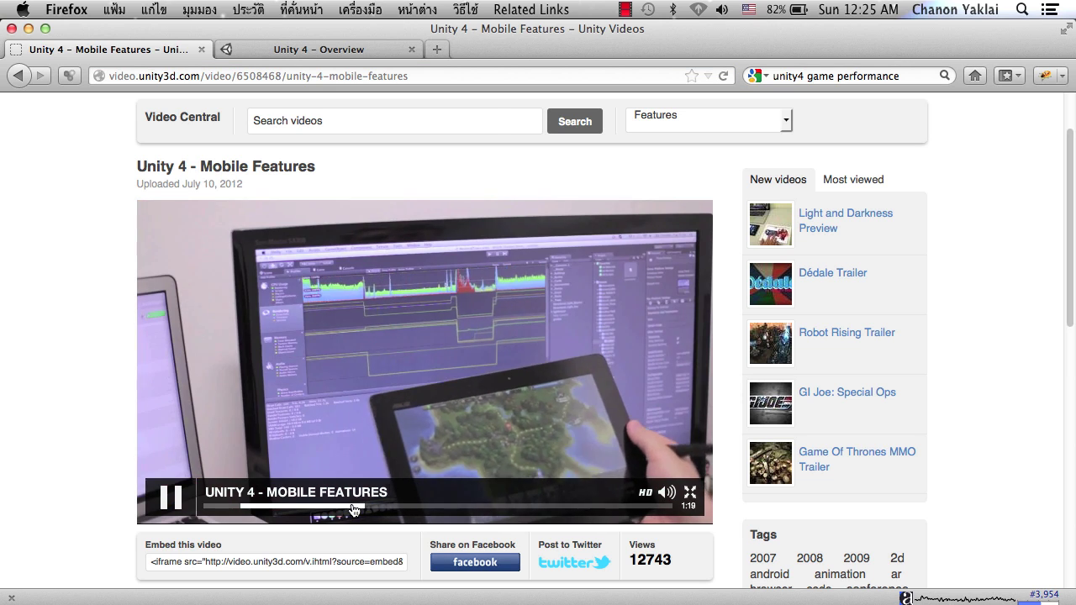
left_click(184, 502)
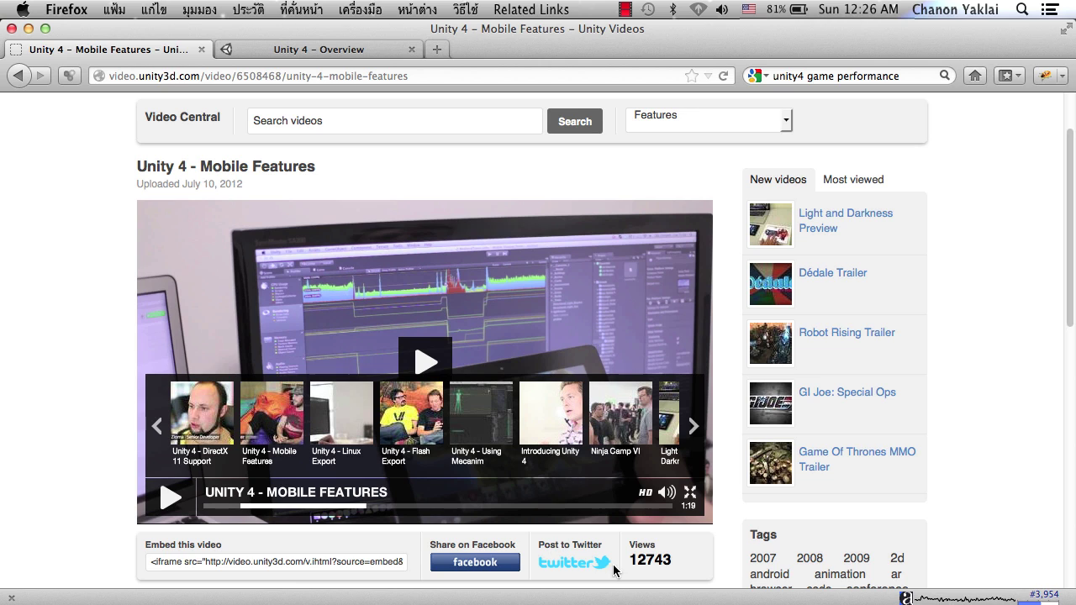
Return to the Unity editor with the CheckGameOver object's FSM in view
left_click(666, 588)
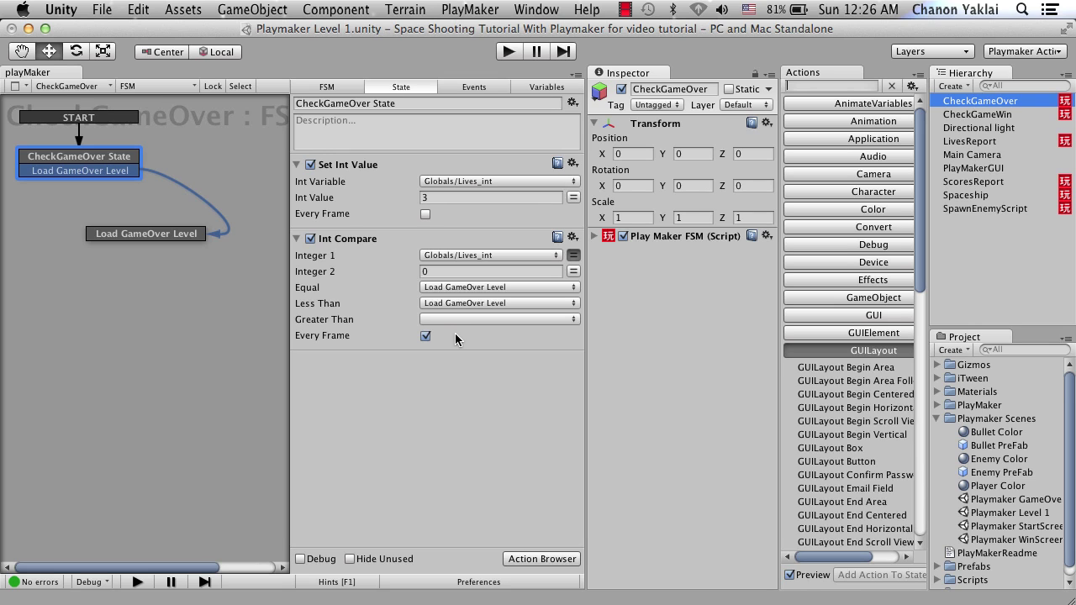
mouse_move(672, 593)
left_click(736, 593)
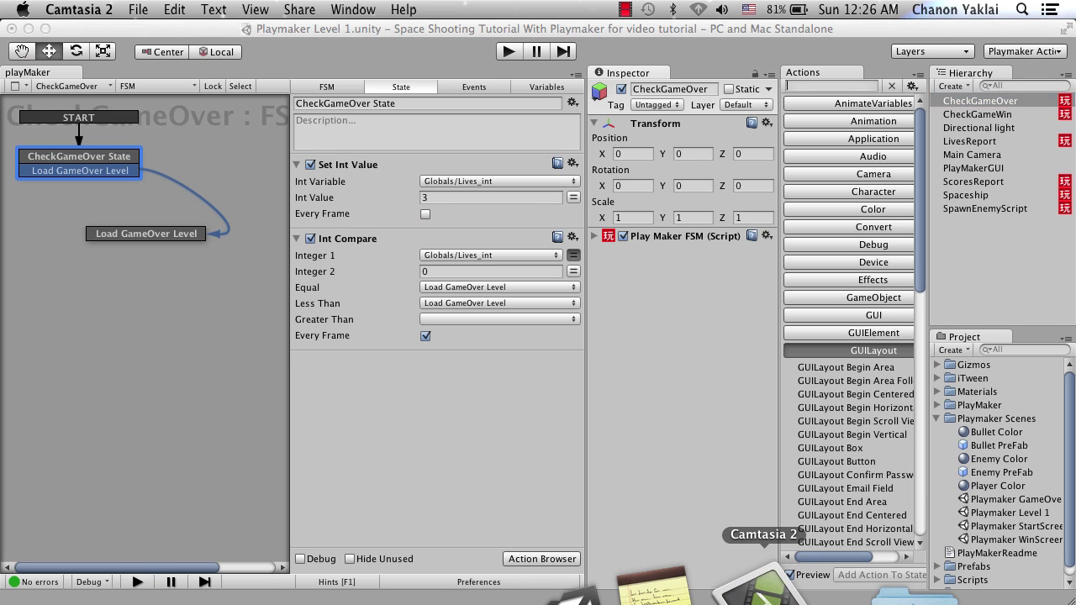
left_click(651, 588)
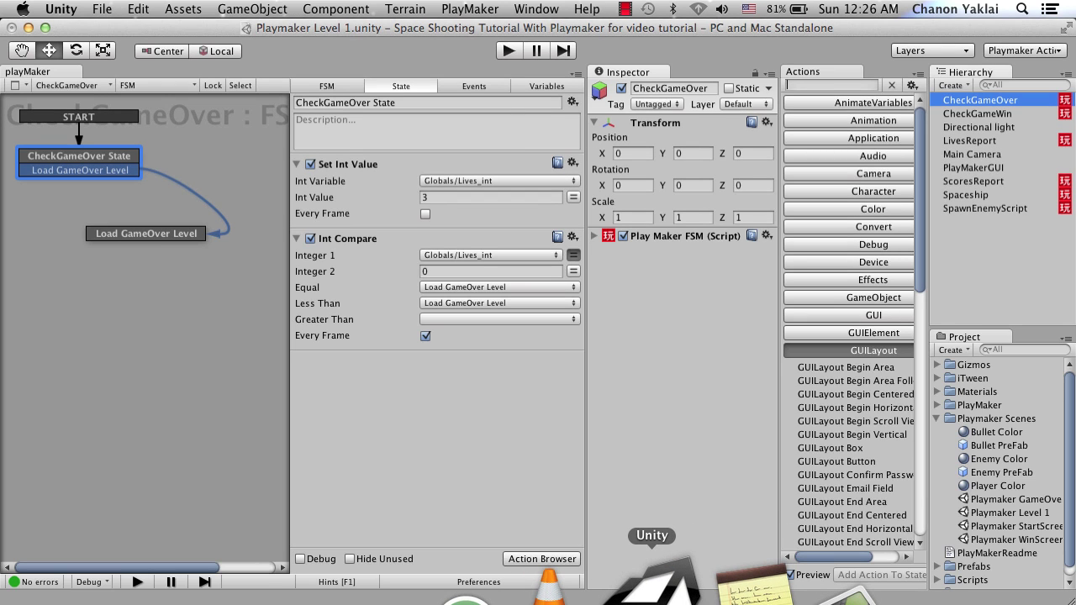